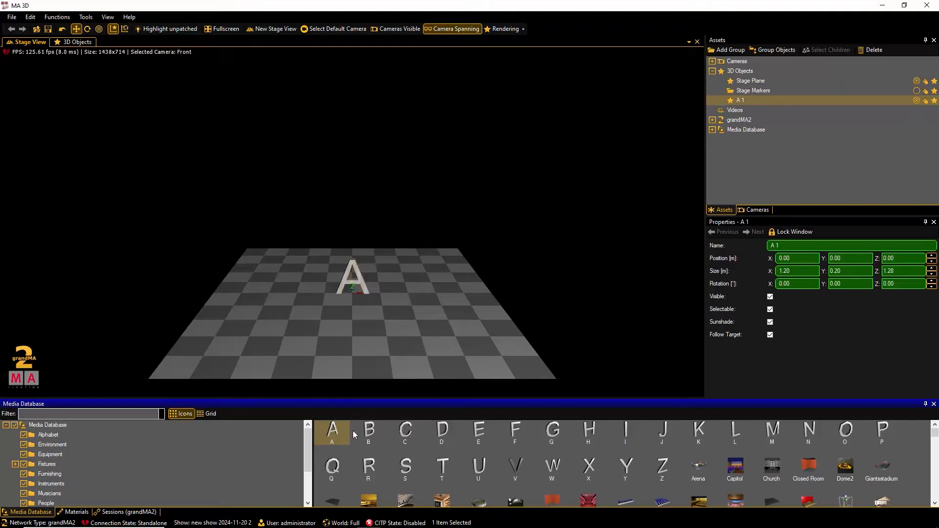
Add the letter B from the media database to the stage and nest a letter C under B 1 in the asset tree
{"action": "left_click_drag", "start_coordinate": [367, 434], "coordinate": [346, 364]}
{"action": "left_click_drag", "start_coordinate": [350, 329], "coordinate": [349, 330]}
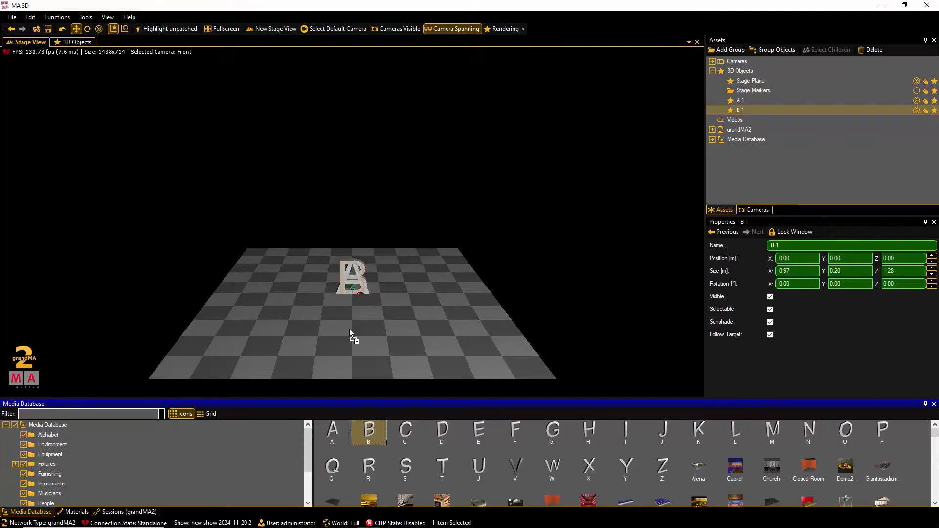
{"action": "left_click", "coordinate": [410, 437]}
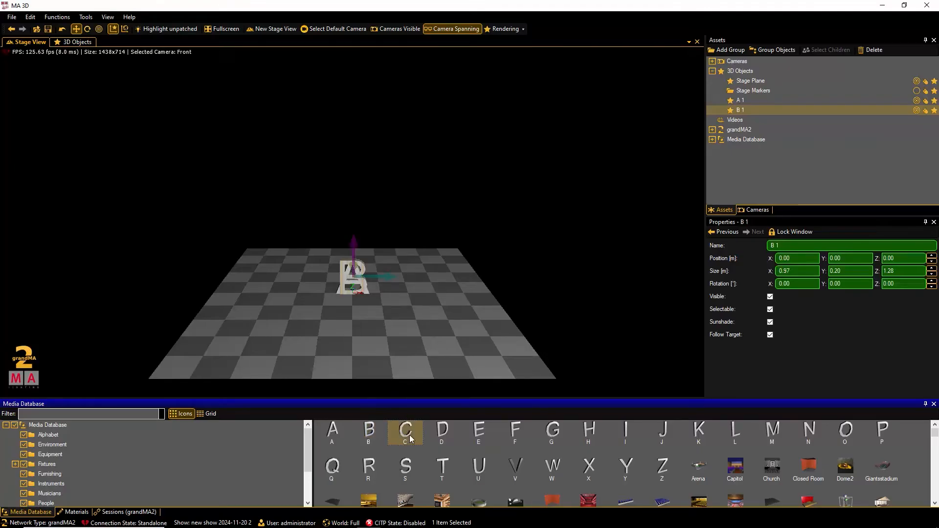
{"action": "left_click_drag", "start_coordinate": [410, 439], "coordinate": [745, 99]}
{"action": "left_click_drag", "start_coordinate": [744, 98], "coordinate": [745, 104]}
{"action": "left_click_drag", "start_coordinate": [744, 104], "coordinate": [745, 110]}
{"action": "left_click_drag", "start_coordinate": [745, 110], "coordinate": [744, 110]}
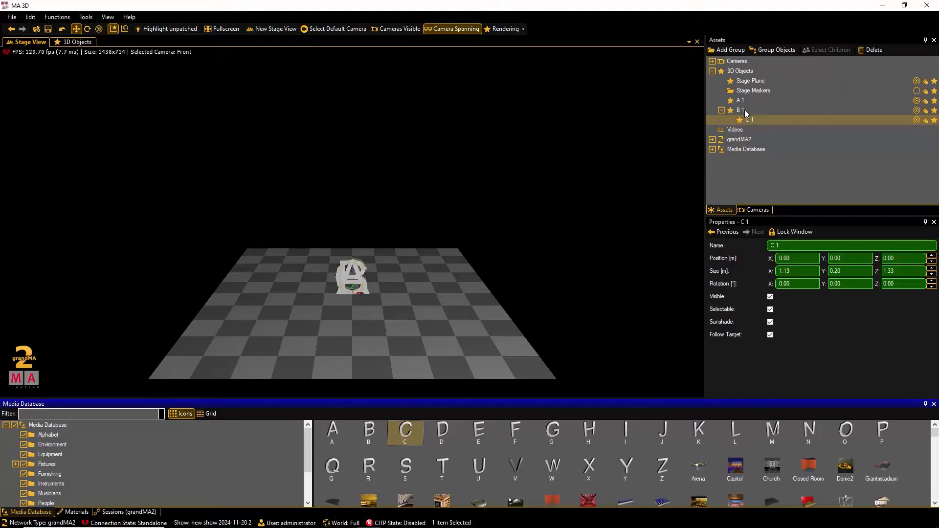
Move B 1 together with its nested letter C along the X axis to about 0.05 m
{"action": "left_click", "coordinate": [746, 113]}
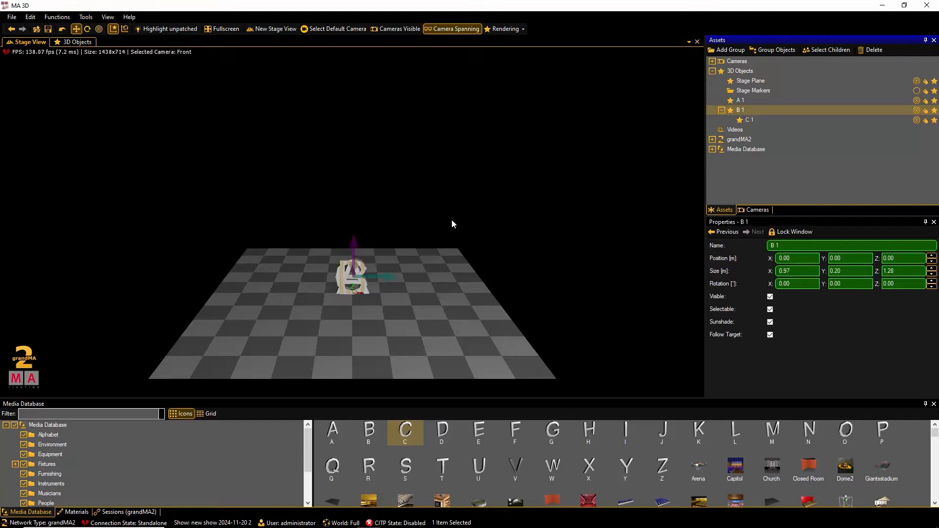
{"action": "mouse_move", "coordinate": [389, 275]}
{"action": "left_mouse_down"}
{"action": "mouse_move", "coordinate": [464, 272]}
{"action": "mouse_move", "coordinate": [327, 267]}
{"action": "mouse_move", "coordinate": [389, 269]}
{"action": "left_mouse_up"}
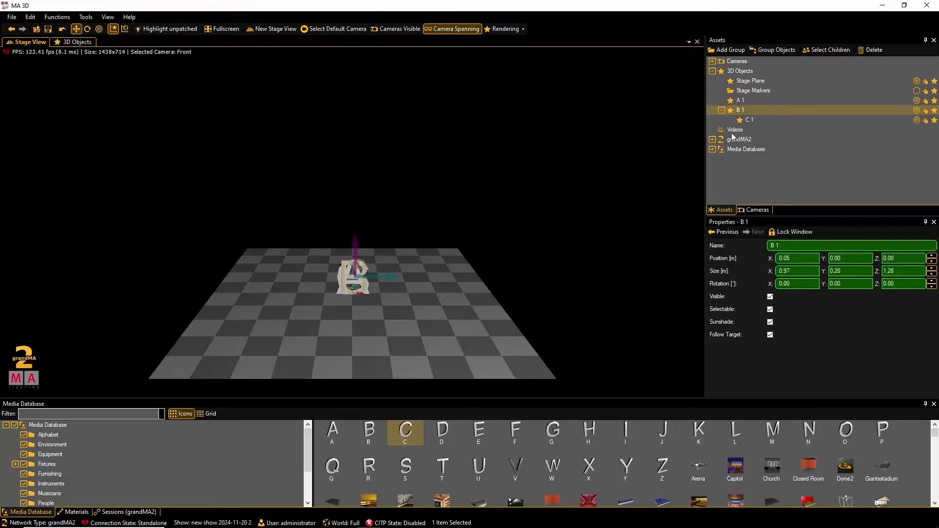
Take C 1 out of B 1 in the asset tree and place B 1 between A 1 and C 1
{"action": "left_click", "coordinate": [750, 120]}
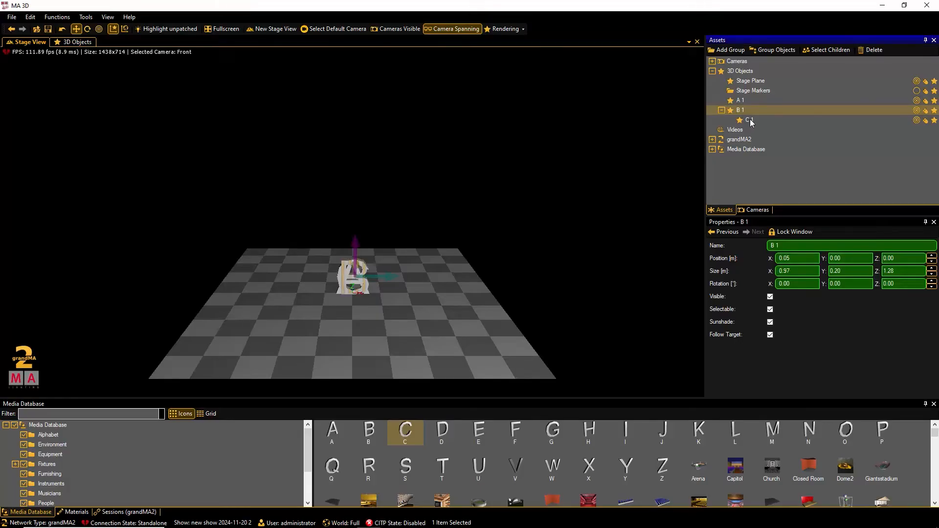
{"action": "left_click_drag", "start_coordinate": [750, 119], "coordinate": [750, 105]}
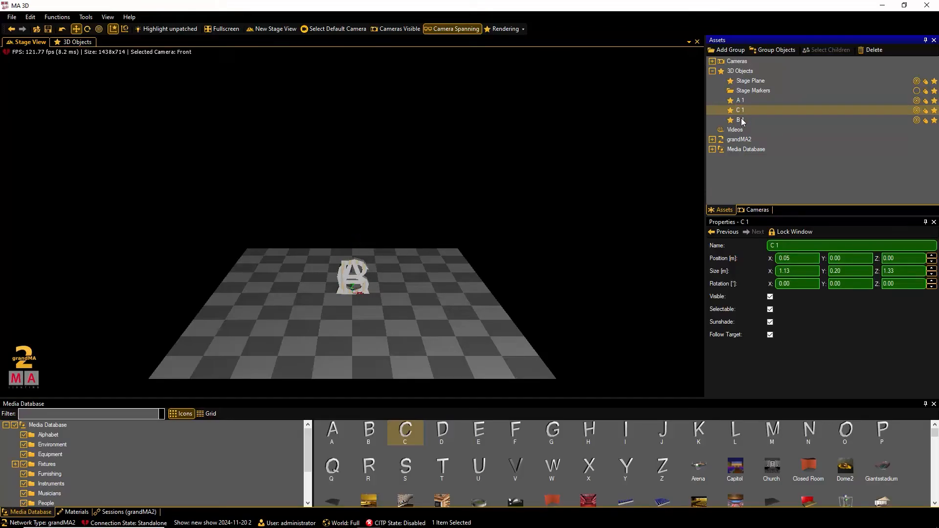
{"action": "left_click_drag", "start_coordinate": [742, 122], "coordinate": [742, 107]}
Add the letters M and A from the media database through the 3D Objects list, and return to the Stage View
{"action": "left_click", "coordinate": [74, 43]}
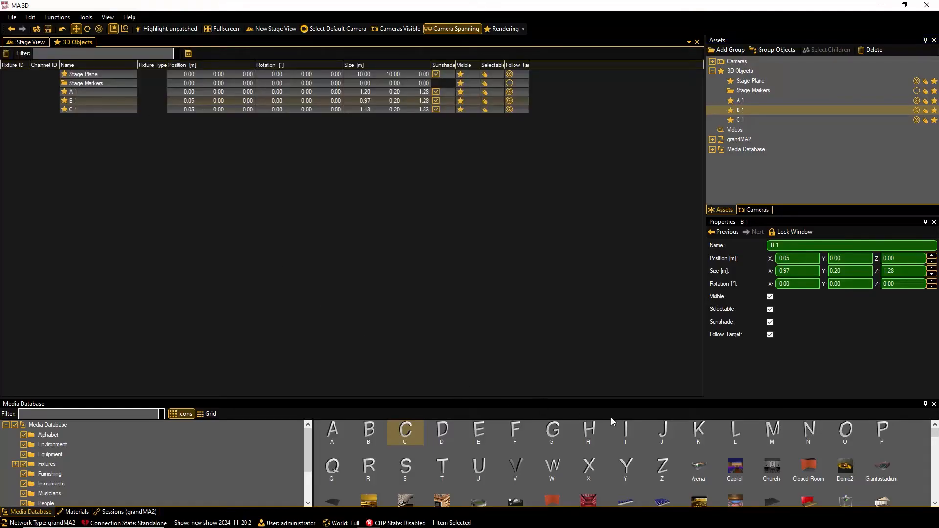
{"action": "left_click", "coordinate": [785, 433]}
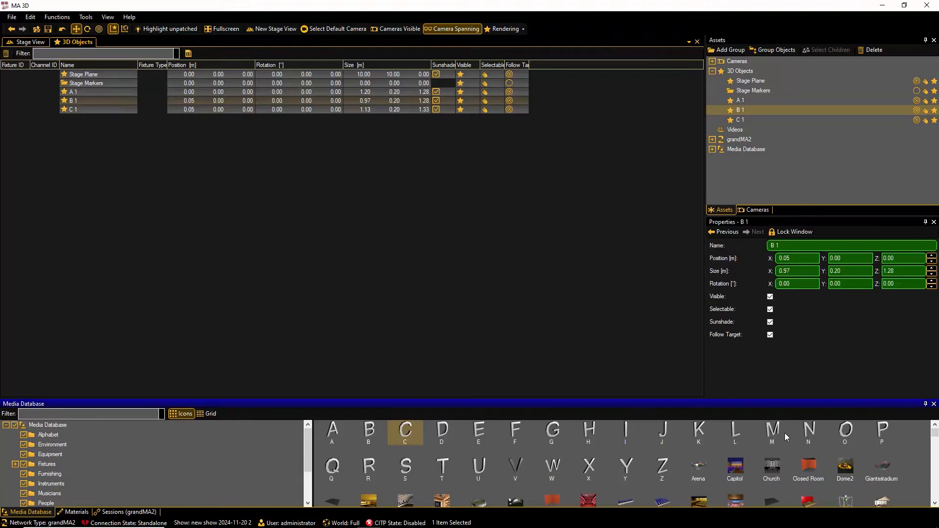
{"action": "left_click_drag", "start_coordinate": [783, 436], "coordinate": [374, 236]}
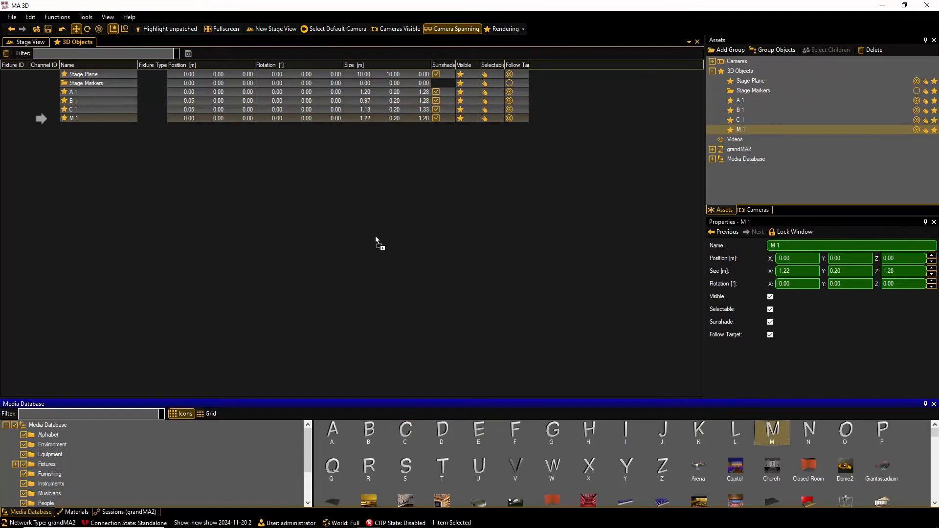
{"action": "left_click_drag", "start_coordinate": [334, 430], "coordinate": [288, 254]}
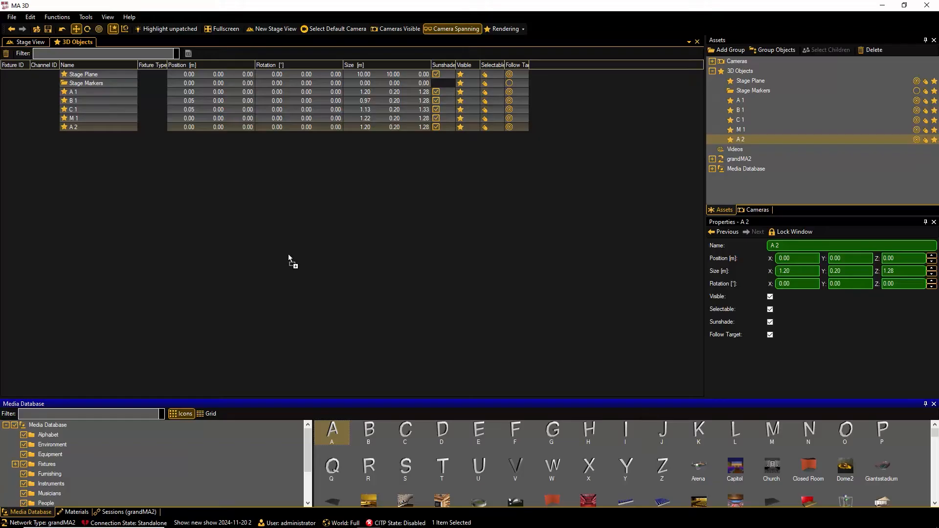
{"action": "left_click", "coordinate": [22, 43]}
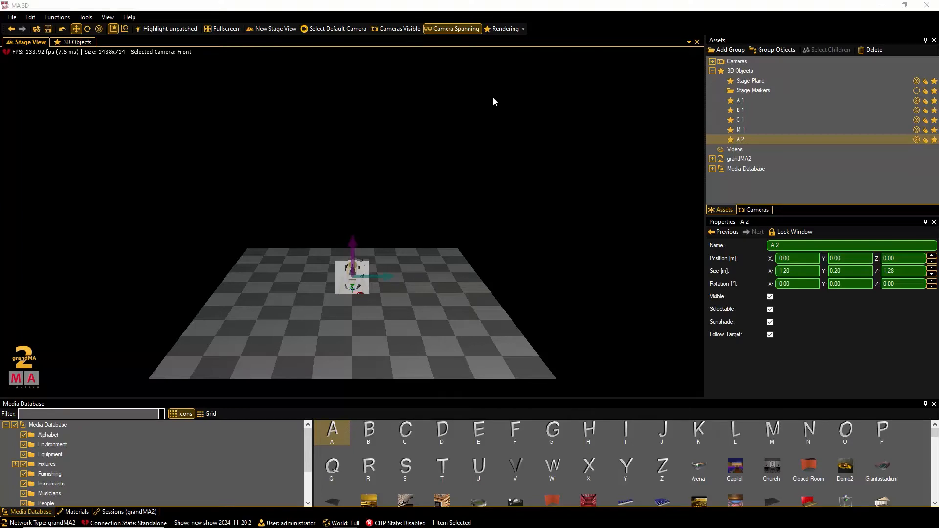
Move A 1 along X to about -2.63 m and B 1 along Y to about -3.23 m in the stage
{"action": "left_click", "coordinate": [741, 101]}
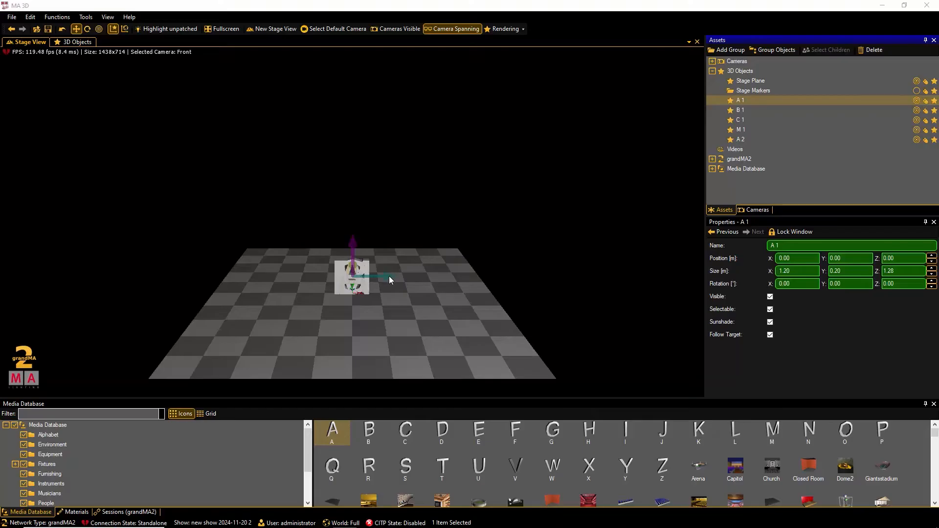
{"action": "left_click_drag", "start_coordinate": [389, 276], "coordinate": [315, 278]}
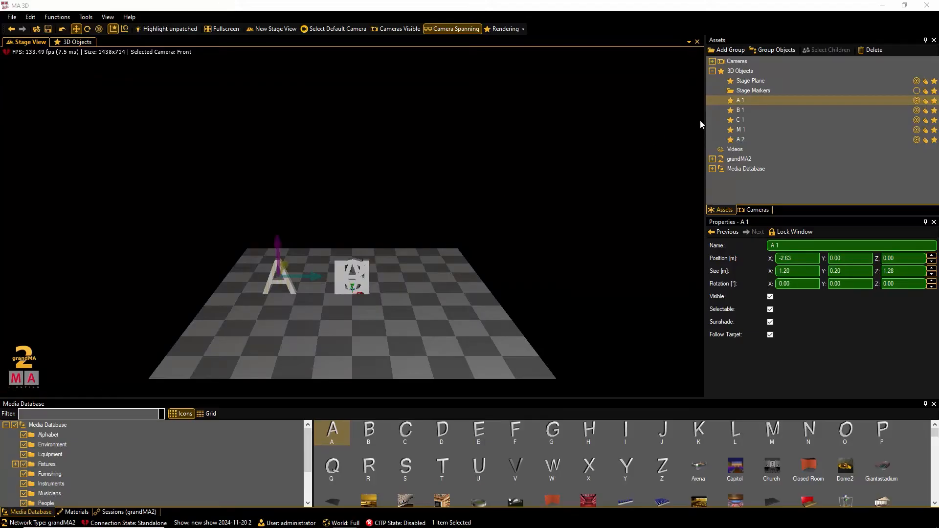
{"action": "left_click", "coordinate": [740, 110]}
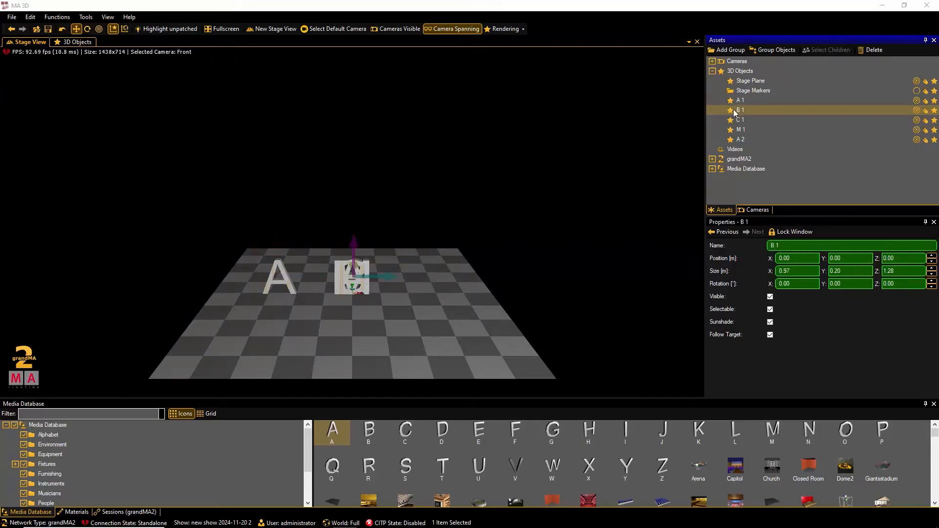
{"action": "left_click_drag", "start_coordinate": [356, 266], "coordinate": [354, 322]}
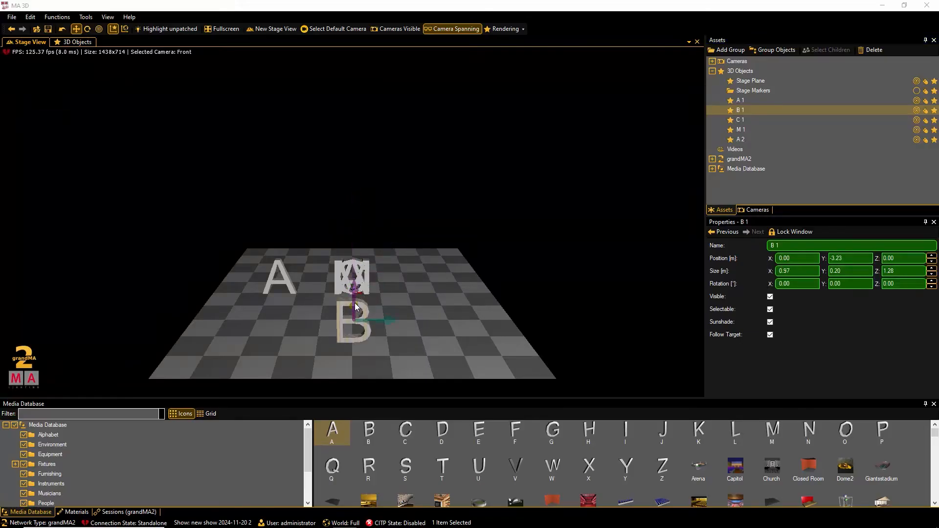
Raise C 1 above the stage along the Z axis to about 1.67 m
{"action": "left_click", "coordinate": [741, 120]}
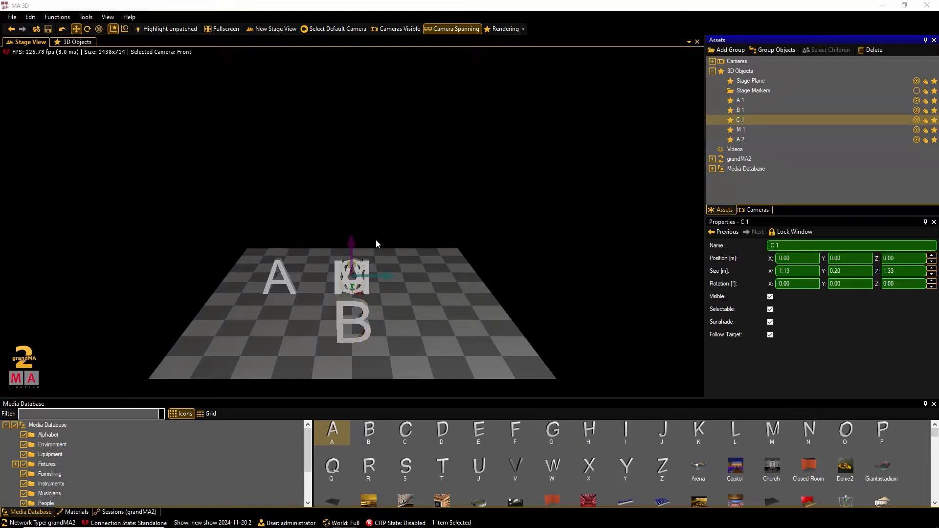
{"action": "left_click_drag", "start_coordinate": [352, 243], "coordinate": [356, 195]}
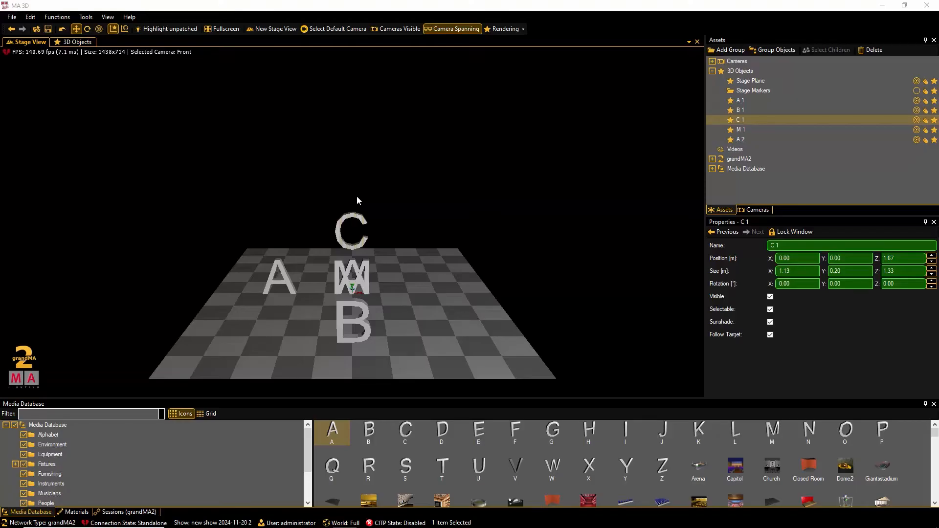
Set the X position of A 1 to -3 m
{"action": "left_click", "coordinate": [739, 102]}
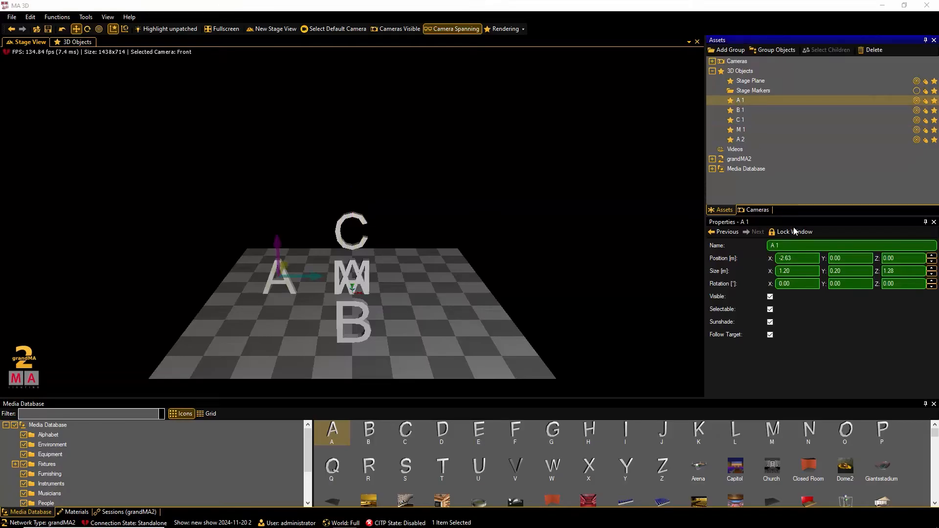
{"action": "double_click", "coordinate": [797, 258]}
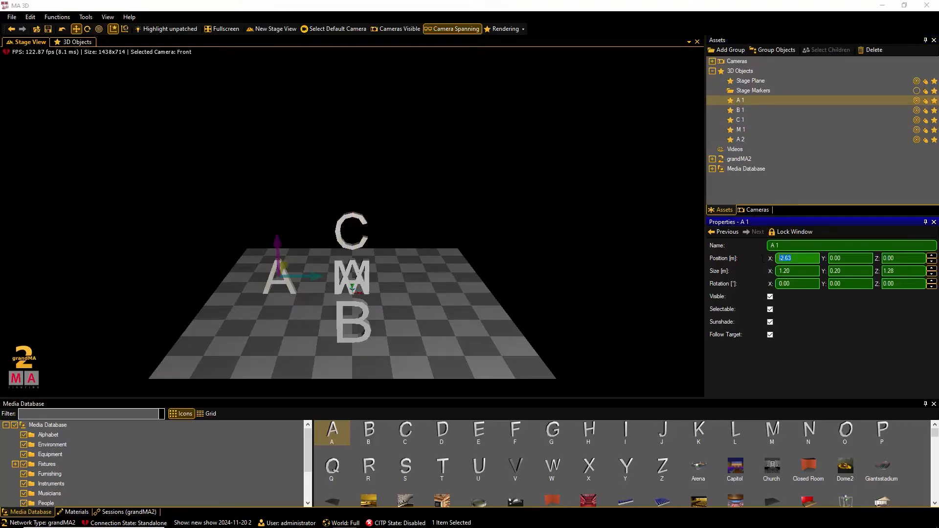
{"action": "type", "text": "-3"}
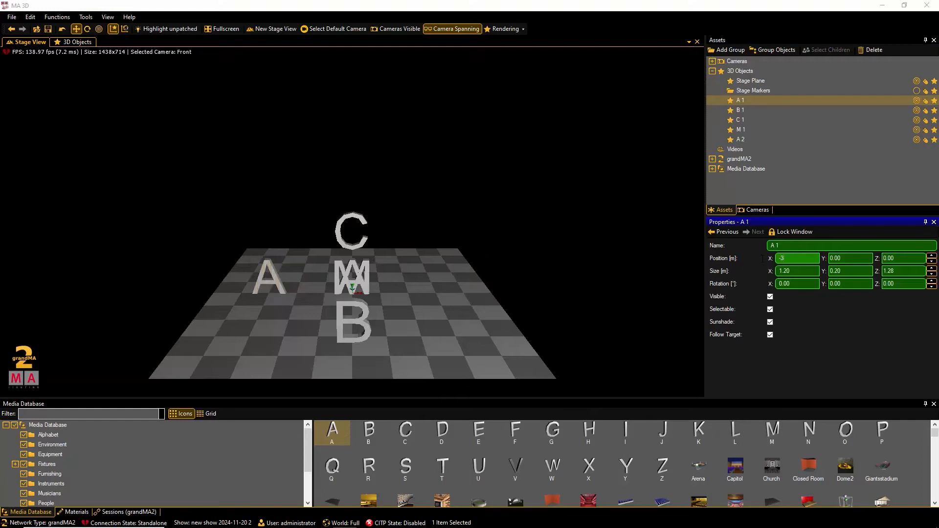
Set the Y position of B 1 to -3 m
{"action": "left_click", "coordinate": [741, 112]}
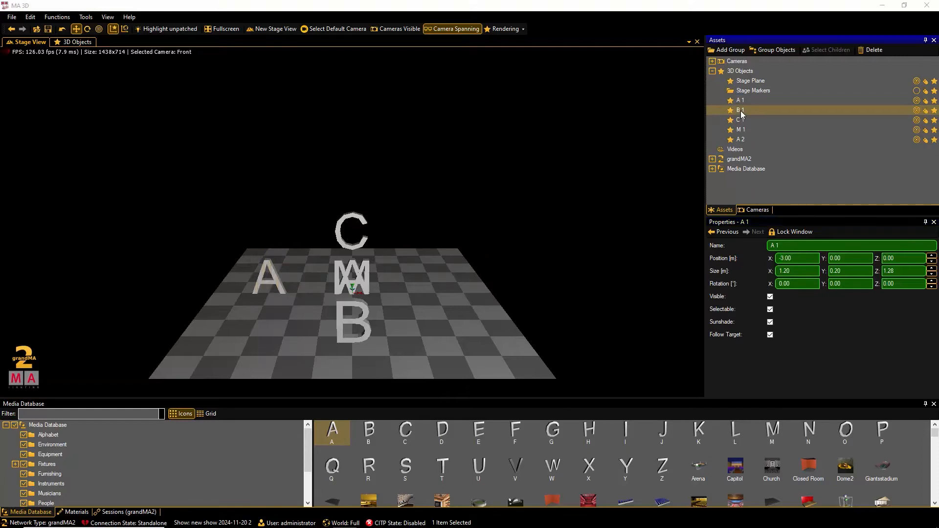
{"action": "double_click", "coordinate": [852, 261]}
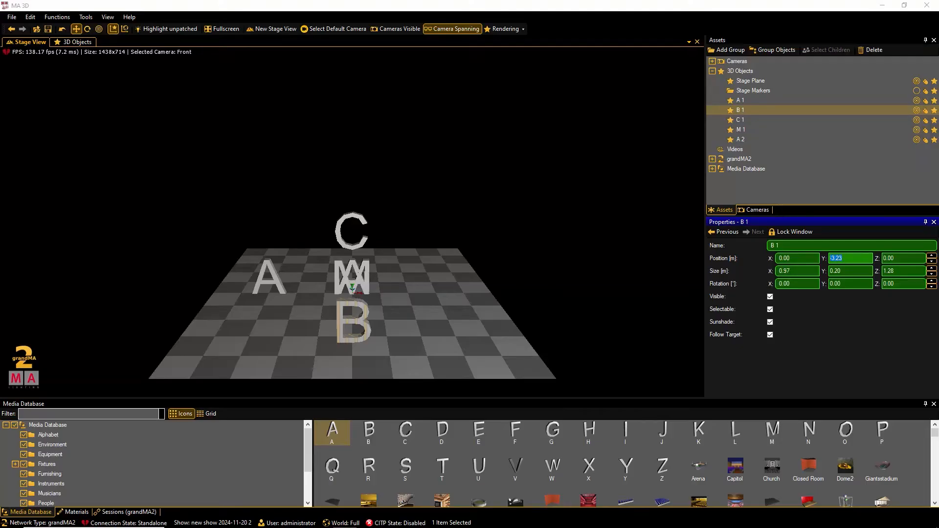
{"action": "type", "text": "3"}
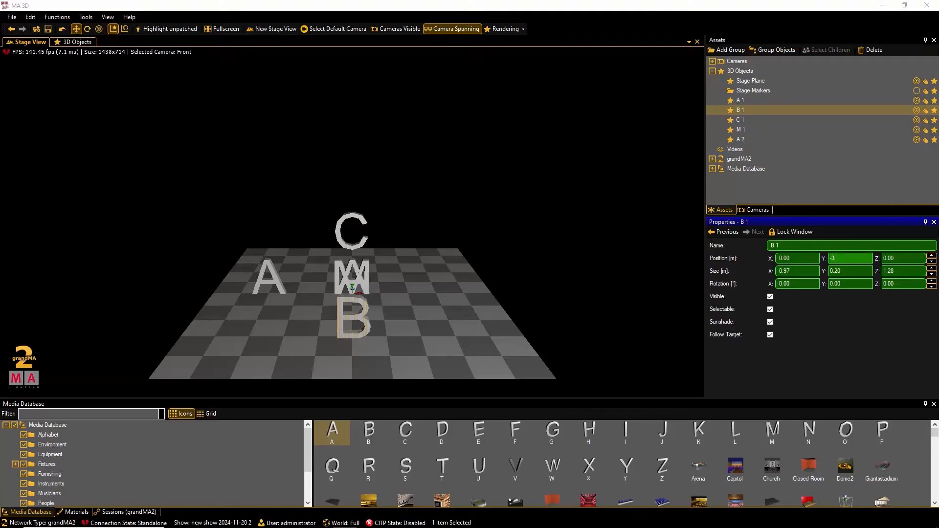
Set the position of C 1 to X 3 m and Z 0 m
{"action": "left_click", "coordinate": [744, 121]}
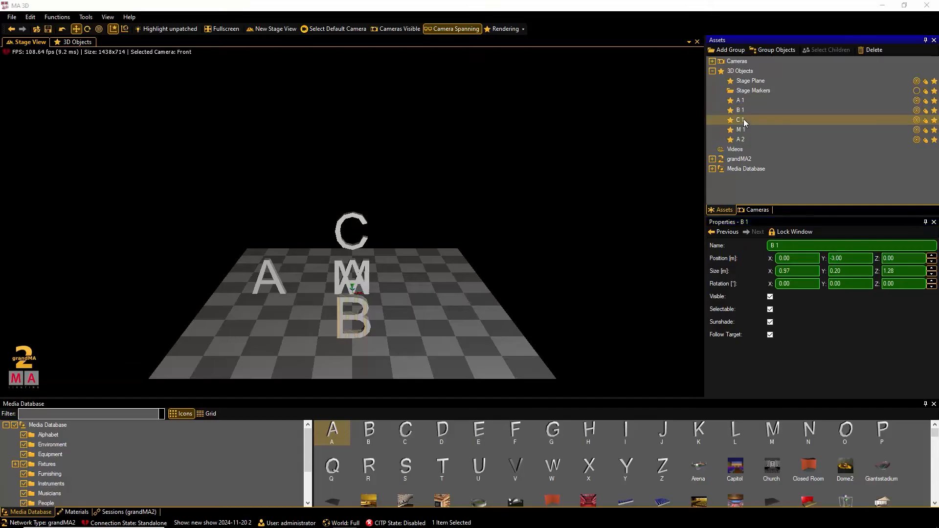
{"action": "left_click", "coordinate": [797, 258]}
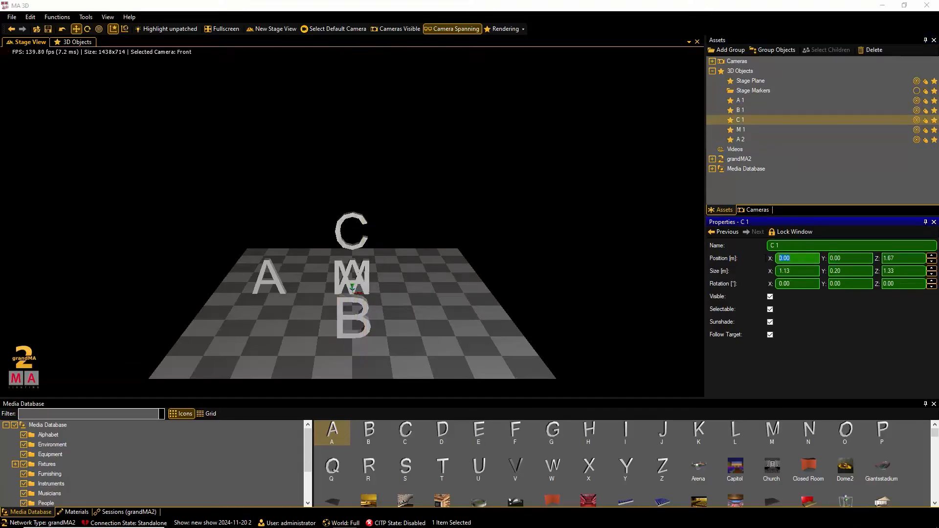
{"action": "type", "text": "3"}
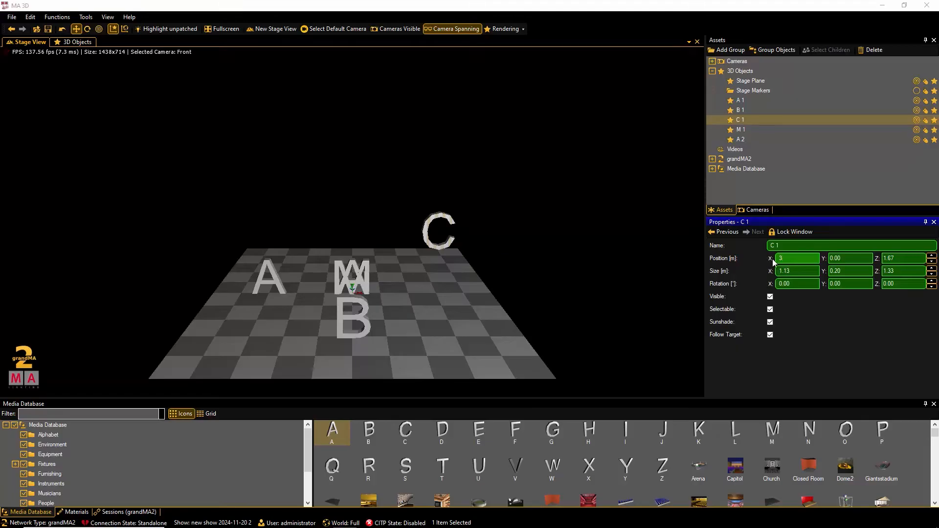
{"action": "left_click", "coordinate": [889, 258]}
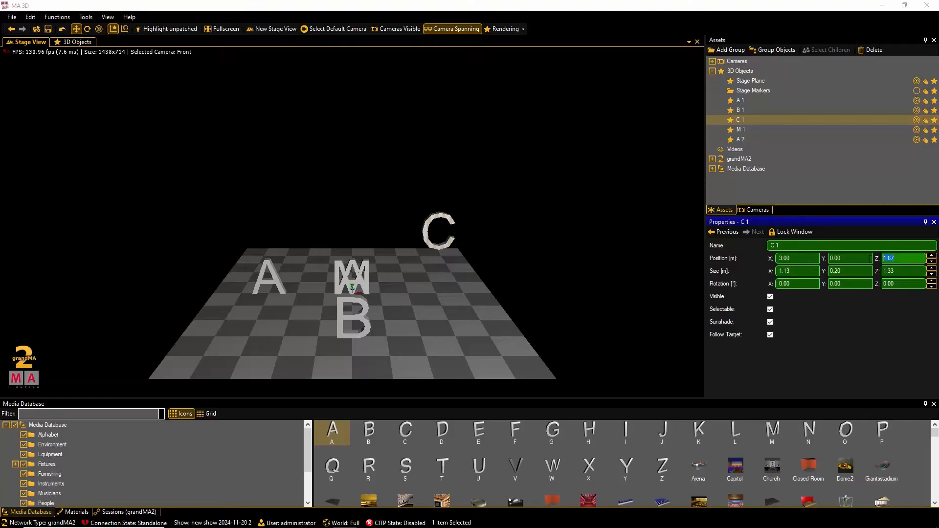
{"action": "type", "text": "0"}
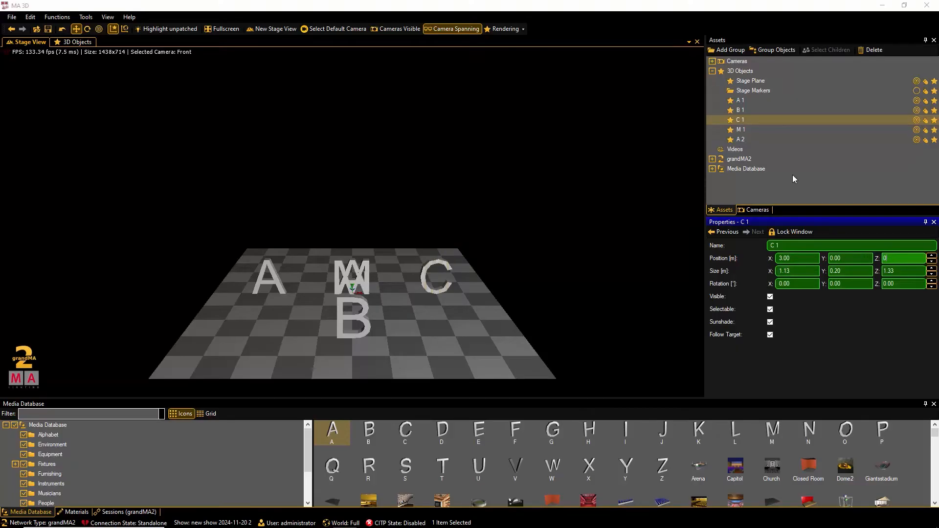
Set the position of M 1 to X -1 m and Y 1 m
{"action": "left_click", "coordinate": [749, 128]}
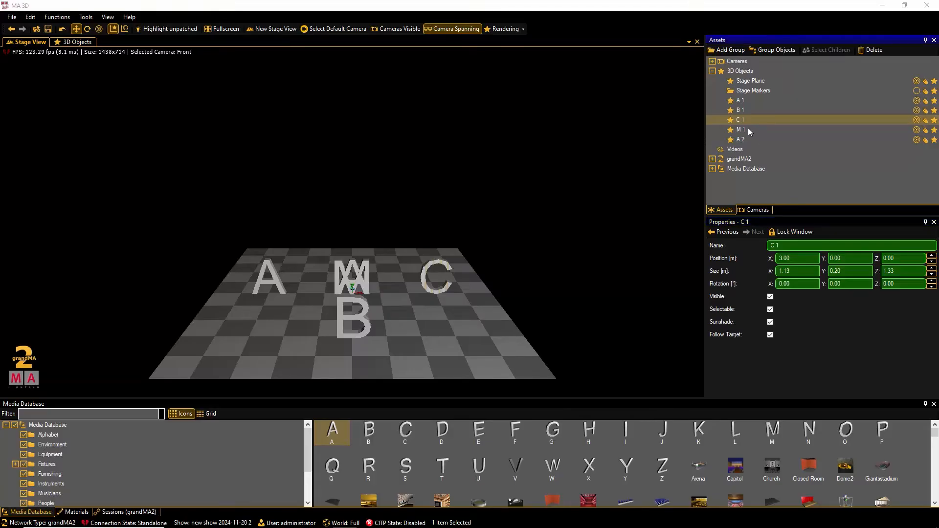
{"action": "left_click", "coordinate": [740, 130]}
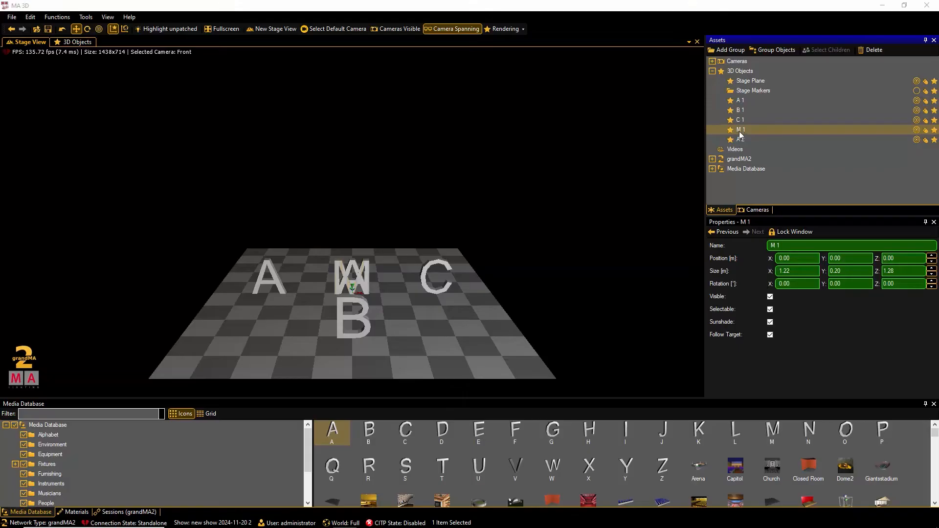
{"action": "left_click", "coordinate": [796, 258]}
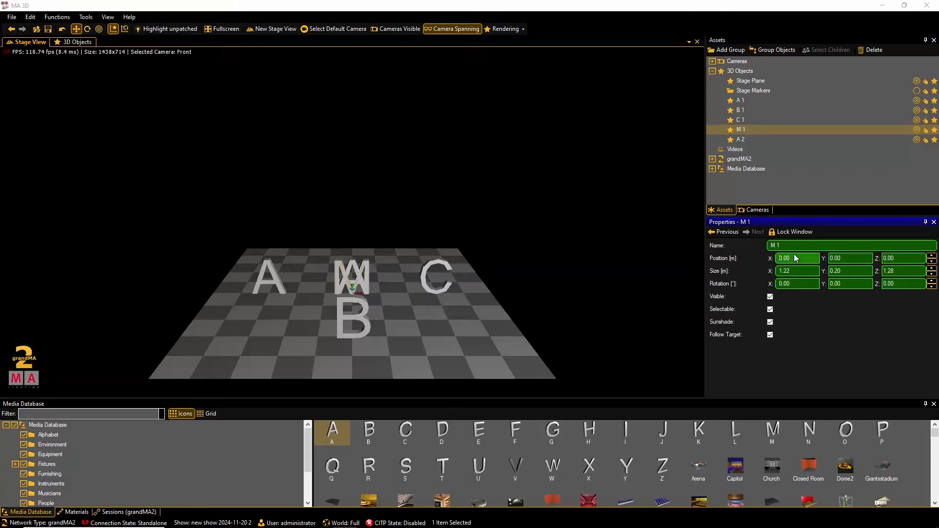
{"action": "left_click", "coordinate": [932, 261]}
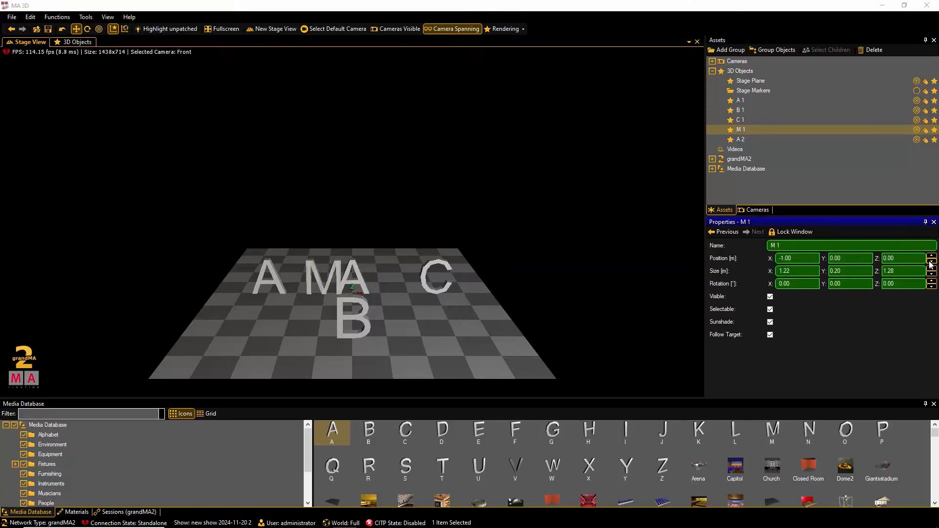
{"action": "left_click", "coordinate": [853, 260]}
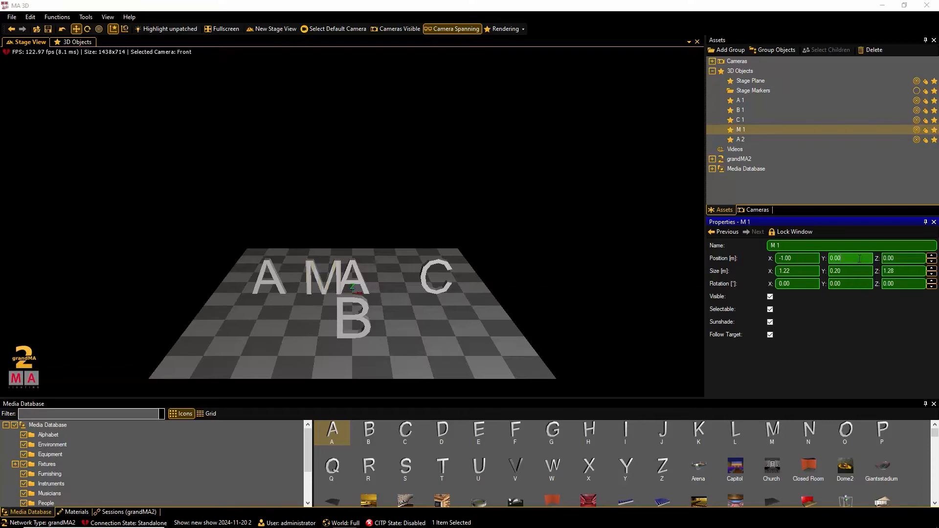
{"action": "left_click", "coordinate": [932, 256]}
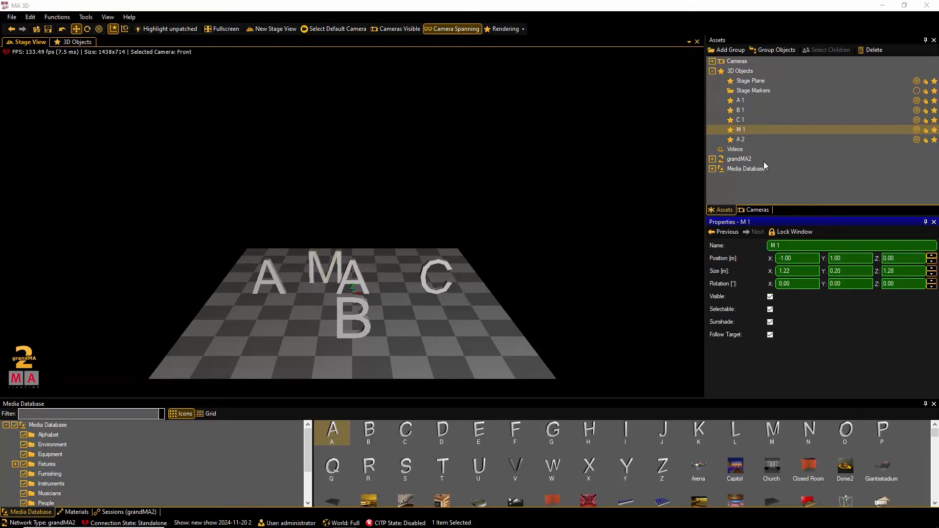
Set the position of A 2 to X 1 m and Y 1 m
{"action": "left_click", "coordinate": [744, 140]}
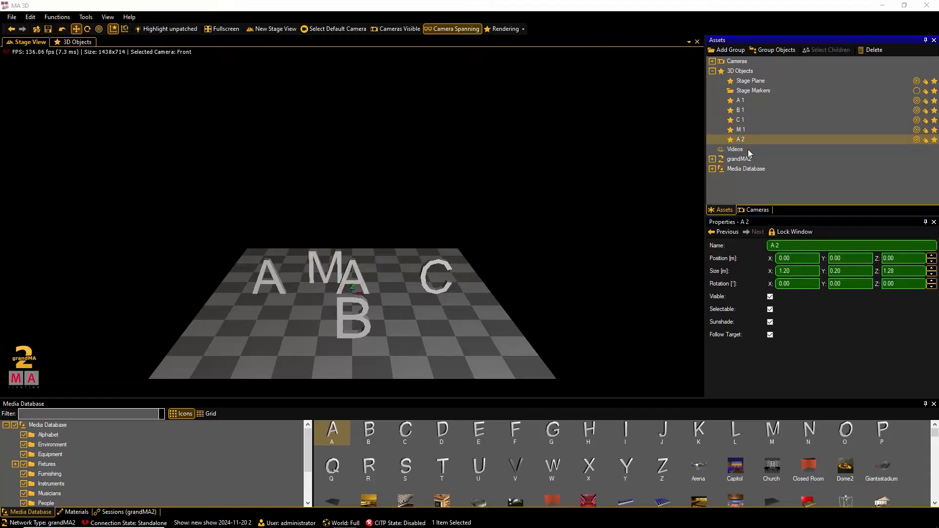
{"action": "left_click", "coordinate": [800, 258]}
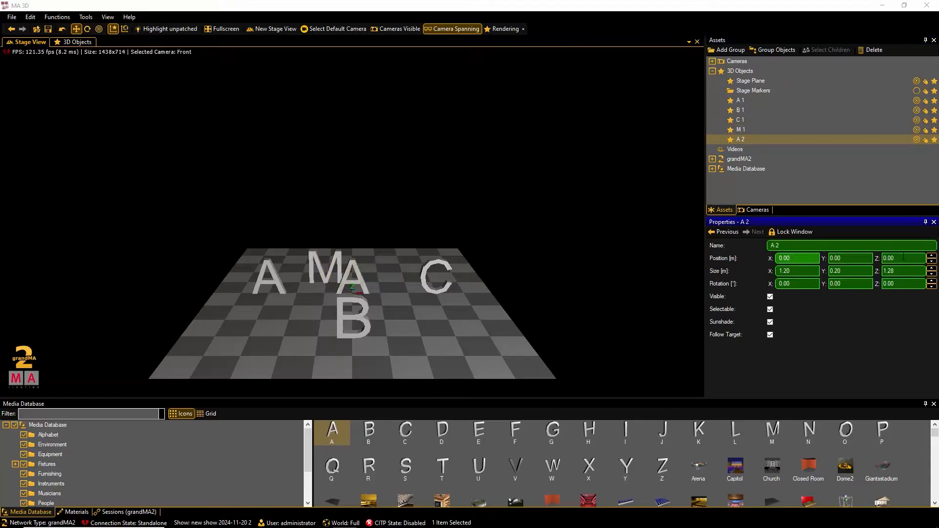
{"action": "left_click", "coordinate": [933, 256]}
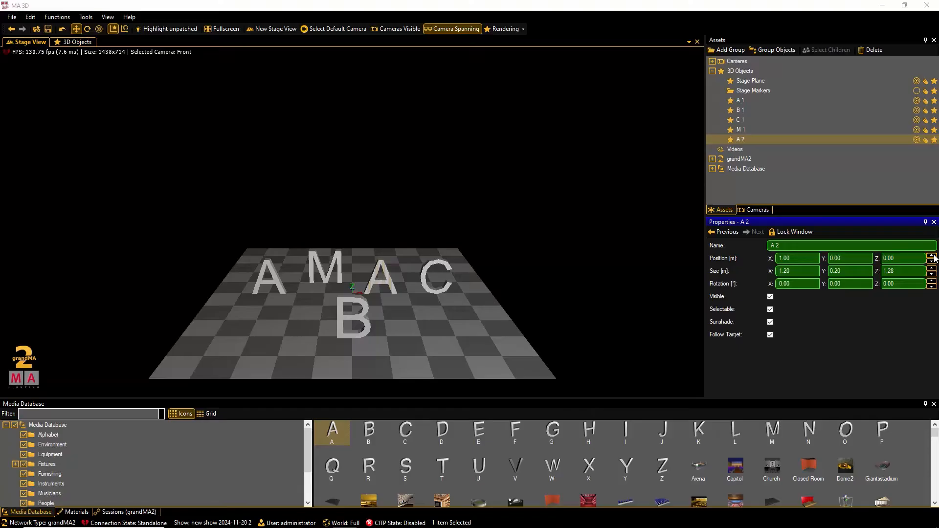
{"action": "left_click", "coordinate": [850, 258]}
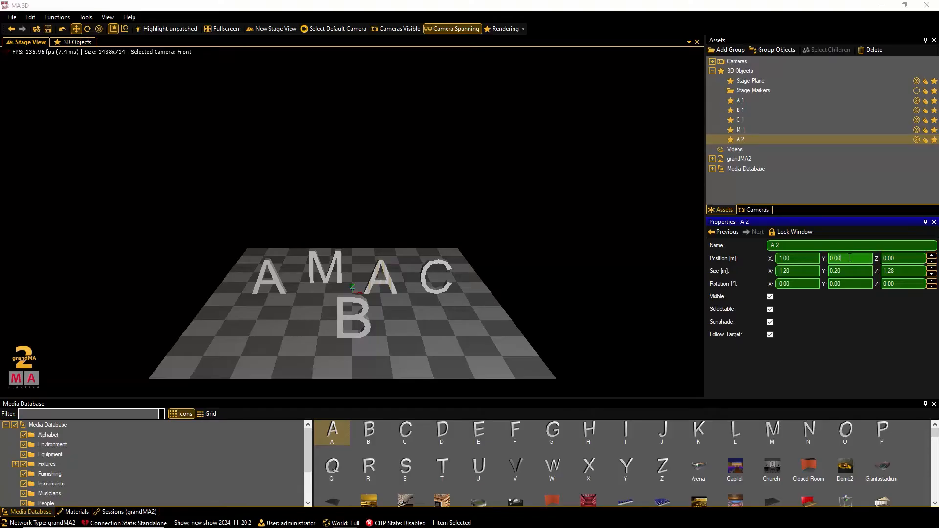
{"action": "left_click", "coordinate": [932, 256]}
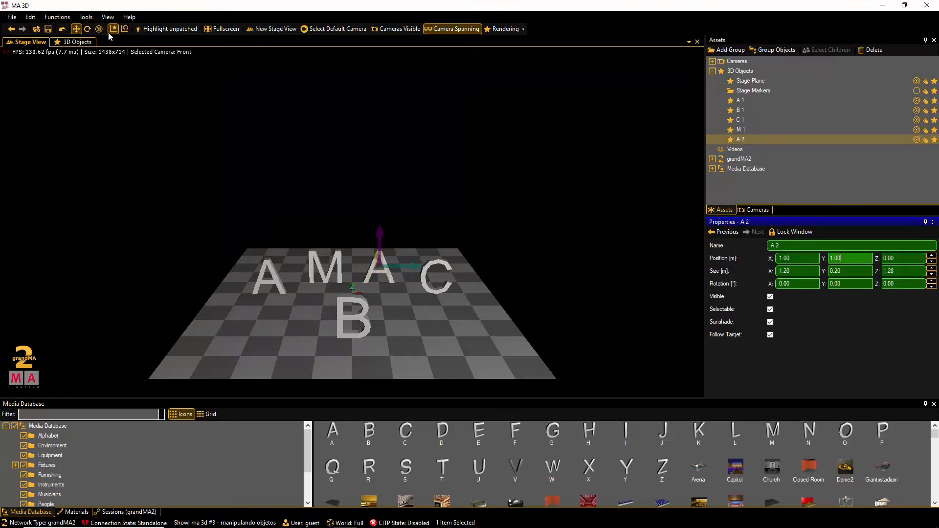
Switch to rotation mode and rotate A 1 freehand about its Z axis by about 15°
{"action": "left_click", "coordinate": [88, 28]}
{"action": "left_click", "coordinate": [88, 28]}
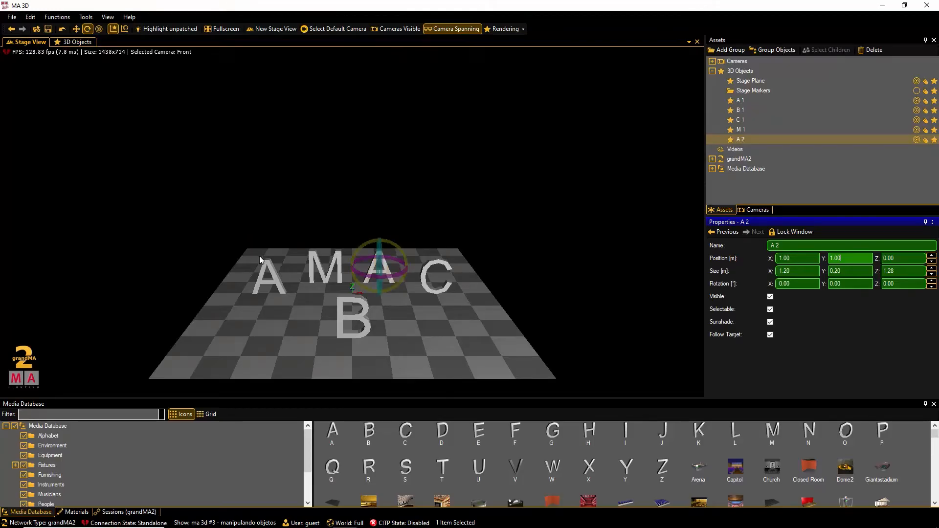
{"action": "left_click", "coordinate": [265, 269]}
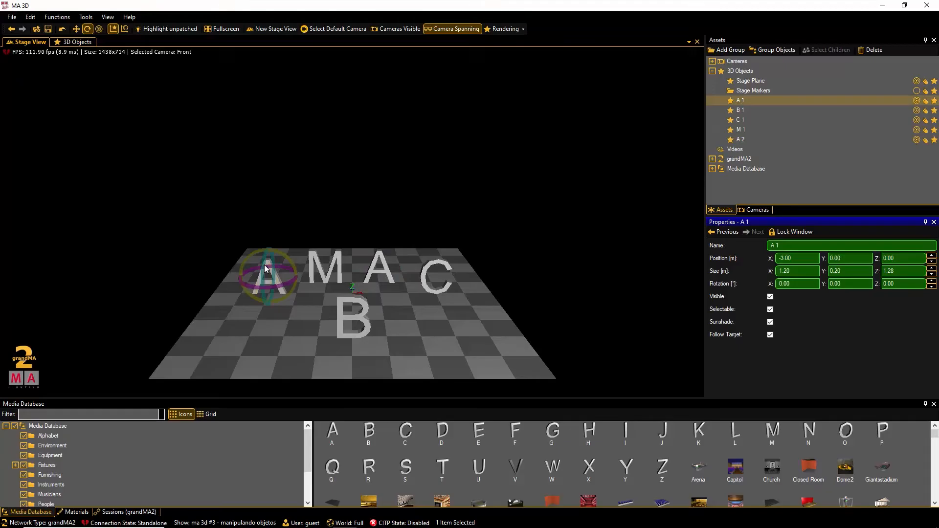
{"action": "left_click", "coordinate": [254, 288]}
{"action": "left_click", "coordinate": [254, 289]}
{"action": "left_click_drag", "start_coordinate": [253, 288], "coordinate": [253, 289]}
Rotate M 1 freehand about its X axis to about -2° and A 2 about its Y axis to about -11°
{"action": "left_click", "coordinate": [325, 278]}
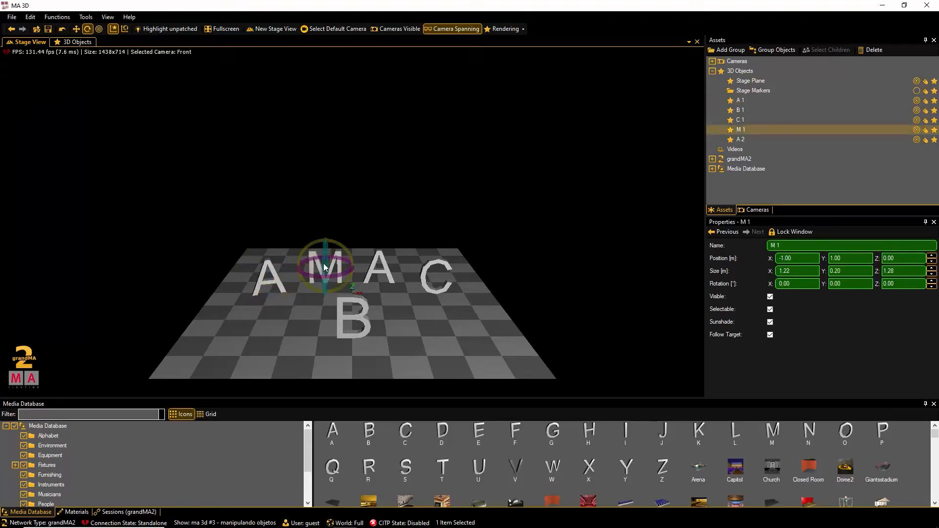
{"action": "left_click_drag", "start_coordinate": [324, 267], "coordinate": [324, 267]}
{"action": "left_click", "coordinate": [382, 274]}
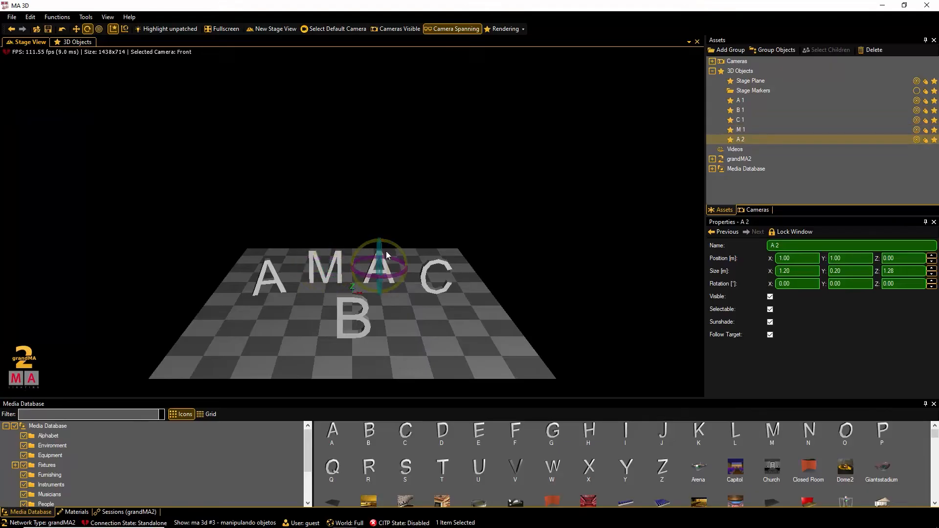
{"action": "left_click_drag", "start_coordinate": [395, 247], "coordinate": [395, 246]}
Rotate C 1 freehand about its Z axis to about 11° and B 1 about its X axis to about 9°
{"action": "left_click", "coordinate": [425, 275]}
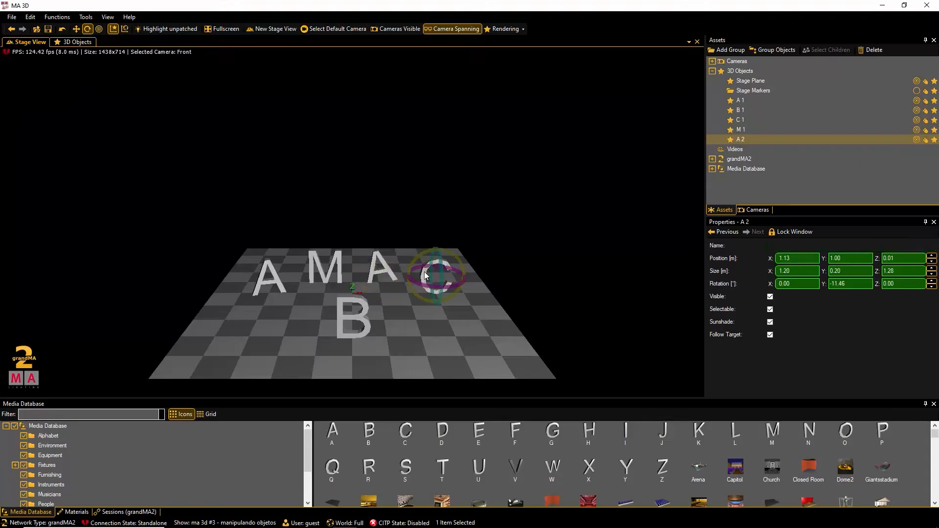
{"action": "left_click_drag", "start_coordinate": [424, 286], "coordinate": [424, 286]}
{"action": "left_click", "coordinate": [355, 300]}
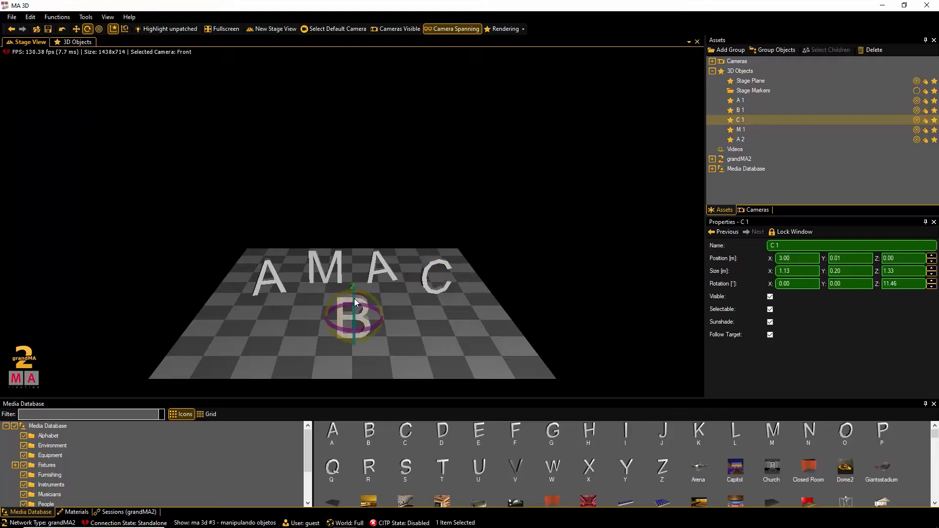
{"action": "left_click_drag", "start_coordinate": [354, 304], "coordinate": [355, 306]}
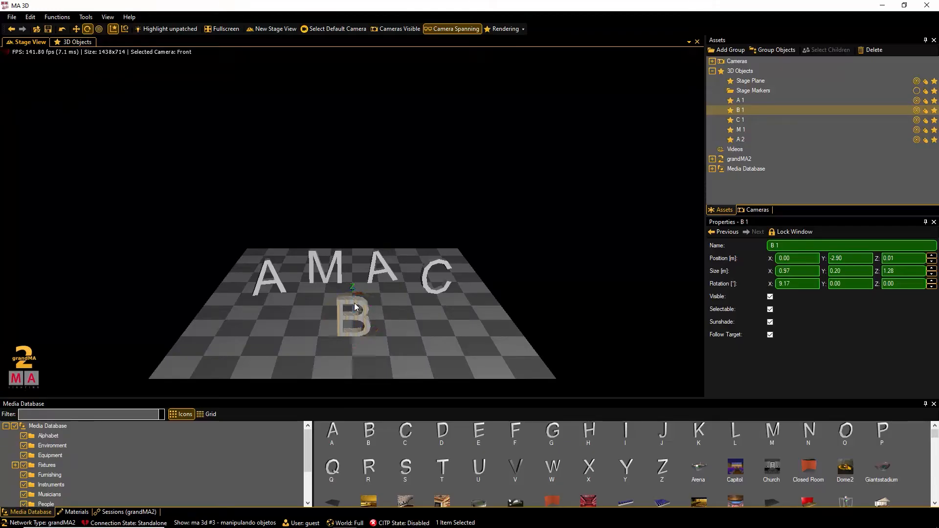
Set the Z rotation of A 1 to 15° and the X rotation of B 1 to 0°
{"action": "left_click", "coordinate": [275, 275]}
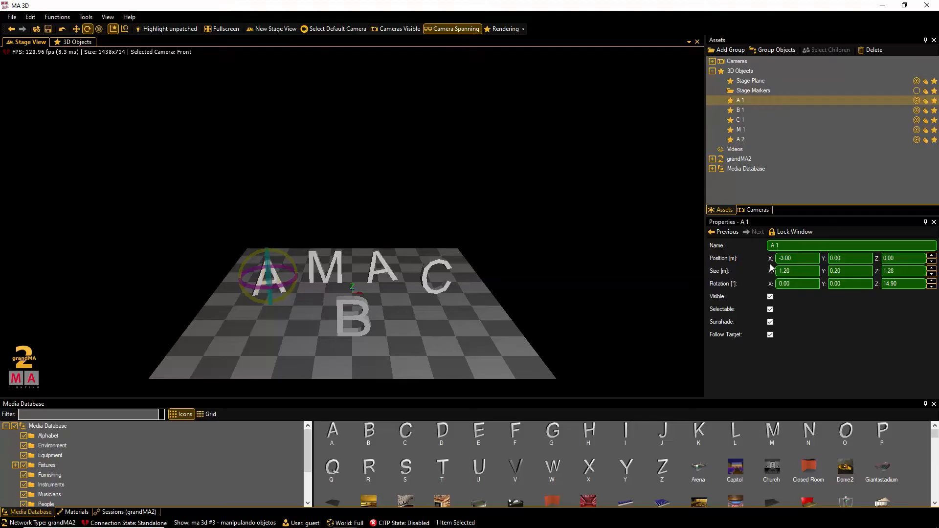
{"action": "left_click", "coordinate": [902, 284]}
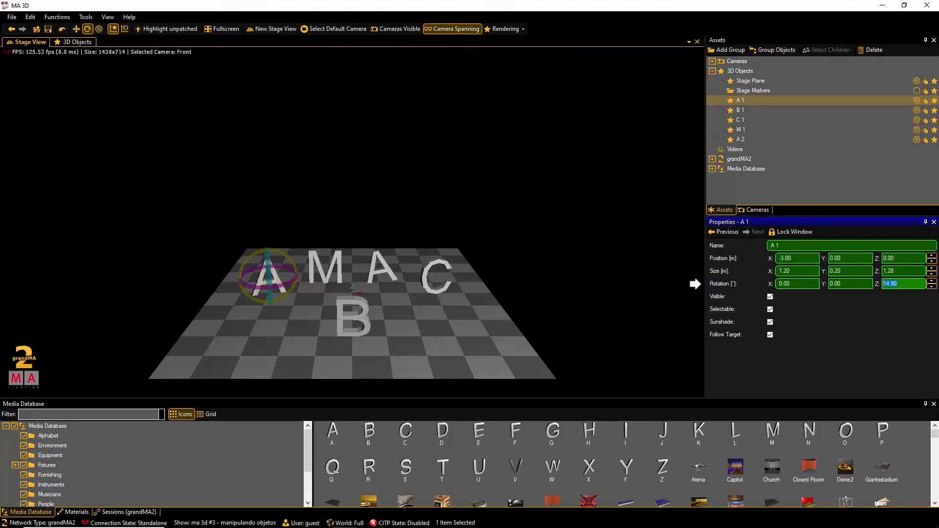
{"action": "type", "text": "15"}
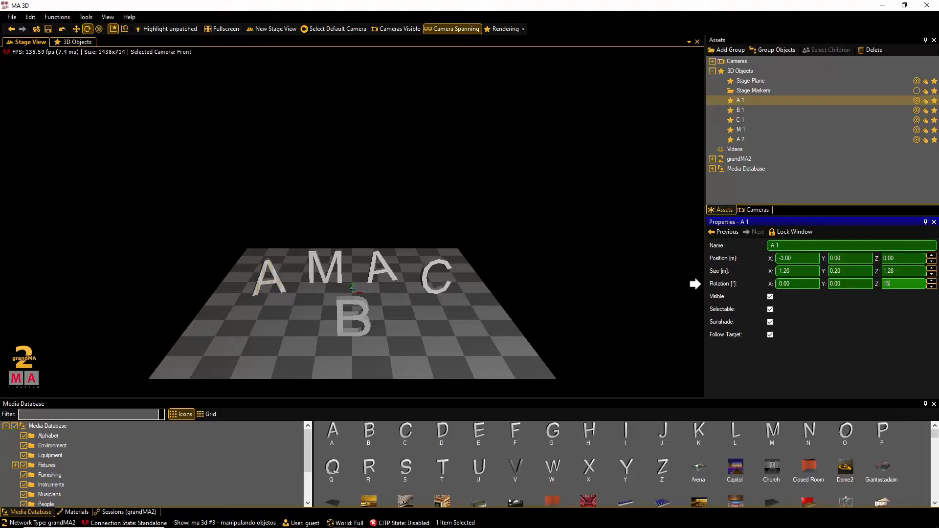
{"action": "left_click", "coordinate": [740, 111]}
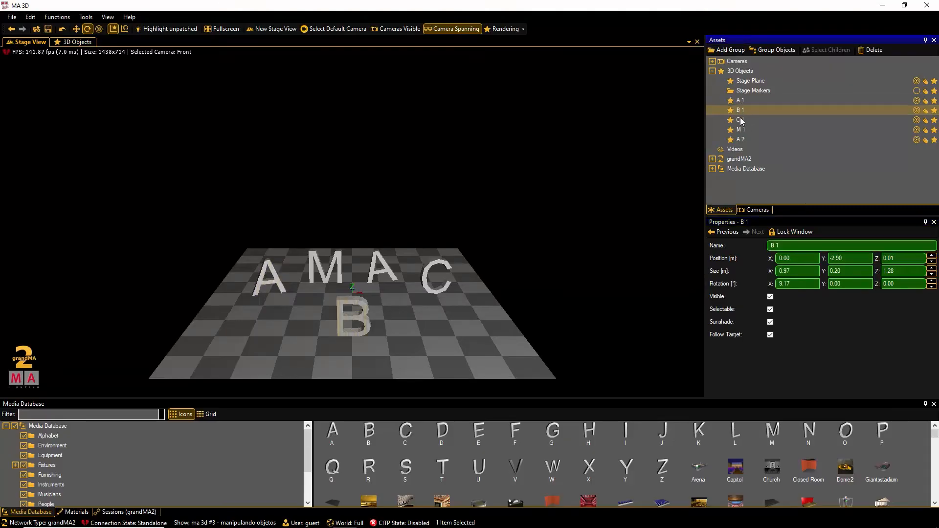
{"action": "left_click", "coordinate": [794, 284]}
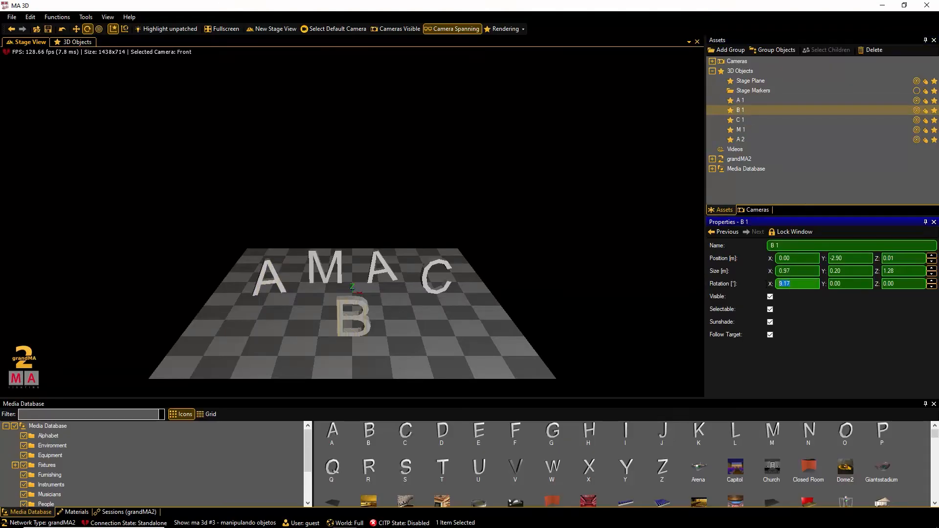
{"action": "type", "text": "0"}
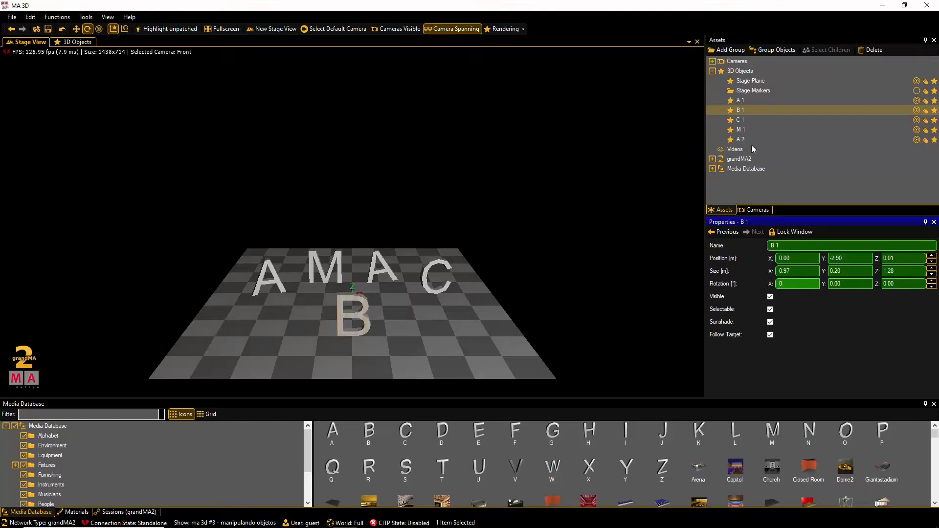
Set the Z rotation of C 1 to -15°
{"action": "left_click", "coordinate": [742, 120]}
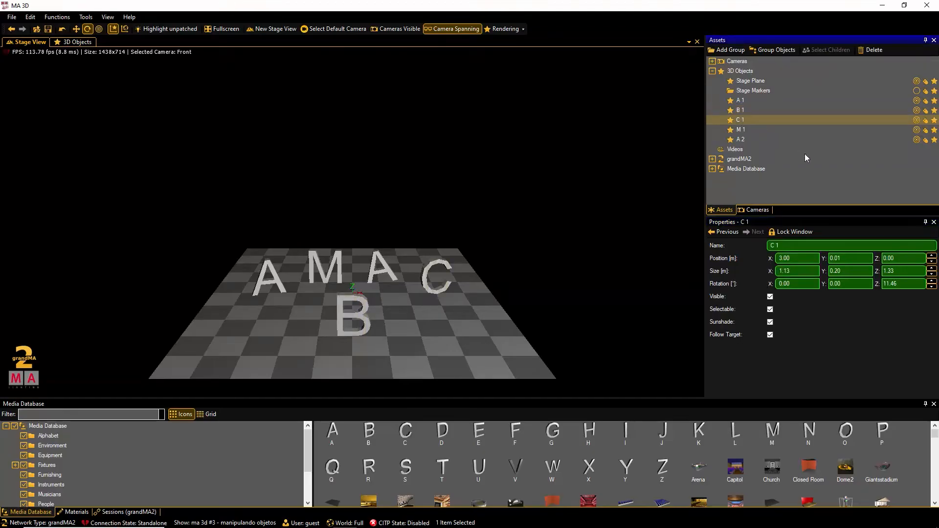
{"action": "left_click", "coordinate": [904, 284]}
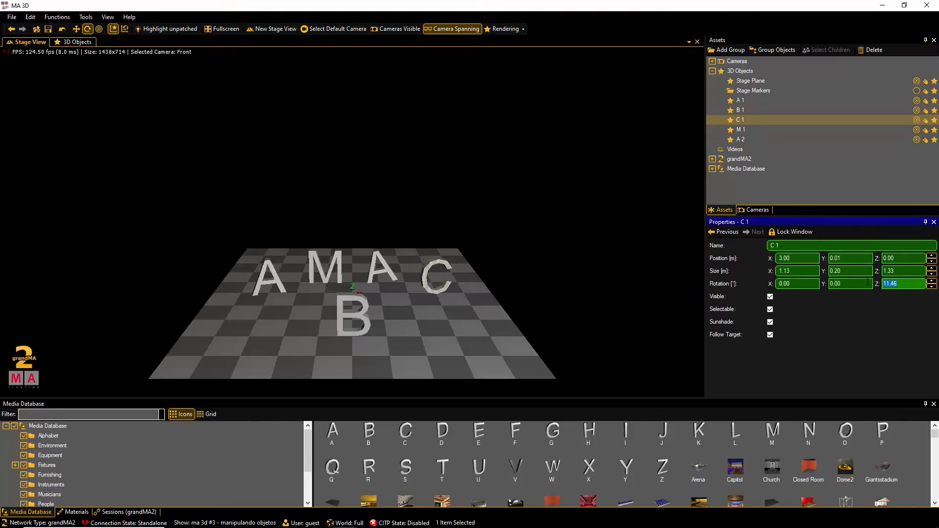
{"action": "type", "text": "-15"}
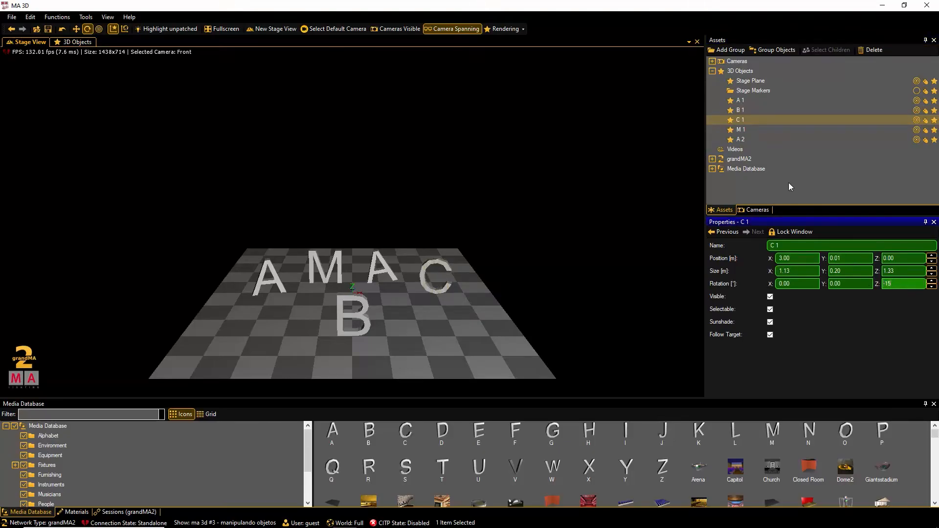
Set the X rotation of M 1 to 0° and the Y rotation of A 2 to 0°
{"action": "left_click", "coordinate": [742, 130]}
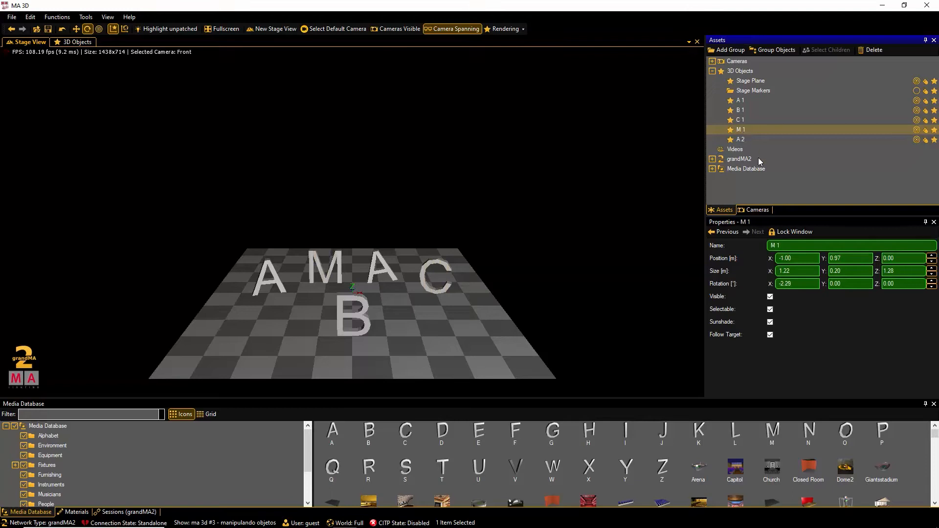
{"action": "left_click", "coordinate": [796, 284]}
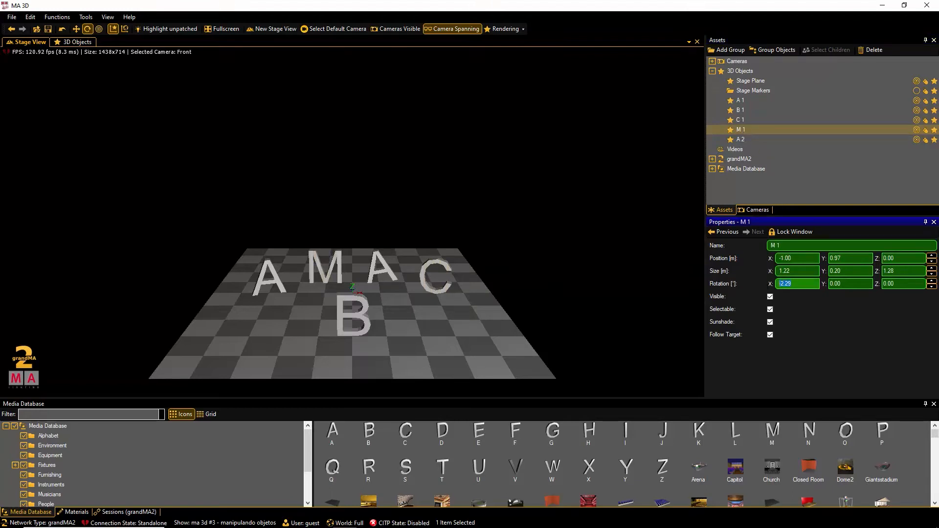
{"action": "type", "text": "0"}
{"action": "left_click", "coordinate": [742, 140]}
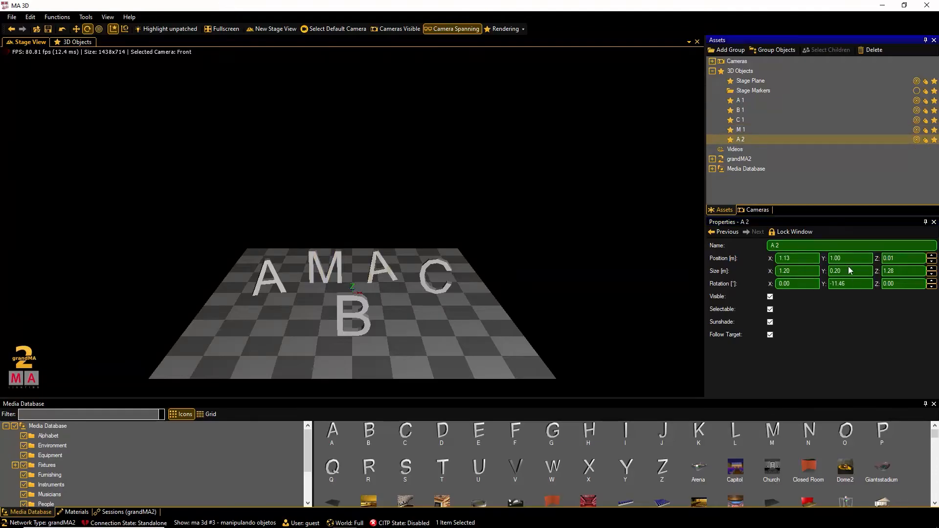
{"action": "left_click", "coordinate": [858, 285]}
{"action": "type", "text": "0"}
{"action": "key", "text": "Tab"}
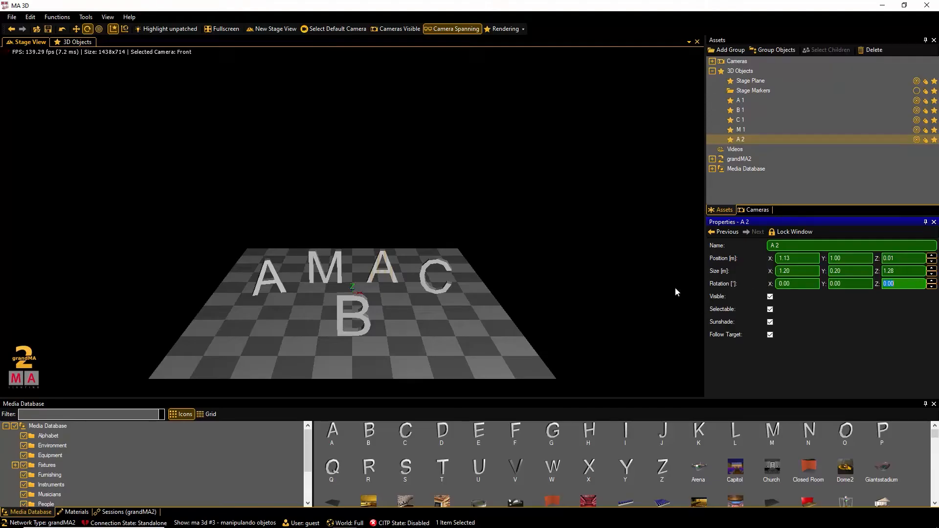
Reset the position and rotation of A 1 on the stage to their defaults
{"action": "left_click", "coordinate": [275, 279]}
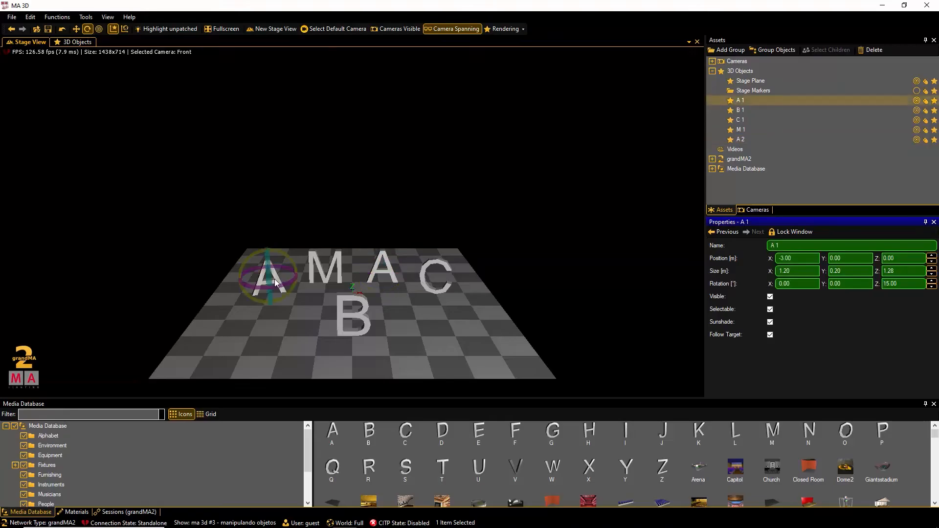
{"action": "left_click", "coordinate": [31, 17]}
{"action": "left_click", "coordinate": [70, 89]}
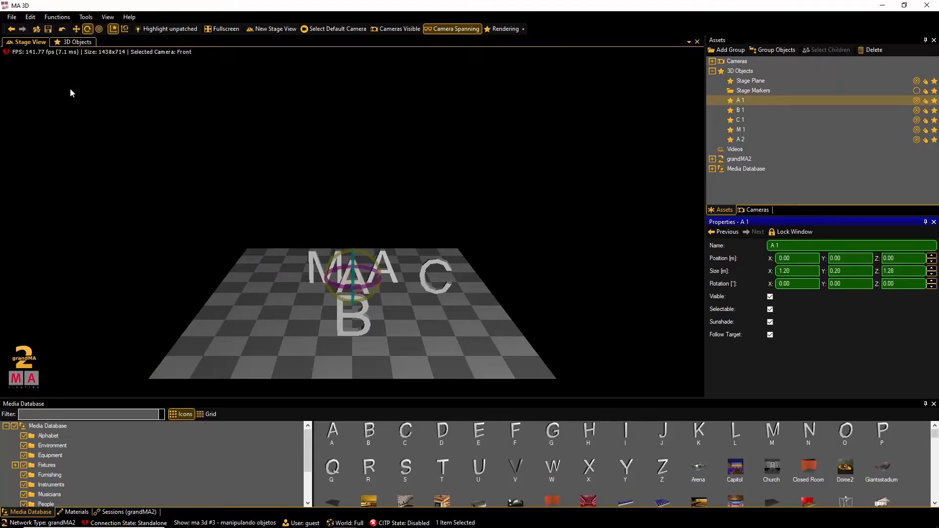
Reset B 1 and C 1 one after the other to their default position and rotation
{"action": "left_click", "coordinate": [352, 315]}
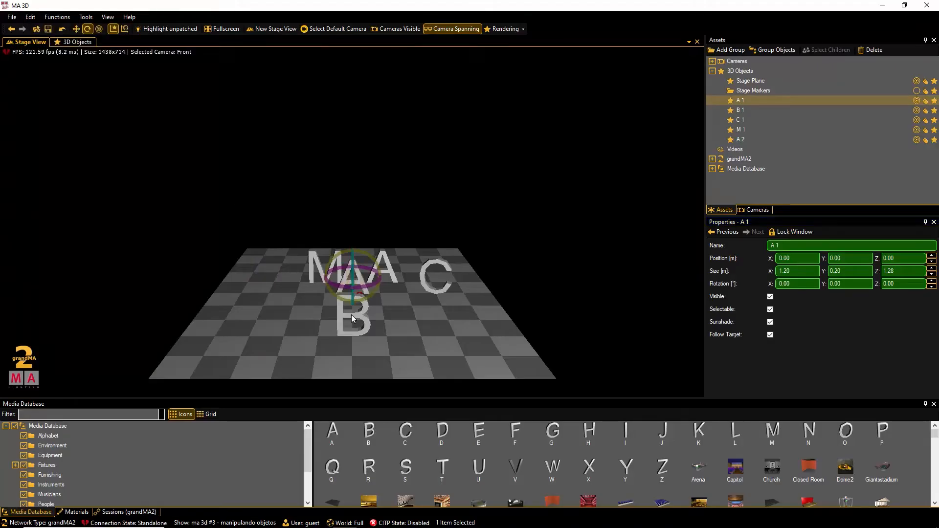
{"action": "right_click", "coordinate": [352, 314]}
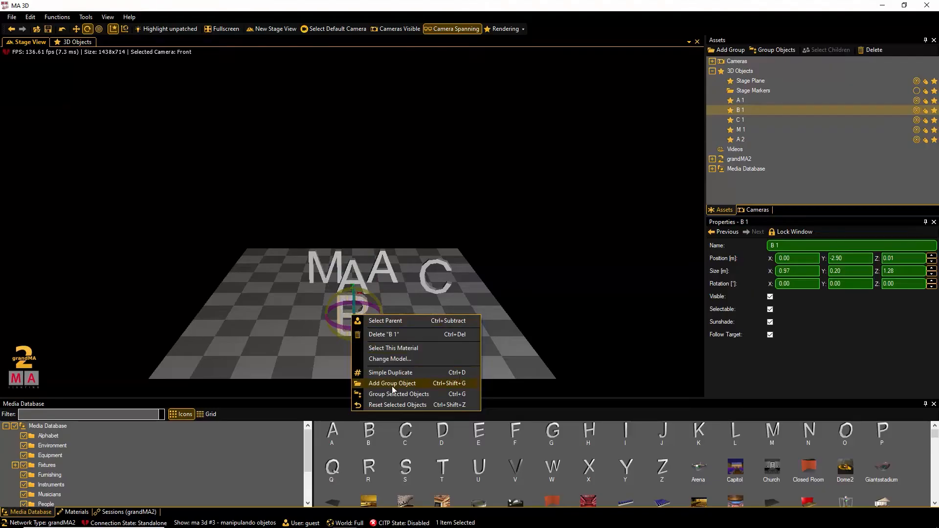
{"action": "left_click", "coordinate": [410, 409]}
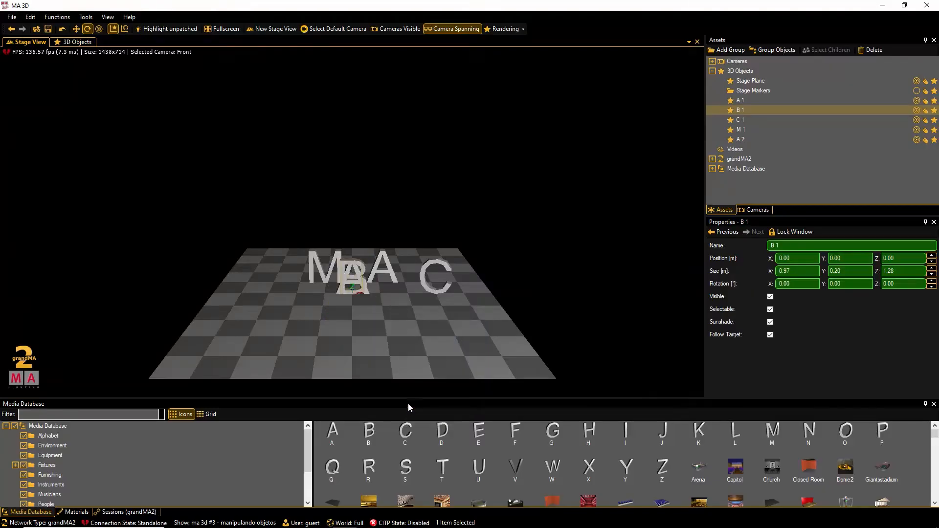
{"action": "left_click", "coordinate": [424, 284]}
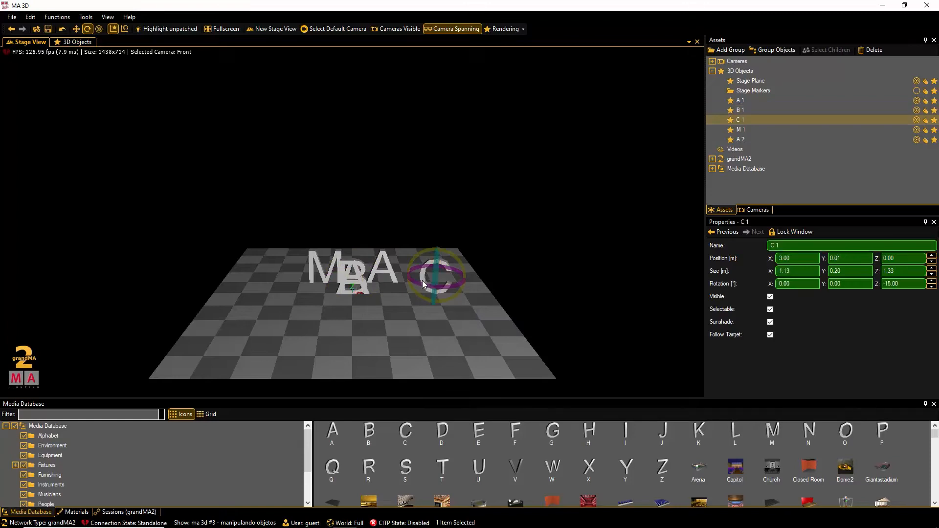
{"action": "right_click", "coordinate": [423, 281]}
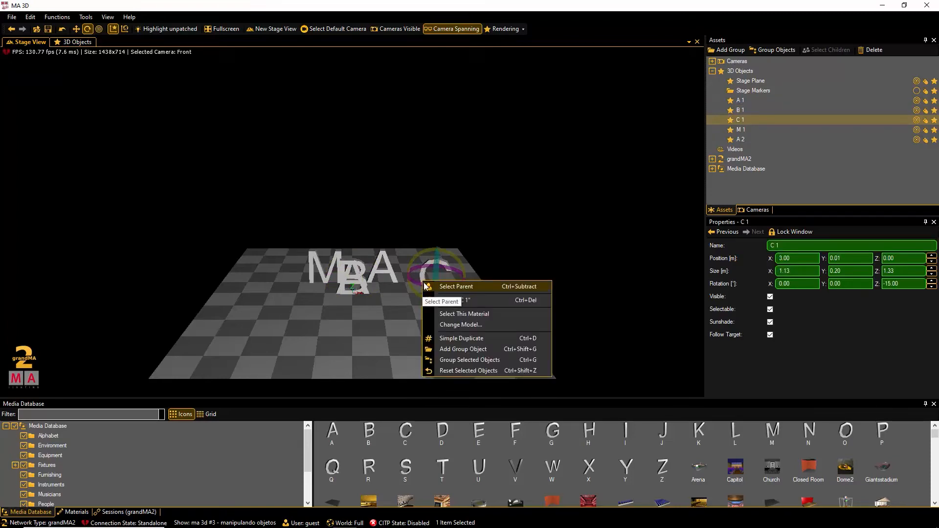
{"action": "left_click", "coordinate": [480, 371]}
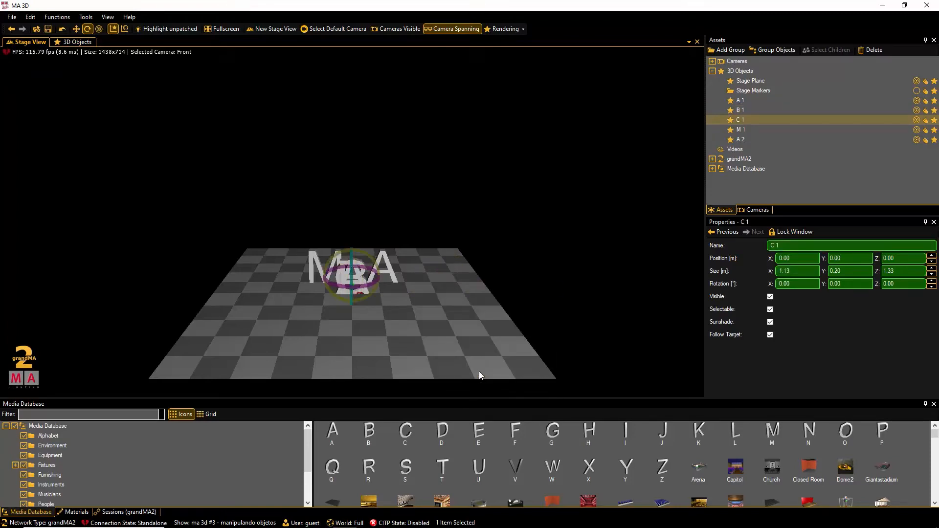
Reset M 1 and A 2 together to their default position and rotation
{"action": "left_click", "coordinate": [741, 130]}
{"action": "left_click", "coordinate": [741, 141], "text": "ctrl"}
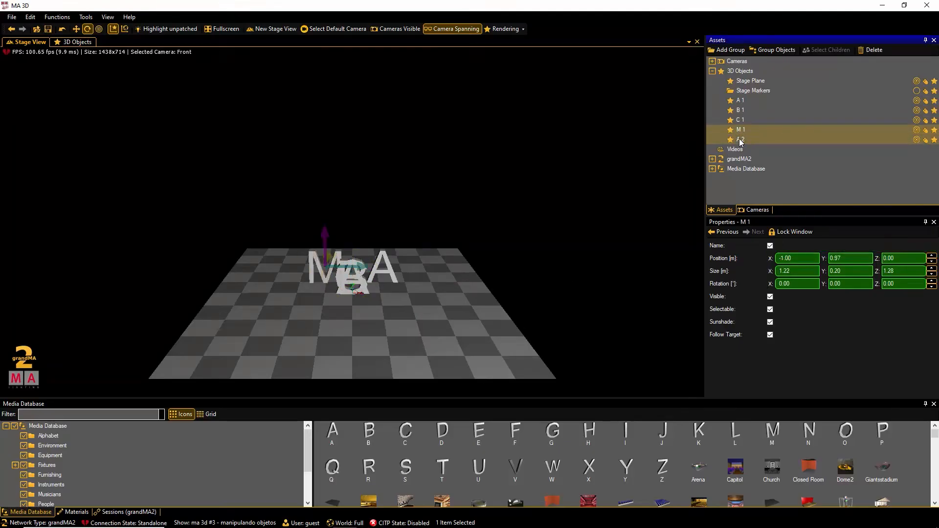
{"action": "right_click", "coordinate": [741, 142]}
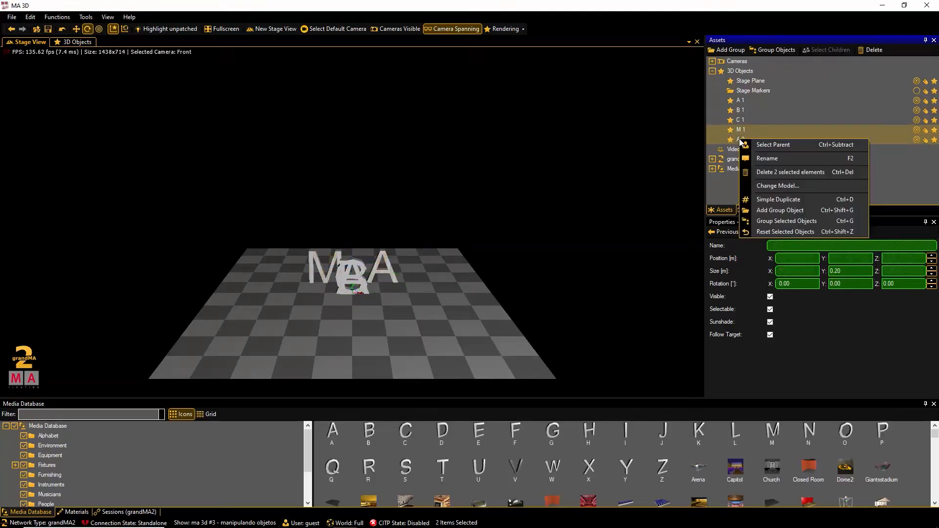
{"action": "left_click", "coordinate": [790, 232]}
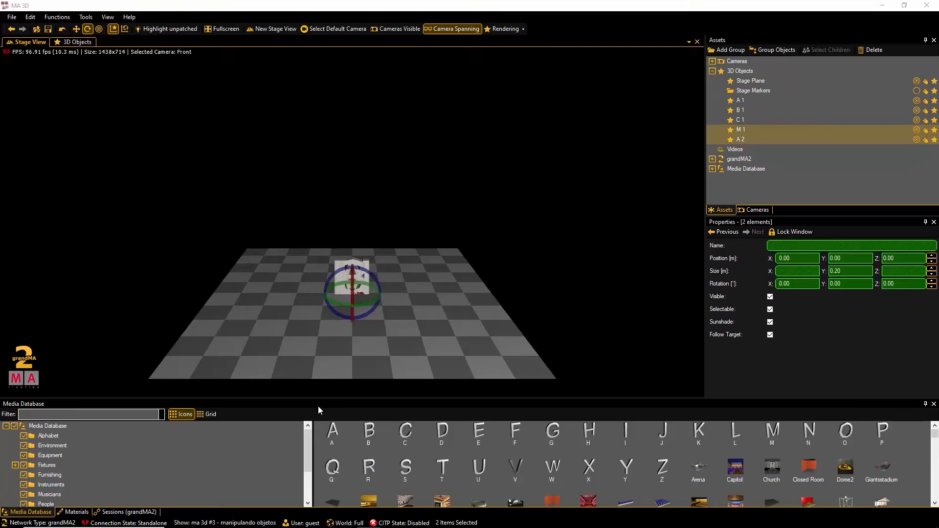
Add a Box from the Primitives category of the media database to the stage
{"action": "left_click_drag", "start_coordinate": [308, 447], "coordinate": [300, 489]}
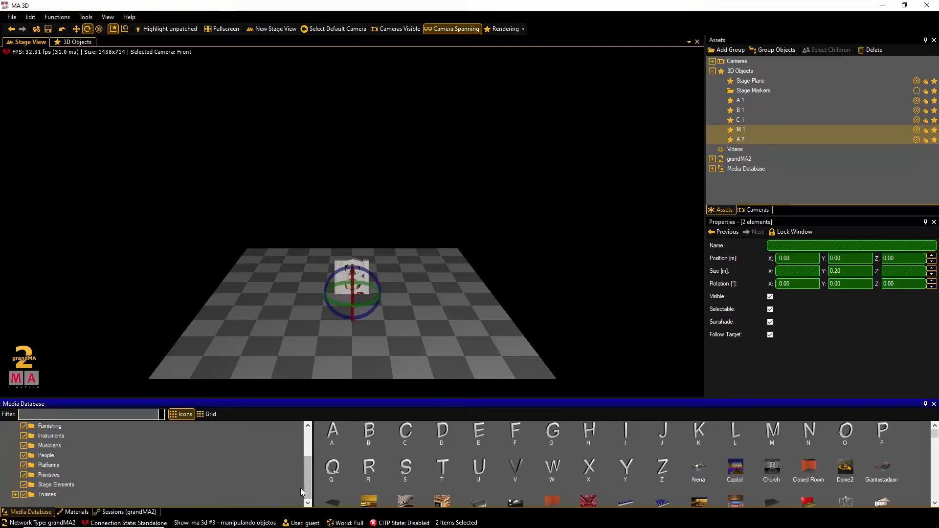
{"action": "left_click", "coordinate": [52, 475]}
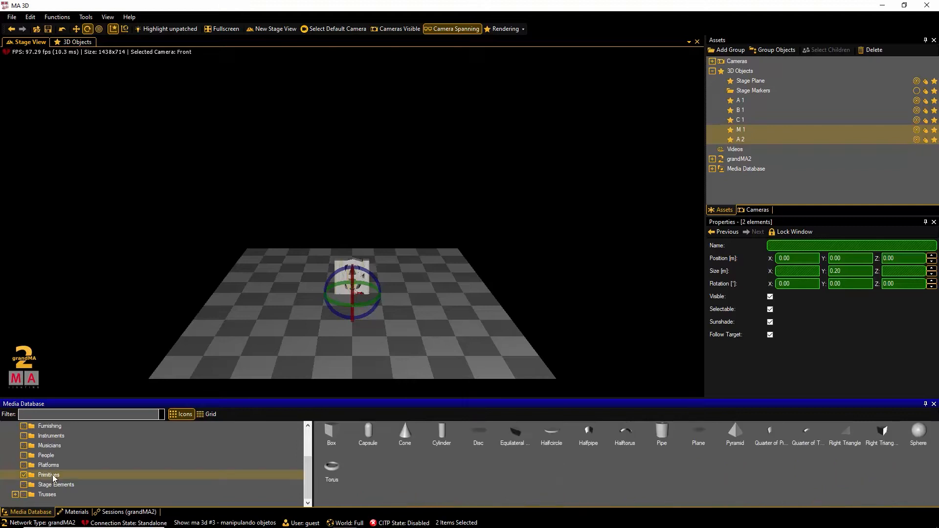
{"action": "double_click", "coordinate": [333, 429]}
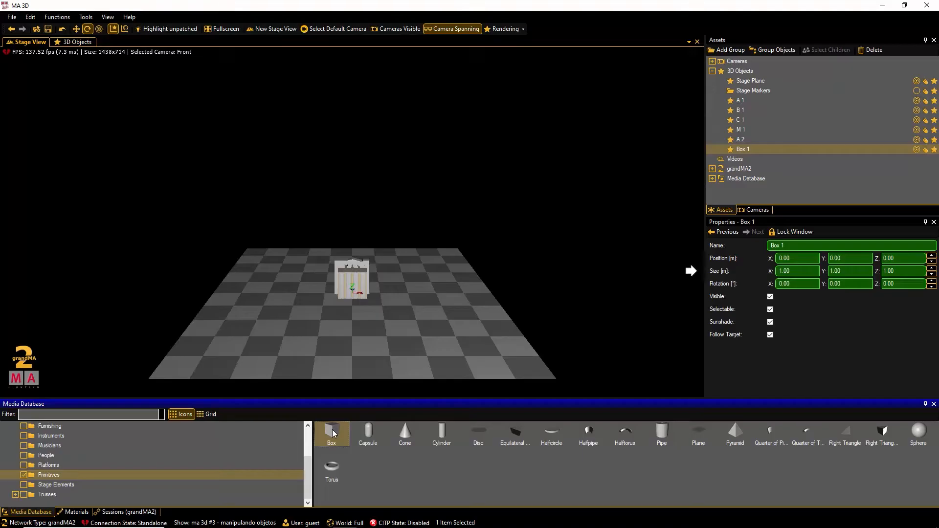
Set the size of Box 1 to X 4, Y 0.2 and Z 4 m and its X position to -2.1 m
{"action": "left_click", "coordinate": [796, 271]}
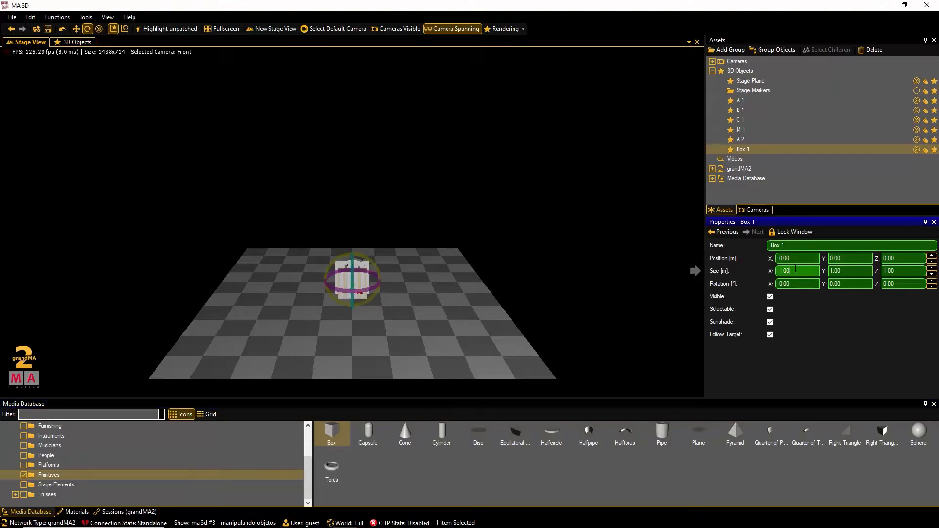
{"action": "type", "text": "4"}
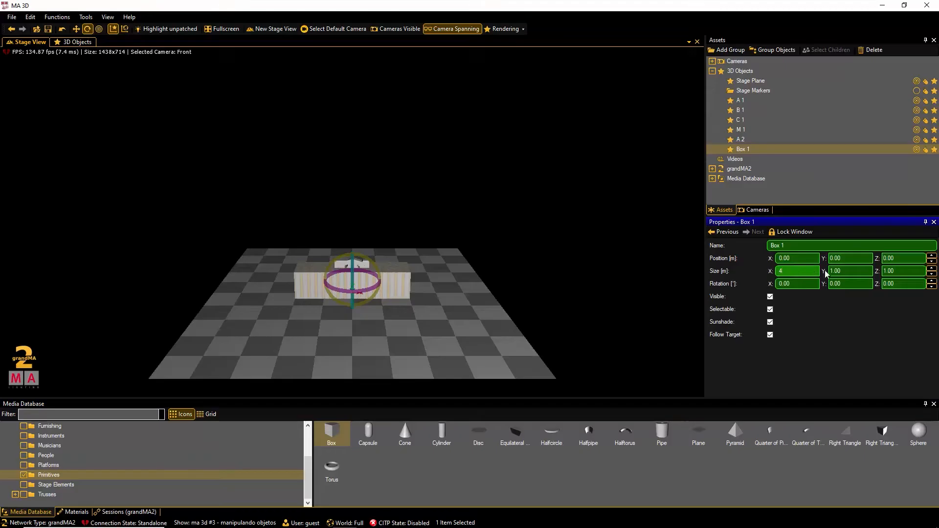
{"action": "left_click", "coordinate": [852, 271]}
{"action": "type", "text": "0.2"}
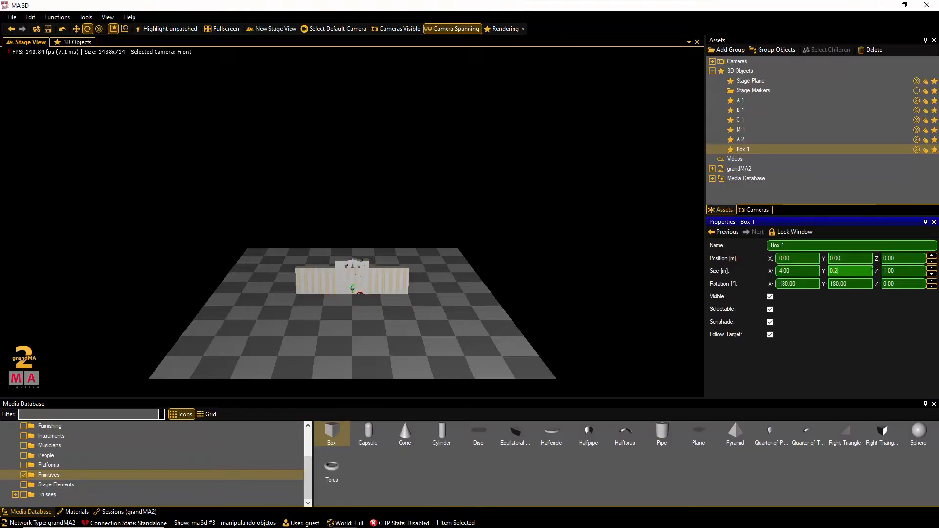
{"action": "left_click", "coordinate": [897, 270]}
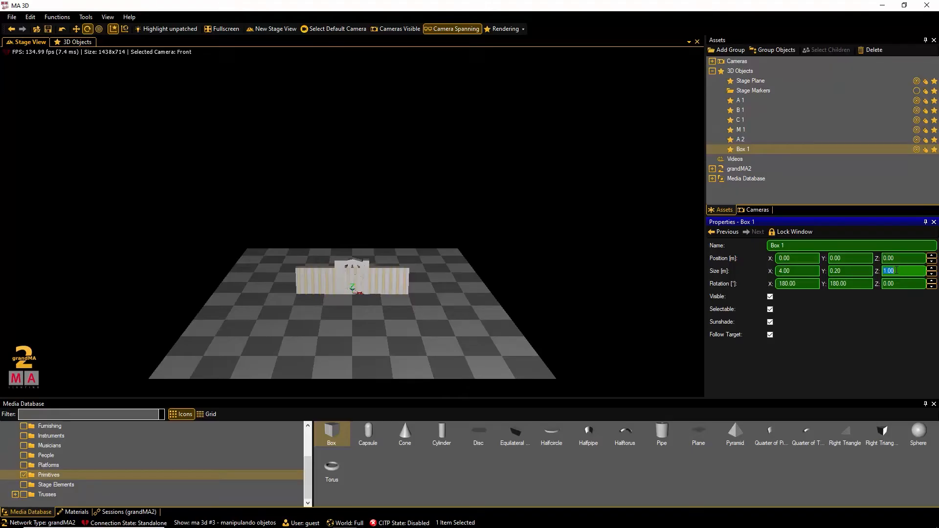
{"action": "type", "text": "4"}
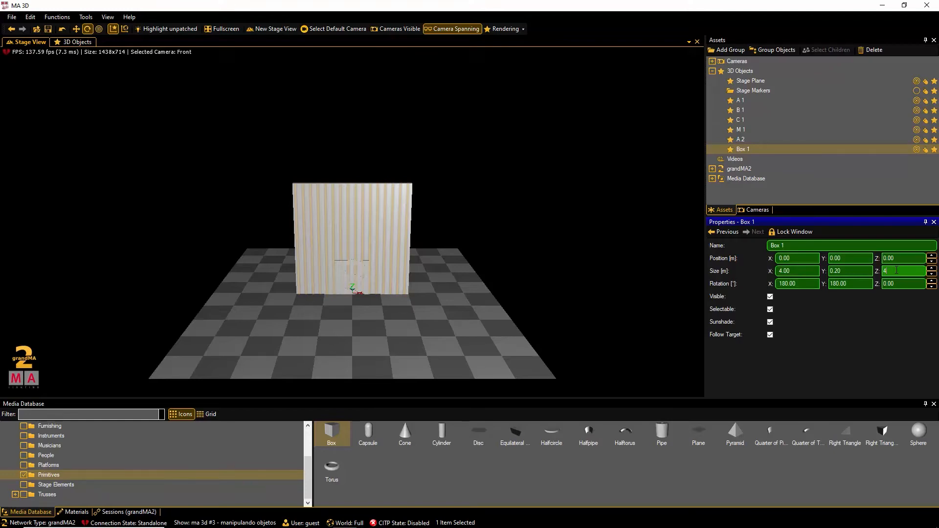
{"action": "left_click", "coordinate": [806, 260]}
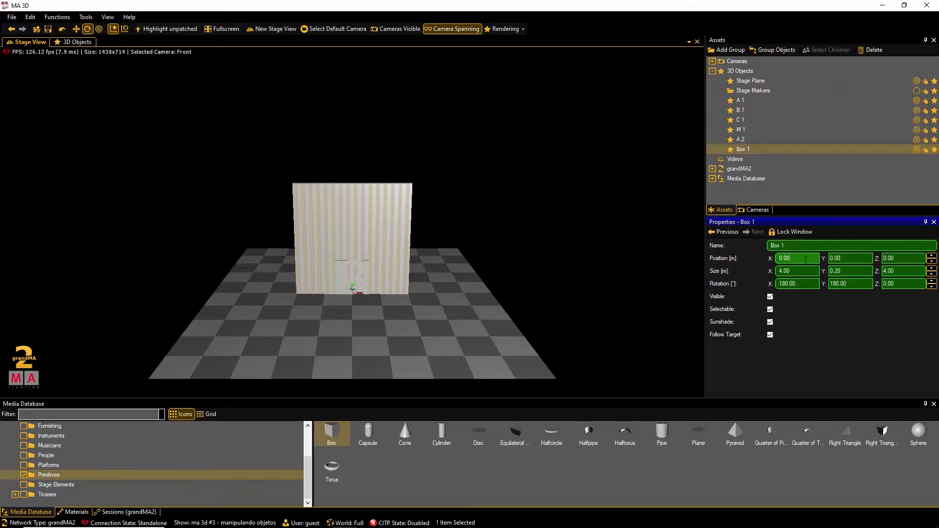
{"action": "type", "text": "-2.1"}
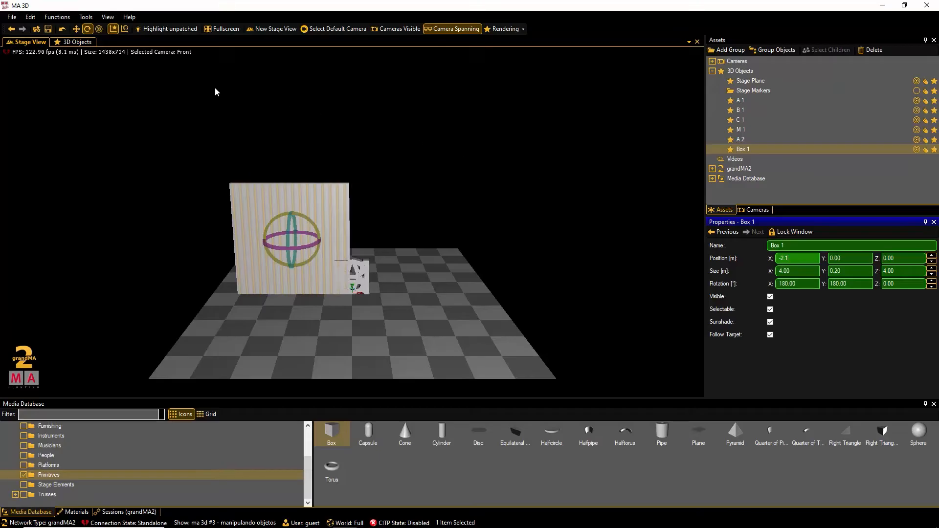
{"action": "left_click", "coordinate": [32, 18]}
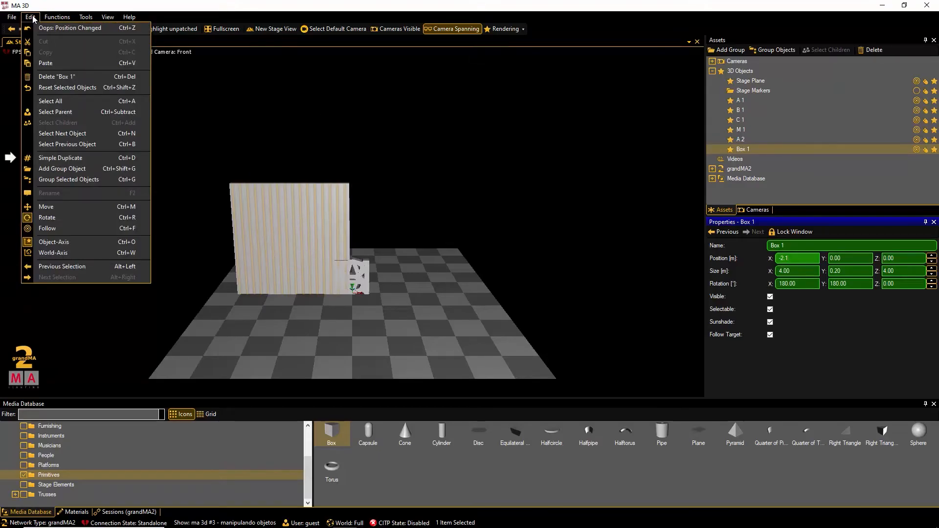
{"action": "left_click", "coordinate": [32, 18]}
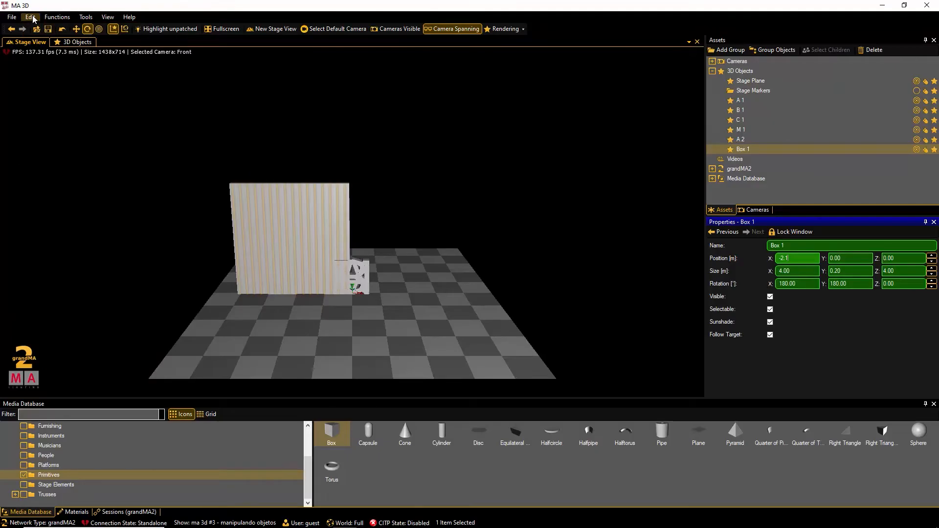
{"action": "right_click", "coordinate": [354, 153]}
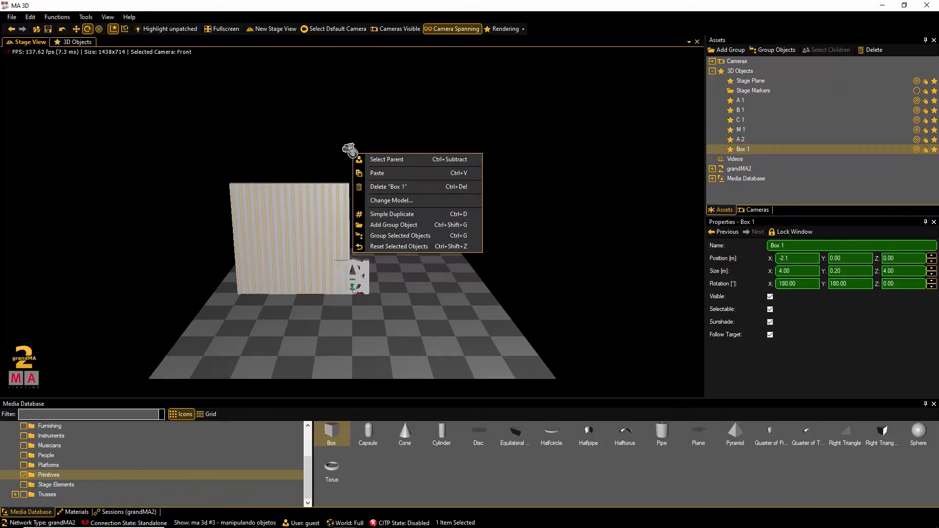
Copy and paste Box 1, set the copy's X position to 2.10 m and clear the selection
{"action": "left_click", "coordinate": [288, 238]}
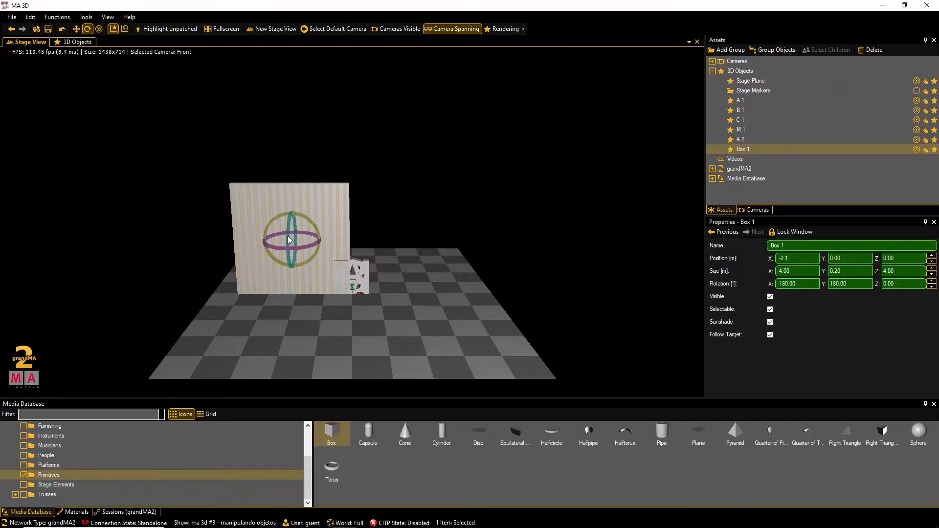
{"action": "key", "text": "ctrl+c"}
{"action": "key", "text": "ctrl+v"}
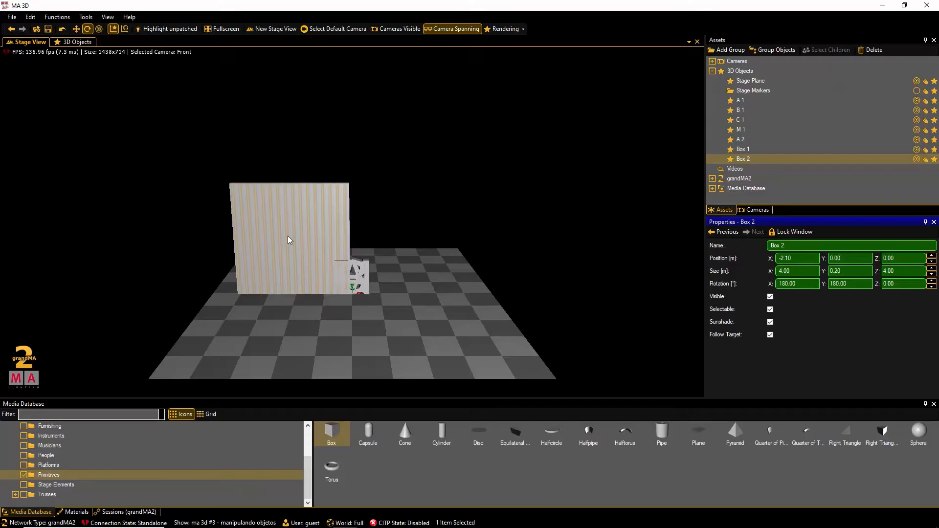
{"action": "left_click", "coordinate": [288, 237]}
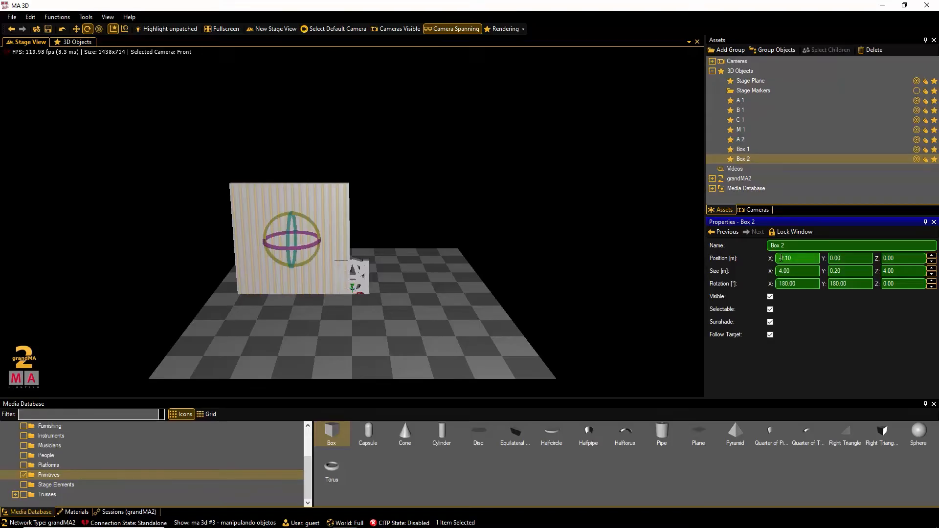
{"action": "key", "text": "BackSpace"}
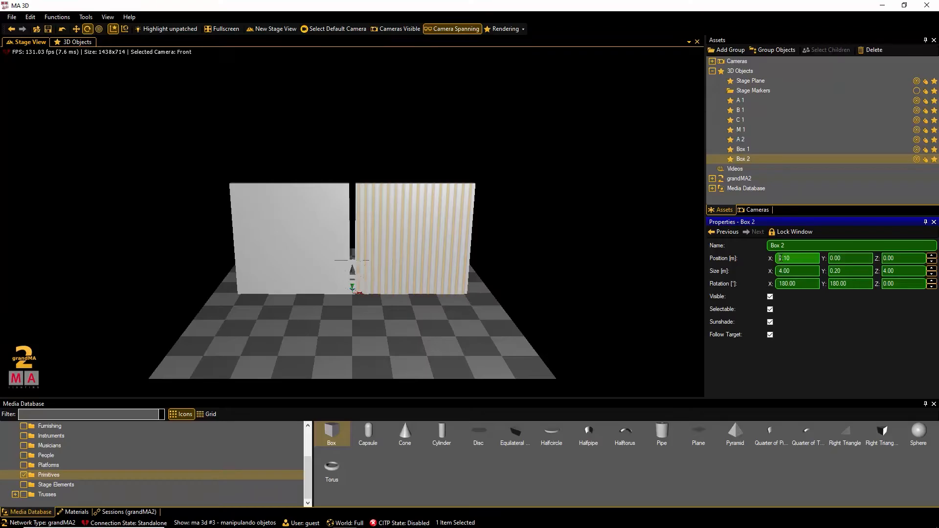
{"action": "left_click", "coordinate": [349, 170]}
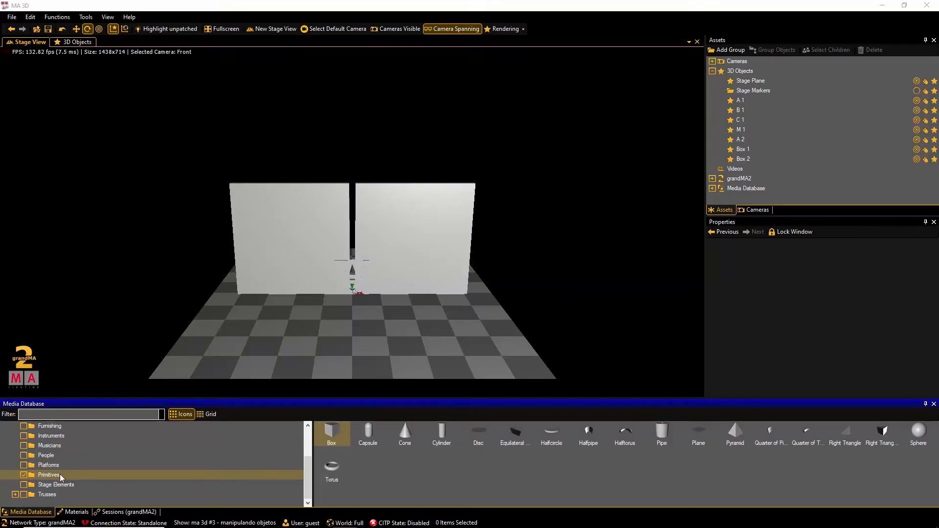
Add a Cylinder primitive to the stage and set its X and Y size to 1.5 m
{"action": "double_click", "coordinate": [441, 433]}
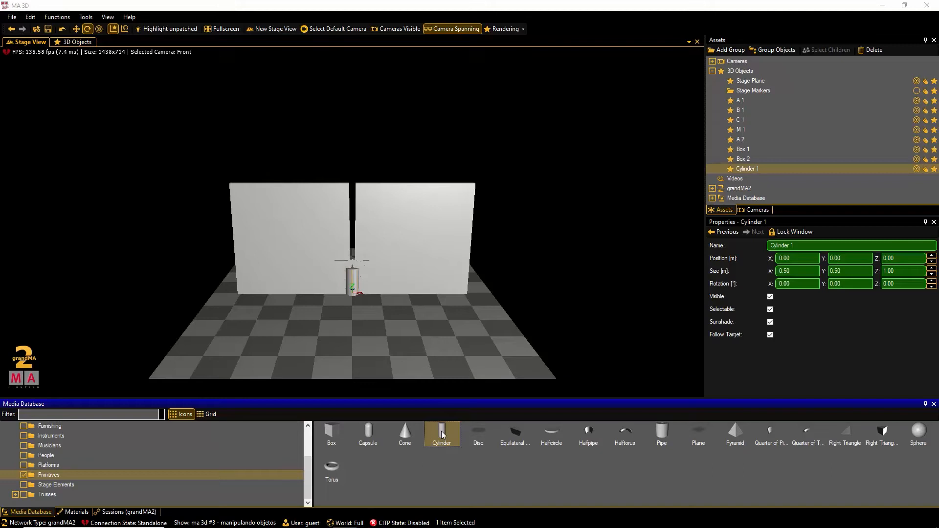
{"action": "left_click", "coordinate": [797, 271]}
{"action": "type", "text": "1"}
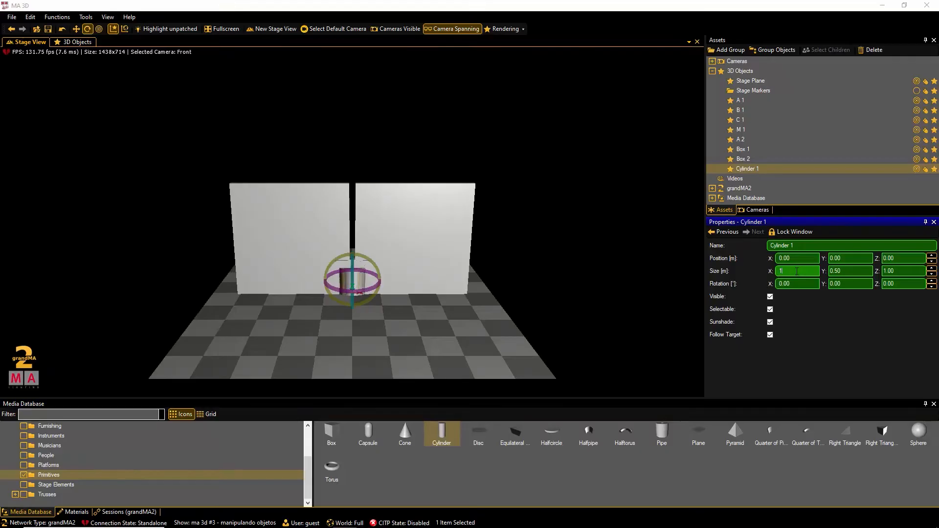
{"action": "type", "text": ".5"}
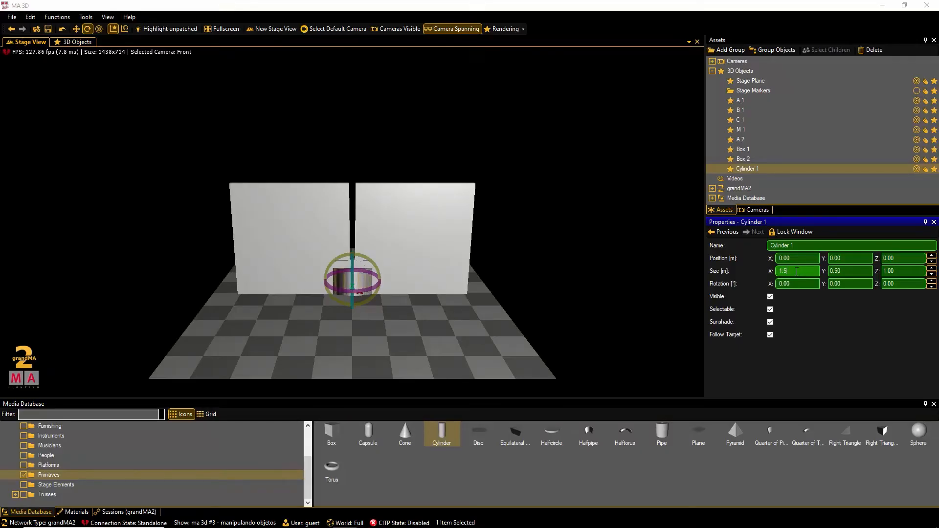
{"action": "key", "text": "Tab"}
{"action": "type", "text": "1.5"}
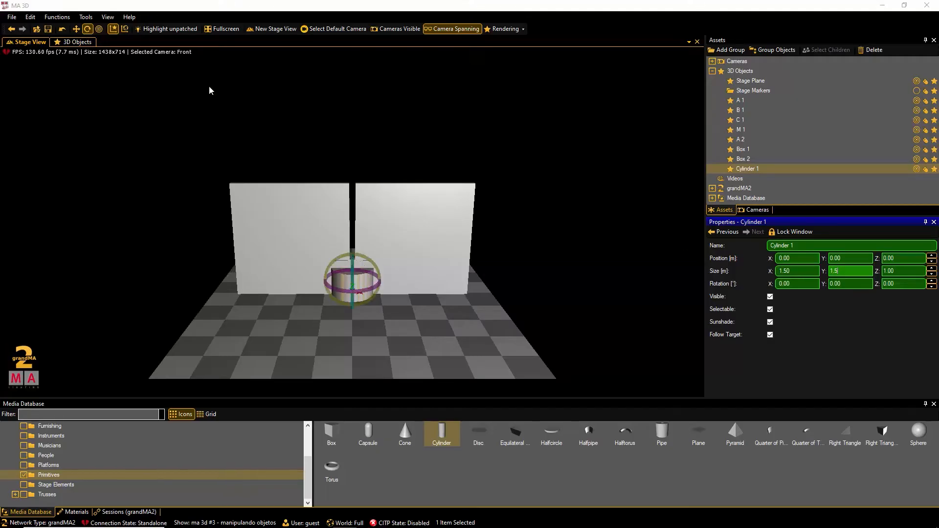
Create 2 copies of Cylinder 1 with the Duplicate function, without copying fixtures
{"action": "left_click", "coordinate": [54, 18]}
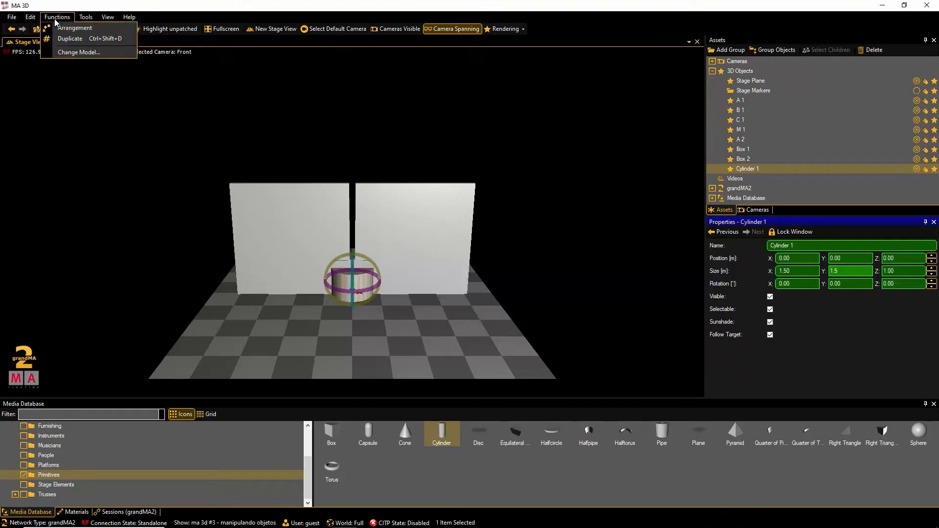
{"action": "left_click", "coordinate": [69, 38]}
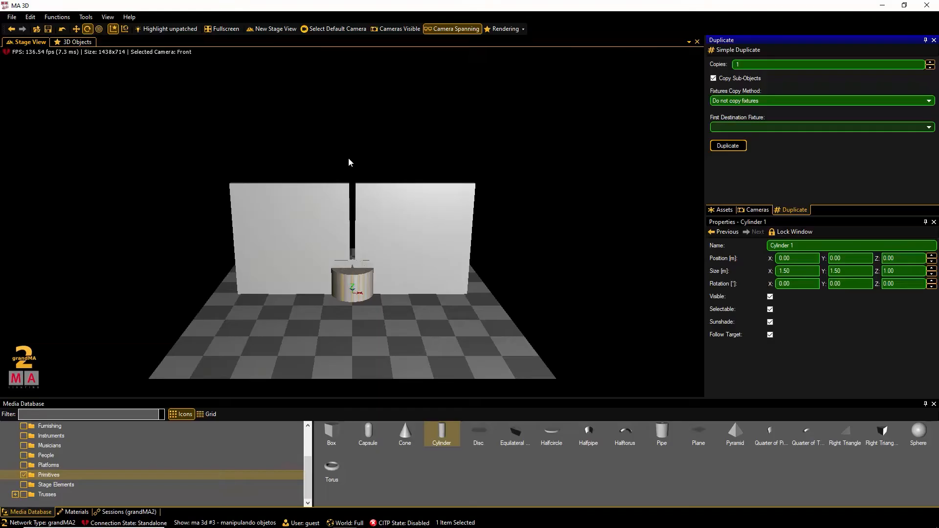
{"action": "left_click", "coordinate": [749, 65]}
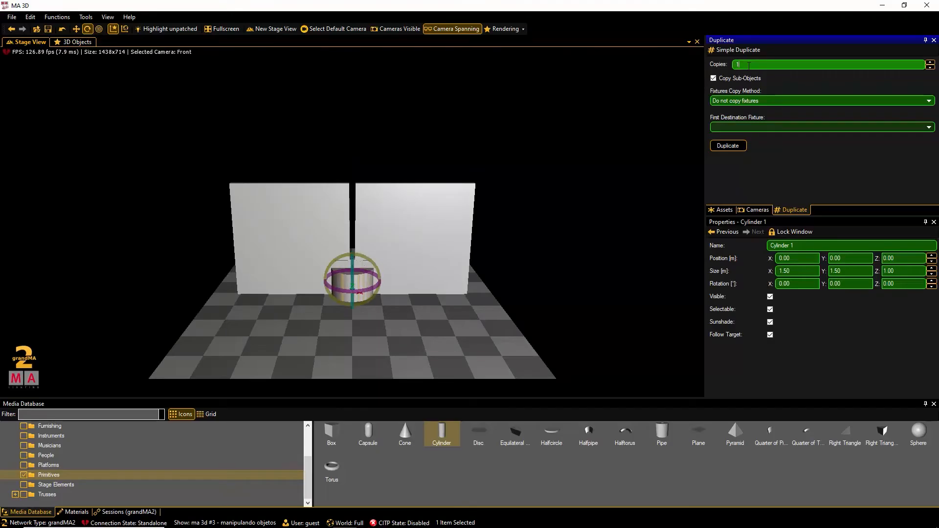
{"action": "scroll", "coordinate": [749, 65], "scroll_direction": "up", "scroll_amount": 1}
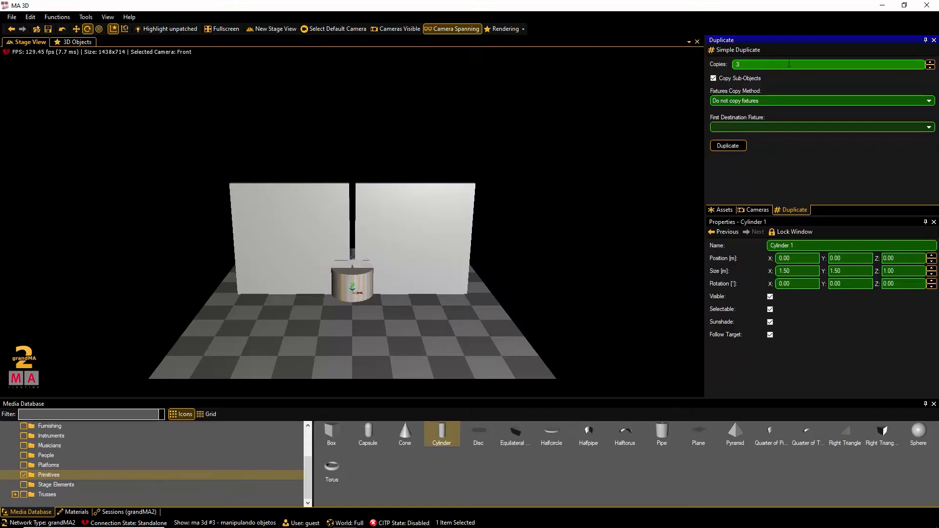
{"action": "left_click", "coordinate": [930, 63]}
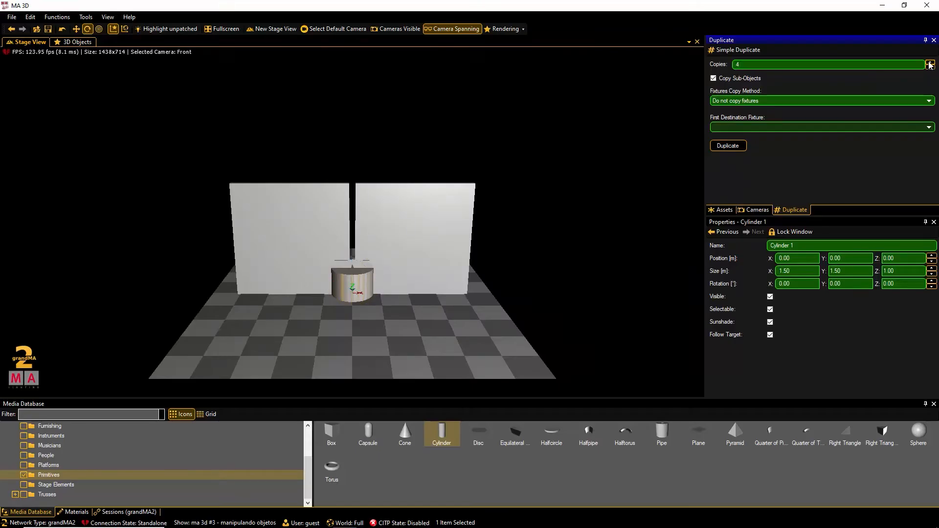
{"action": "left_click", "coordinate": [930, 68]}
{"action": "left_click", "coordinate": [724, 210]}
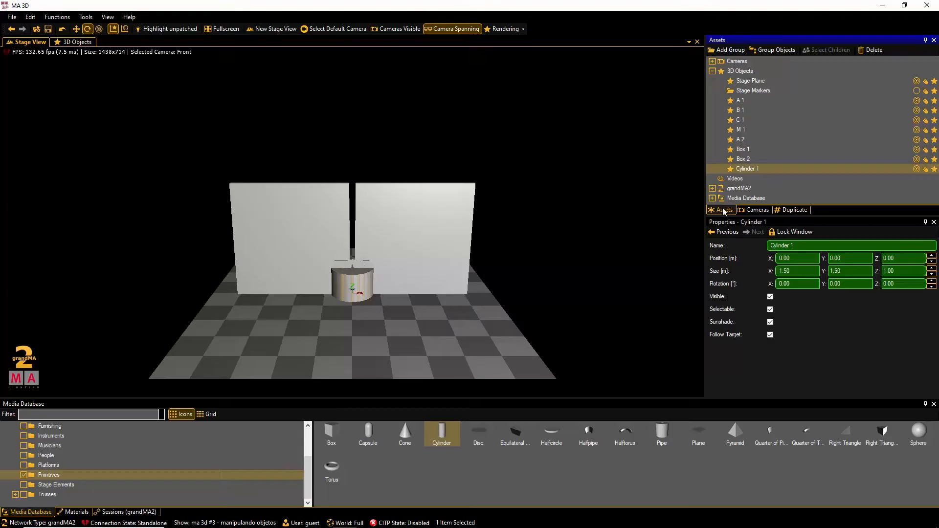
{"action": "left_click", "coordinate": [796, 213]}
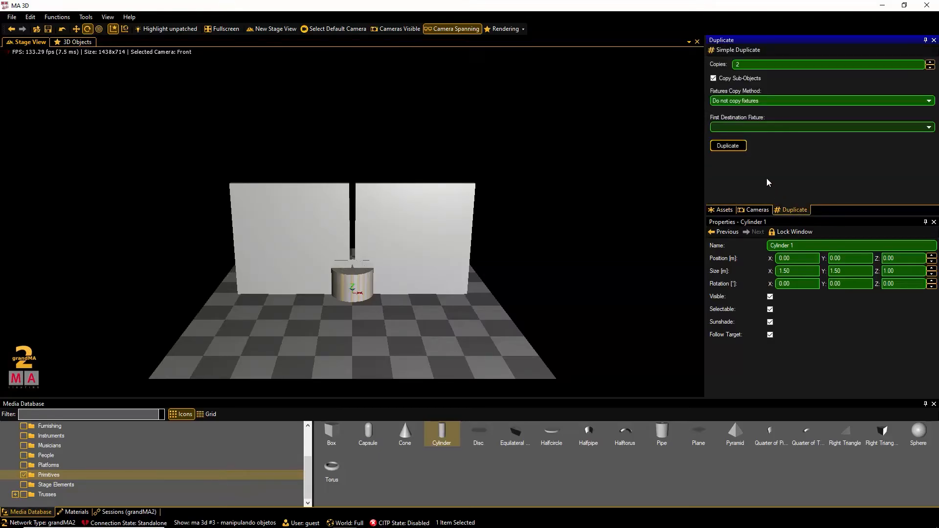
{"action": "left_click", "coordinate": [728, 147]}
Open the Arrangement function and examine the options of the Move, Circle and Matrix2D arrangement types
{"action": "left_click", "coordinate": [722, 210]}
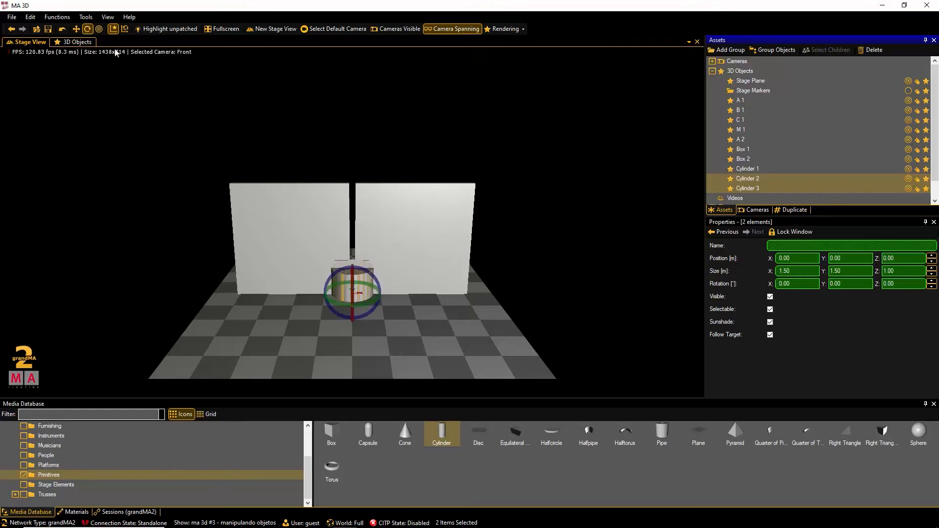
{"action": "left_click", "coordinate": [57, 19]}
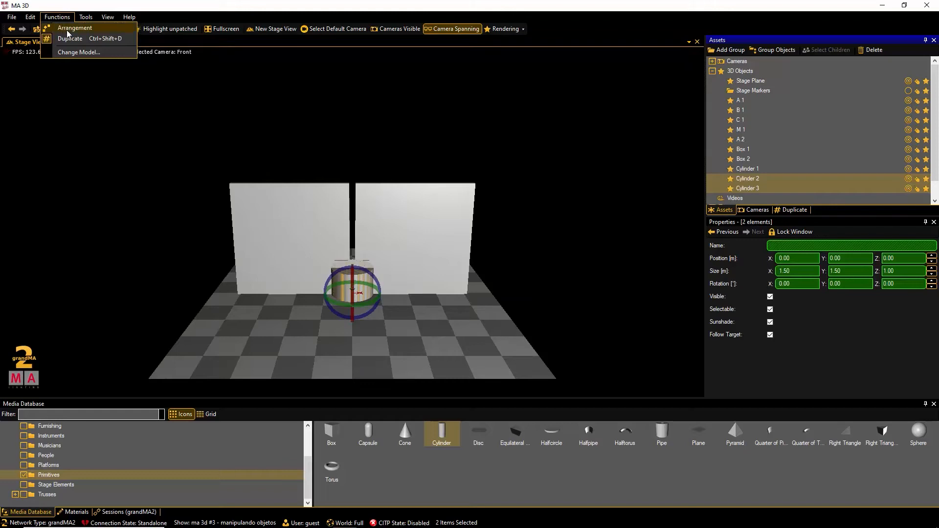
{"action": "left_click", "coordinate": [67, 29]}
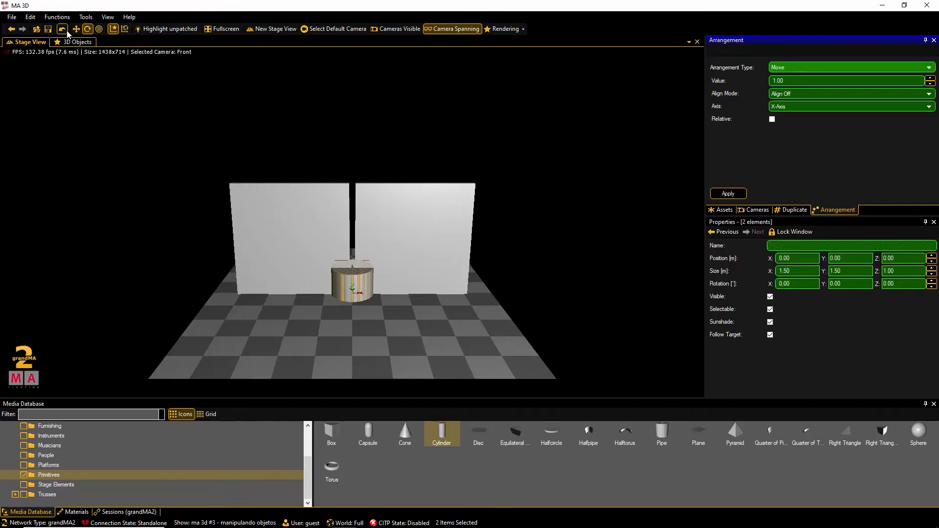
{"action": "left_click", "coordinate": [349, 160]}
{"action": "left_click", "coordinate": [794, 67]}
{"action": "left_click", "coordinate": [795, 93]}
{"action": "left_click", "coordinate": [795, 68]}
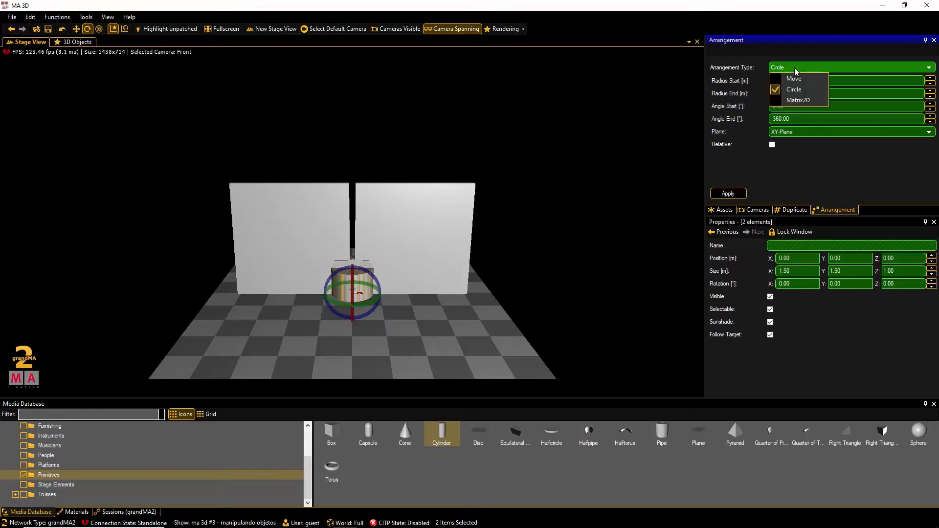
{"action": "left_click", "coordinate": [795, 100]}
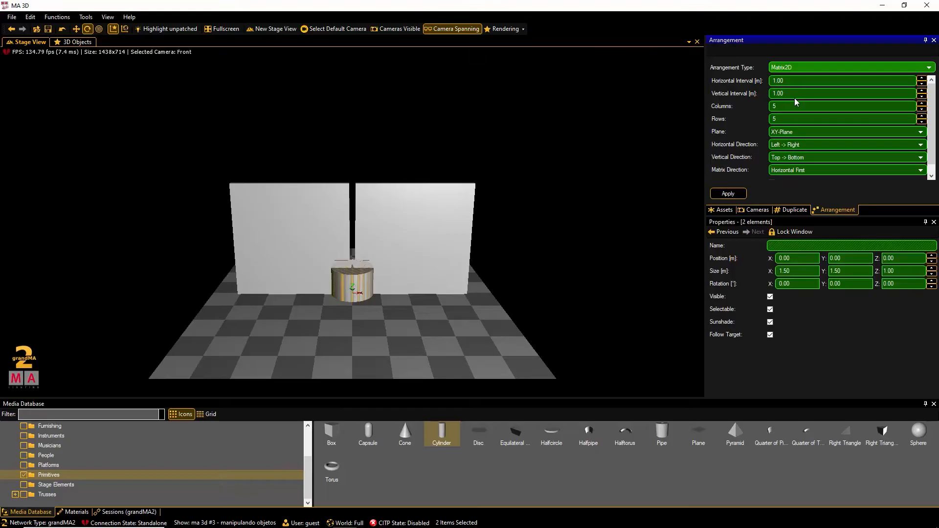
Select Cylinder 1, Cylinder 2 and Cylinder 3 together in the asset list
{"action": "left_click", "coordinate": [723, 210]}
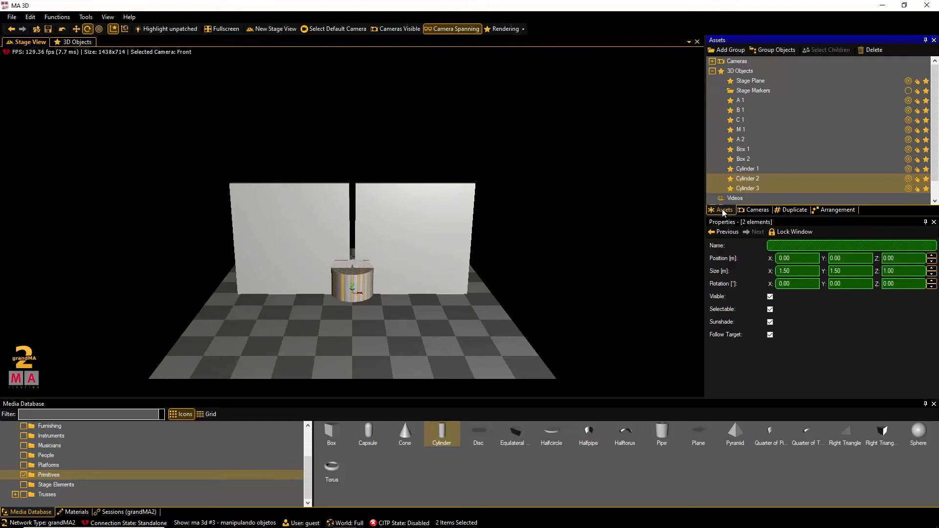
{"action": "left_click", "coordinate": [750, 167]}
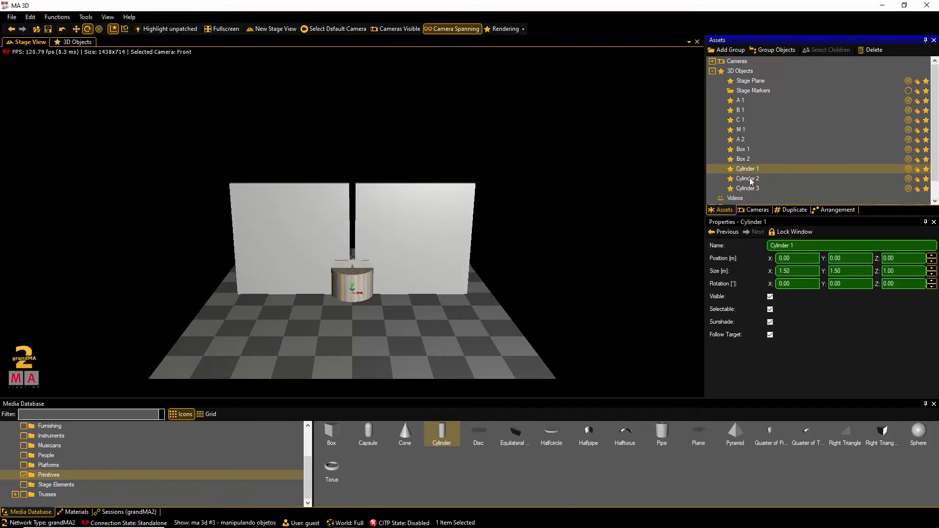
{"action": "left_click", "coordinate": [750, 179], "text": "ctrl"}
{"action": "left_click", "coordinate": [751, 190], "text": "ctrl"}
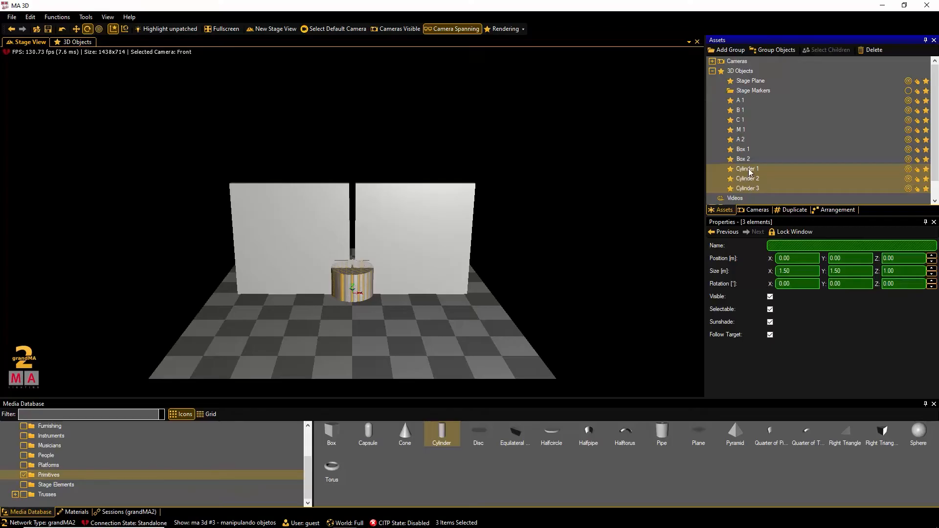
{"action": "left_click", "coordinate": [749, 168]}
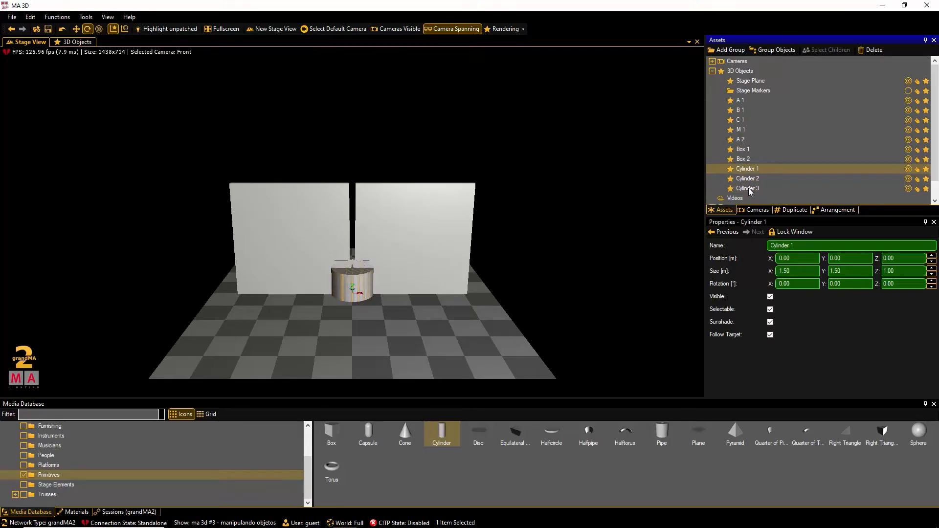
{"action": "left_click", "coordinate": [749, 188], "text": "shift"}
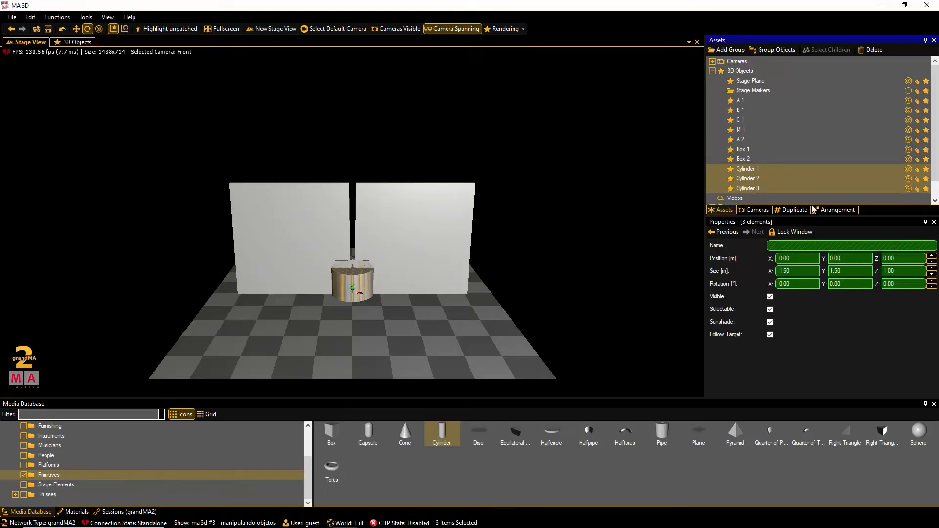
Arrange the three selected cylinders with the Move type, value 1.25, align mode Align >< and the X-Axis
{"action": "left_click", "coordinate": [837, 210]}
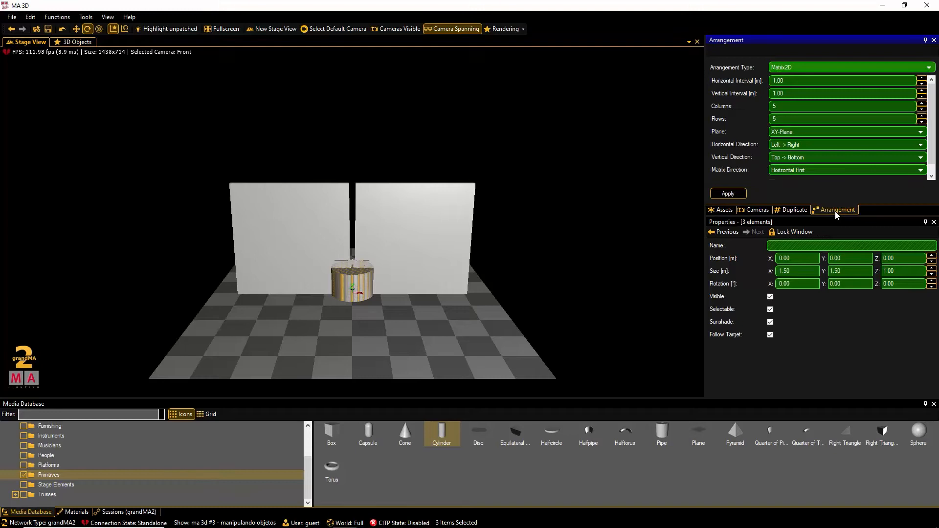
{"action": "left_click", "coordinate": [839, 69]}
{"action": "left_click", "coordinate": [807, 80]}
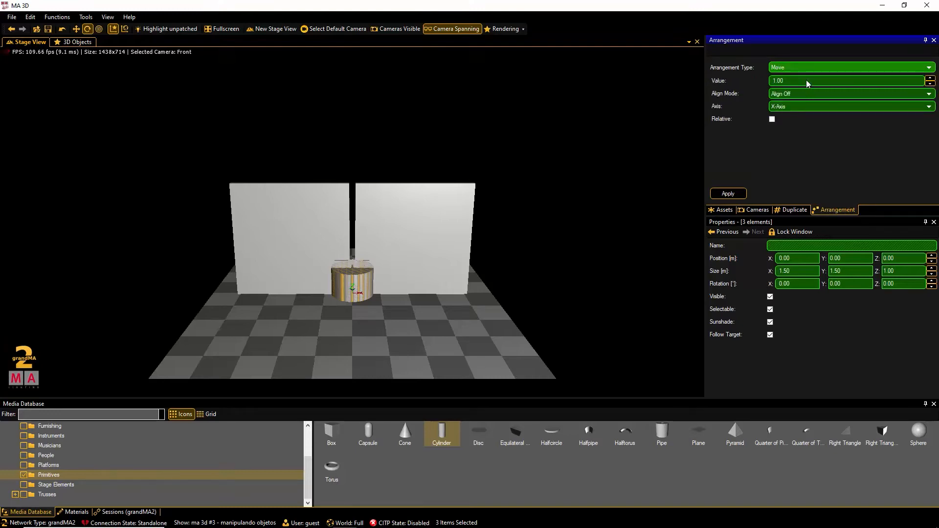
{"action": "type", "text": "1"}
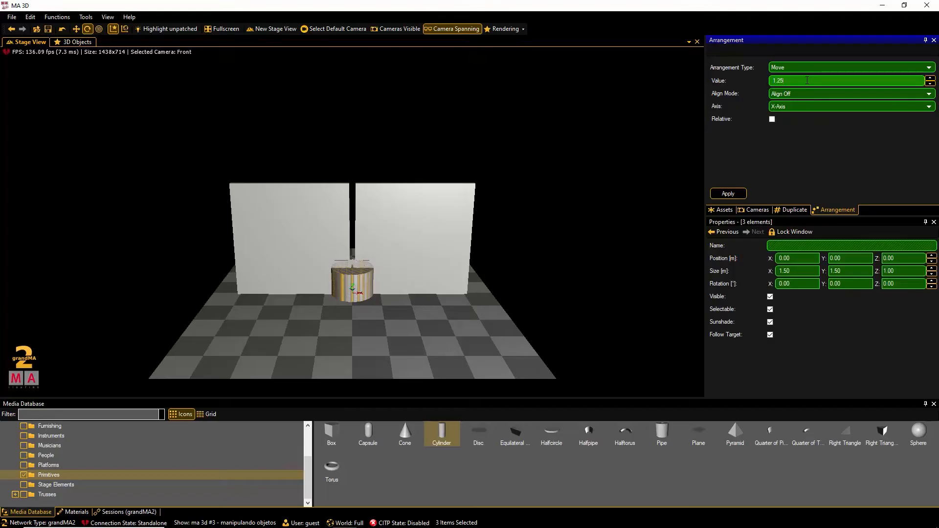
{"action": "left_click", "coordinate": [810, 95]}
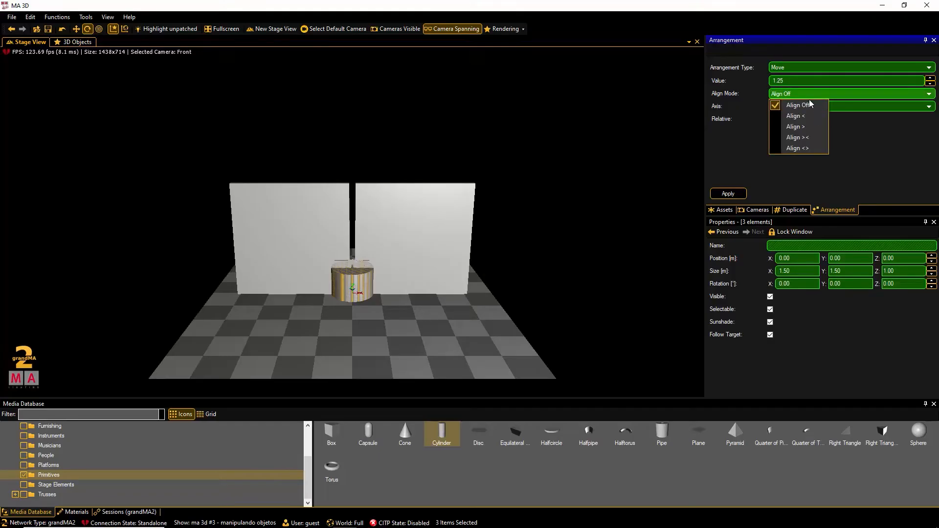
{"action": "left_click", "coordinate": [801, 139]}
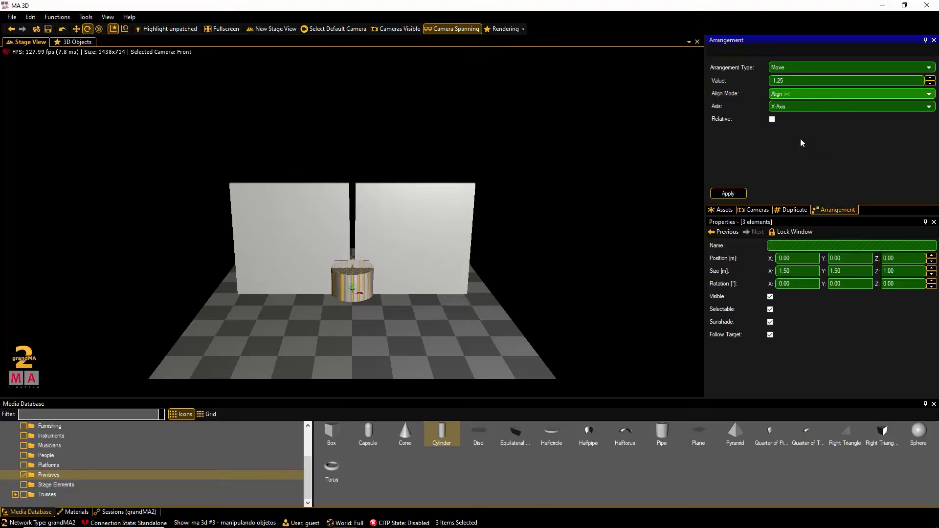
{"action": "left_click", "coordinate": [808, 107]}
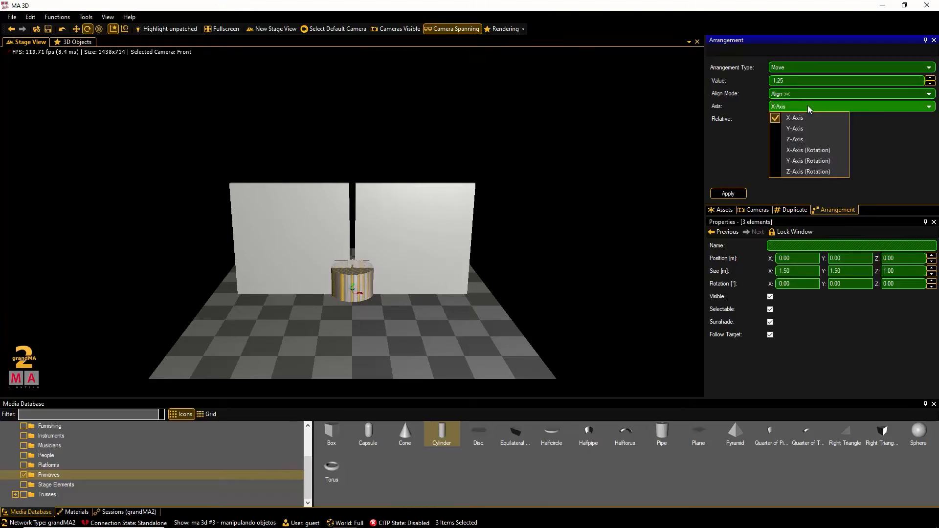
{"action": "left_click", "coordinate": [800, 119]}
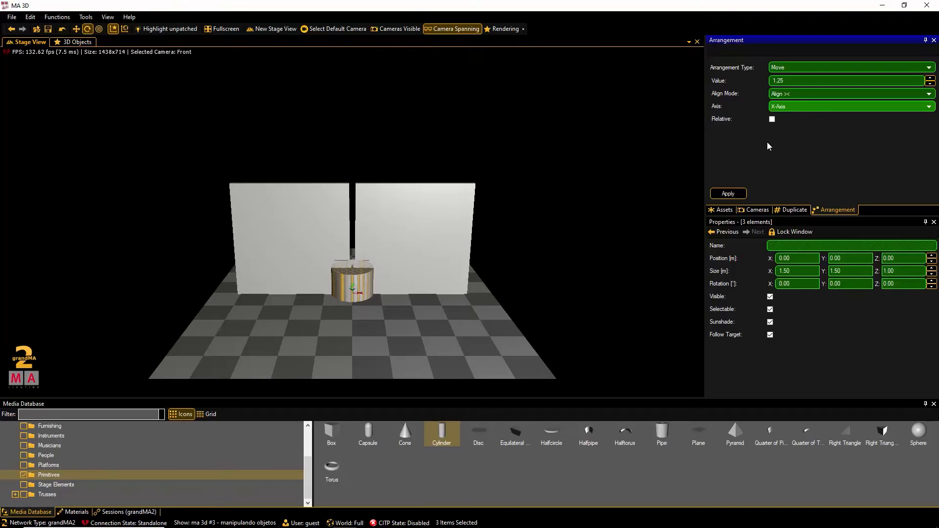
{"action": "left_click", "coordinate": [726, 193]}
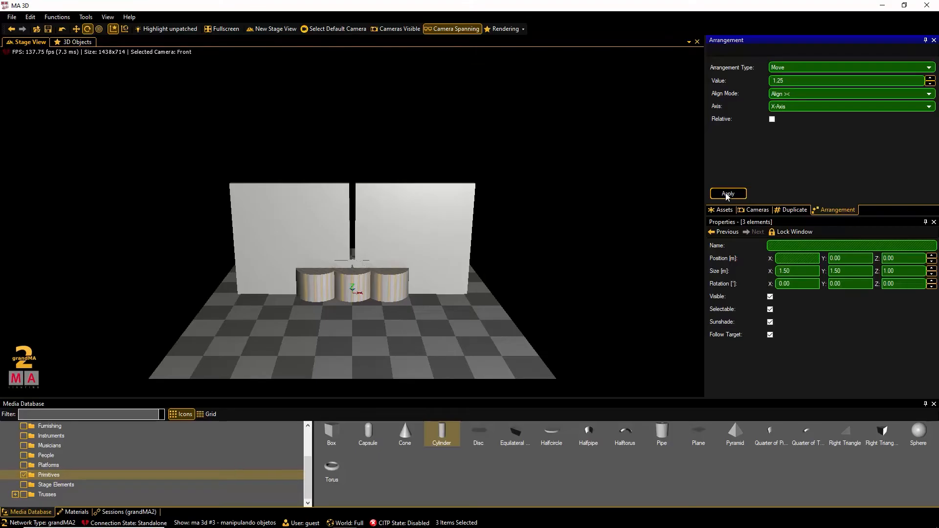
Group the three arranged cylinders and expand the new group in the asset list
{"action": "left_click", "coordinate": [725, 211]}
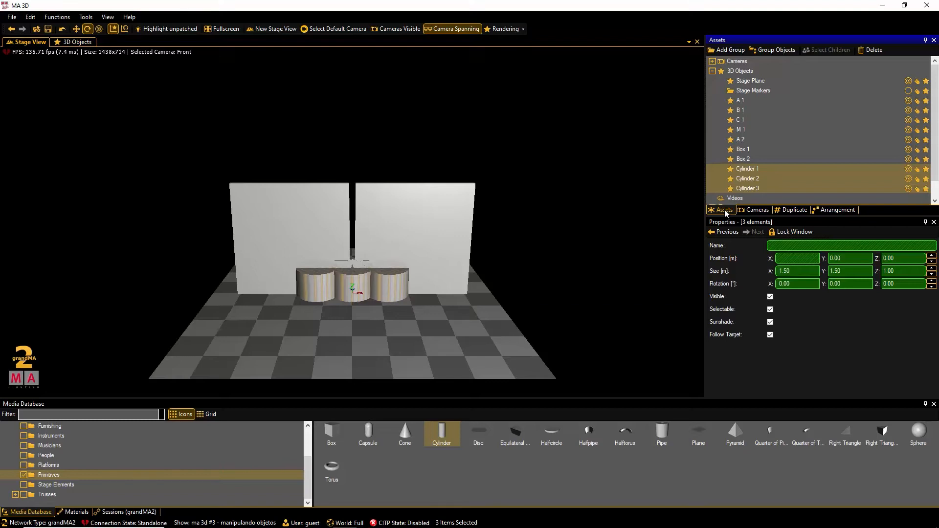
{"action": "left_click", "coordinate": [770, 52]}
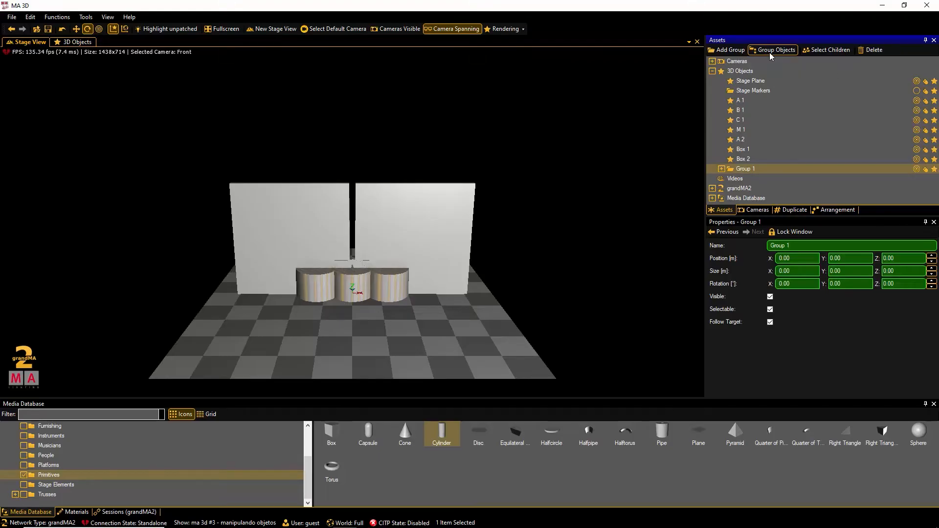
{"action": "left_click", "coordinate": [722, 169]}
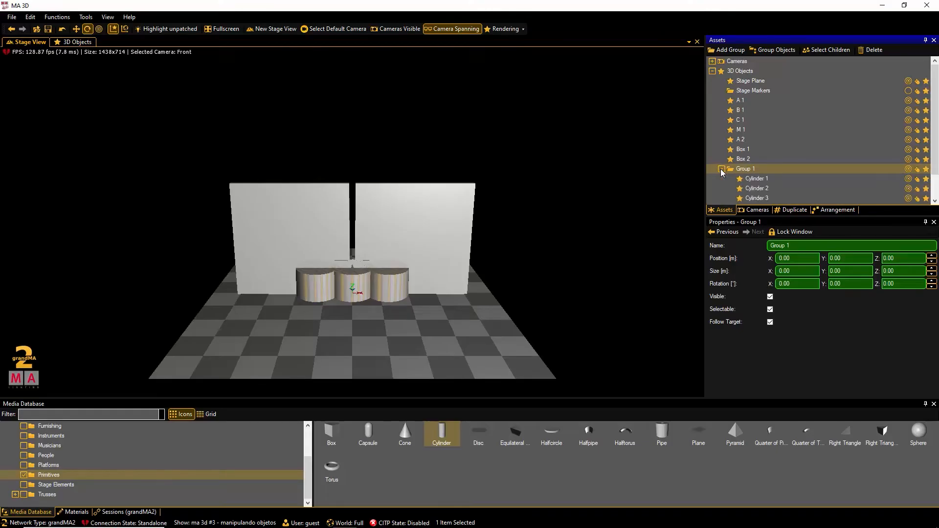
{"action": "scroll", "coordinate": [721, 169], "scroll_direction": "down", "scroll_amount": 1}
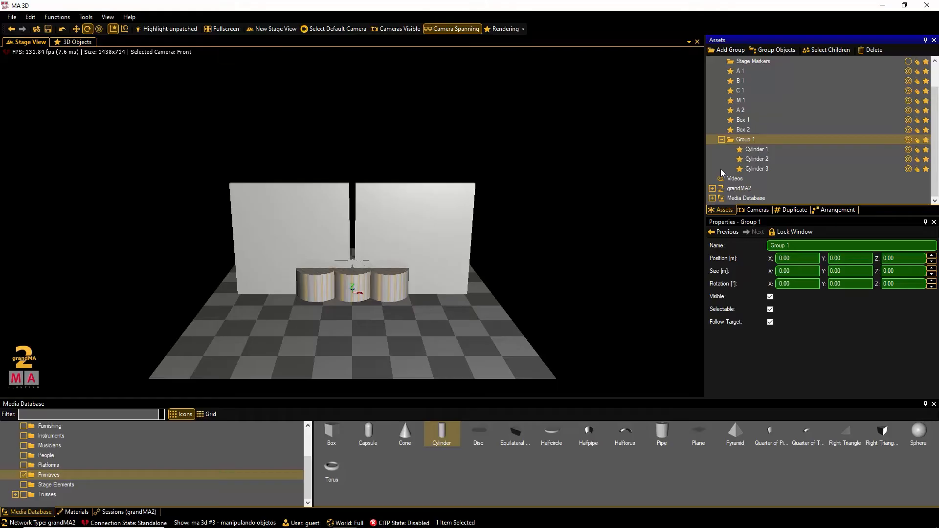
Select each cylinder of the group individually, both in the asset list and on the stage
{"action": "left_click", "coordinate": [753, 151]}
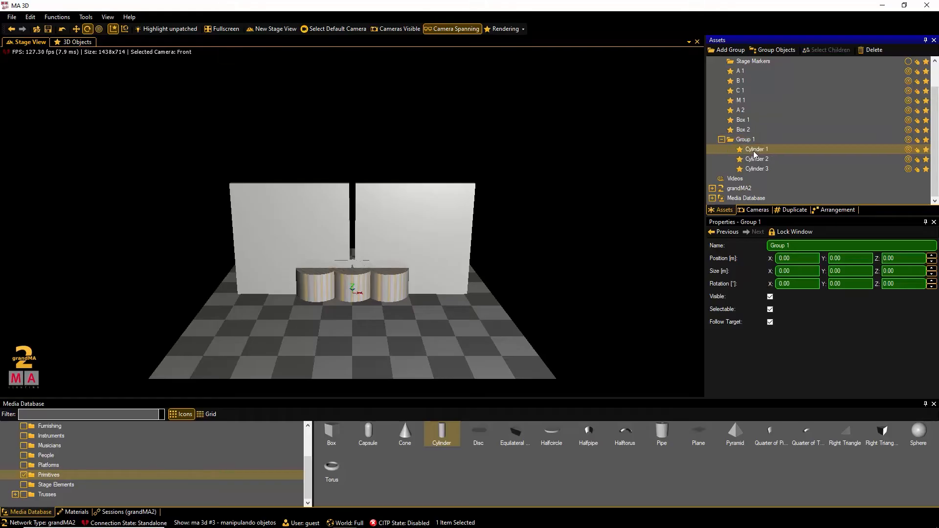
{"action": "left_click", "coordinate": [754, 160]}
{"action": "left_click", "coordinate": [754, 170]}
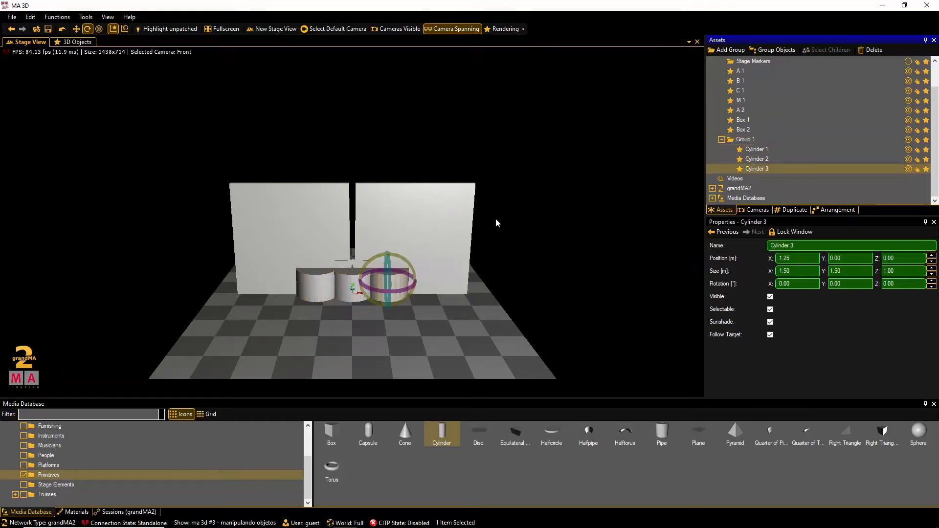
{"action": "left_click", "coordinate": [320, 280]}
{"action": "left_click", "coordinate": [353, 286]}
{"action": "left_click", "coordinate": [391, 289]}
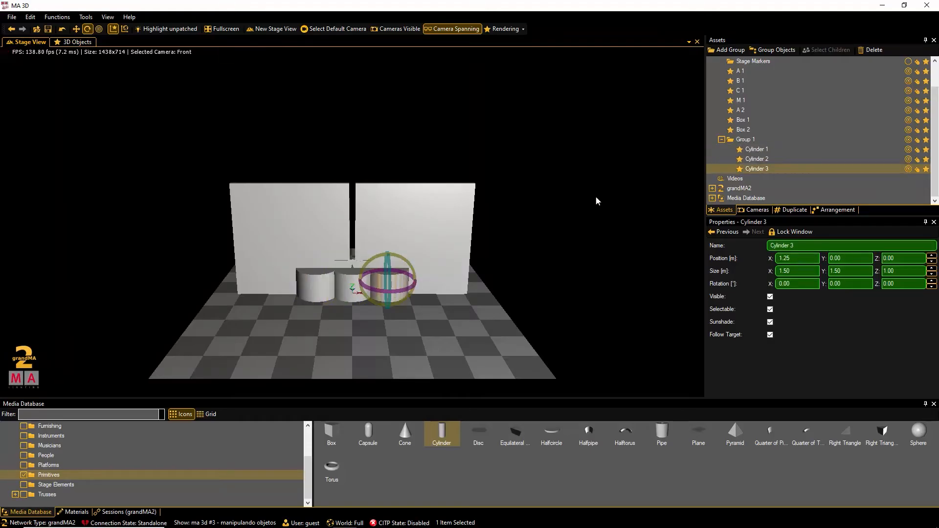
Set Group 1's position to X -2 m and Y -3 m and its Z rotation to 45°
{"action": "left_click", "coordinate": [749, 141]}
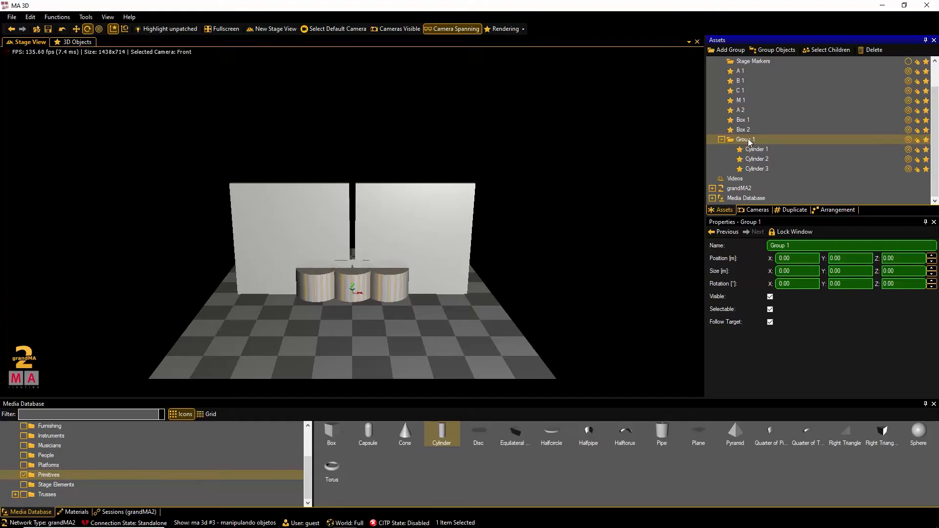
{"action": "left_click", "coordinate": [799, 257]}
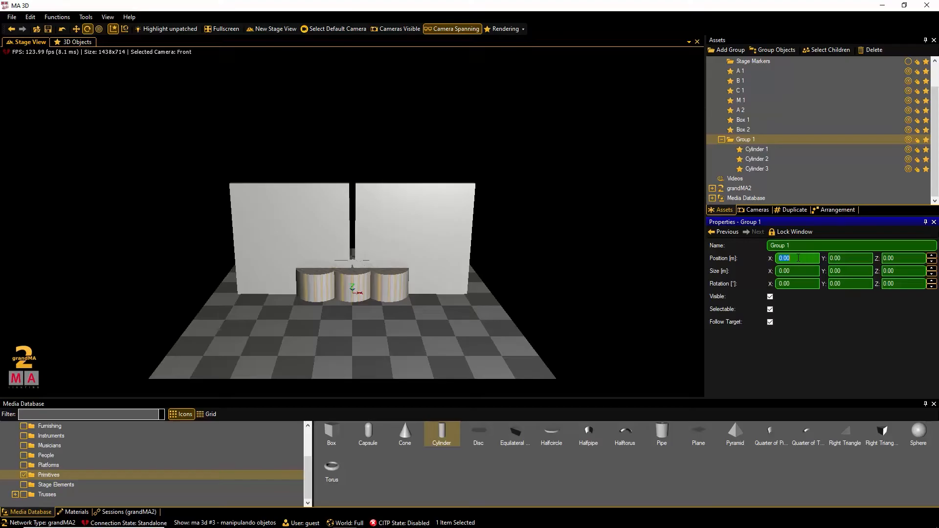
{"action": "type", "text": "-2"}
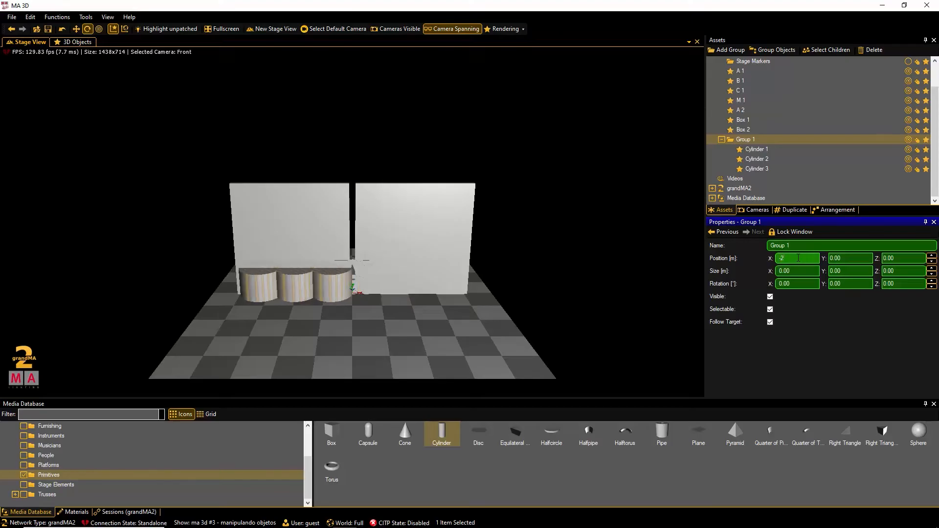
{"action": "left_click", "coordinate": [846, 259]}
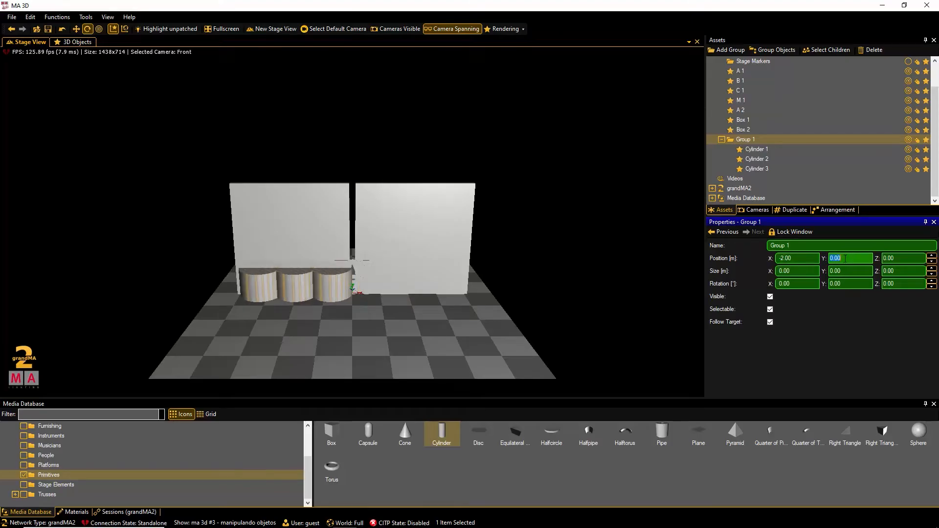
{"action": "type", "text": "-3"}
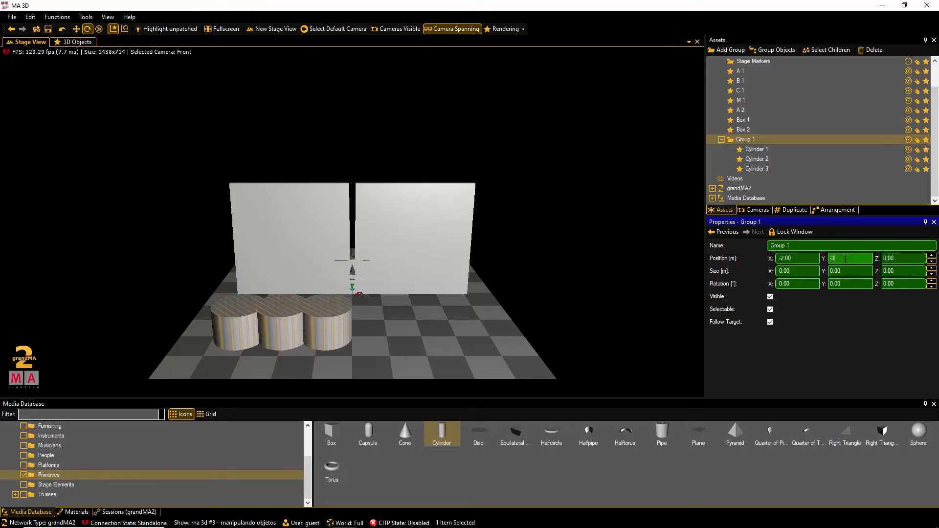
{"action": "left_click", "coordinate": [898, 283]}
{"action": "type", "text": "45"}
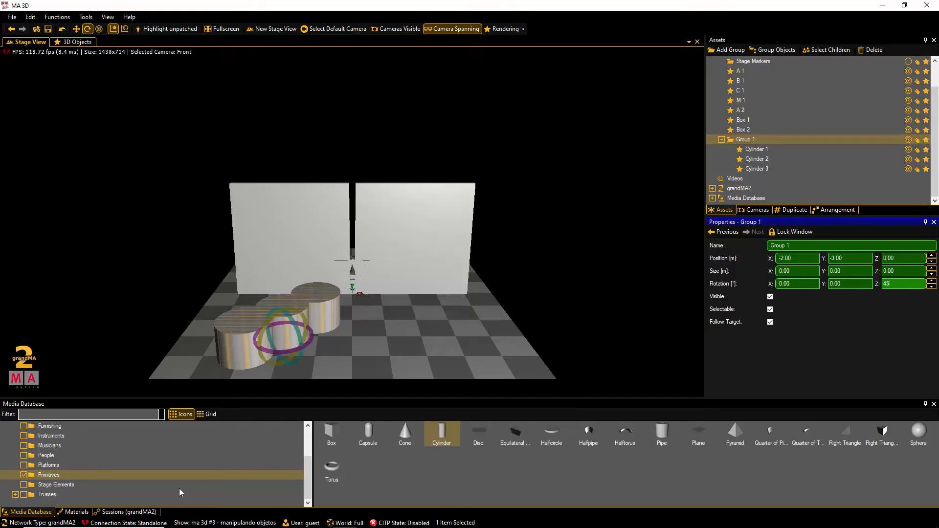
Open Cylinder 1's material and set its diffuse color to the basic red 255 0 0
{"action": "left_click", "coordinate": [75, 513]}
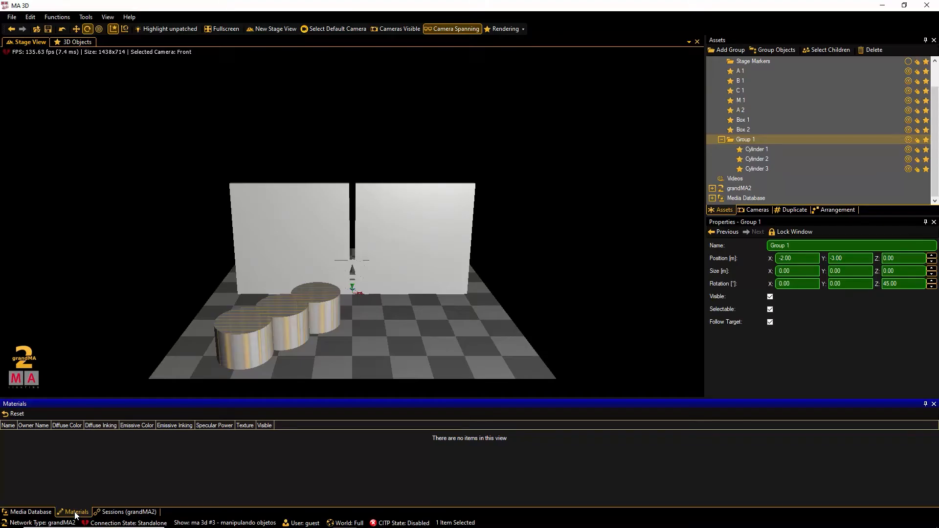
{"action": "left_click", "coordinate": [178, 375]}
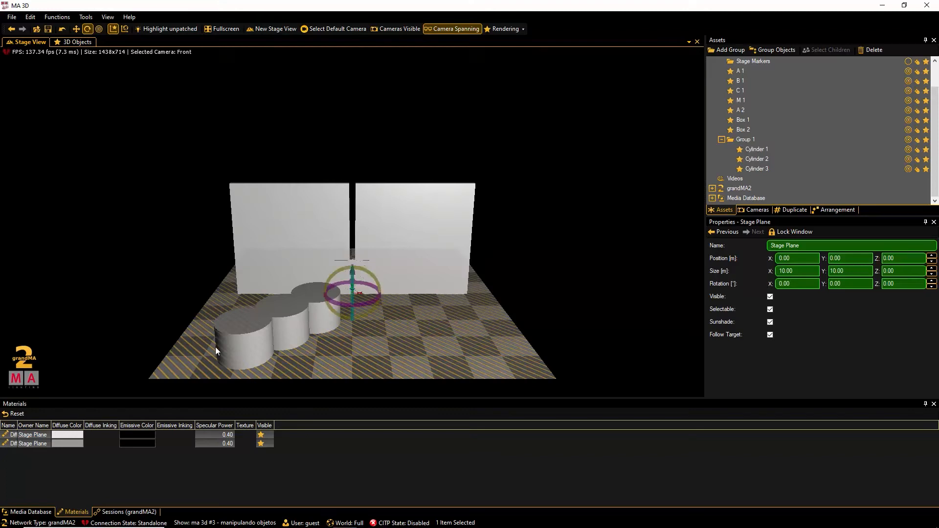
{"action": "left_click", "coordinate": [238, 341]}
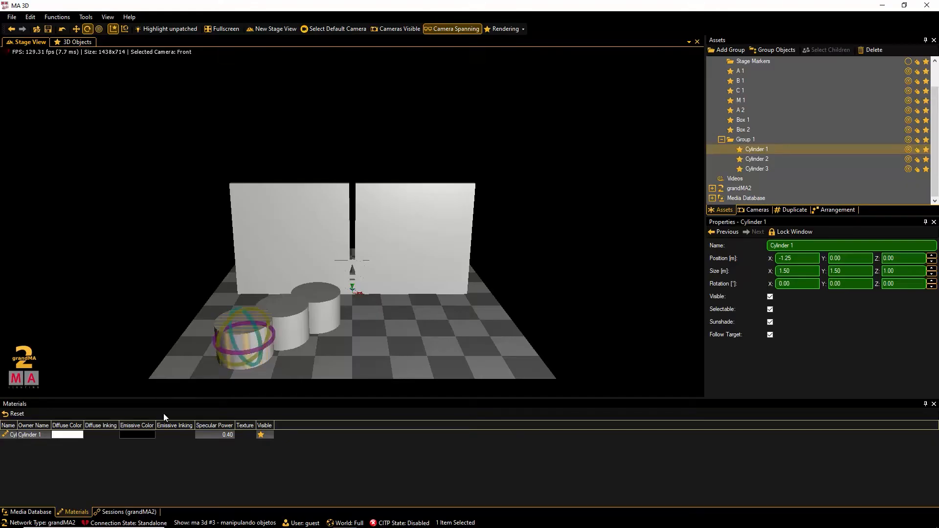
{"action": "left_click", "coordinate": [139, 433]}
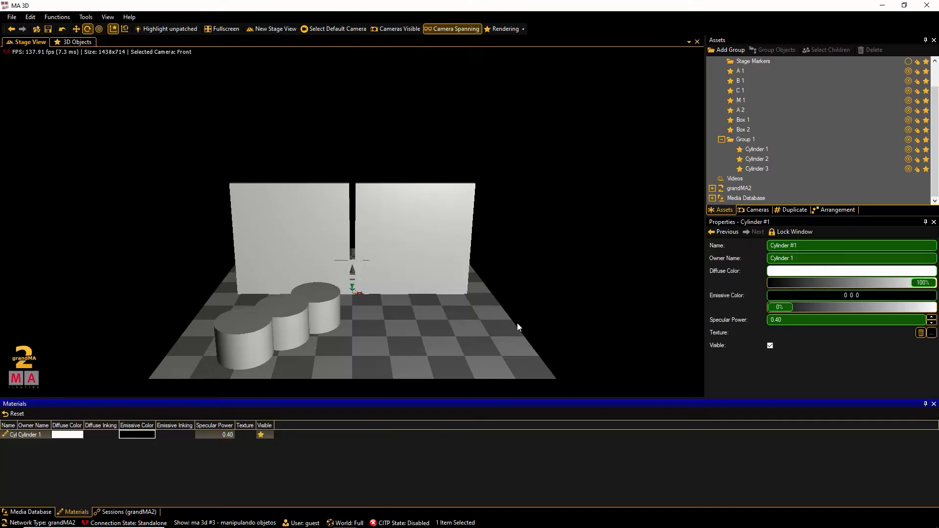
{"action": "left_click", "coordinate": [779, 272]}
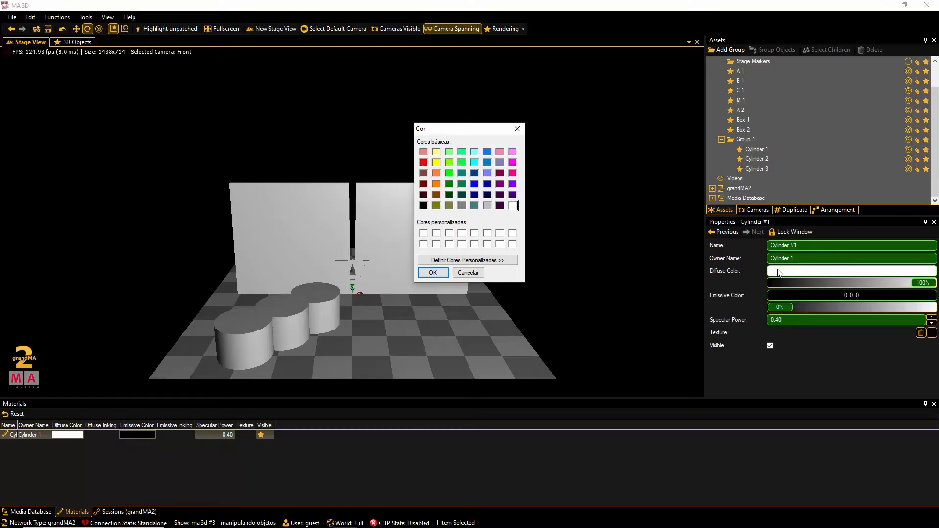
{"action": "left_click", "coordinate": [474, 265]}
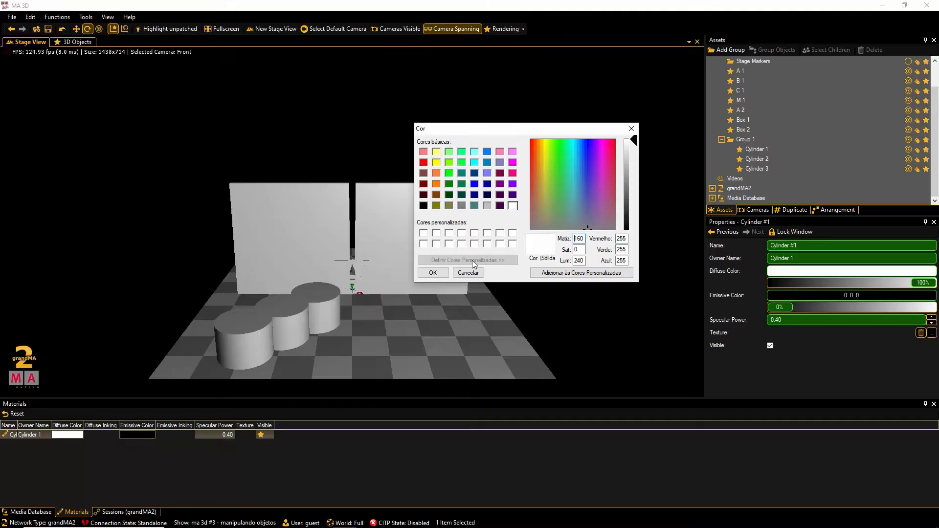
{"action": "left_click", "coordinate": [424, 163]}
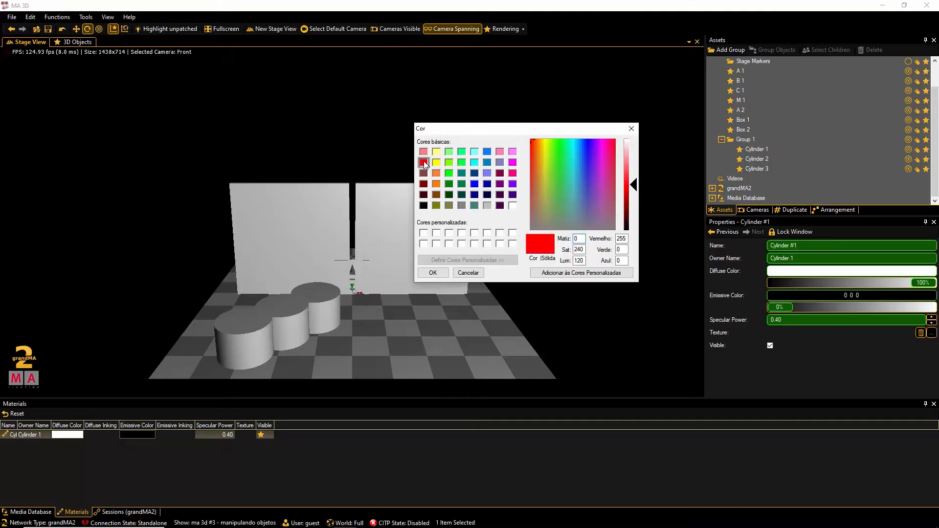
{"action": "left_click", "coordinate": [434, 273]}
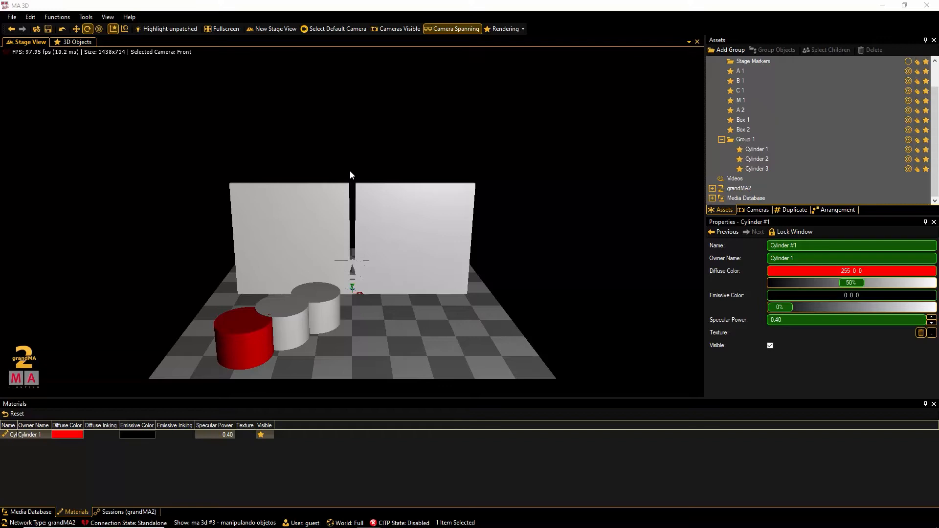
Rename the Box 1 object as Left Box
{"action": "left_click", "coordinate": [742, 120]}
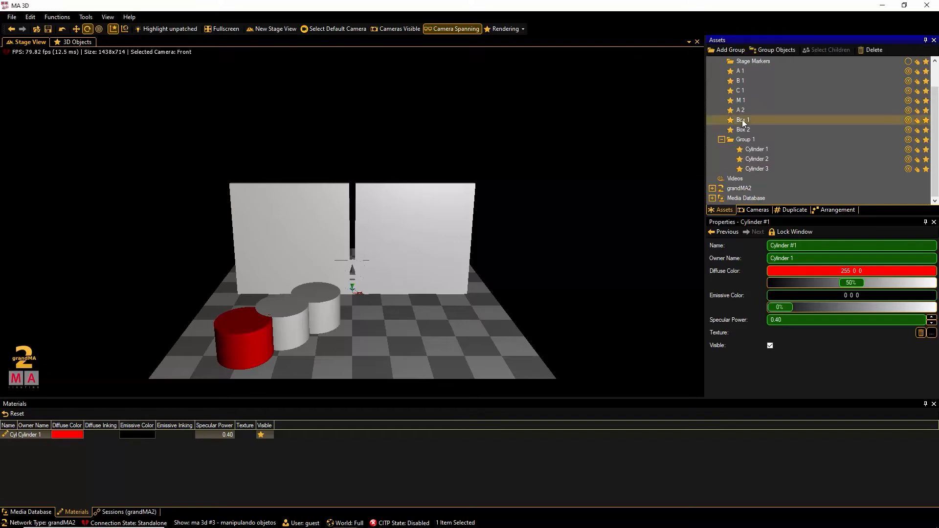
{"action": "left_click", "coordinate": [30, 17]}
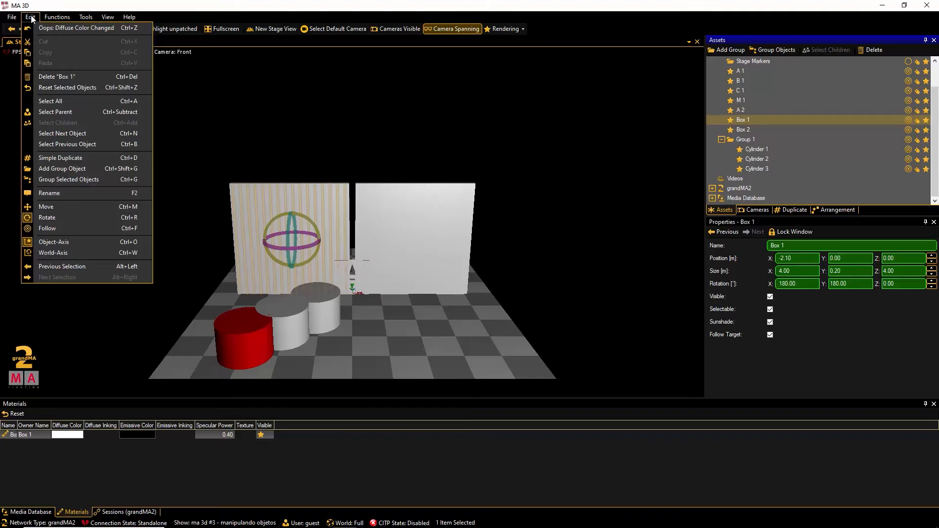
{"action": "left_click", "coordinate": [71, 194]}
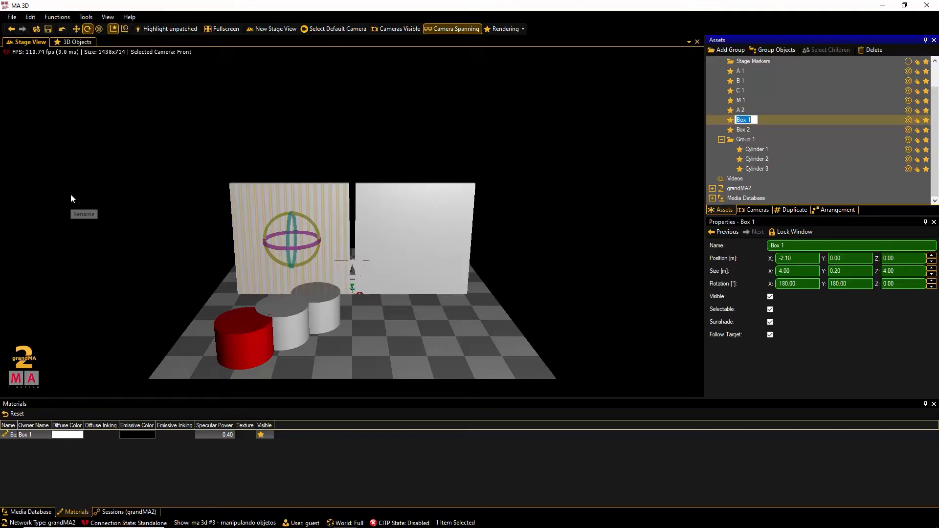
{"action": "type", "text": "Left Box"}
{"action": "key", "text": "Return"}
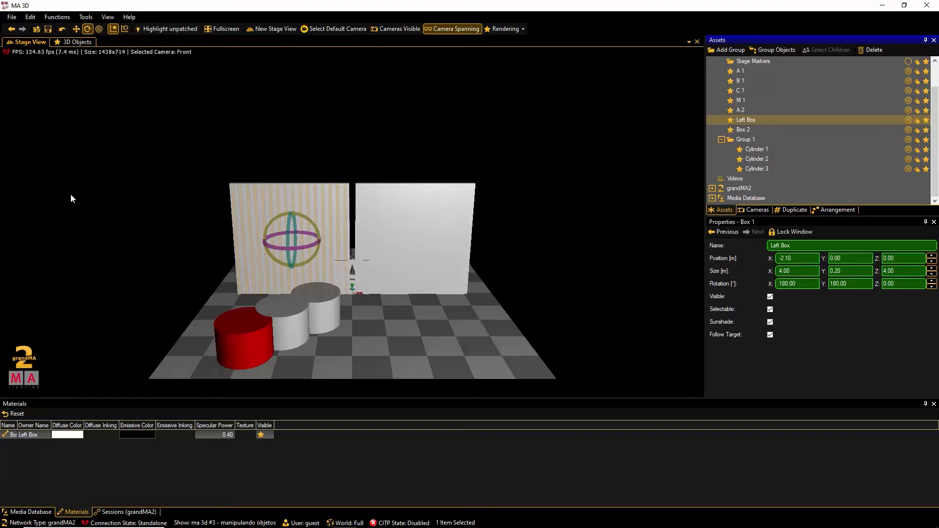
{"action": "left_click", "coordinate": [71, 196]}
Rename the Box 2 object as Right Box
{"action": "left_click", "coordinate": [748, 128]}
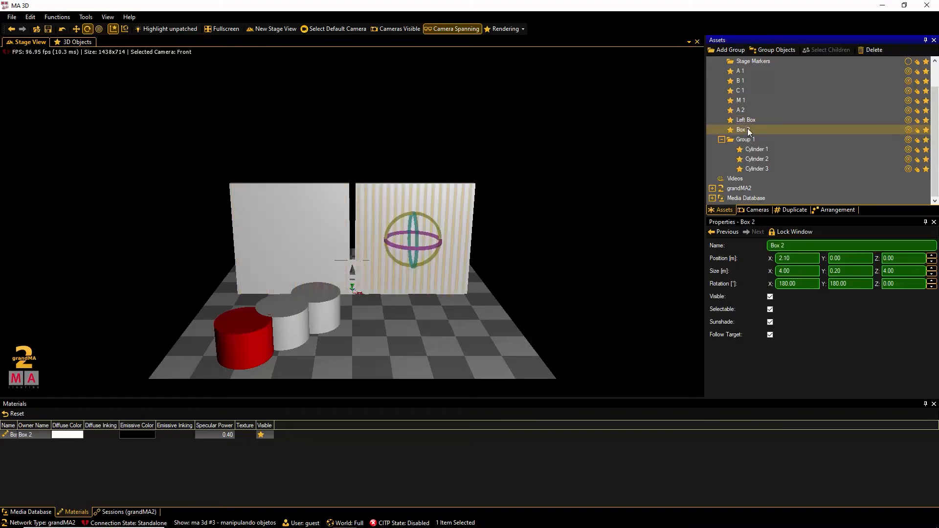
{"action": "right_click", "coordinate": [748, 128]}
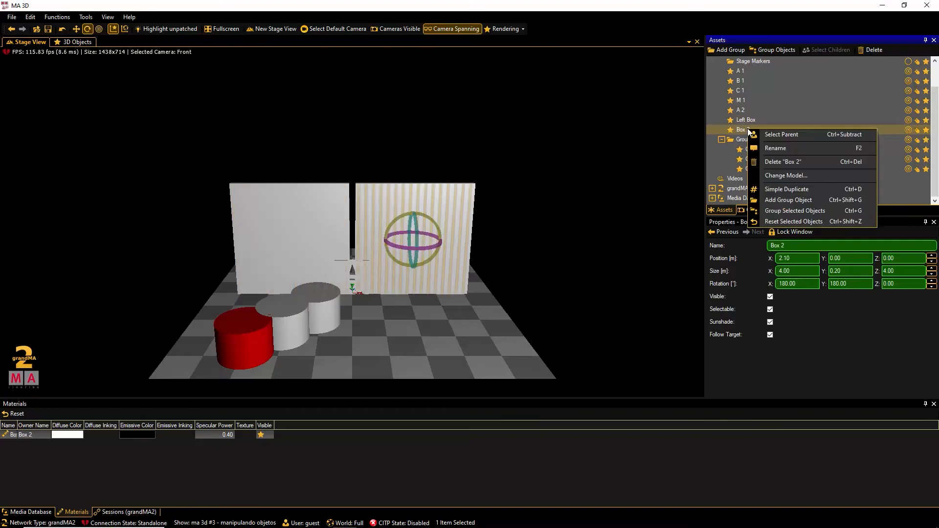
{"action": "left_click", "coordinate": [771, 148]}
{"action": "type", "text": "Right B"}
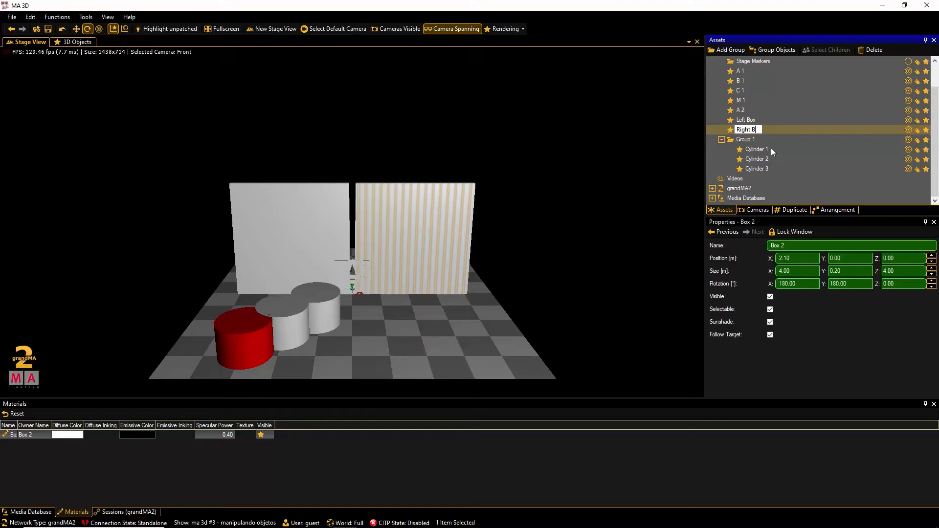
{"action": "type", "text": "ox"}
{"action": "key", "text": "Return"}
Rename Group 1 as Group Cylinder and its Cylinder 1 as Cylinder Red
{"action": "left_click", "coordinate": [749, 139]}
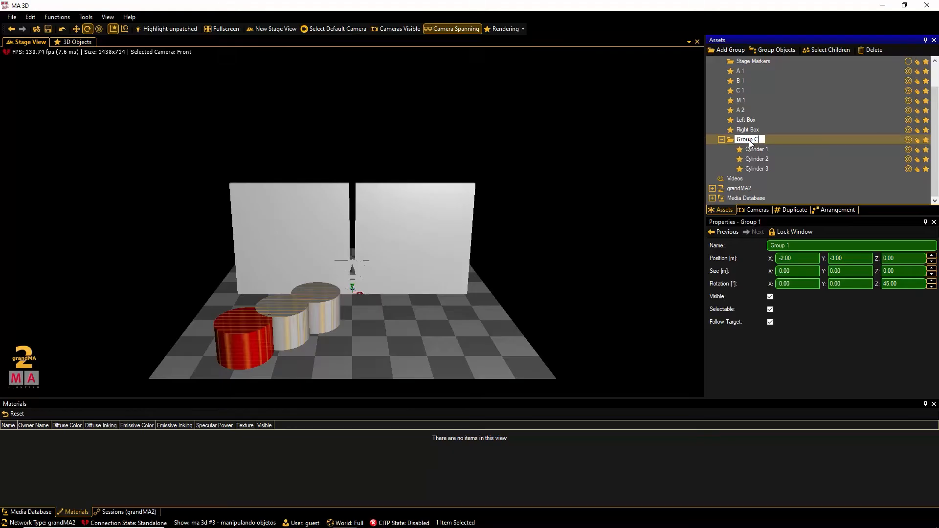
{"action": "type", "text": "nder"}
{"action": "key", "text": "Return"}
{"action": "left_click", "coordinate": [753, 149]}
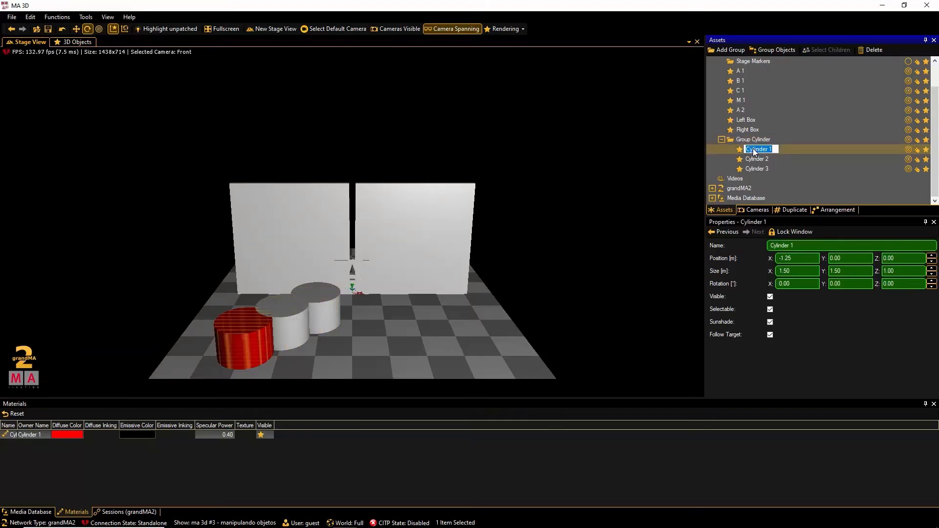
{"action": "type", "text": "Cylinder Red"}
{"action": "key", "text": "Return"}
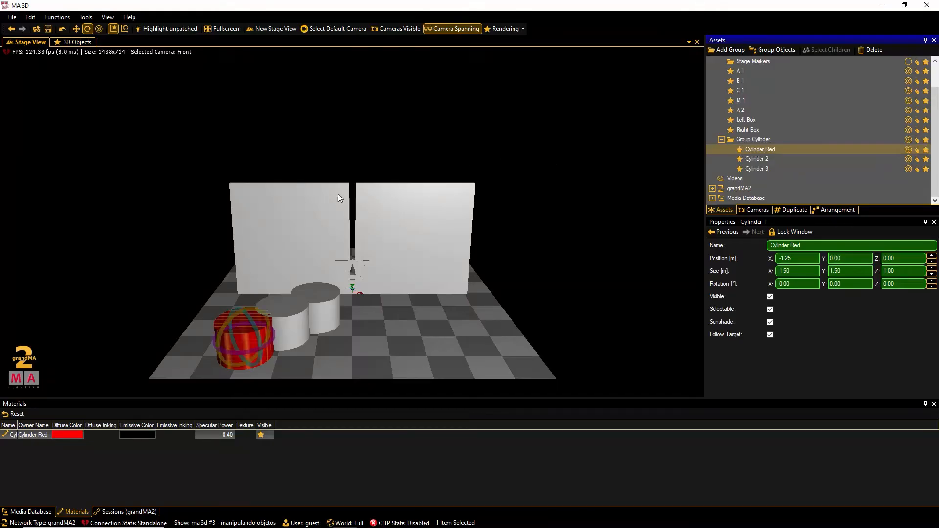
Set the diffuse color of Left Box's material to the basic mid grey
{"action": "left_click", "coordinate": [286, 228]}
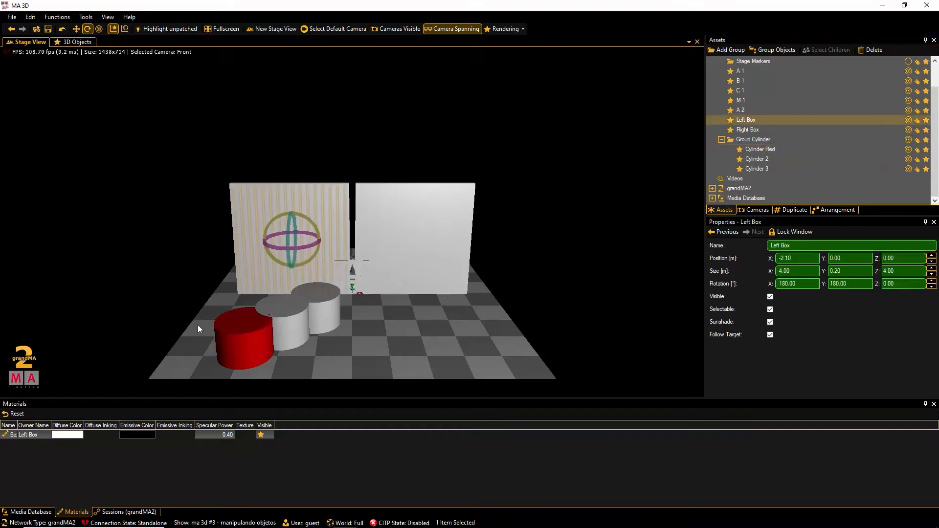
{"action": "left_click", "coordinate": [73, 435]}
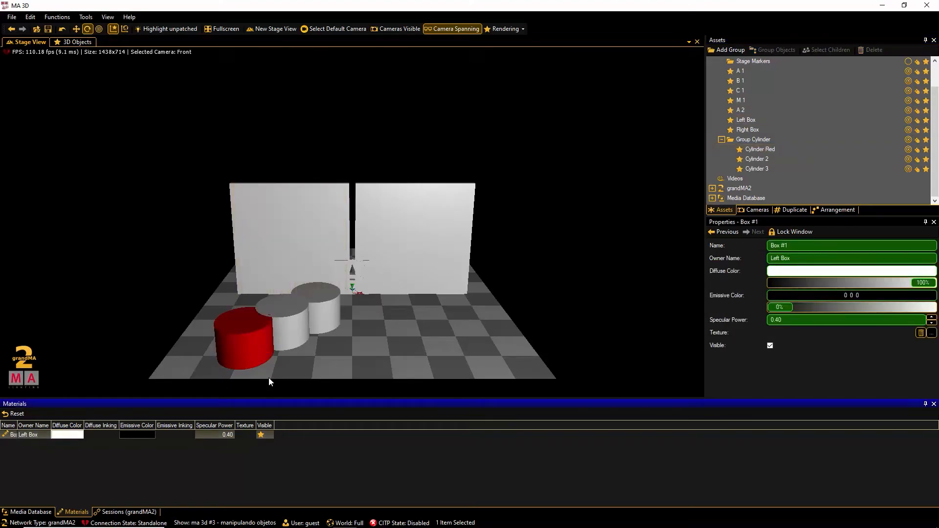
{"action": "left_click", "coordinate": [783, 273]}
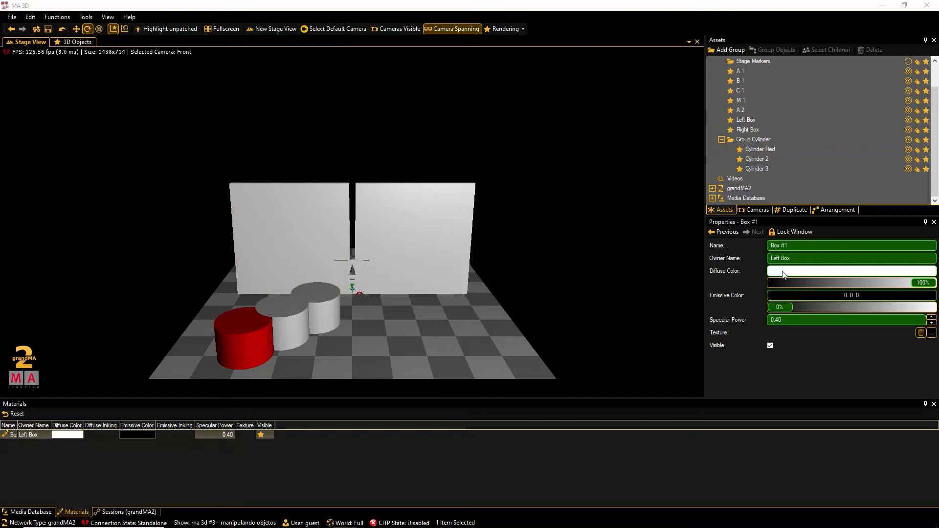
{"action": "left_click", "coordinate": [783, 273]}
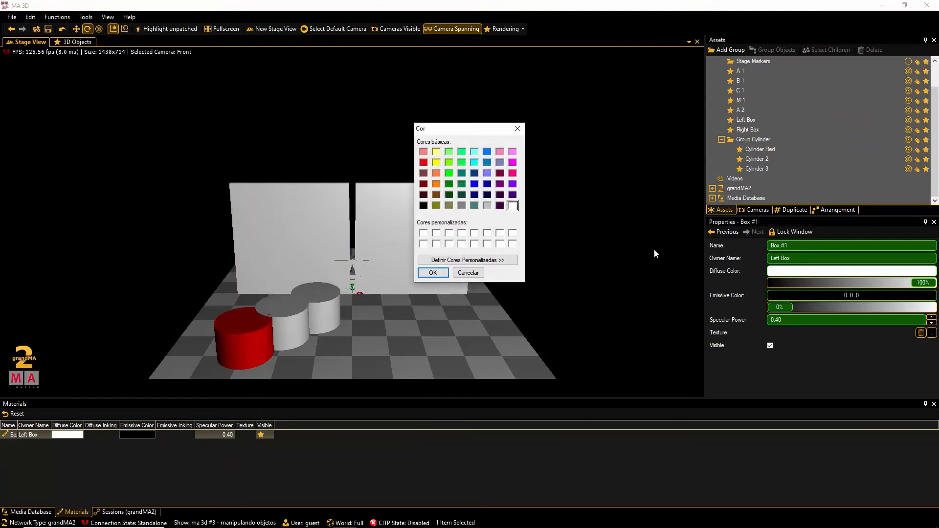
{"action": "left_click", "coordinate": [463, 207]}
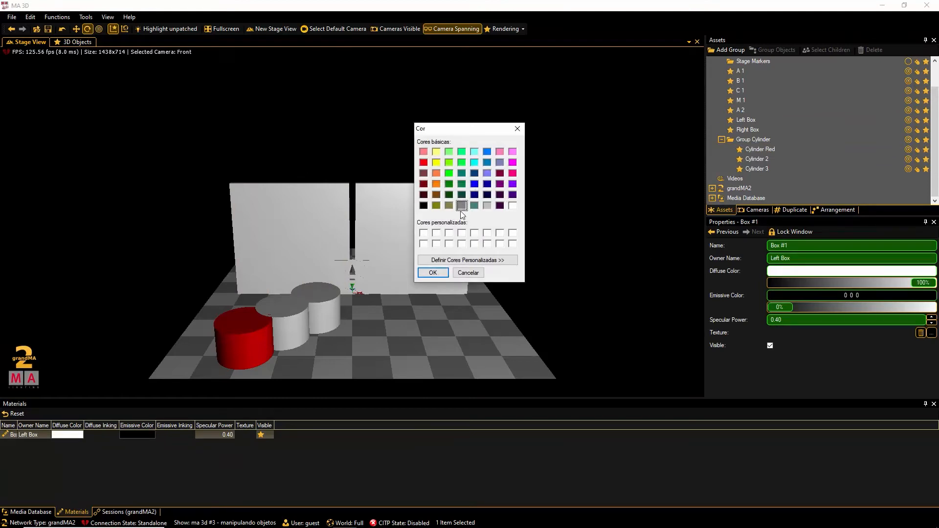
{"action": "left_click", "coordinate": [433, 273]}
Set the diffuse color of Right Box's material to the basic grey 128 128 128
{"action": "left_click", "coordinate": [413, 242]}
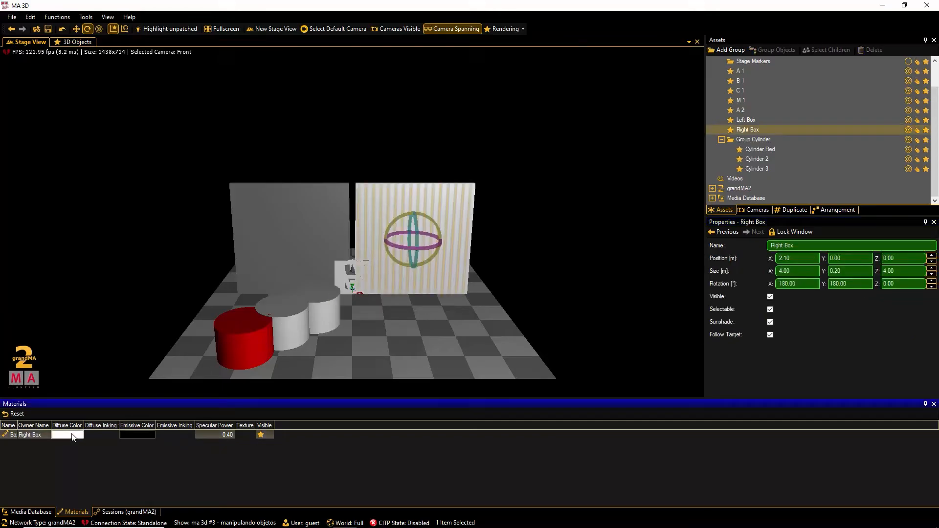
{"action": "left_click", "coordinate": [73, 435]}
{"action": "left_click", "coordinate": [784, 272]}
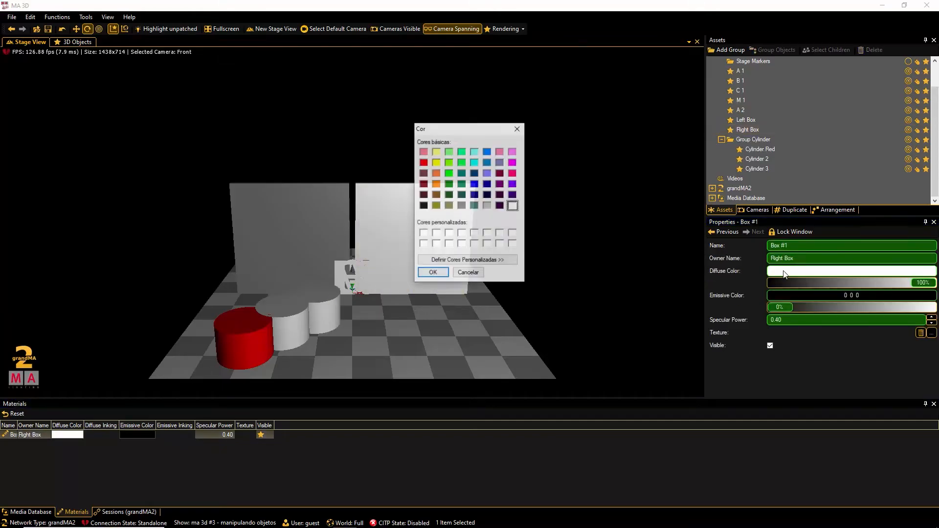
{"action": "left_click", "coordinate": [461, 205]}
{"action": "left_click", "coordinate": [433, 273]}
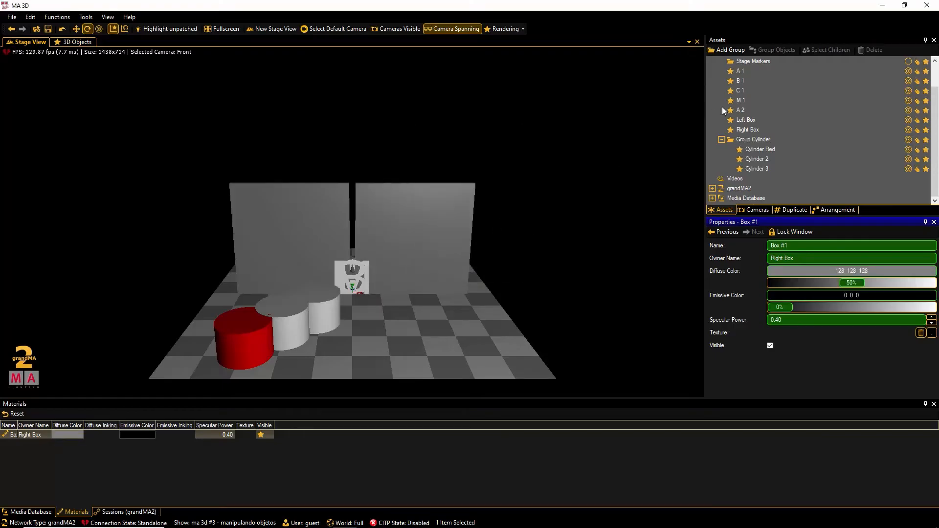
Set the position of the letter object M 1 to X -2.1 m and Z 1 m
{"action": "left_click", "coordinate": [743, 101]}
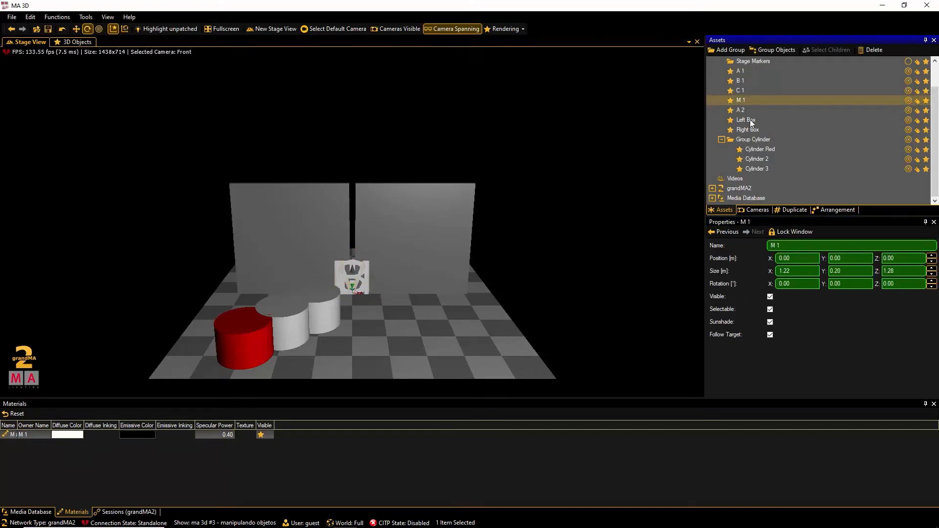
{"action": "left_click", "coordinate": [797, 258]}
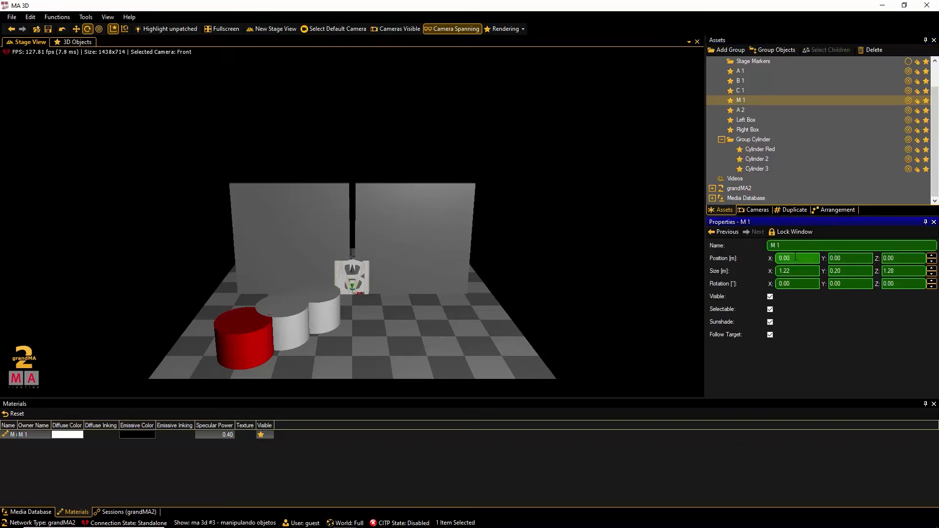
{"action": "type", "text": "-2.1"}
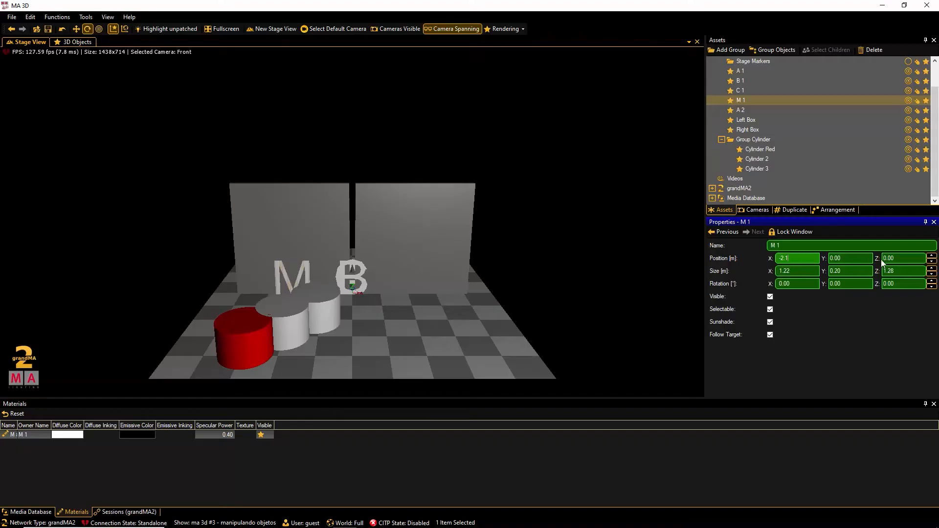
{"action": "left_click", "coordinate": [902, 258]}
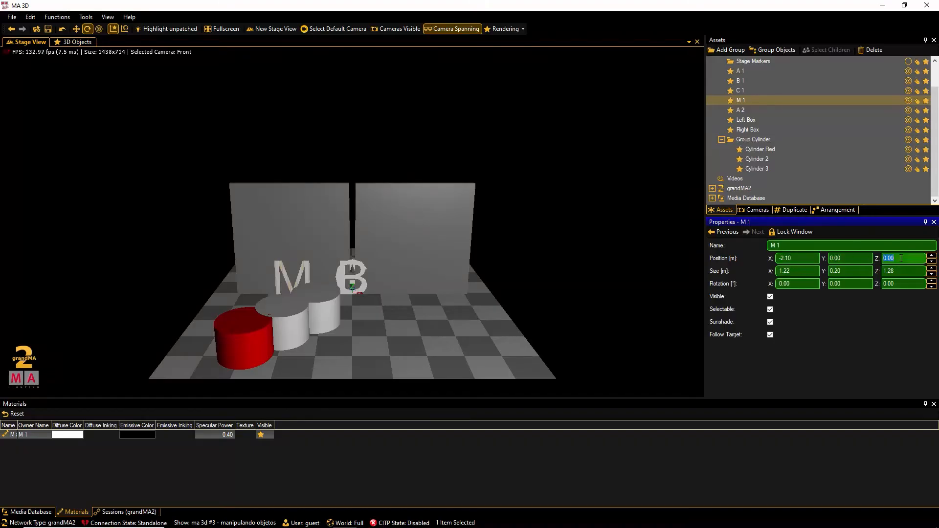
{"action": "type", "text": "1"}
Set M 1's size to X 2 m and Z 2 m, and its Y position to -0.2 m
{"action": "left_click", "coordinate": [797, 273]}
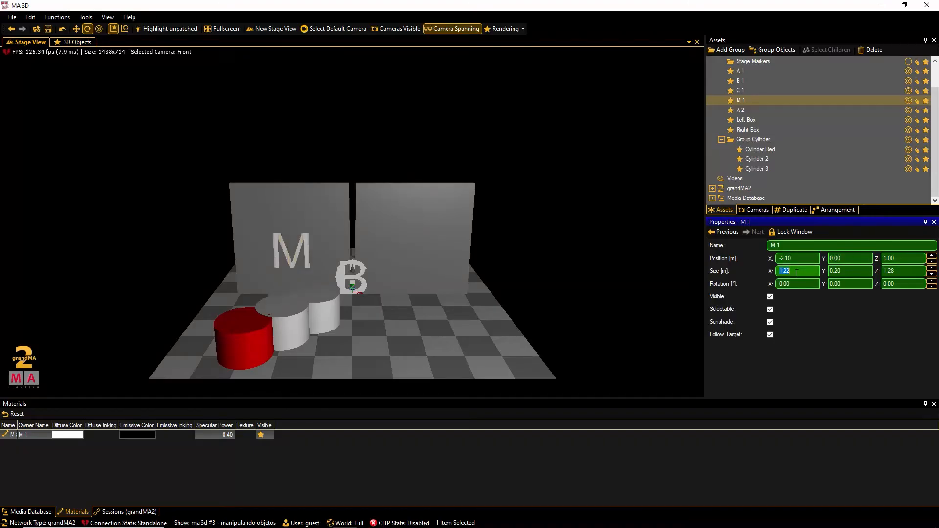
{"action": "type", "text": "2"}
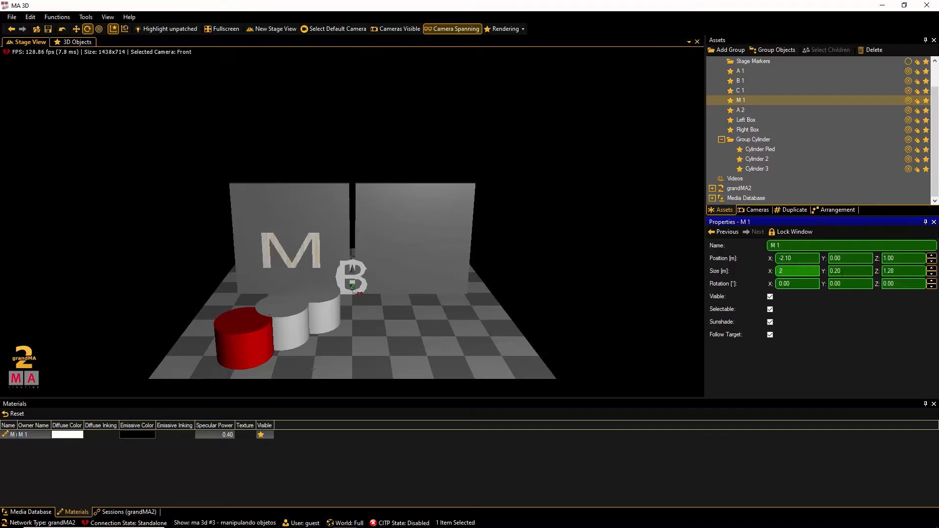
{"action": "left_click", "coordinate": [907, 269]}
{"action": "type", "text": "2"}
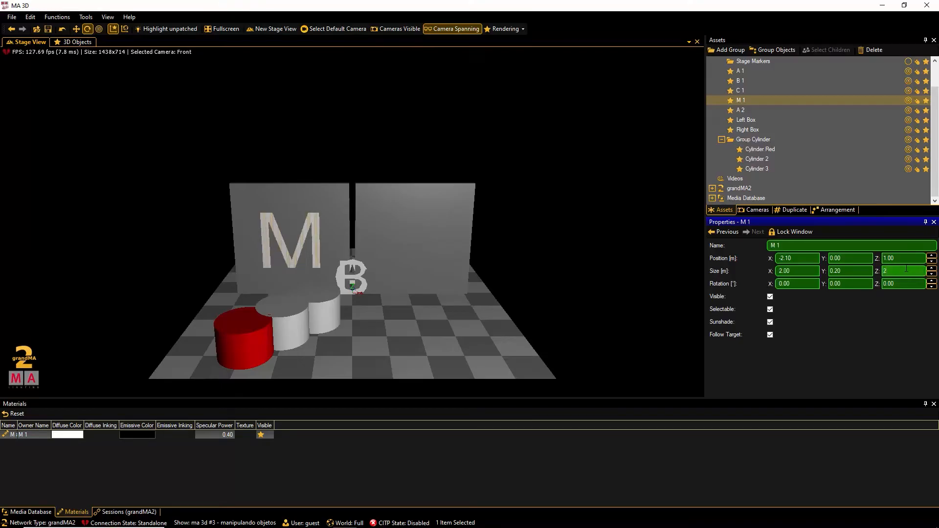
{"action": "left_click", "coordinate": [848, 259]}
{"action": "type", "text": "-0.2"}
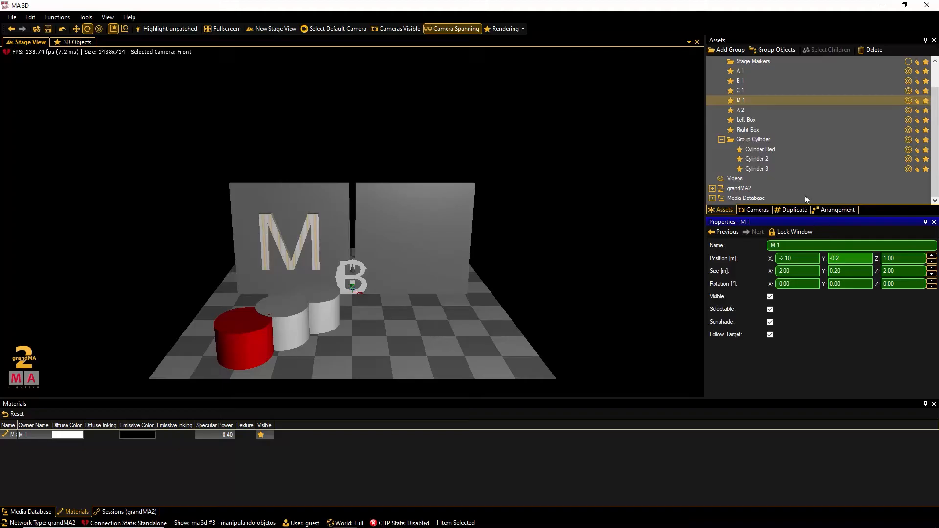
Set the position of the letter object A 2 to X 2.1 m, Y -0.2 m and Z 1 m
{"action": "left_click", "coordinate": [742, 109]}
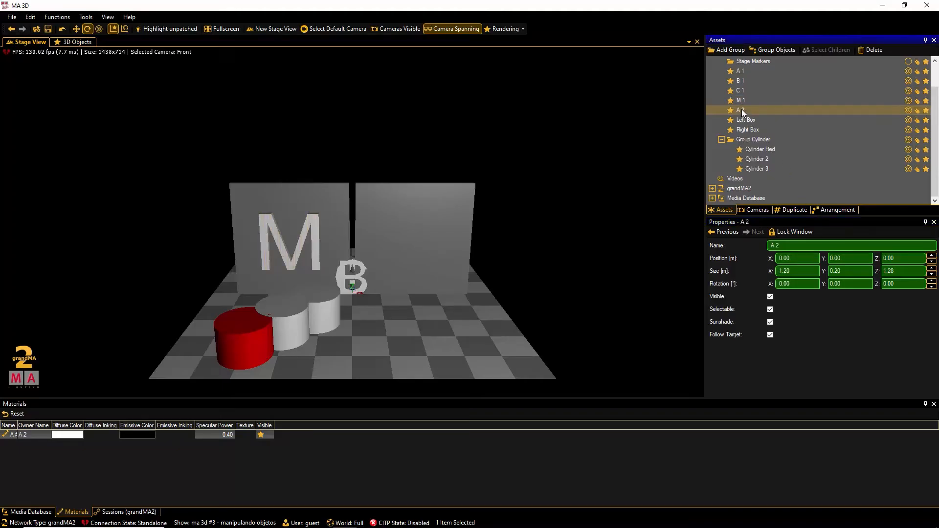
{"action": "left_click", "coordinate": [797, 258]}
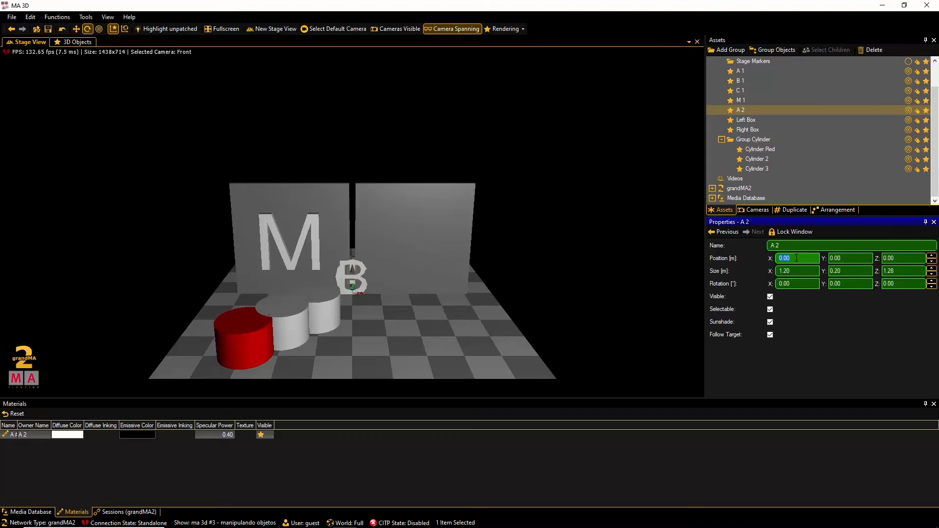
{"action": "type", "text": "2.1"}
{"action": "left_click", "coordinate": [848, 258]}
{"action": "type", "text": "-0.2"}
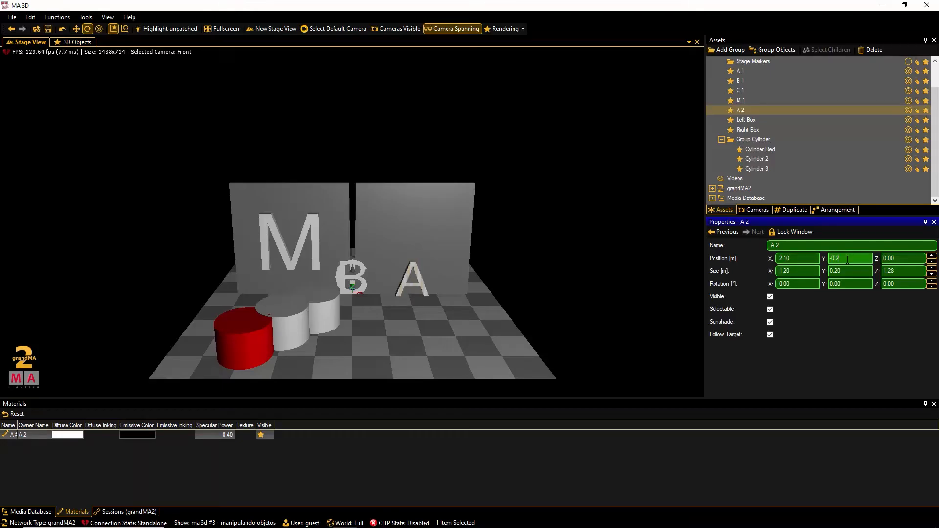
{"action": "left_click", "coordinate": [905, 260]}
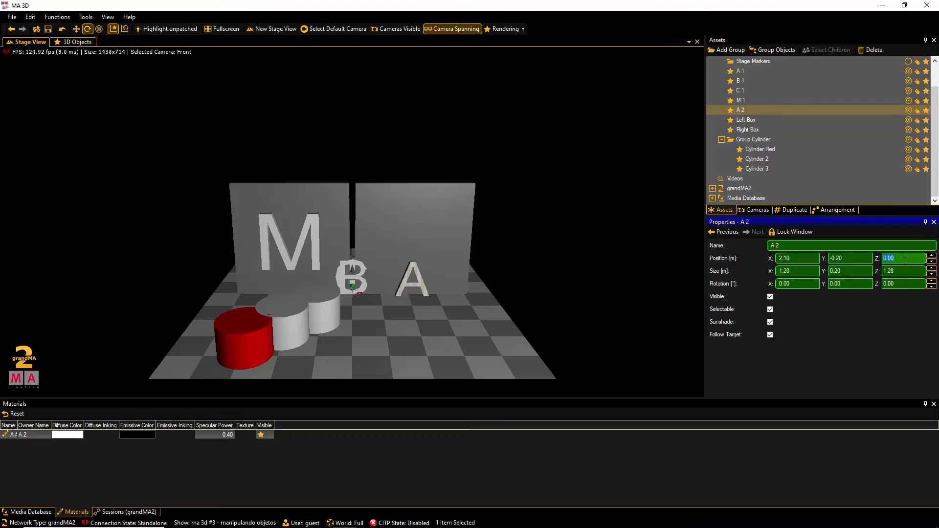
{"action": "type", "text": "1"}
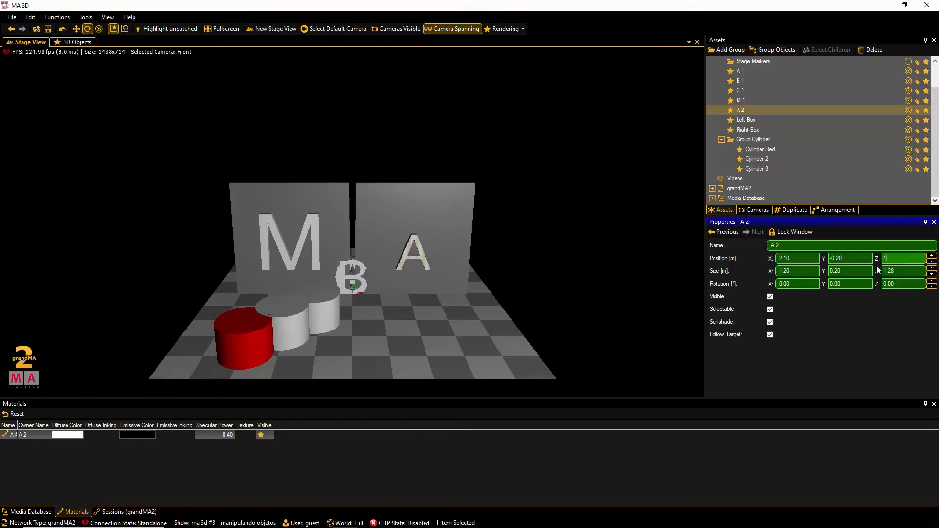
Set A 2's size to X 2 m and Z 2 m
{"action": "left_click", "coordinate": [797, 268]}
{"action": "type", "text": "2"}
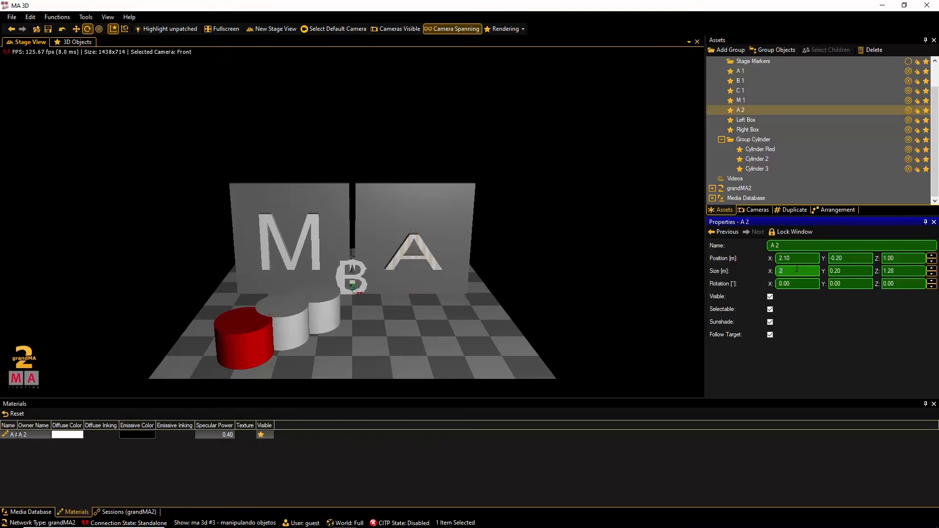
{"action": "left_click", "coordinate": [901, 271]}
{"action": "type", "text": "2"}
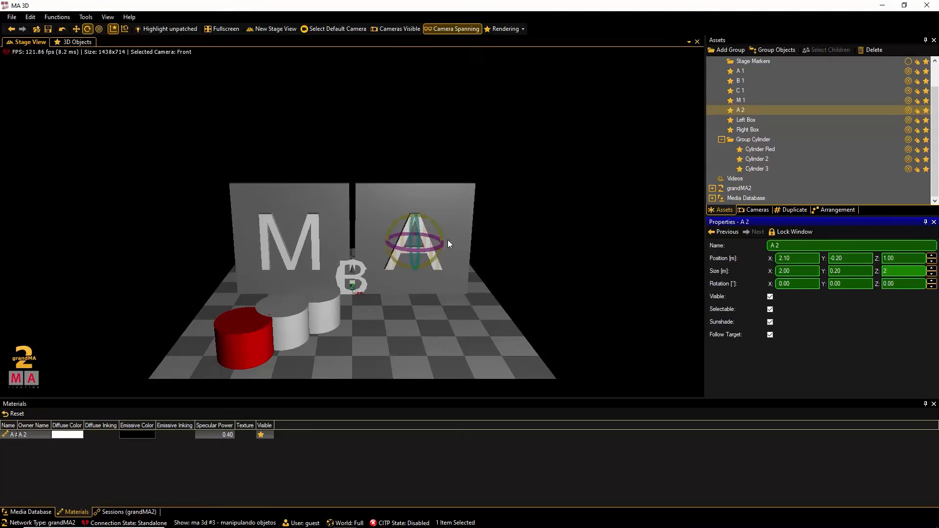
Set the diffuse color of the letter M 1's material to the basic red 255 0 0
{"action": "left_click", "coordinate": [316, 228]}
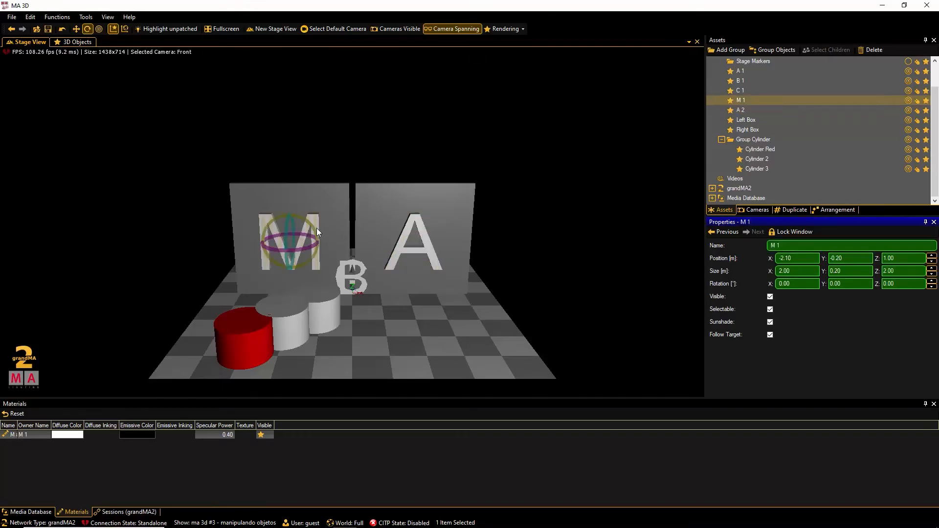
{"action": "left_click", "coordinate": [80, 435]}
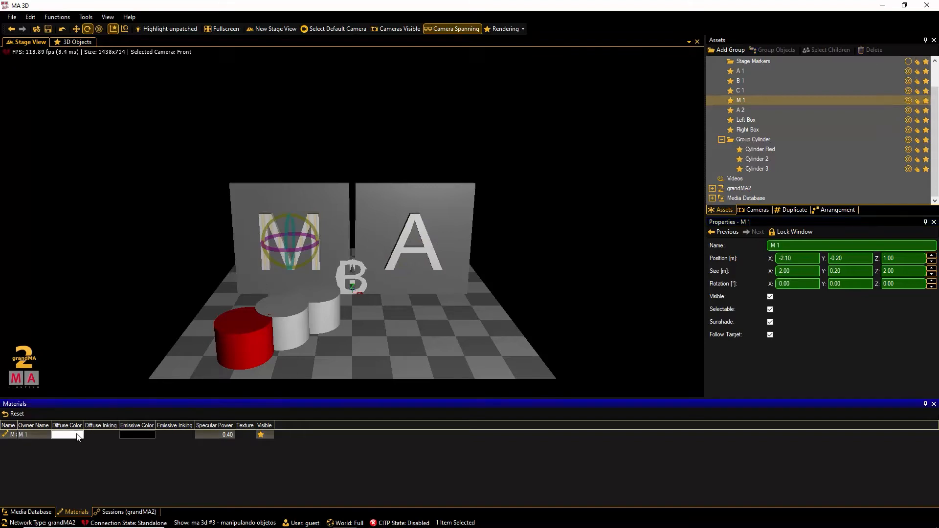
{"action": "left_click", "coordinate": [772, 274]}
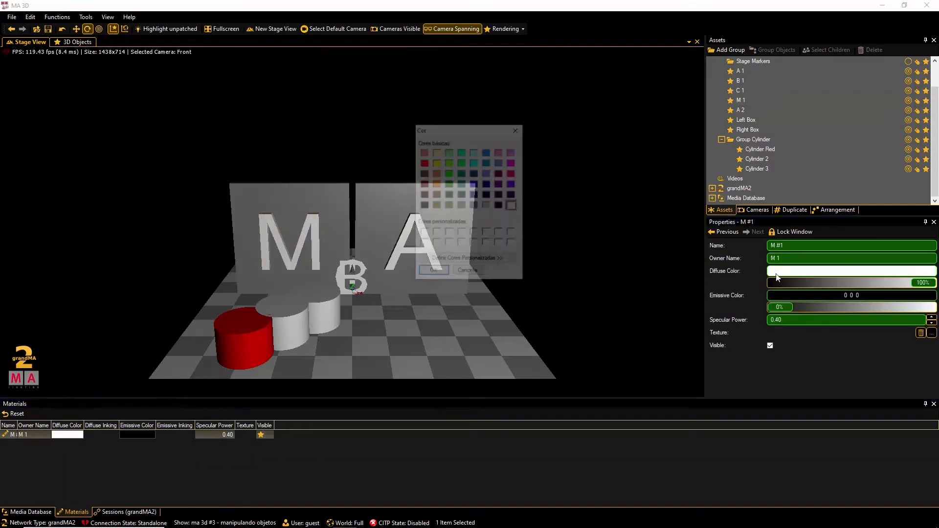
{"action": "left_click", "coordinate": [423, 163]}
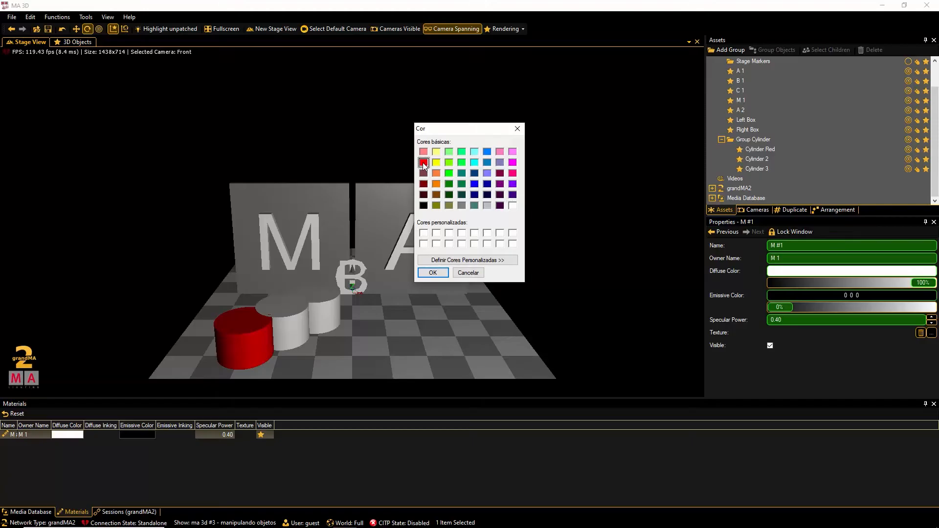
{"action": "left_click", "coordinate": [432, 273]}
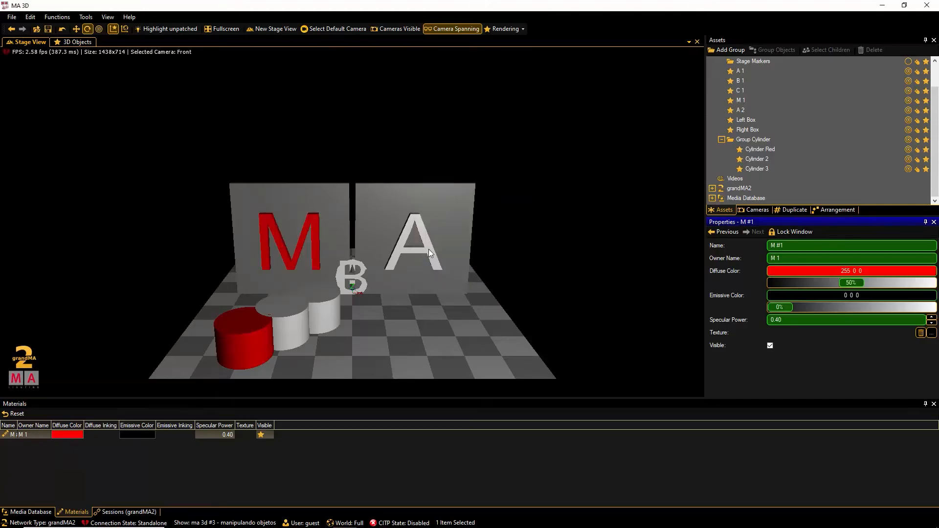
Set the diffuse color of the letter A 2's material to the basic red 255 0 0
{"action": "left_click", "coordinate": [429, 249]}
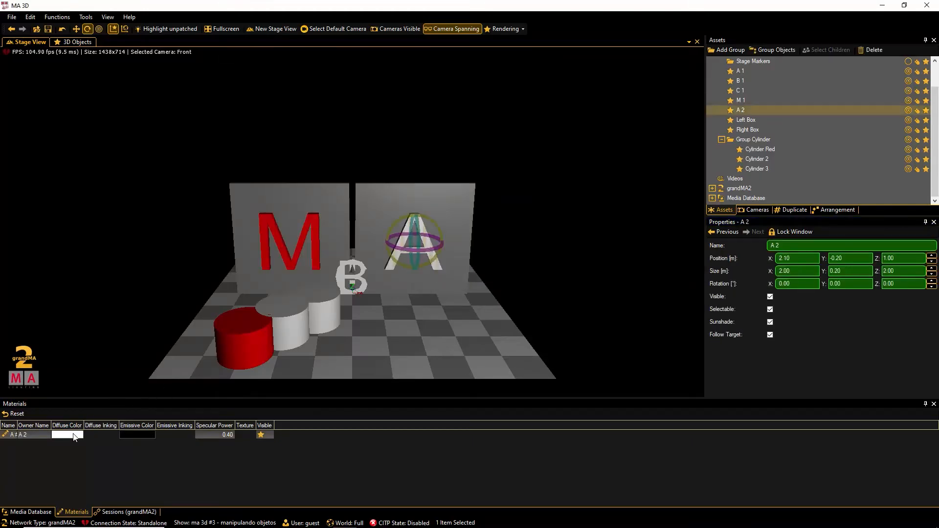
{"action": "left_click", "coordinate": [73, 435]}
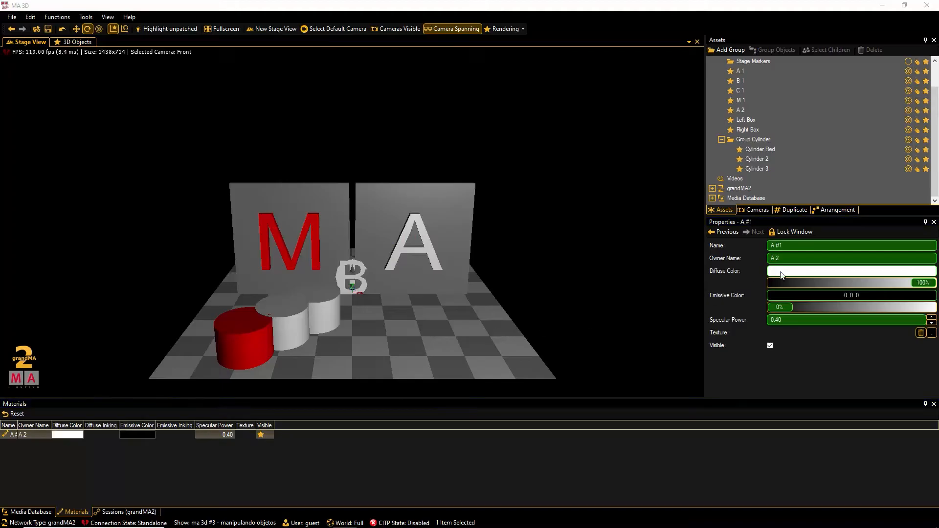
{"action": "left_click", "coordinate": [781, 273]}
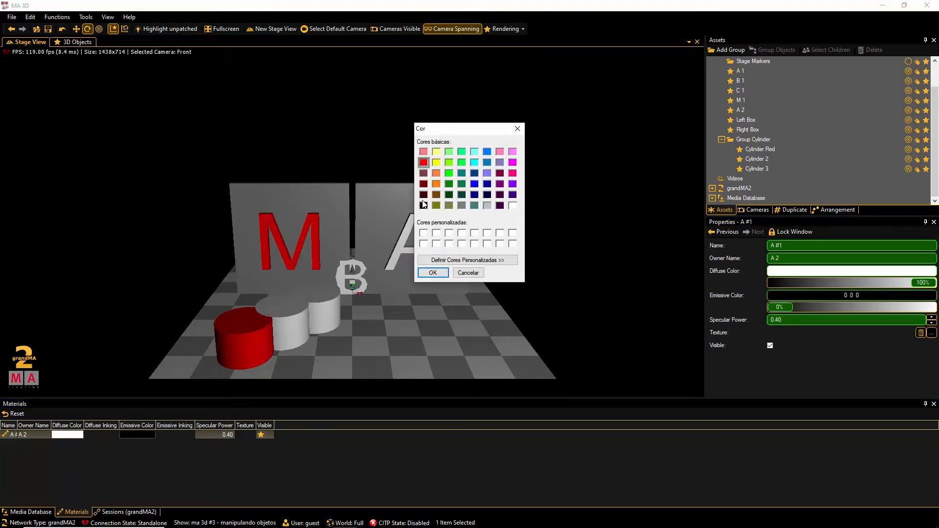
{"action": "left_click", "coordinate": [433, 272]}
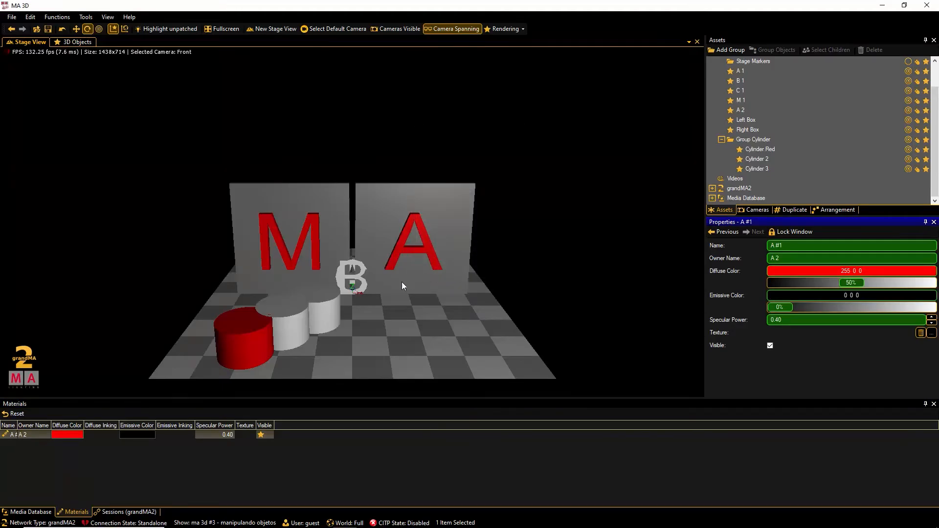
Set the diffuse color of Cylinder 2's material to the basic green 0 128 0
{"action": "left_click", "coordinate": [291, 323]}
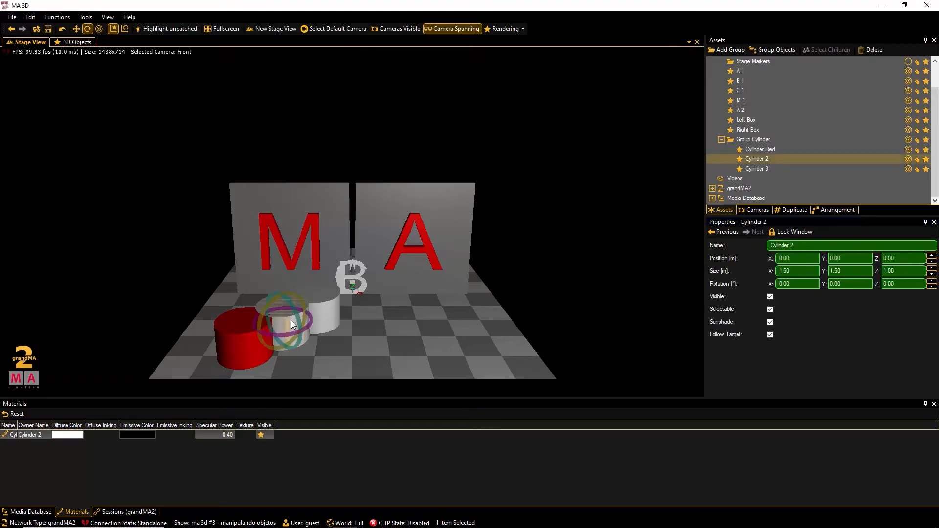
{"action": "left_click", "coordinate": [79, 435]}
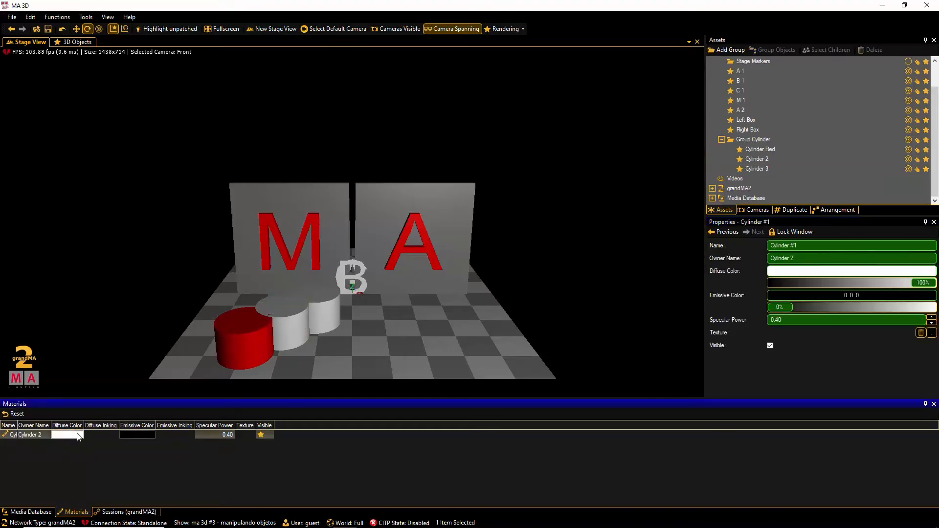
{"action": "left_click", "coordinate": [781, 274]}
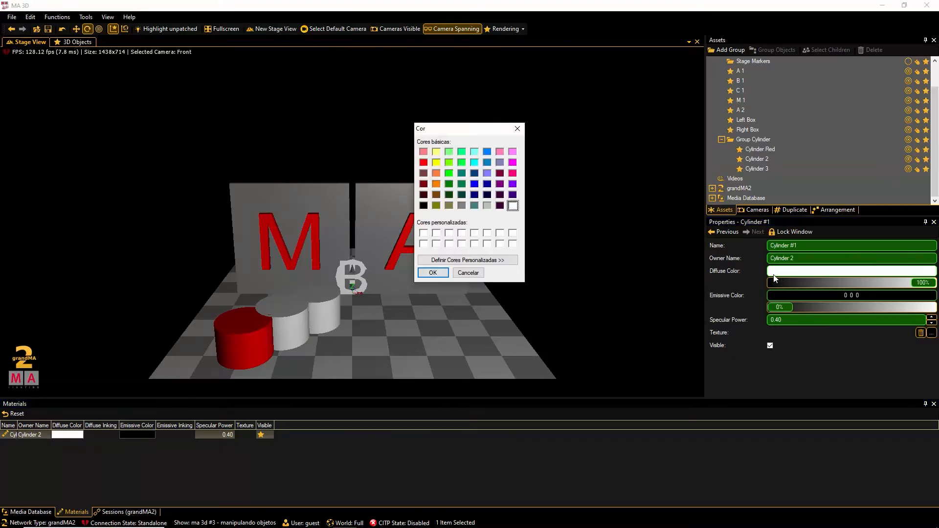
{"action": "left_click", "coordinate": [448, 184]}
{"action": "left_click", "coordinate": [434, 273]}
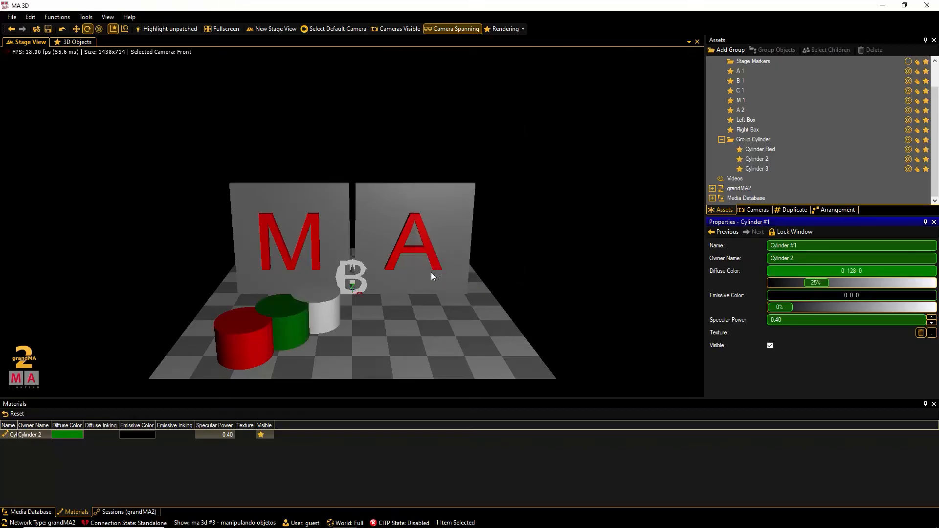
Set the diffuse color of Cylinder 3's material to the basic blue 0 0 255
{"action": "left_click", "coordinate": [324, 308]}
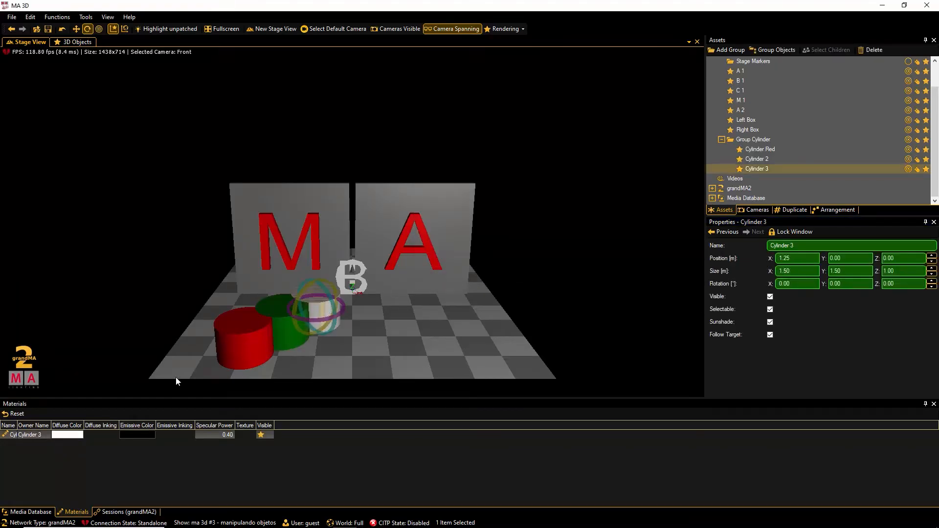
{"action": "left_click", "coordinate": [76, 435]}
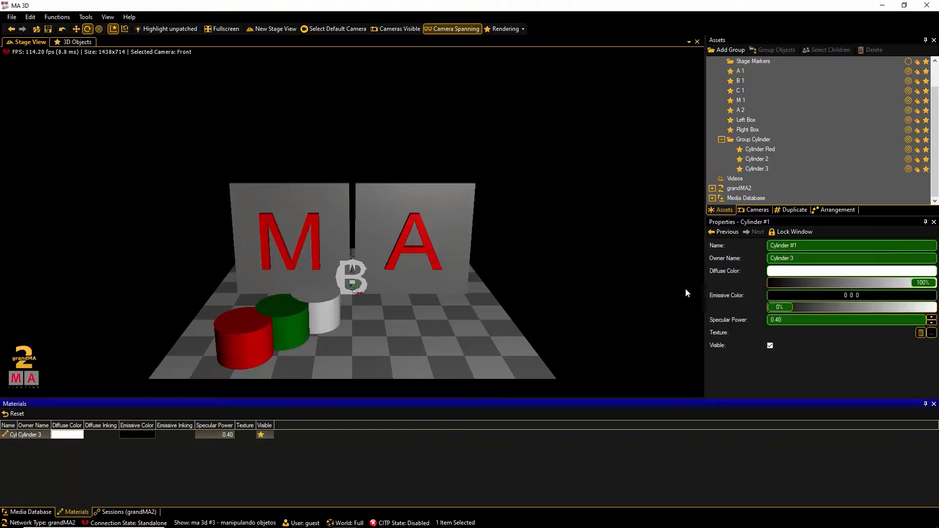
{"action": "left_click", "coordinate": [778, 273]}
{"action": "left_click", "coordinate": [475, 184]}
{"action": "left_click", "coordinate": [430, 275]}
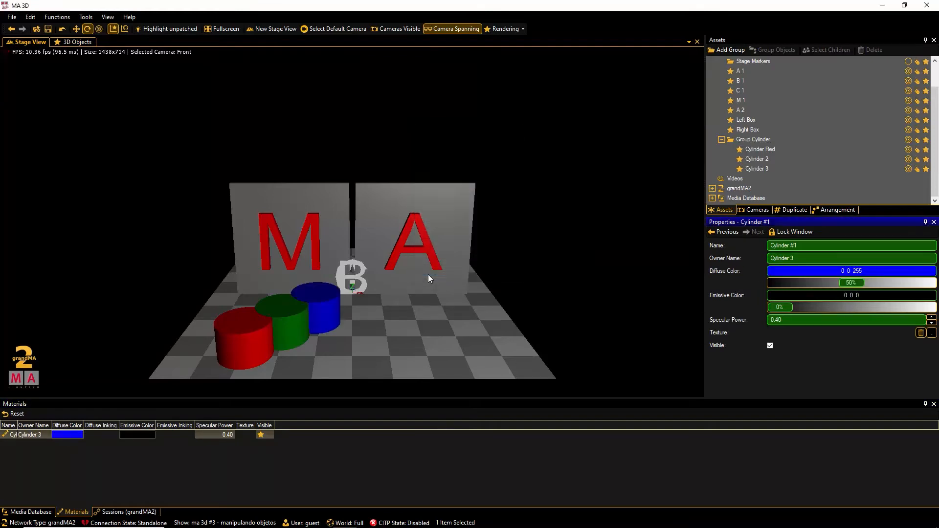
Set the Z size of Cylinder Red to 0.1 m
{"action": "left_click", "coordinate": [251, 341]}
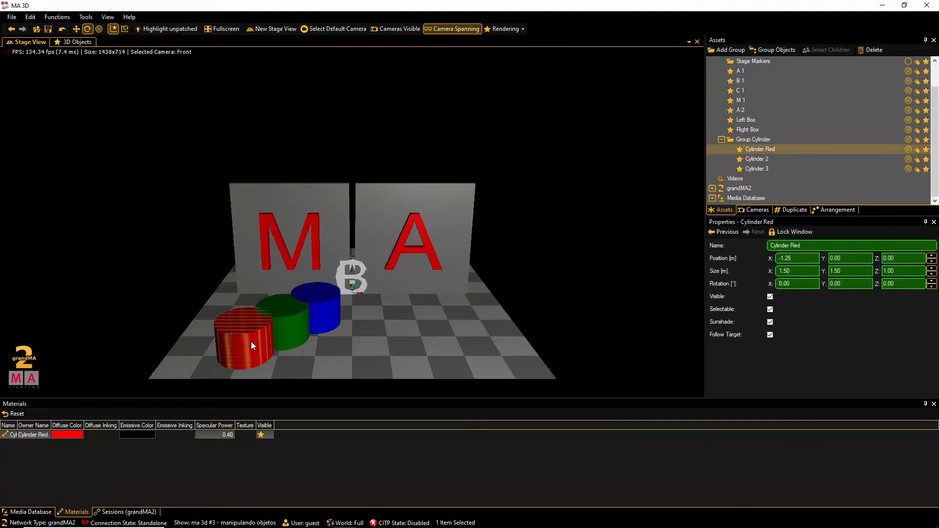
{"action": "left_click", "coordinate": [903, 271]}
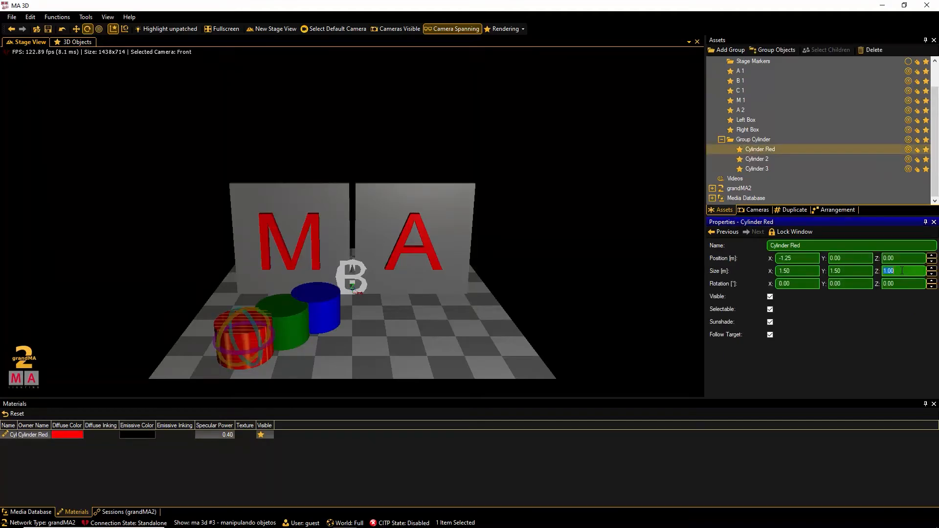
{"action": "type", "text": "0"}
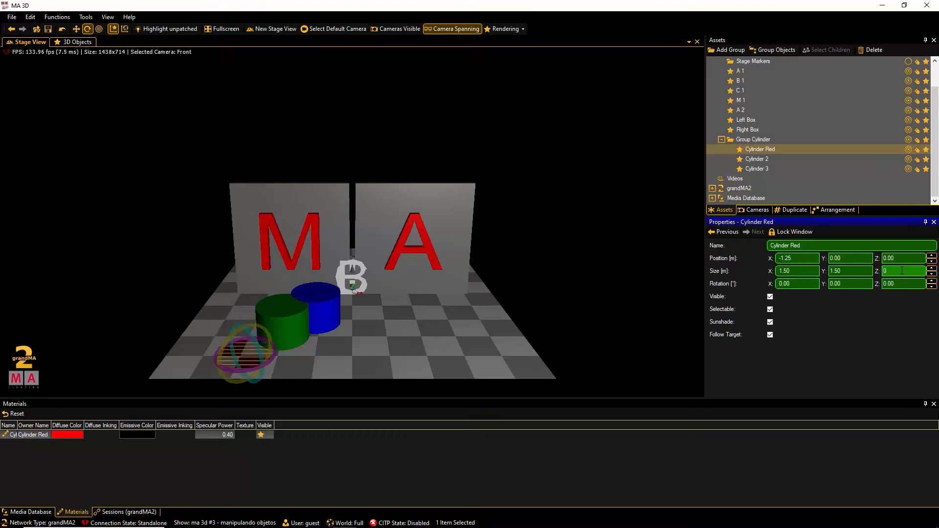
{"action": "type", "text": ".1"}
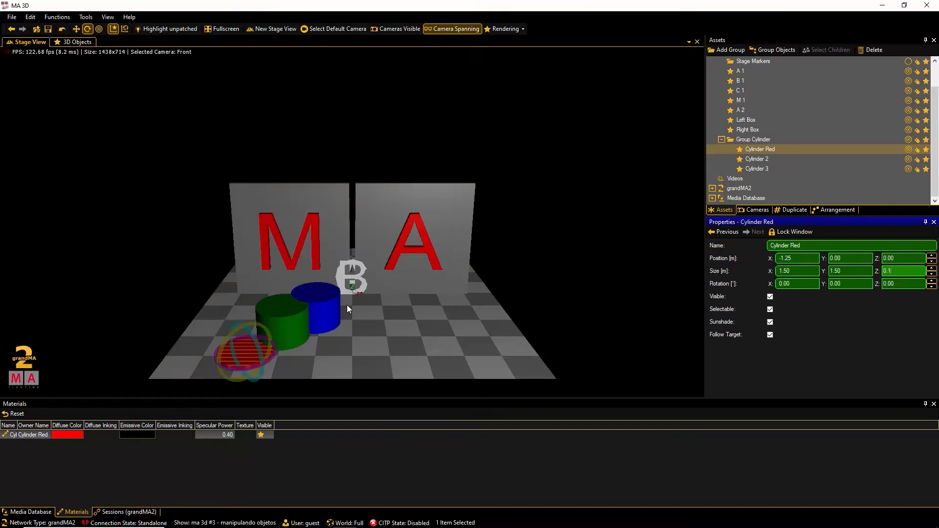
Set the Z size of Cylinder 2 to 0.2 m and that of Cylinder 3 to 0.3 m
{"action": "left_click", "coordinate": [296, 316]}
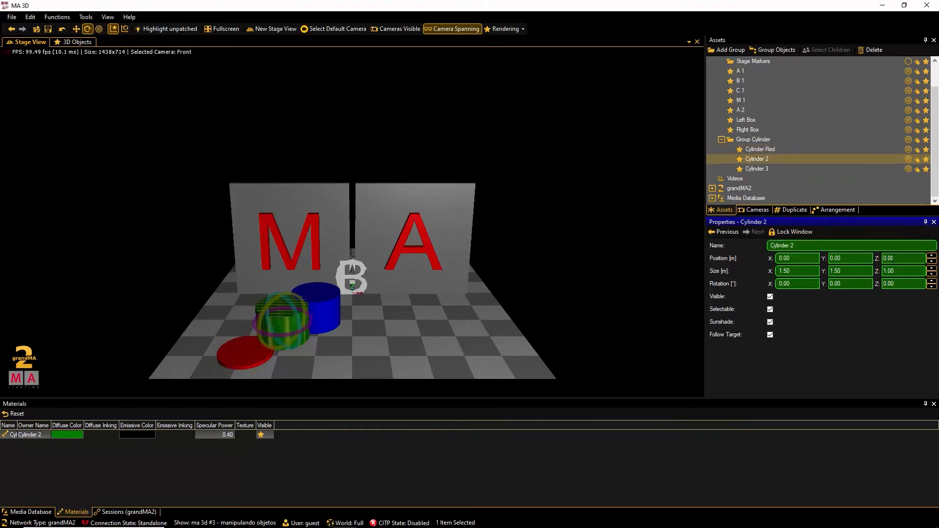
{"action": "double_click", "coordinate": [900, 270]}
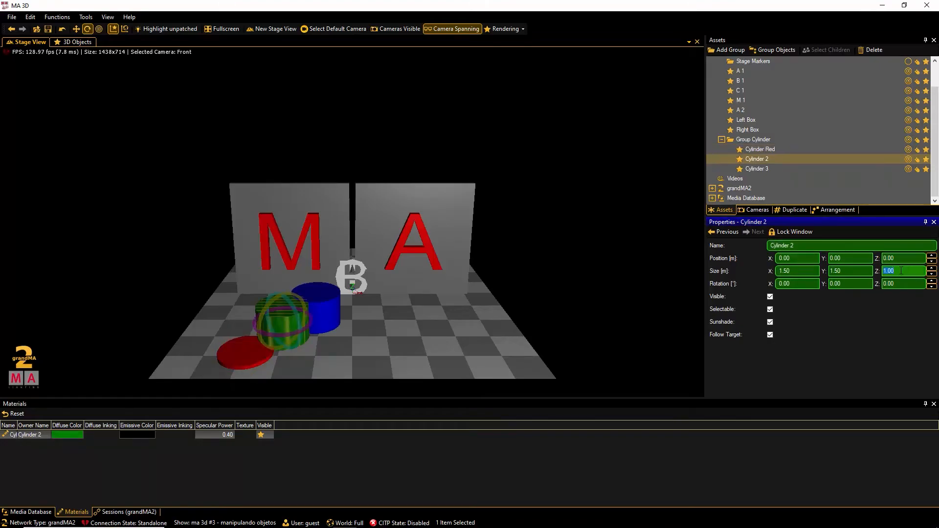
{"action": "type", "text": "0.2"}
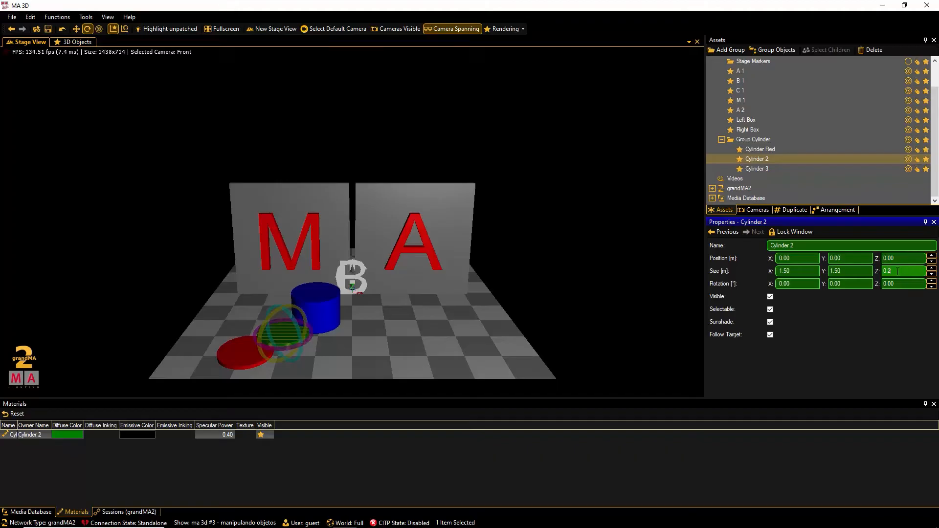
{"action": "left_click", "coordinate": [324, 307]}
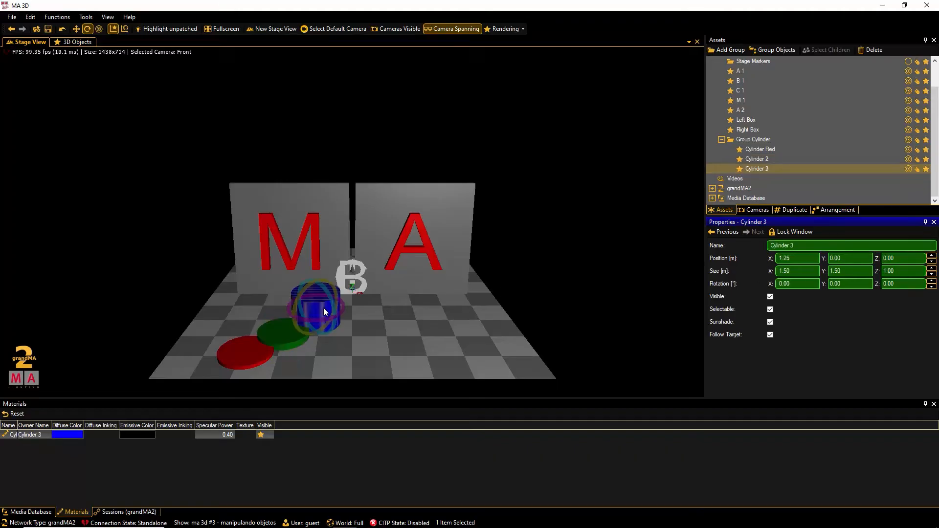
{"action": "left_click", "coordinate": [899, 269]}
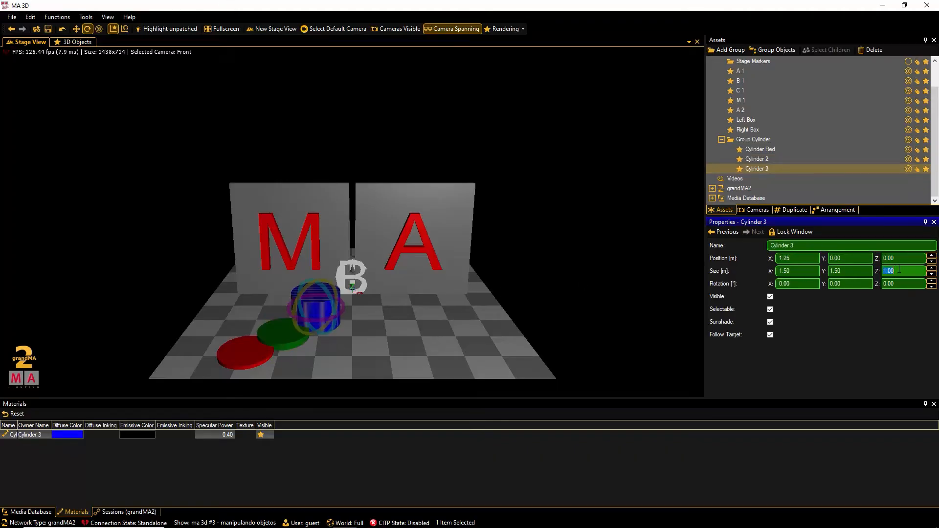
{"action": "type", "text": "0.3"}
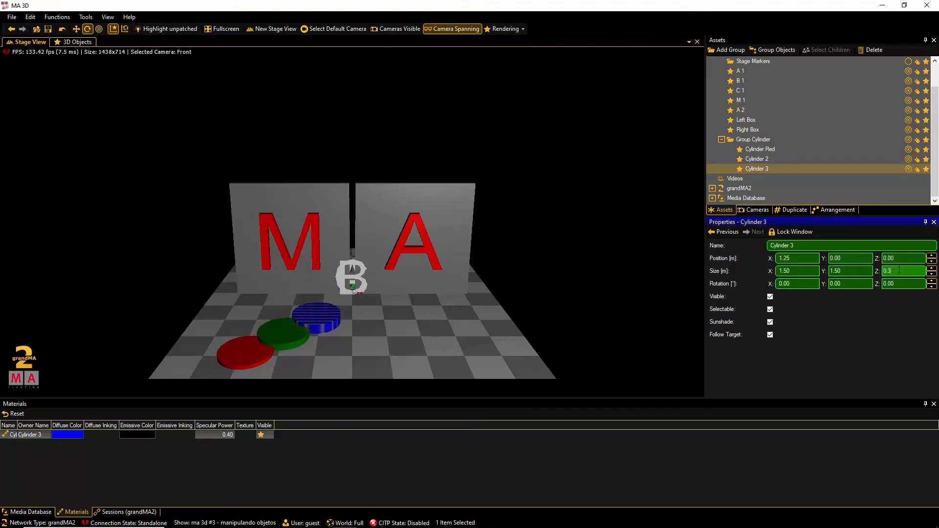
Spread letters A 1, B 1 and C 1 along the X-Axis with a Move arrangement of 1.25 in Align >< mode
{"action": "left_click", "coordinate": [744, 69]}
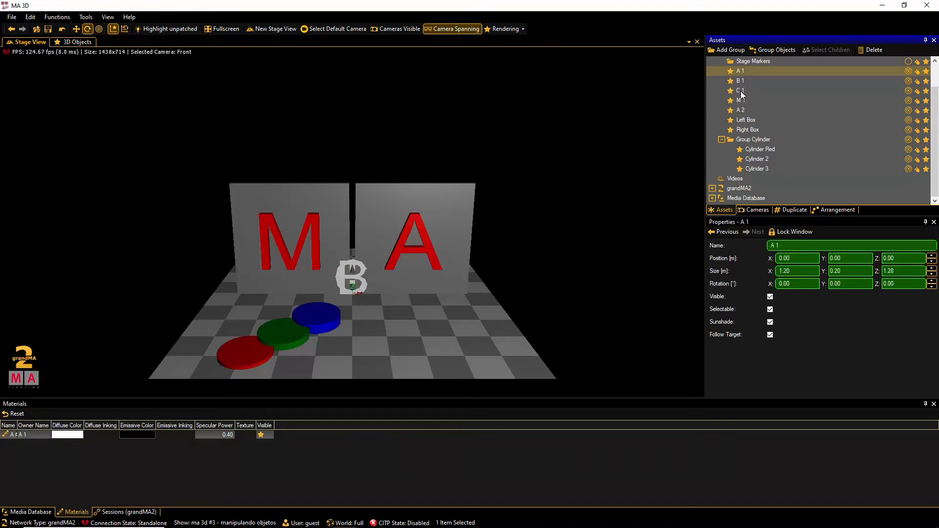
{"action": "left_click", "coordinate": [741, 91], "text": "shift"}
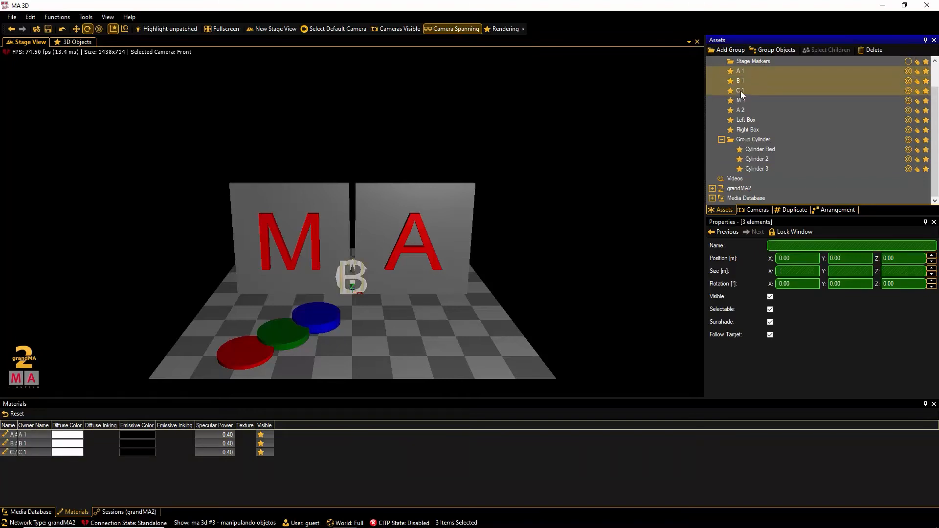
{"action": "left_click", "coordinate": [839, 211]}
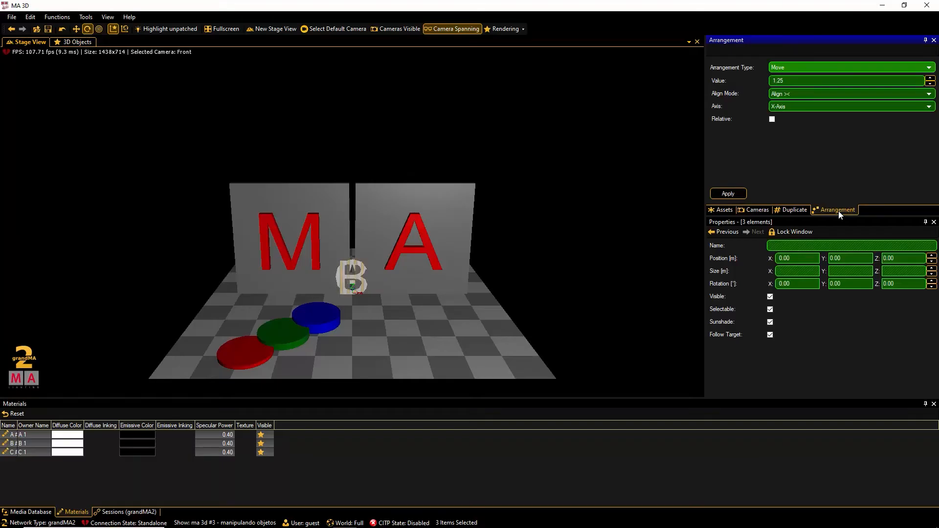
{"action": "left_click", "coordinate": [729, 194]}
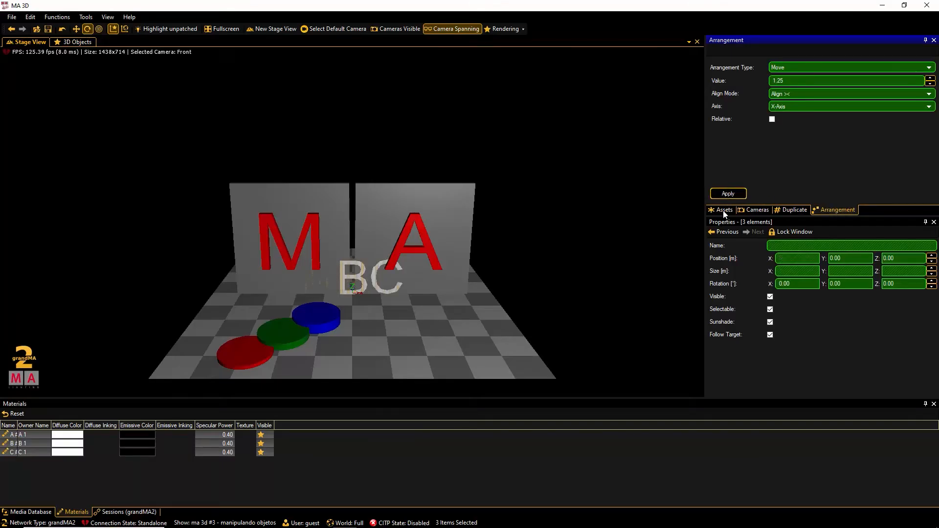
Group letters A 1, B 1 and C 1 and place the group at X -2 m, Y -3 m with a Z rotation of 45°
{"action": "left_click", "coordinate": [723, 211]}
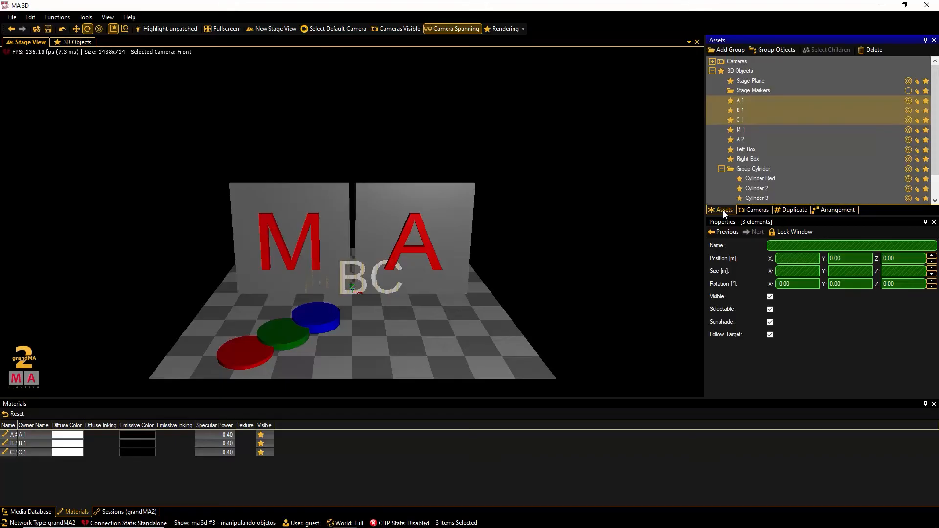
{"action": "left_click", "coordinate": [773, 52]}
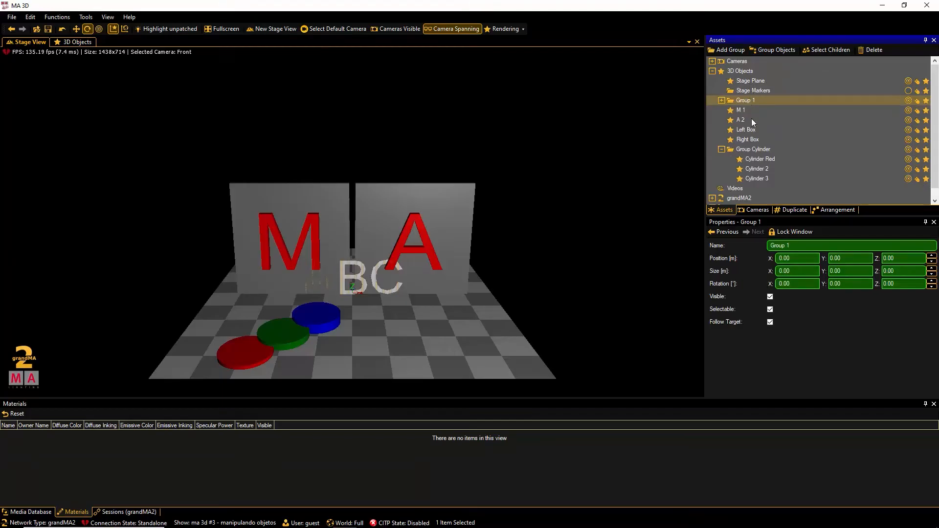
{"action": "left_click", "coordinate": [797, 258]}
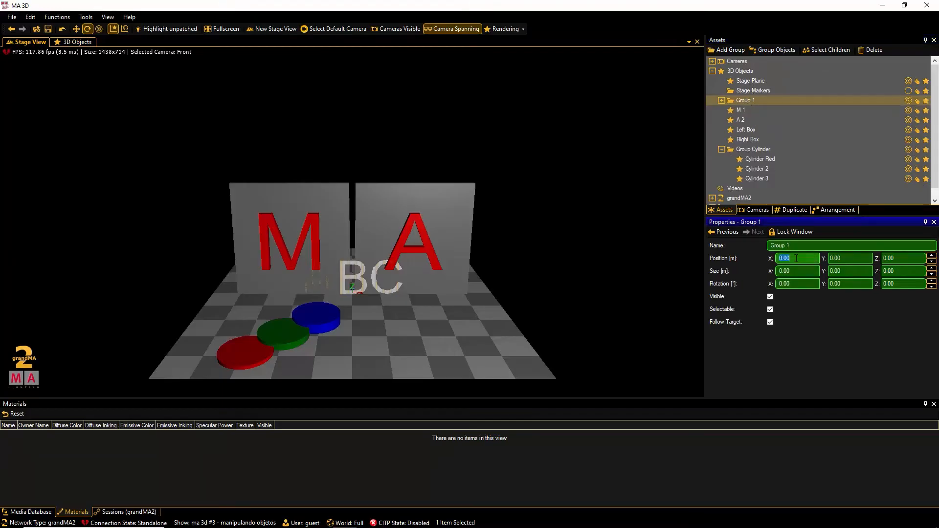
{"action": "type", "text": "-2"}
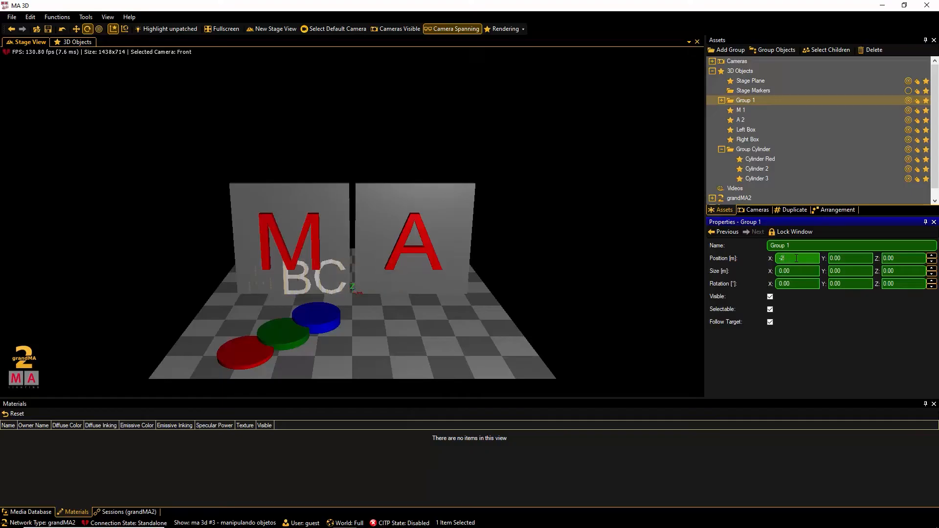
{"action": "left_click", "coordinate": [851, 258]}
{"action": "type", "text": "-3"}
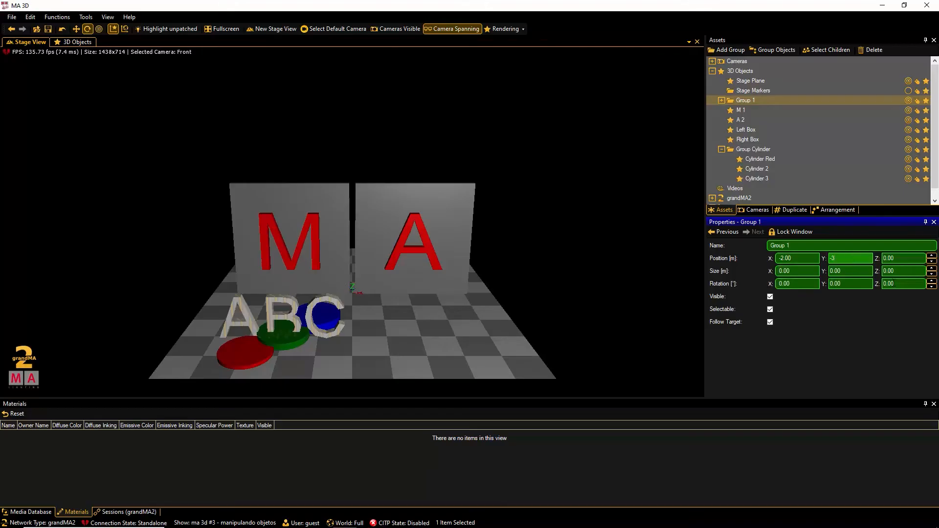
{"action": "left_click", "coordinate": [897, 284]}
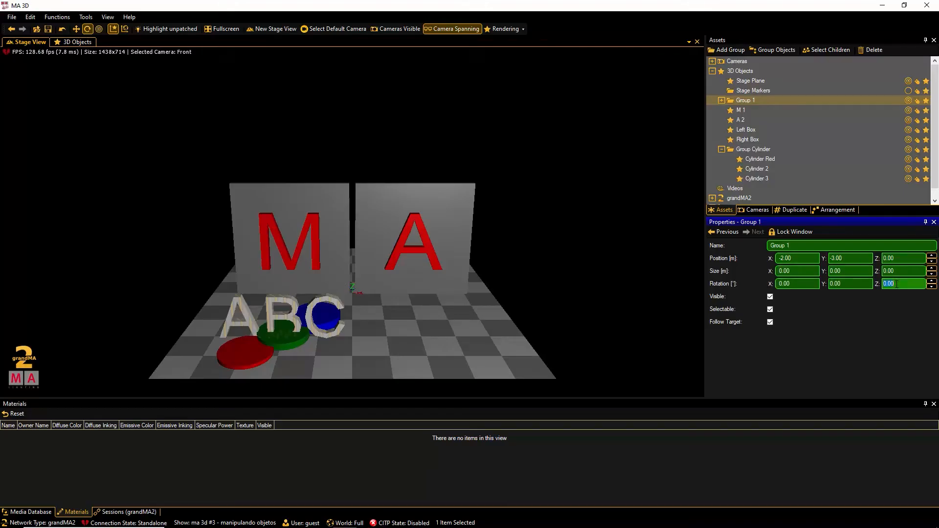
{"action": "type", "text": "45"}
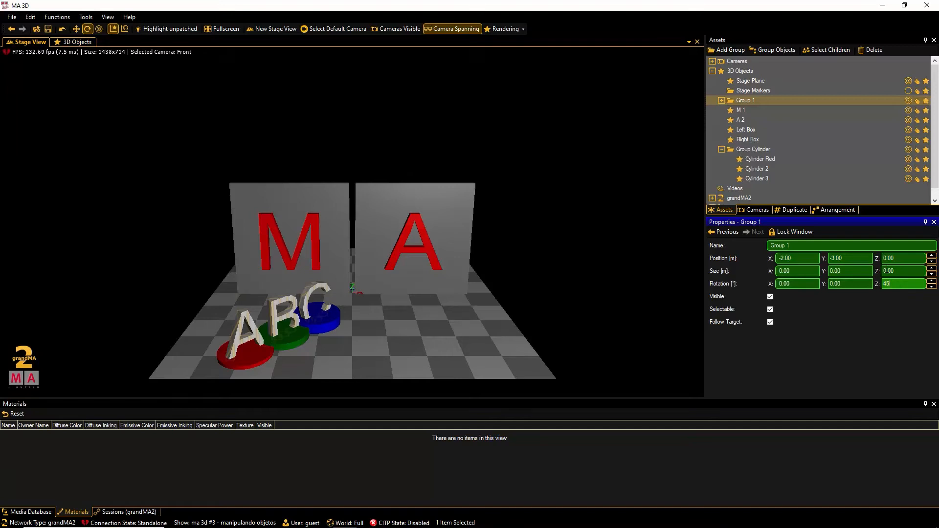
Set the Z rotation of each grouped letter, A 1, B 1 and C 1, to -45°
{"action": "left_click", "coordinate": [722, 101]}
{"action": "left_click", "coordinate": [752, 112]}
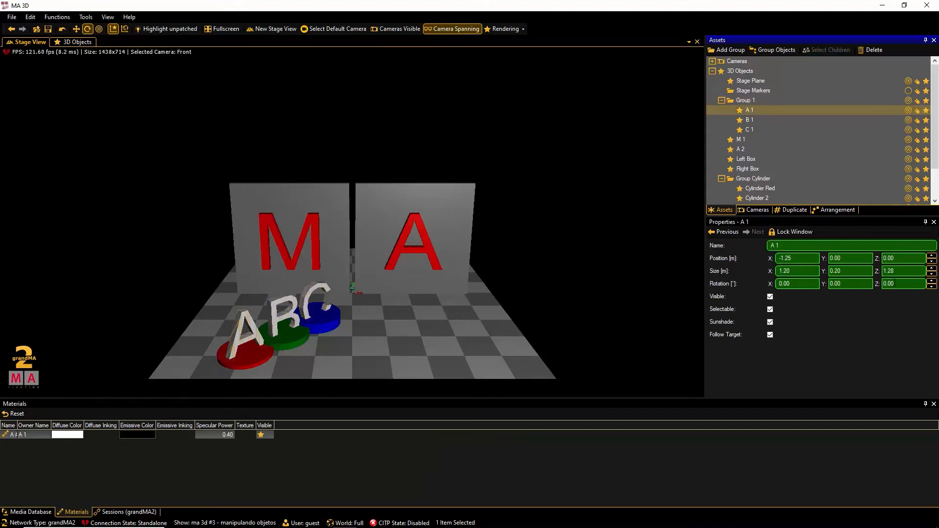
{"action": "left_click", "coordinate": [894, 284]}
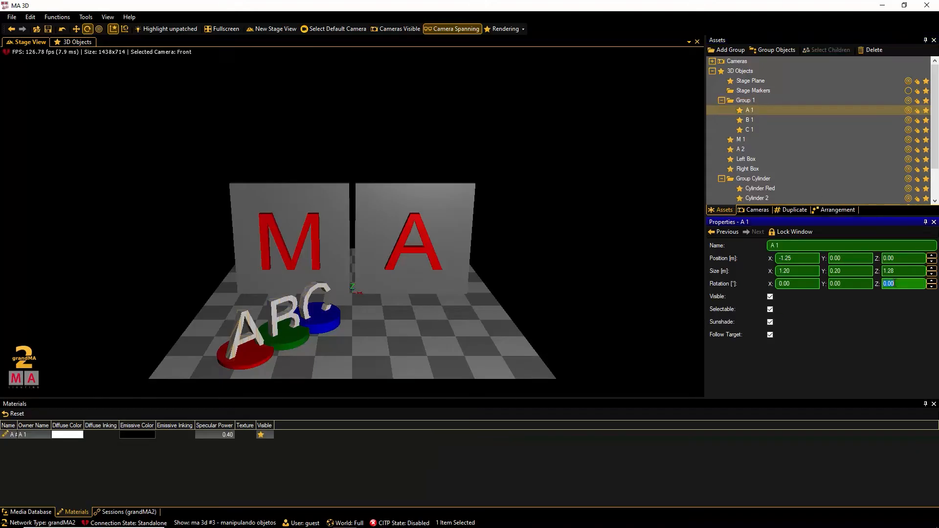
{"action": "type", "text": "-45"}
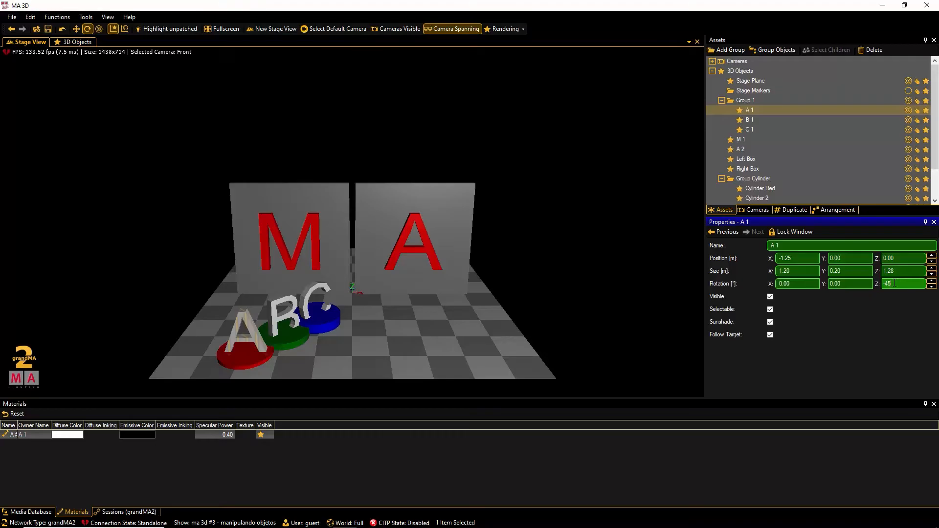
{"action": "left_click", "coordinate": [752, 120]}
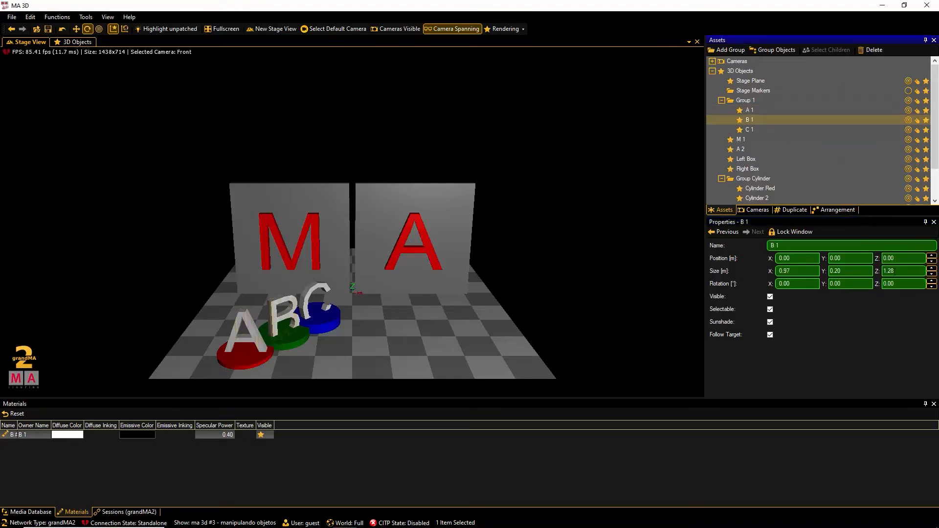
{"action": "left_click", "coordinate": [903, 283]}
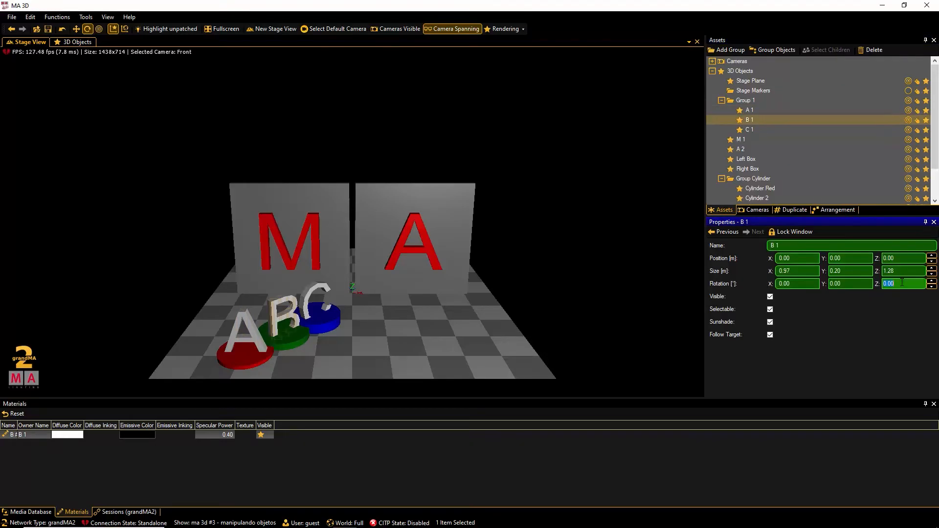
{"action": "type", "text": "-45"}
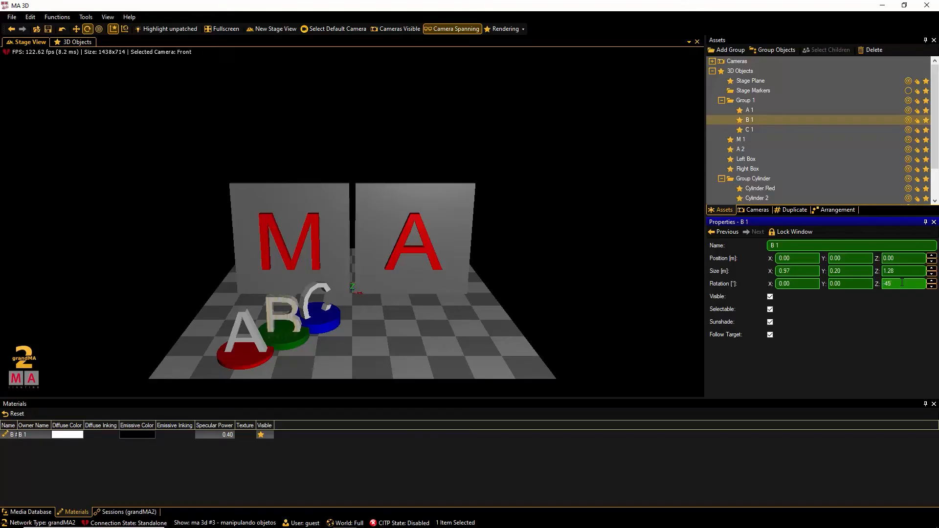
{"action": "left_click", "coordinate": [751, 130]}
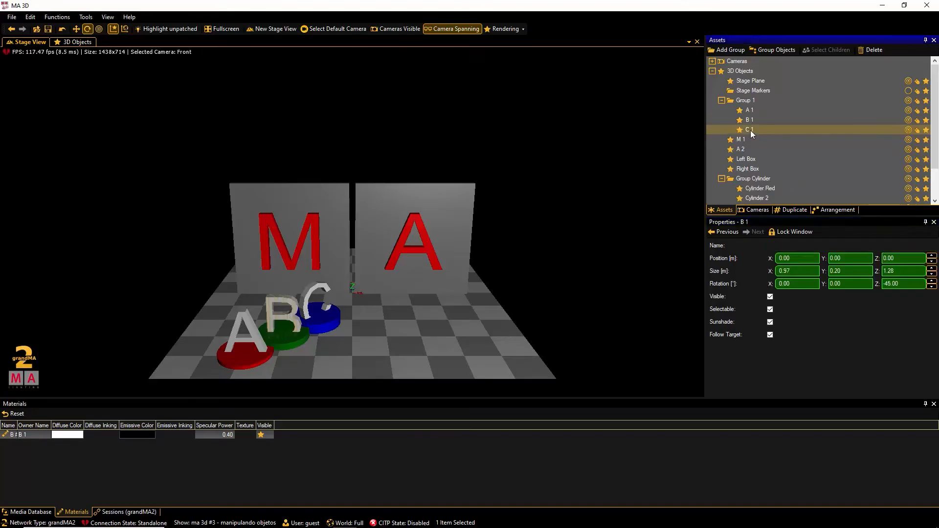
{"action": "left_click", "coordinate": [902, 284]}
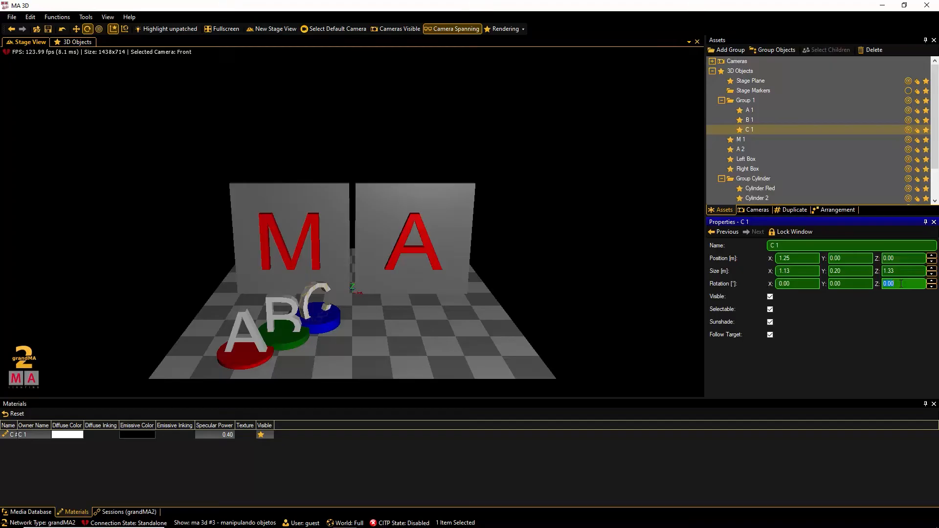
{"action": "type", "text": "-45"}
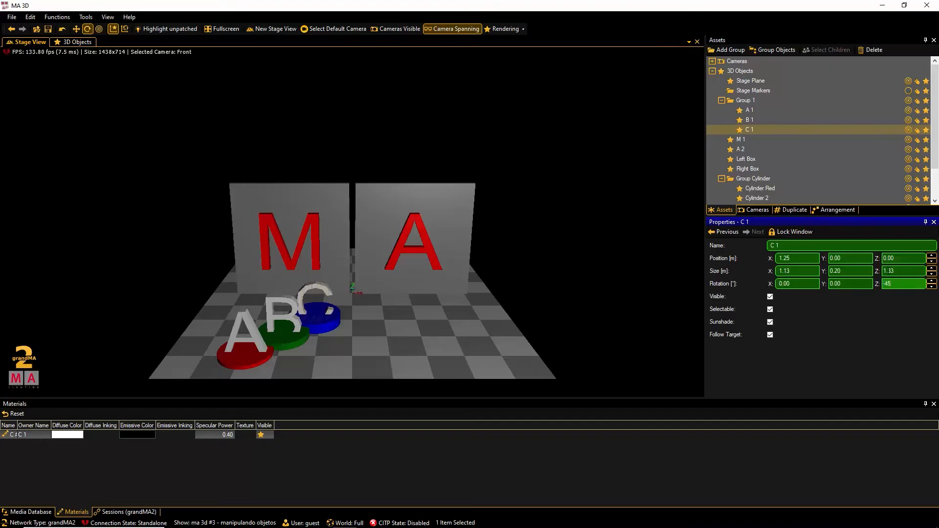
Set the Z position of A 1 to 0.1 m, B 1 to 0.2 m and C 1 to 0.3 m
{"action": "left_click", "coordinate": [752, 112]}
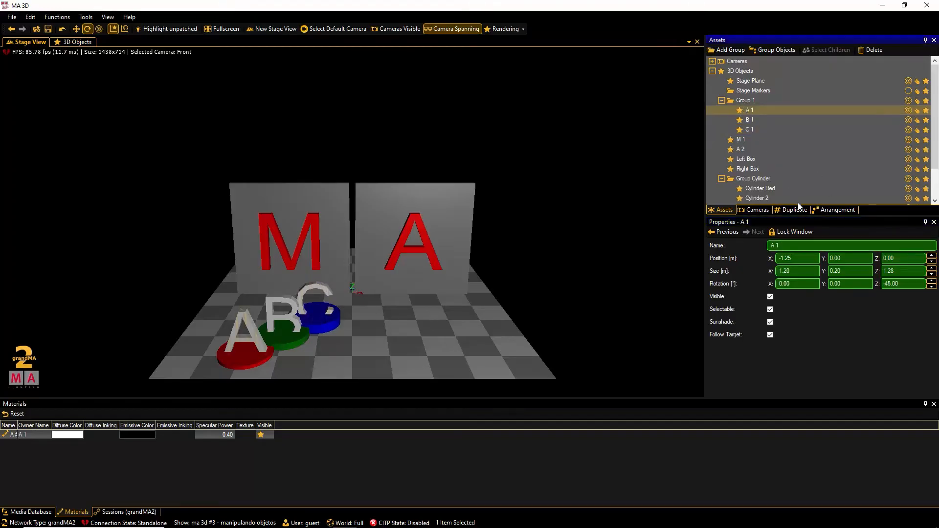
{"action": "left_click", "coordinate": [901, 258]}
{"action": "double_click", "coordinate": [901, 258]}
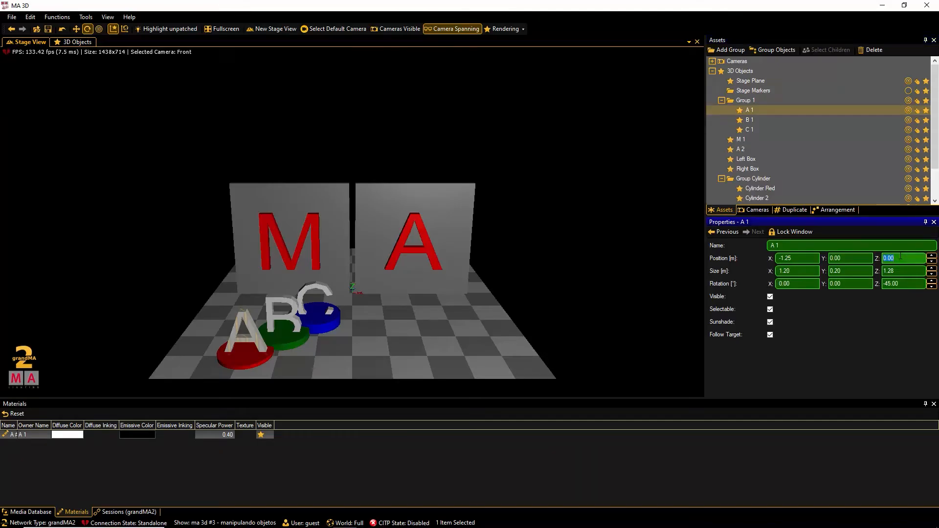
{"action": "type", "text": "0.1"}
{"action": "left_click", "coordinate": [750, 120]}
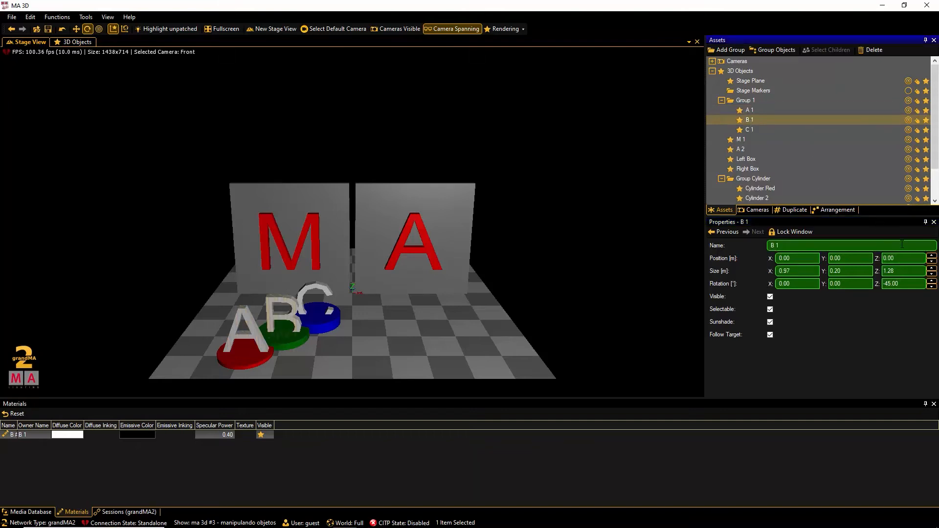
{"action": "left_click", "coordinate": [904, 257]}
{"action": "type", "text": "0.2"}
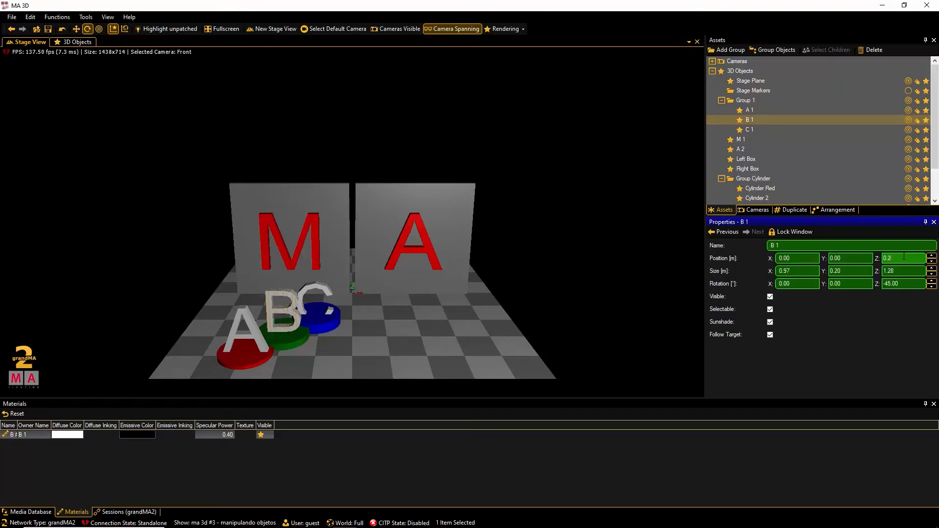
{"action": "left_click", "coordinate": [748, 130]}
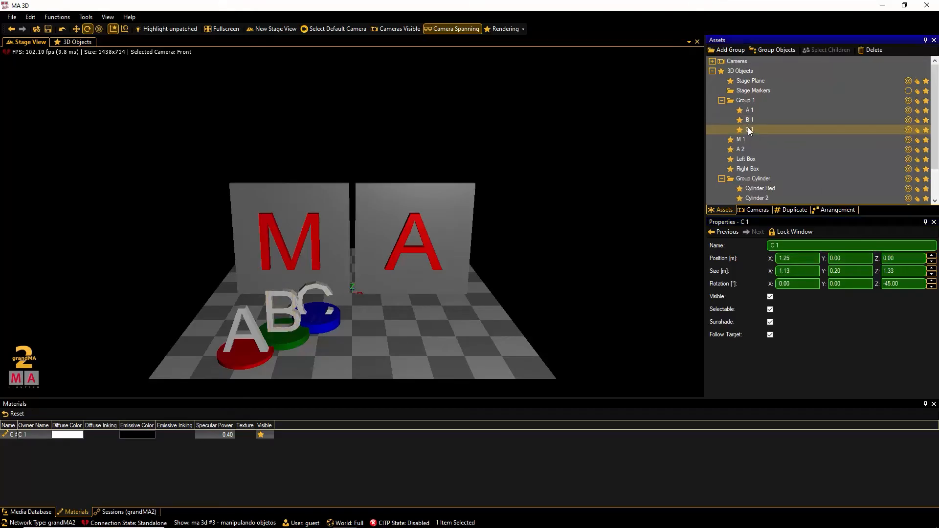
{"action": "left_click", "coordinate": [900, 256]}
{"action": "type", "text": "0.3"}
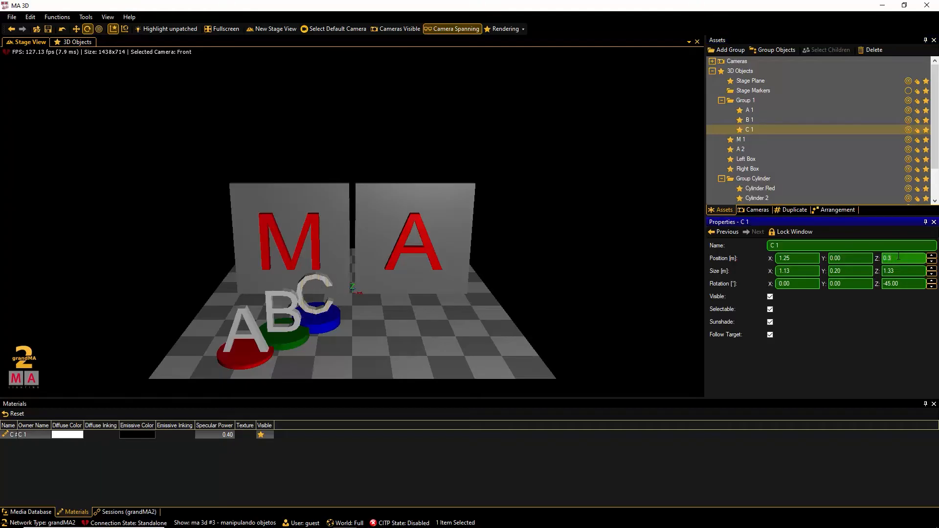
Rename the group containing the letters A 1, B 1 and C 1 as Group ABC
{"action": "left_click", "coordinate": [744, 100]}
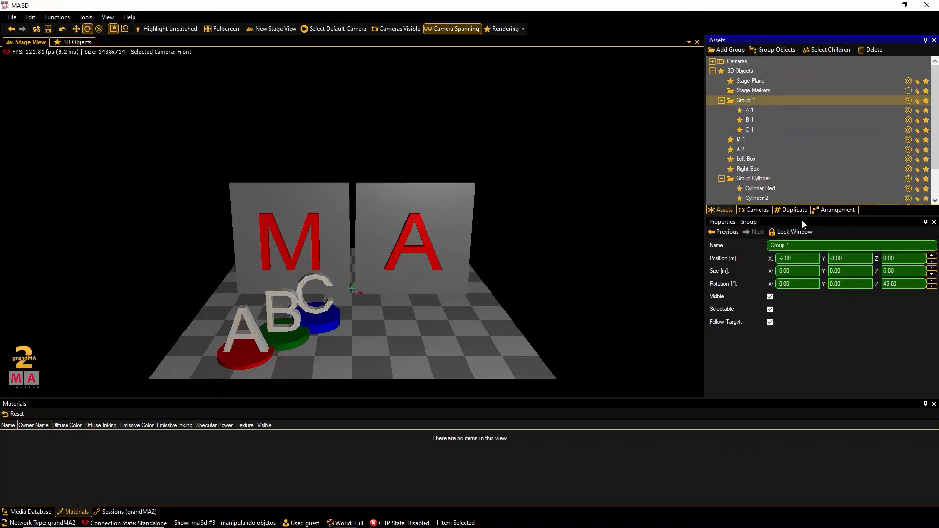
{"action": "left_click", "coordinate": [804, 246]}
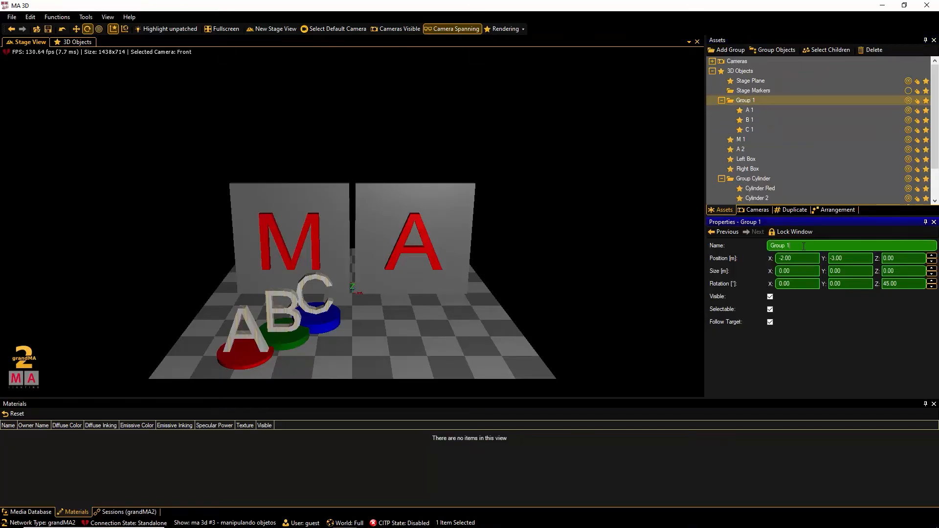
{"action": "type", "text": "ABC"}
Group M 1, A 2, Left Box and Right Box, and name the group Group MA Lighting Logo
{"action": "left_click", "coordinate": [743, 140]}
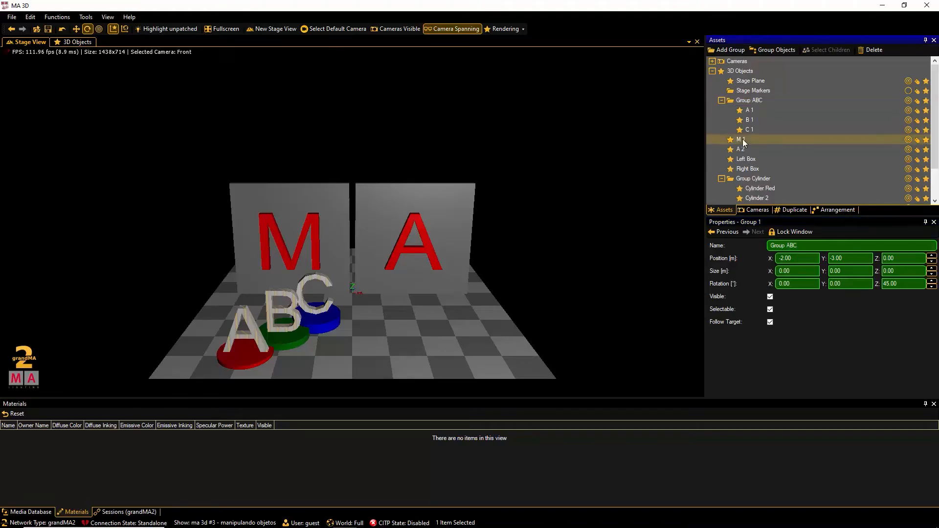
{"action": "left_click", "coordinate": [745, 168], "text": "shift"}
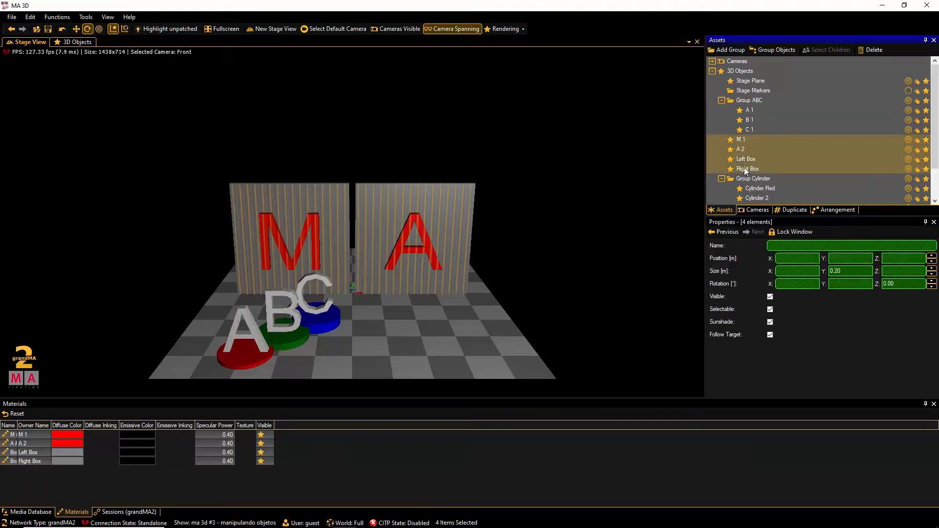
{"action": "left_click", "coordinate": [774, 50]}
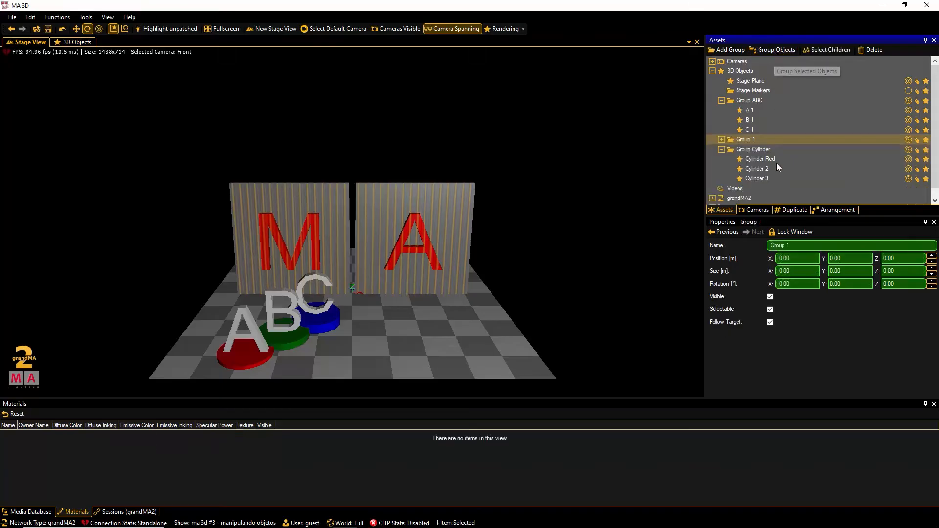
{"action": "left_click", "coordinate": [800, 244]}
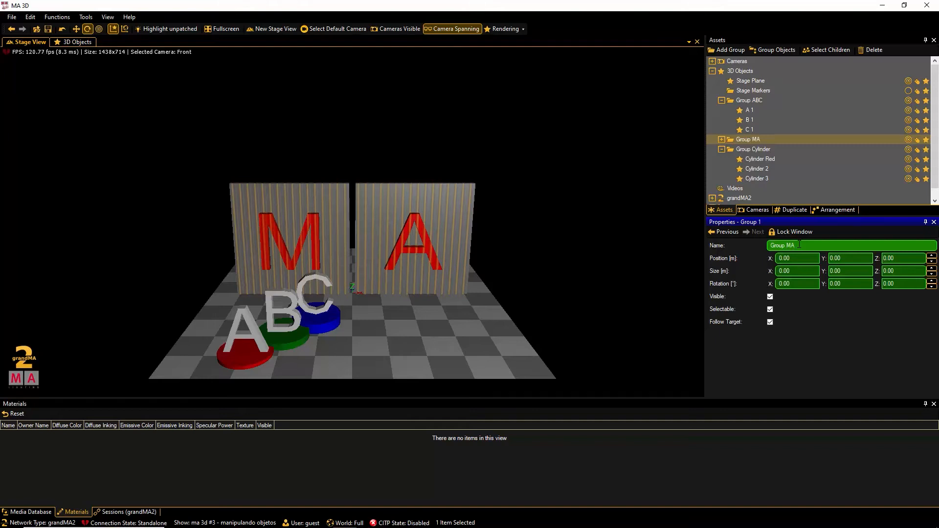
{"action": "type", "text": "ighting Logo"}
Rename Cylinder 2 in Group Cylinder as Cylinder Green
{"action": "left_click", "coordinate": [759, 169]}
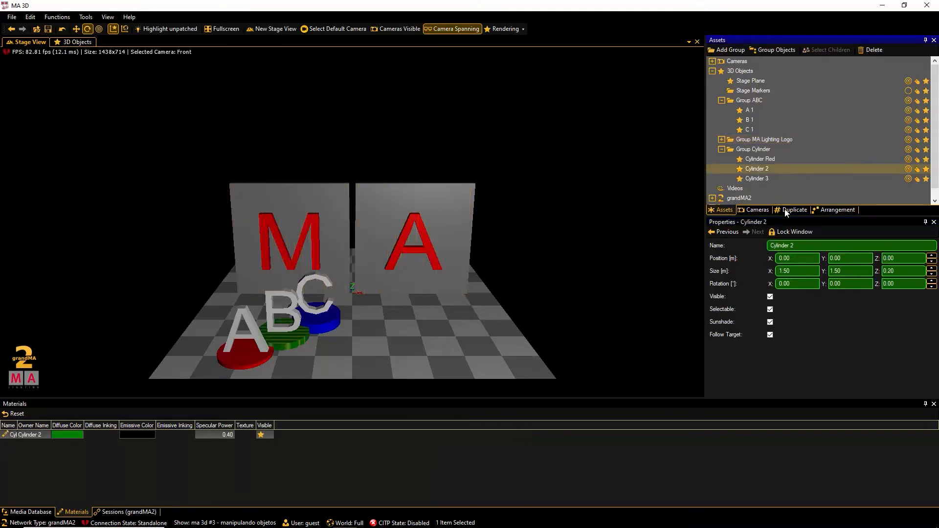
{"action": "left_click", "coordinate": [801, 246]}
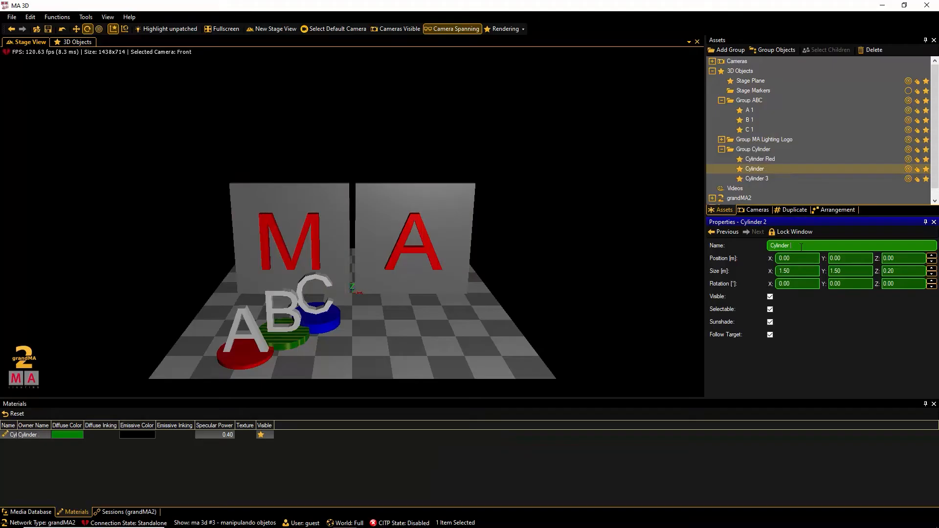
{"action": "type", "text": "Green"}
Rename Cylinder 3 in Group Cylinder as Cylinder Blue and clear the selection
{"action": "left_click", "coordinate": [760, 179]}
{"action": "left_click", "coordinate": [796, 244]}
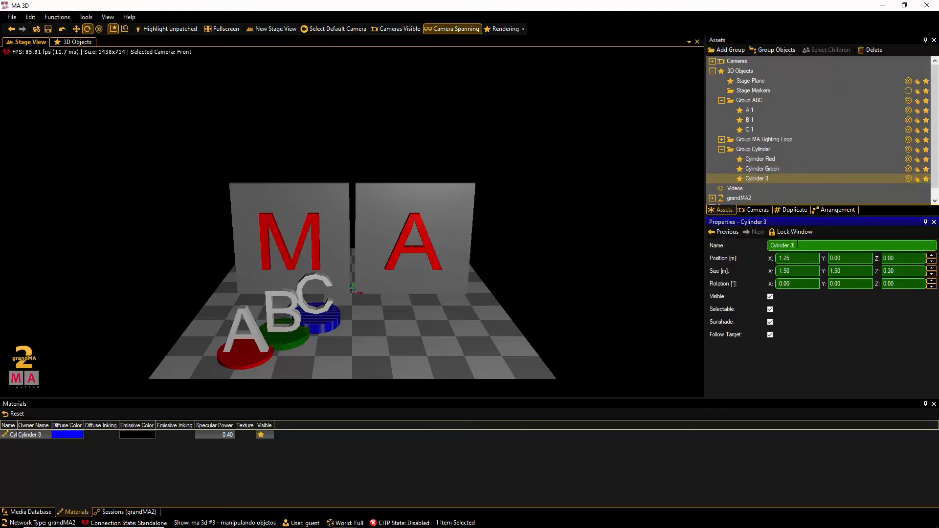
{"action": "type", "text": "Blue"}
{"action": "left_click", "coordinate": [350, 172]}
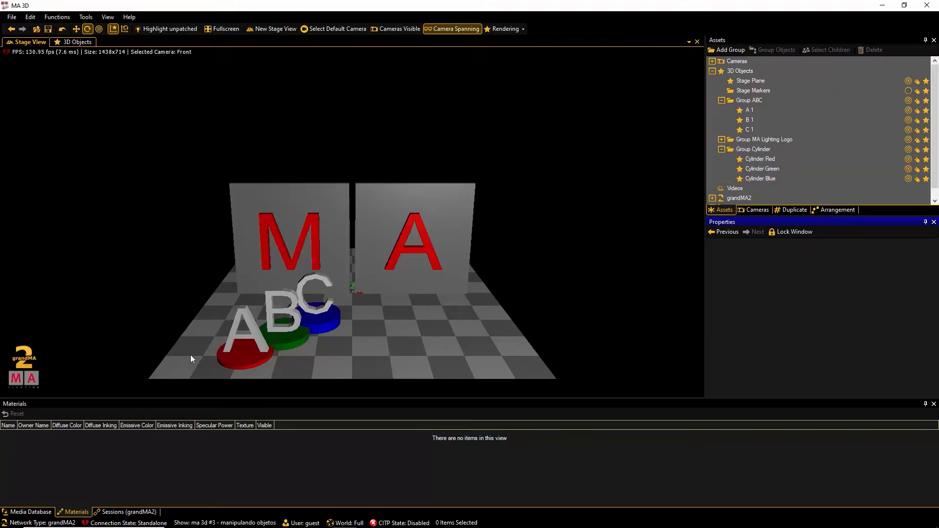
Add a Martin - MAC2000 Wash model from the media database's Fixtures folder to the stage, accepting the information message
{"action": "left_click", "coordinate": [35, 517]}
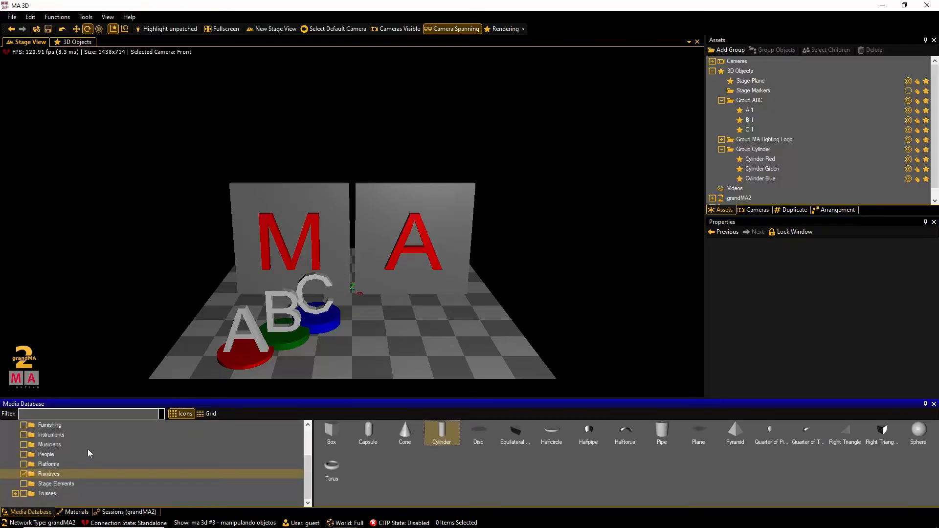
{"action": "scroll", "coordinate": [87, 449], "scroll_direction": "up", "scroll_amount": 2}
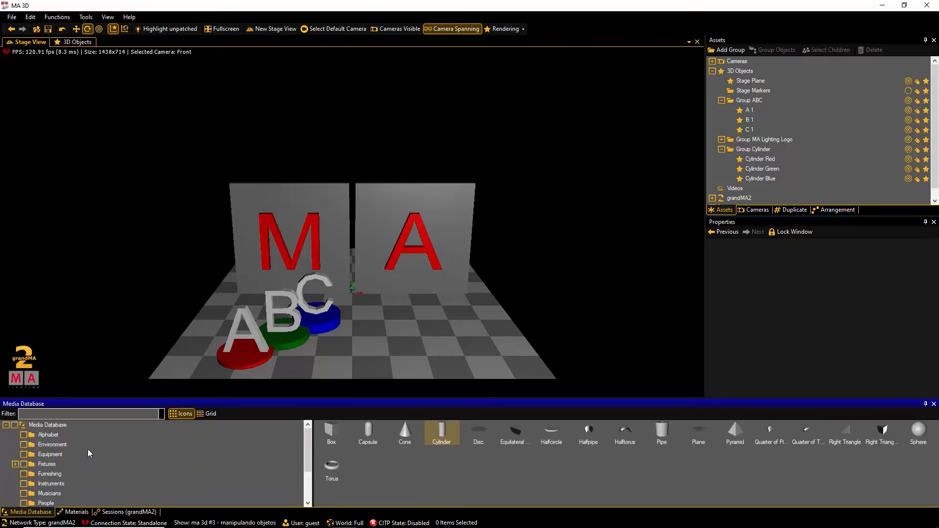
{"action": "left_click", "coordinate": [50, 466]}
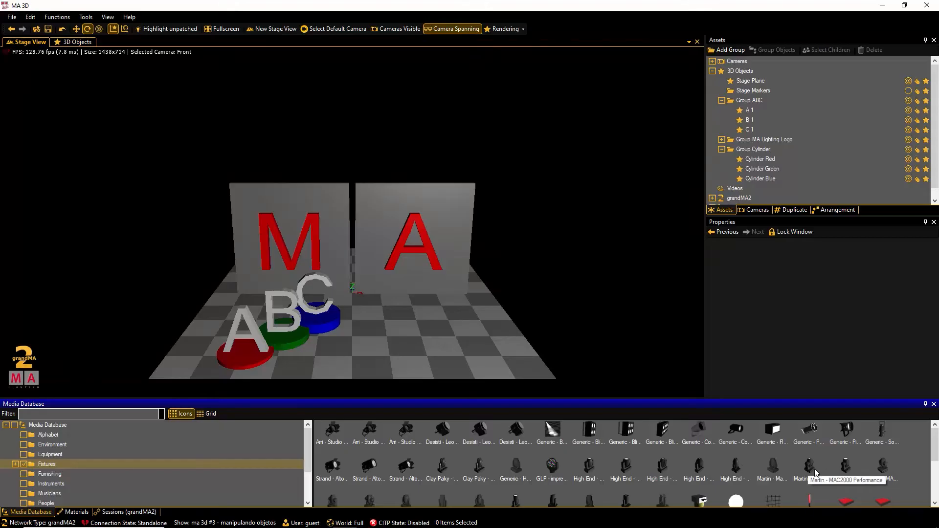
{"action": "double_click", "coordinate": [846, 474]}
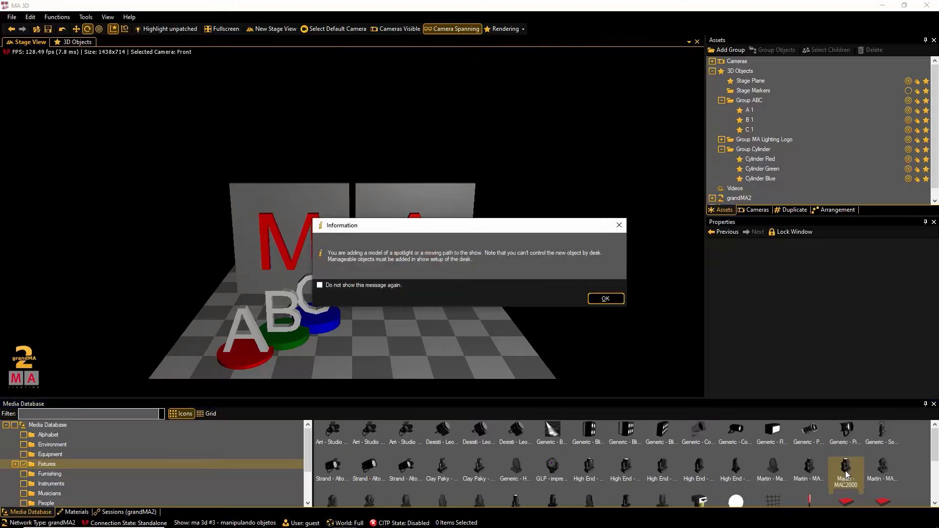
{"action": "left_click", "coordinate": [606, 299]}
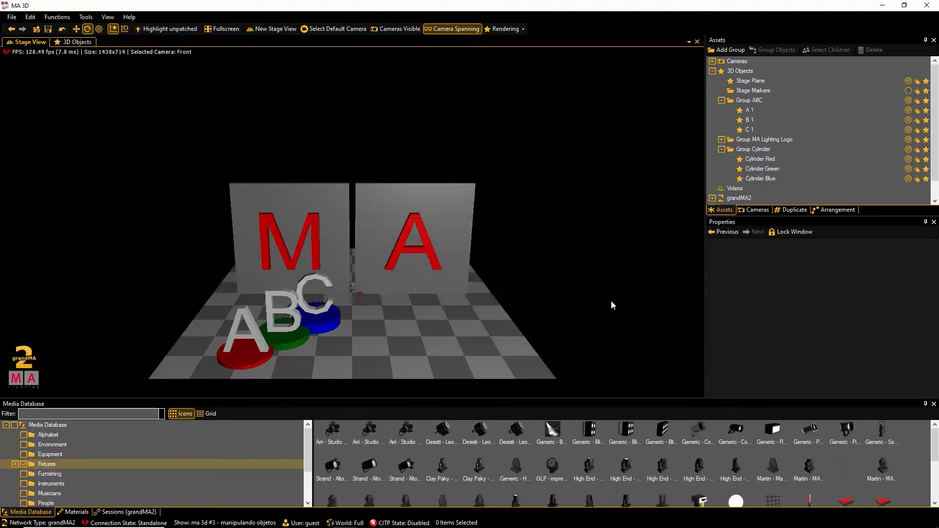
Duplicate the MAC2000 Wash fixture with 7 copies
{"action": "left_click", "coordinate": [794, 210]}
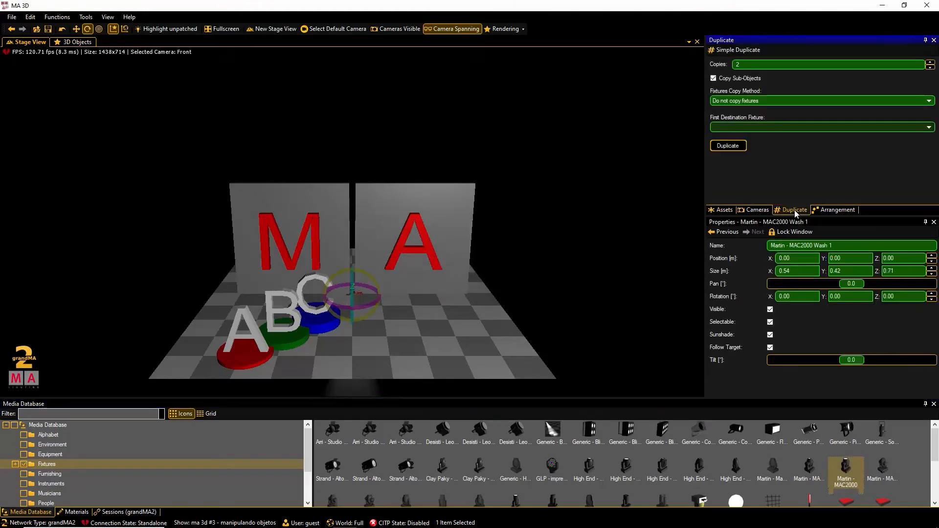
{"action": "left_click", "coordinate": [930, 64]}
{"action": "left_click", "coordinate": [930, 64]}
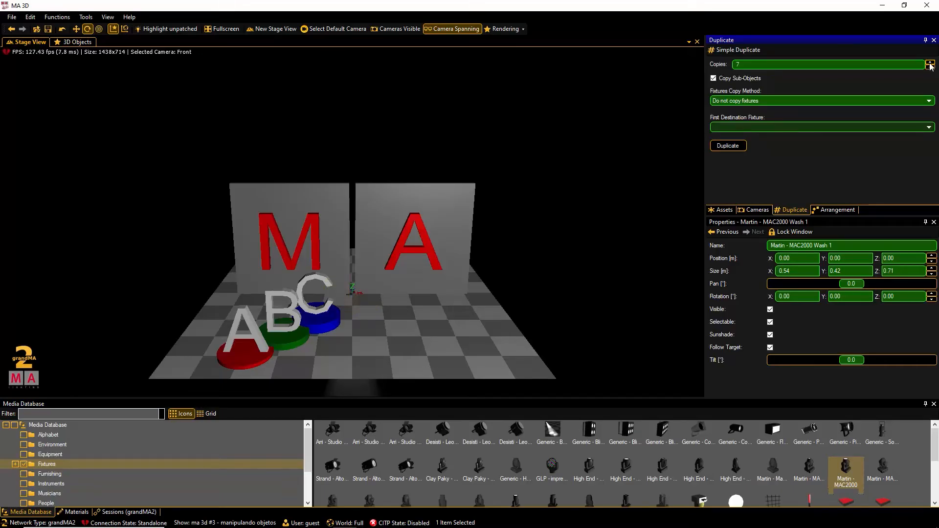
{"action": "left_click", "coordinate": [744, 147]}
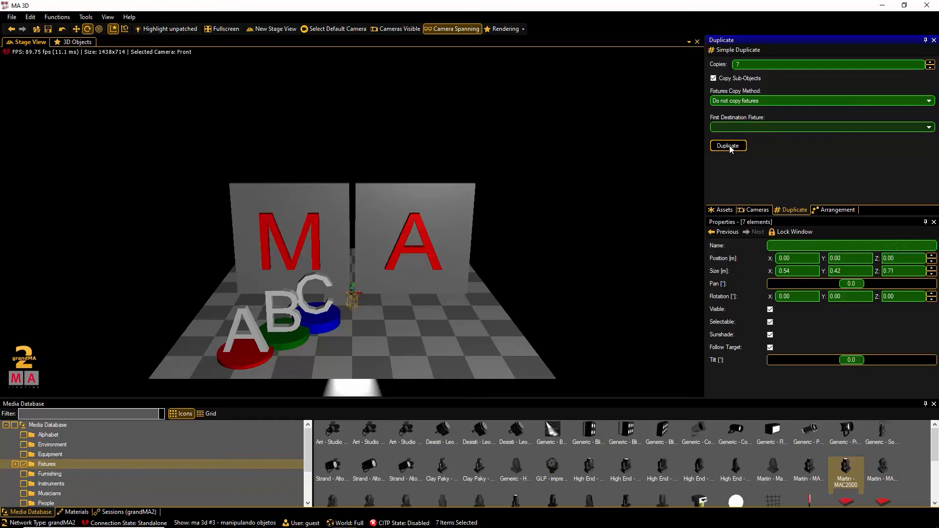
Spread Martin - MAC2000 Wash 1 to 8 along the X-axis with a Move arrangement, value 4 and Align ><
{"action": "left_click", "coordinate": [722, 211]}
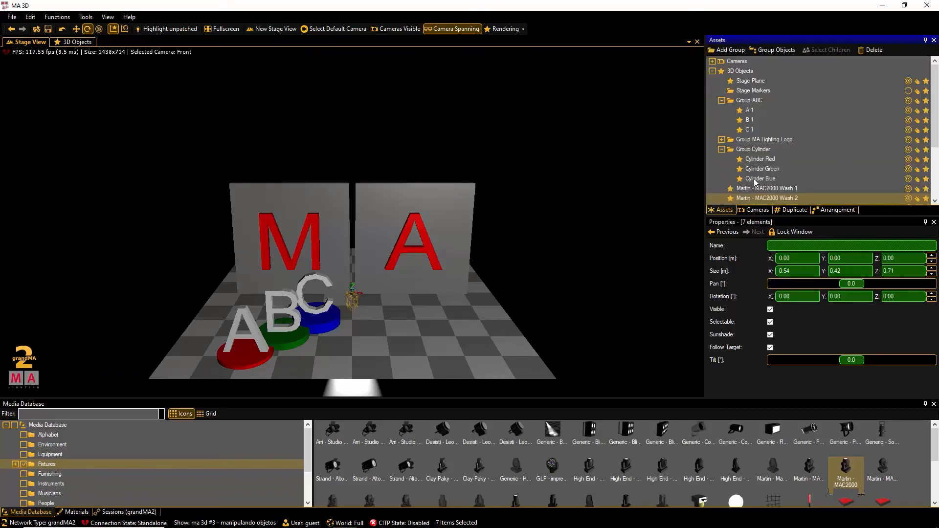
{"action": "scroll", "coordinate": [756, 184], "scroll_direction": "down", "scroll_amount": 3}
{"action": "left_click", "coordinate": [757, 104]}
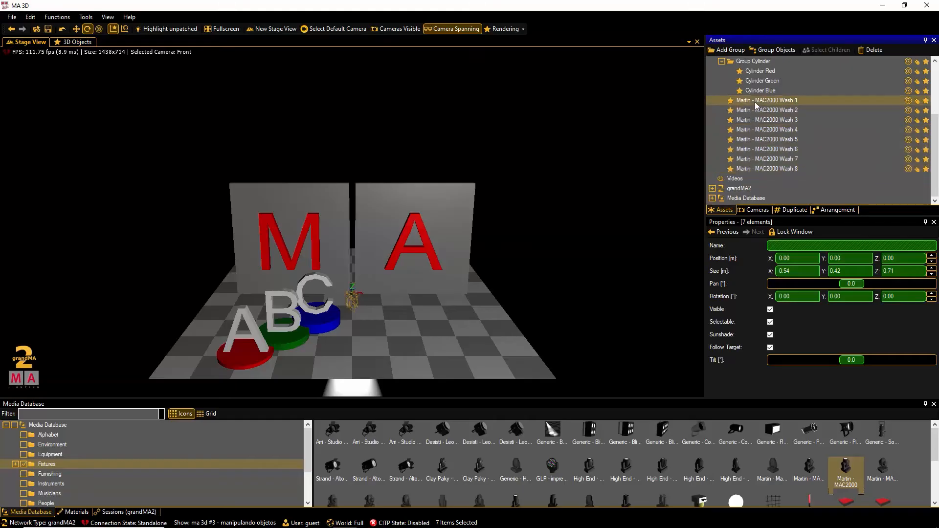
{"action": "left_click", "coordinate": [768, 170], "text": "shift"}
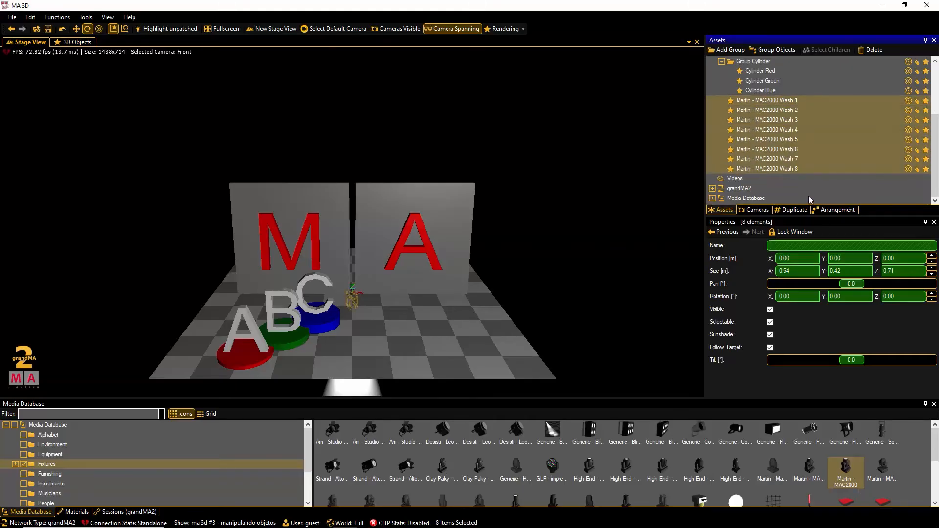
{"action": "left_click", "coordinate": [836, 211]}
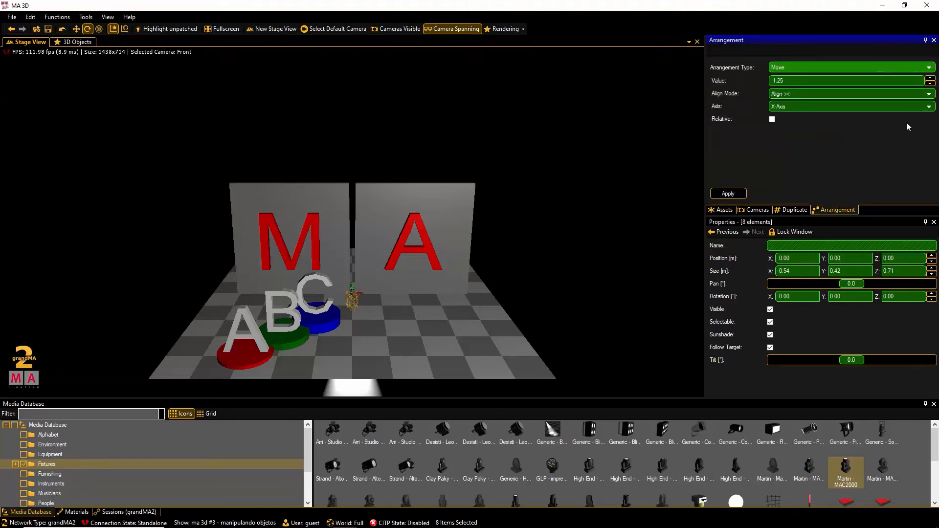
{"action": "left_click", "coordinate": [800, 81]}
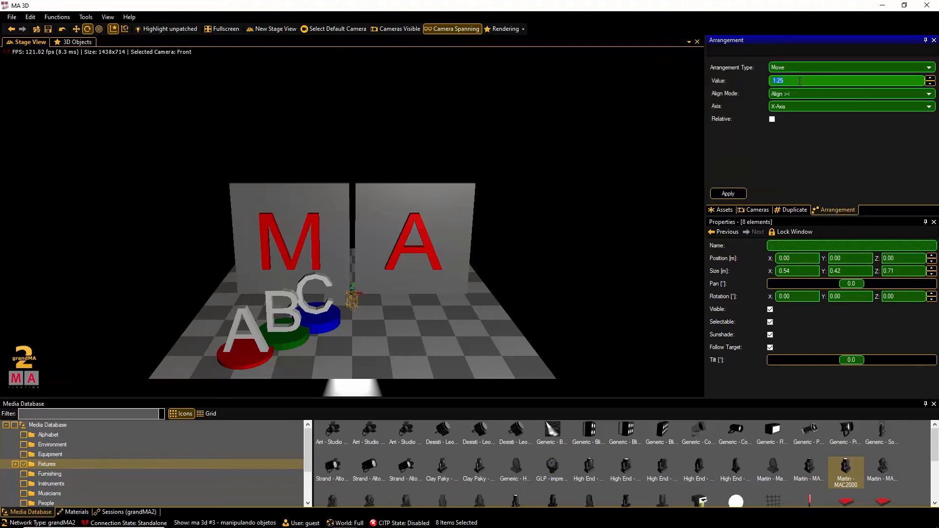
{"action": "type", "text": "4"}
{"action": "left_click", "coordinate": [734, 195]}
Group the eight MAC2000 Wash fixtures and name the group Group Martin - MAC2000 Wash
{"action": "left_click", "coordinate": [725, 211]}
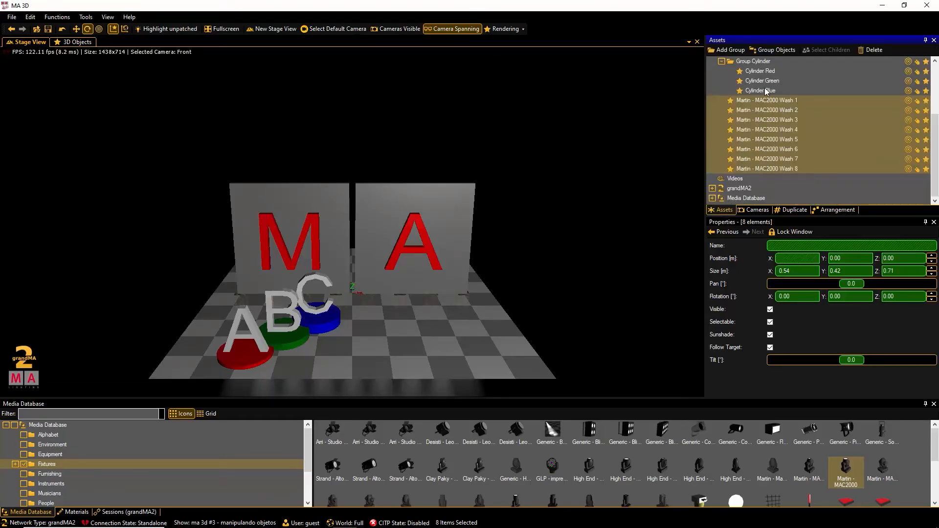
{"action": "left_click", "coordinate": [781, 50]}
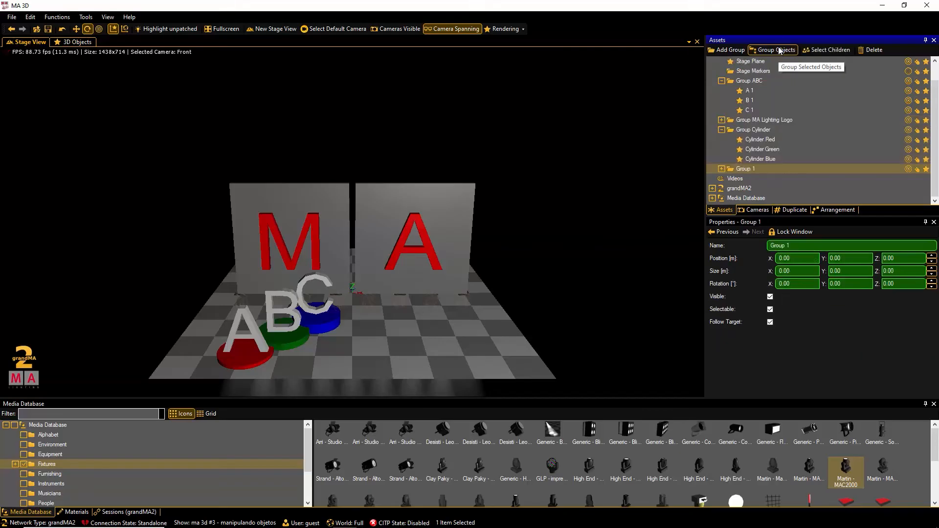
{"action": "left_click", "coordinate": [722, 169]}
{"action": "left_click", "coordinate": [748, 120]}
{"action": "type", "text": "Group "}
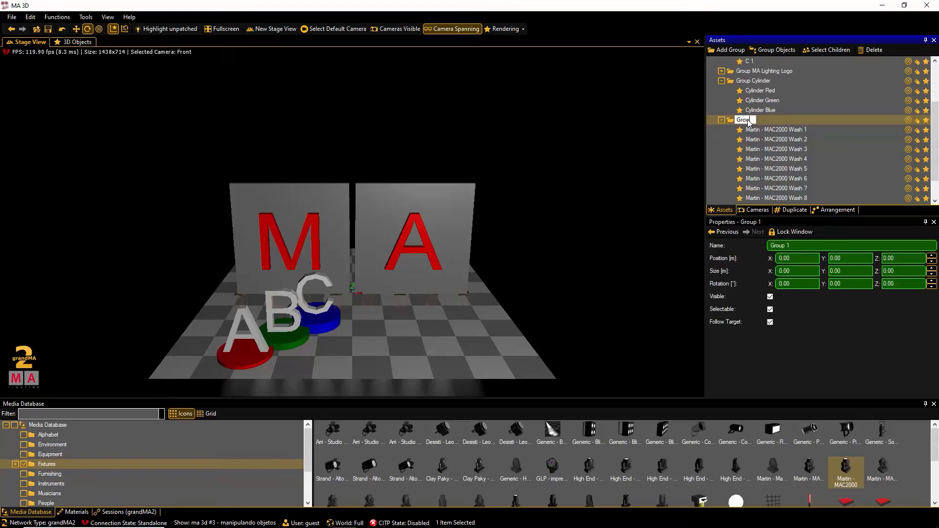
{"action": "type", "text": "Martin - MAC2000"}
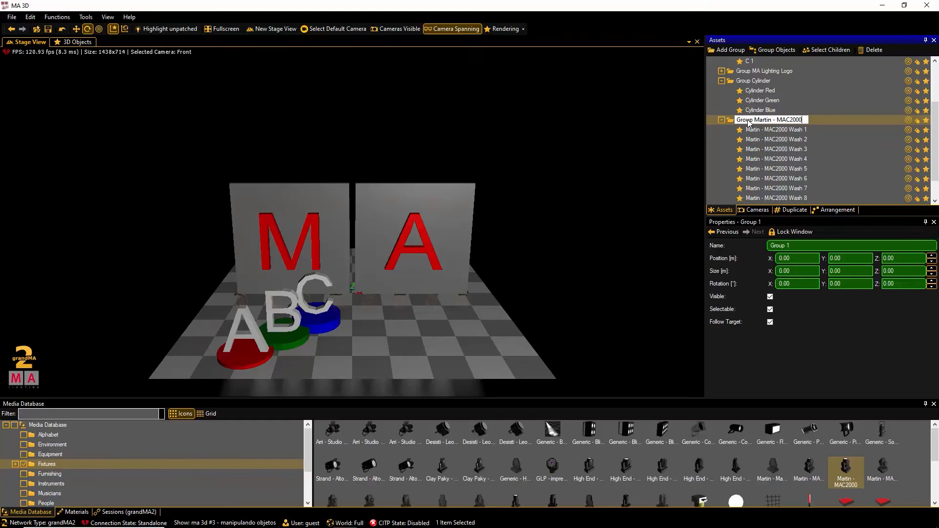
{"action": "type", "text": " Wash"}
{"action": "key", "text": "Return"}
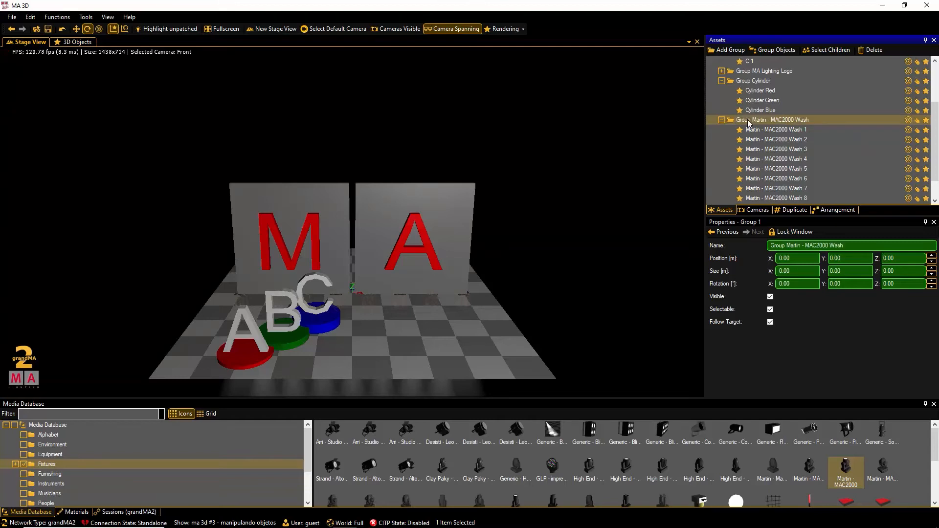
Set the position of Group Martin - MAC2000 Wash to Y 5 m and Z 7 m
{"action": "left_click", "coordinate": [845, 258]}
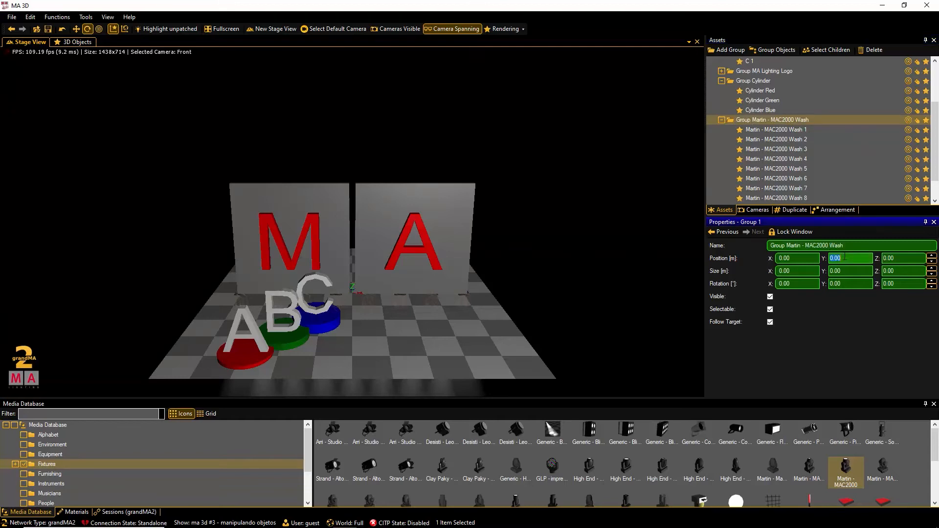
{"action": "type", "text": "5"}
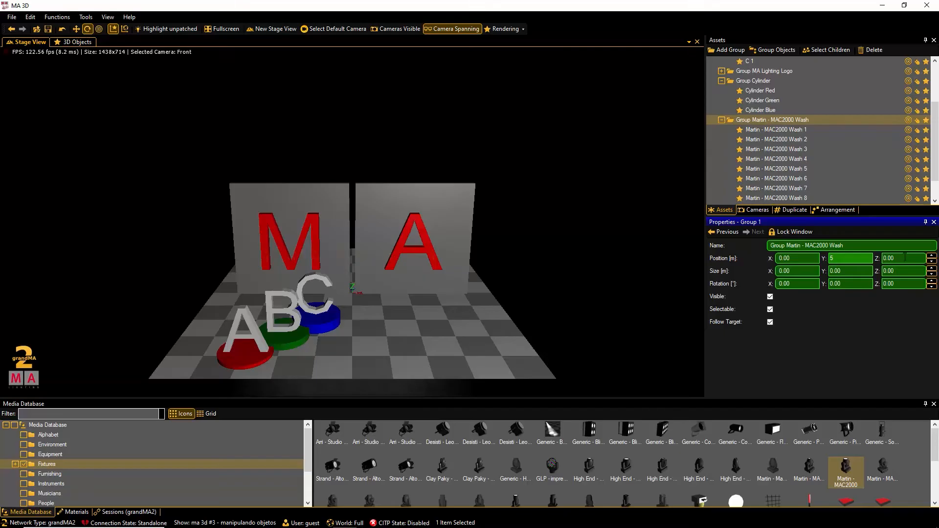
{"action": "left_click", "coordinate": [905, 258]}
{"action": "type", "text": "7"}
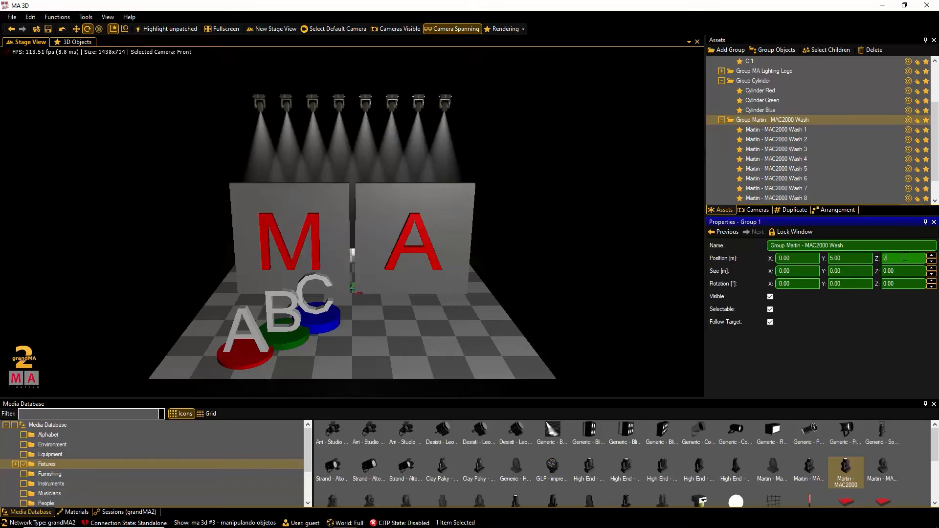
Tilt all eight MAC2000 Wash fixtures in the group to about -51.6 degrees
{"action": "left_click", "coordinate": [781, 131]}
{"action": "scroll", "coordinate": [781, 142], "scroll_direction": "down", "scroll_amount": 1}
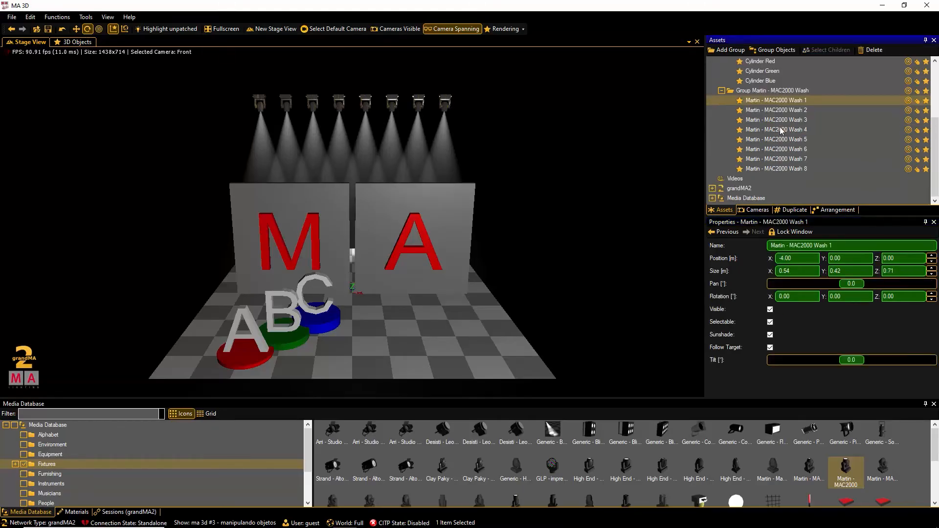
{"action": "left_click", "coordinate": [779, 169], "text": "shift"}
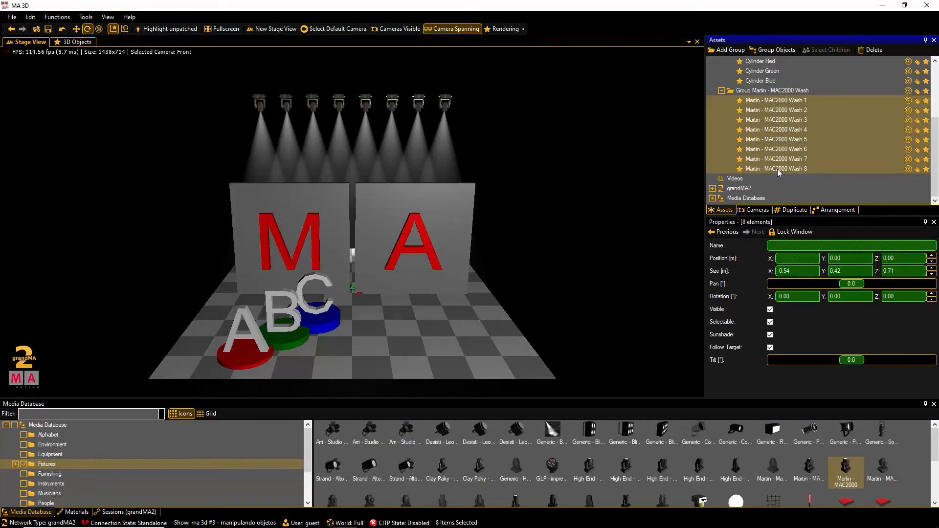
{"action": "left_click", "coordinate": [853, 362]}
{"action": "left_click_drag", "start_coordinate": [854, 364], "coordinate": [843, 366]}
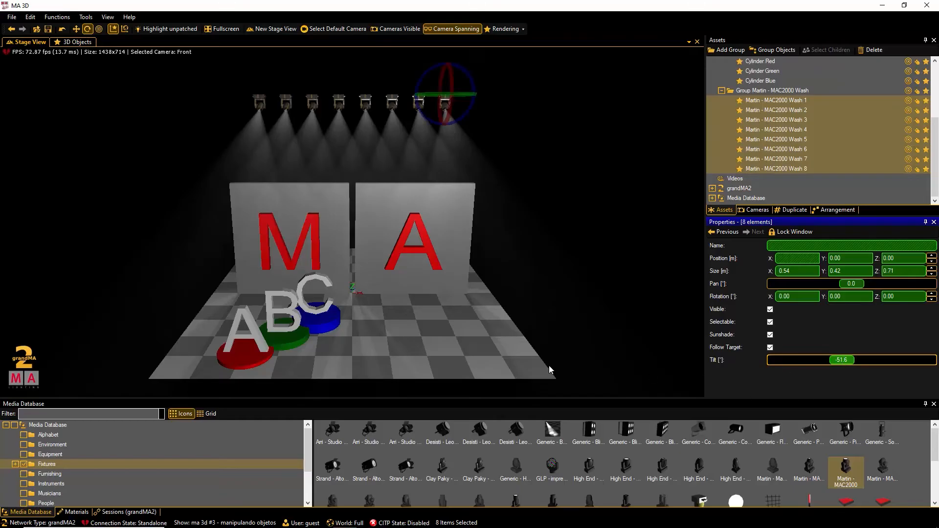
Clear the fixture selection and add a Sphere from the media database's Primitives to the stage
{"action": "left_click", "coordinate": [354, 388]}
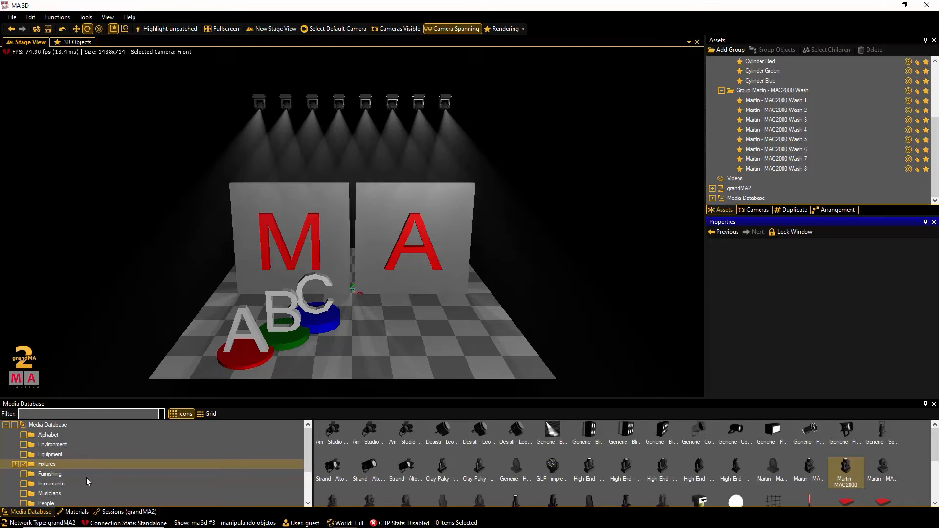
{"action": "scroll", "coordinate": [88, 482], "scroll_direction": "down", "scroll_amount": 2}
{"action": "left_click", "coordinate": [49, 475]}
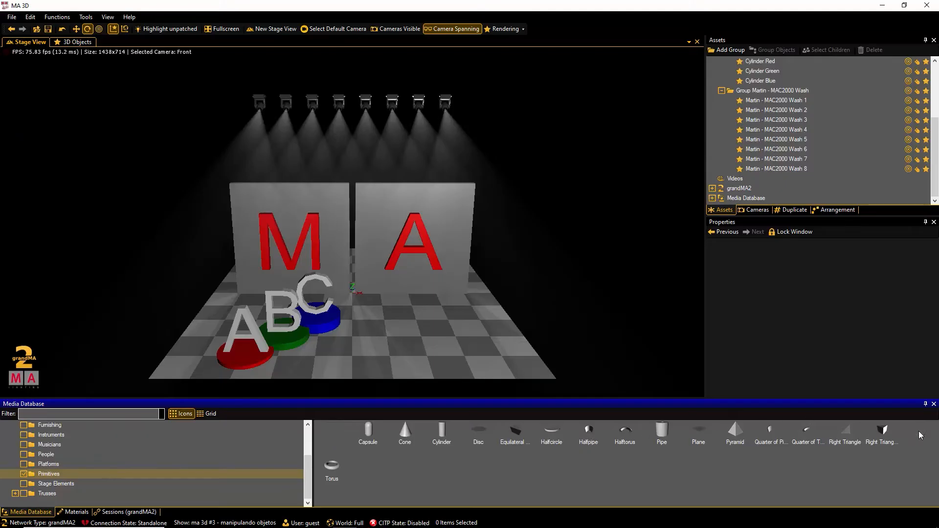
{"action": "double_click", "coordinate": [920, 433]}
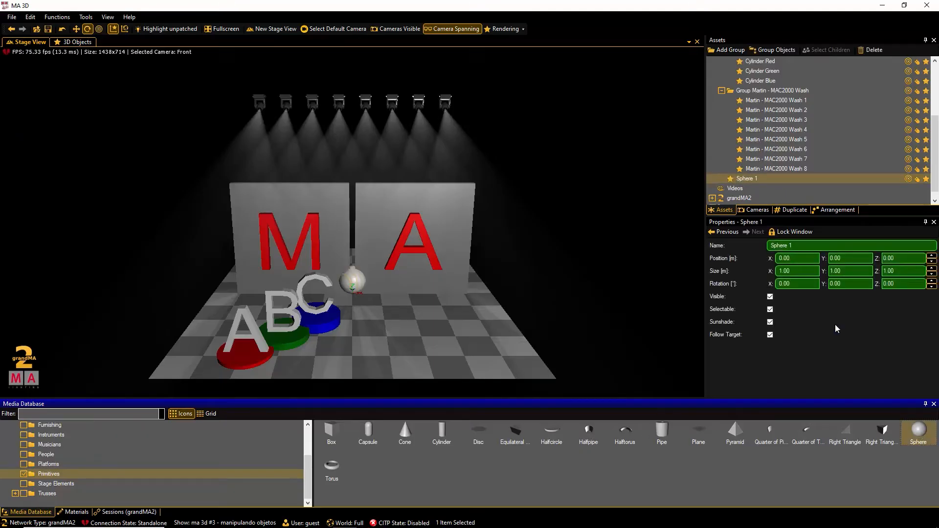
Set the sphere's position to X 2.5 m and Y -2.5 m
{"action": "left_click", "coordinate": [799, 258]}
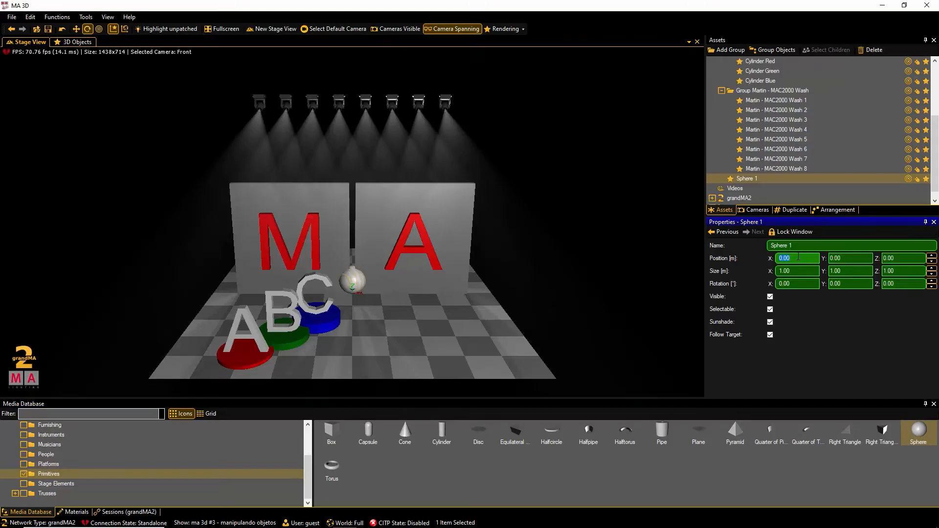
{"action": "type", "text": "2.5"}
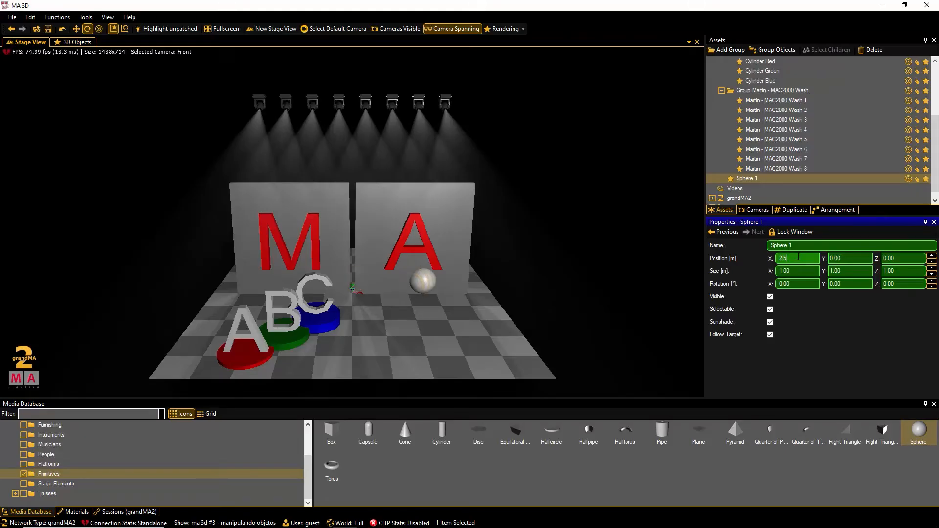
{"action": "left_click", "coordinate": [856, 257]}
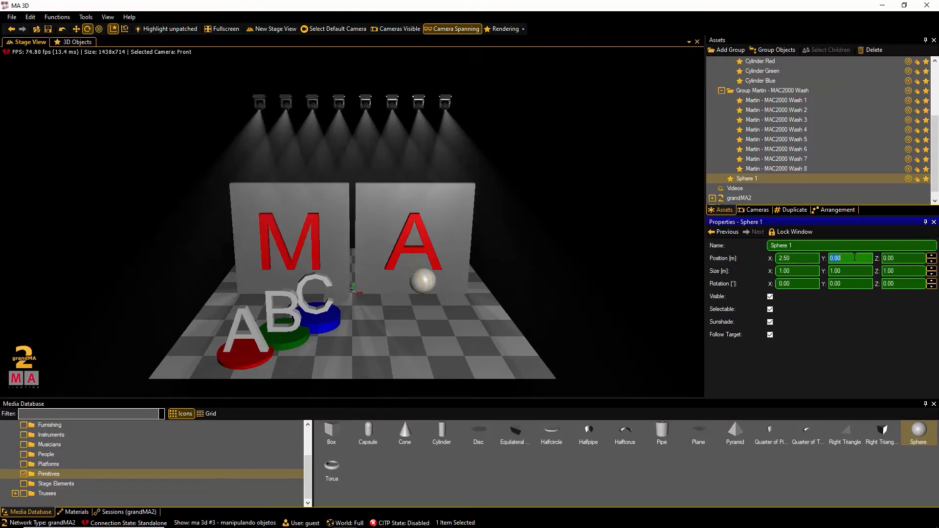
{"action": "type", "text": "-2.5"}
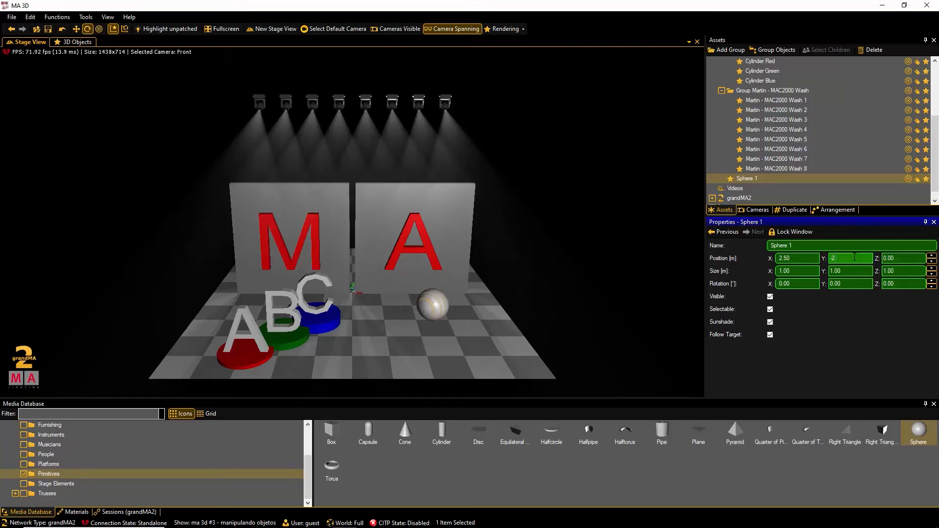
Set the sphere's size to 3 m in X, Y and Z, and its Z position to -1.5 m
{"action": "left_click", "coordinate": [798, 271]}
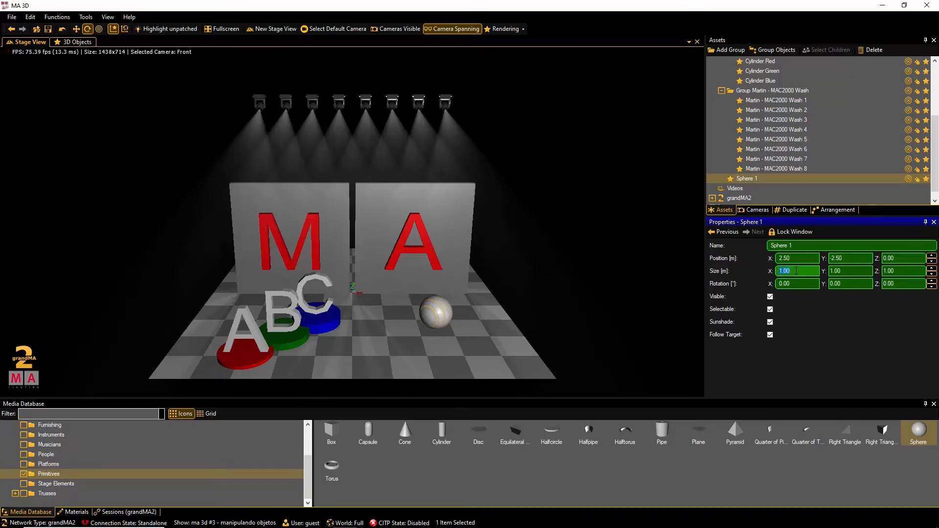
{"action": "type", "text": "3"}
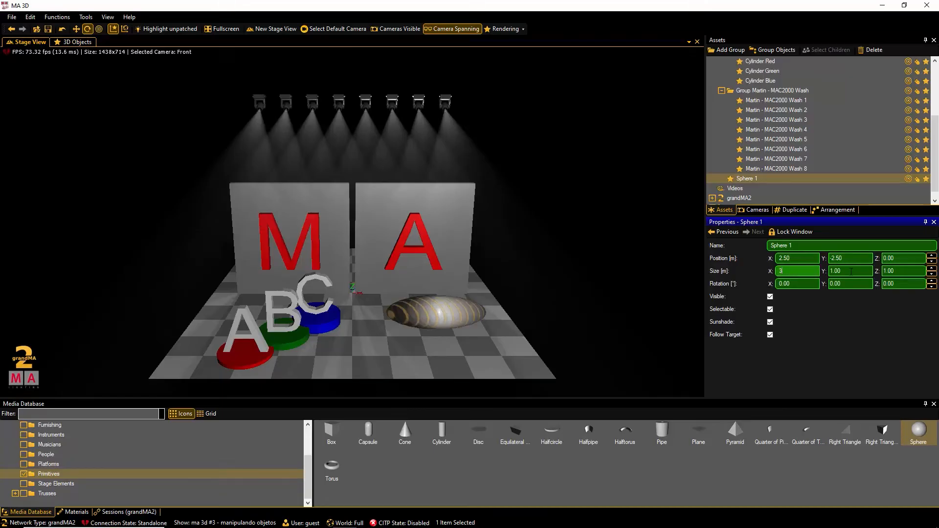
{"action": "left_click", "coordinate": [839, 272]}
{"action": "type", "text": "3"}
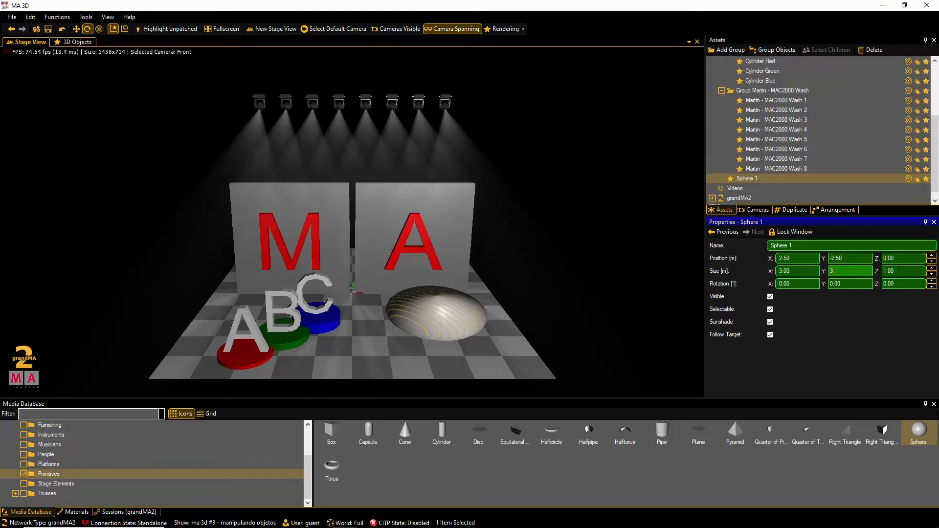
{"action": "left_click", "coordinate": [899, 271]}
{"action": "type", "text": "3"}
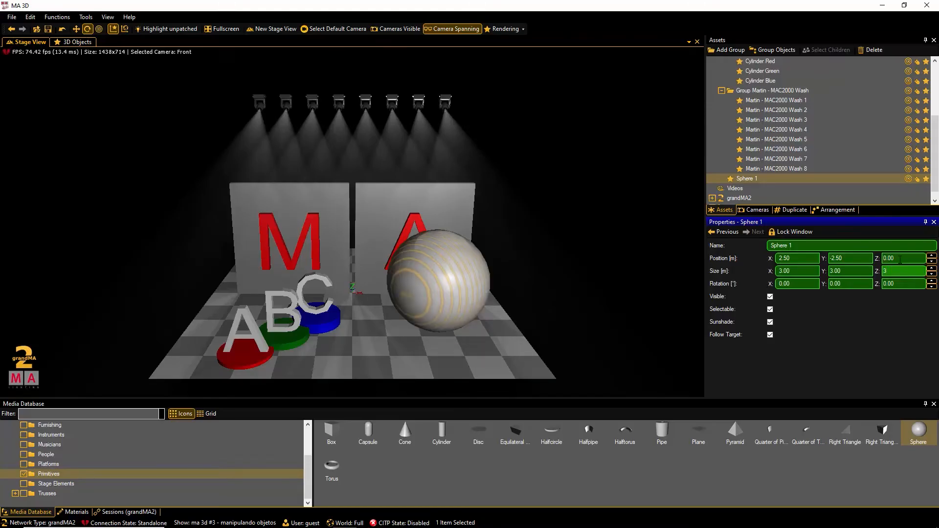
{"action": "left_click", "coordinate": [900, 259]}
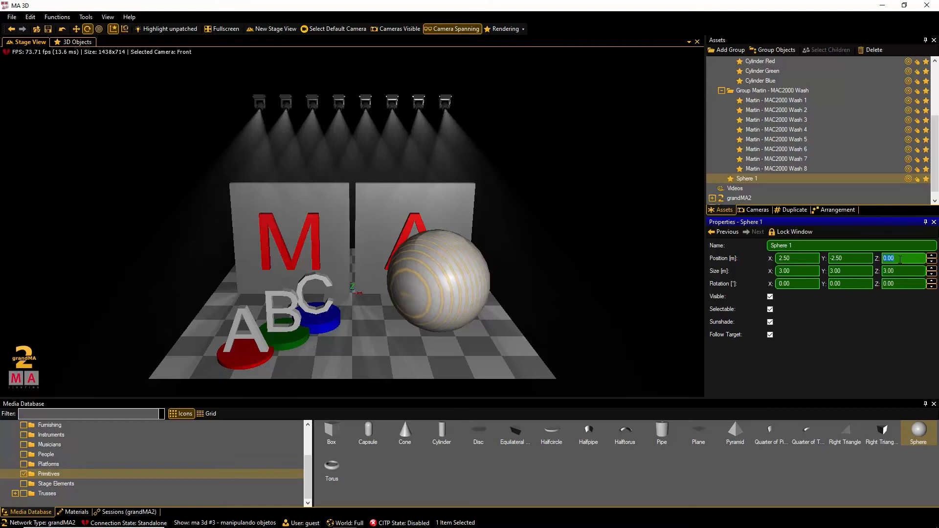
{"action": "type", "text": "-1.5"}
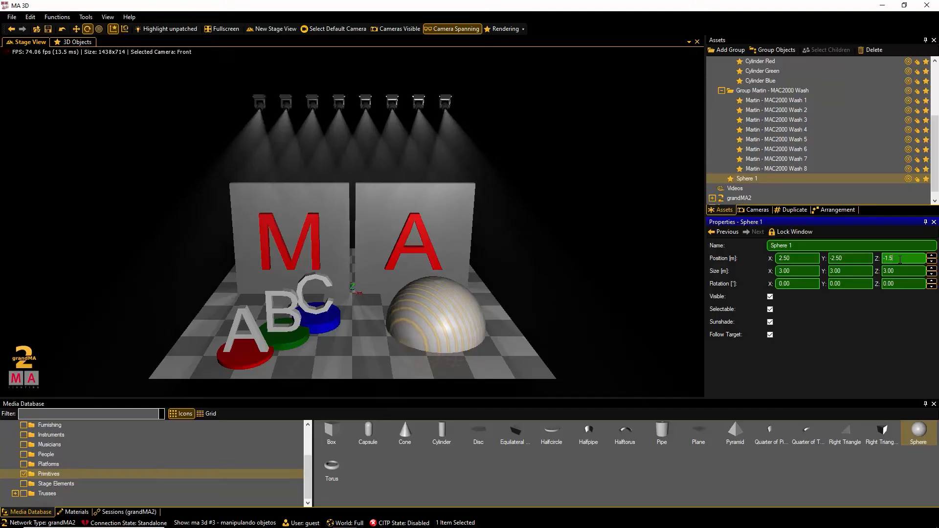
Add a Torus primitive to the stage and position it at X 2.5 m, Y -2.5 m
{"action": "double_click", "coordinate": [331, 464]}
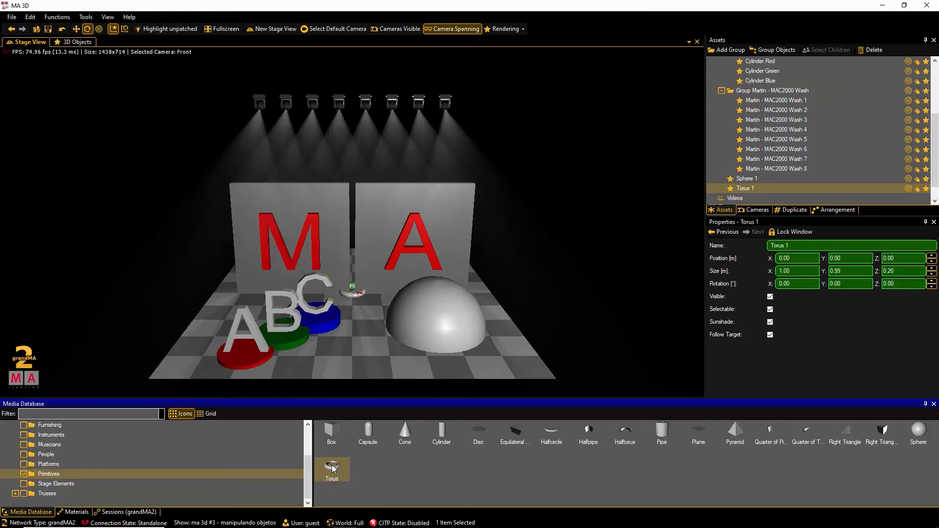
{"action": "left_click", "coordinate": [799, 258]}
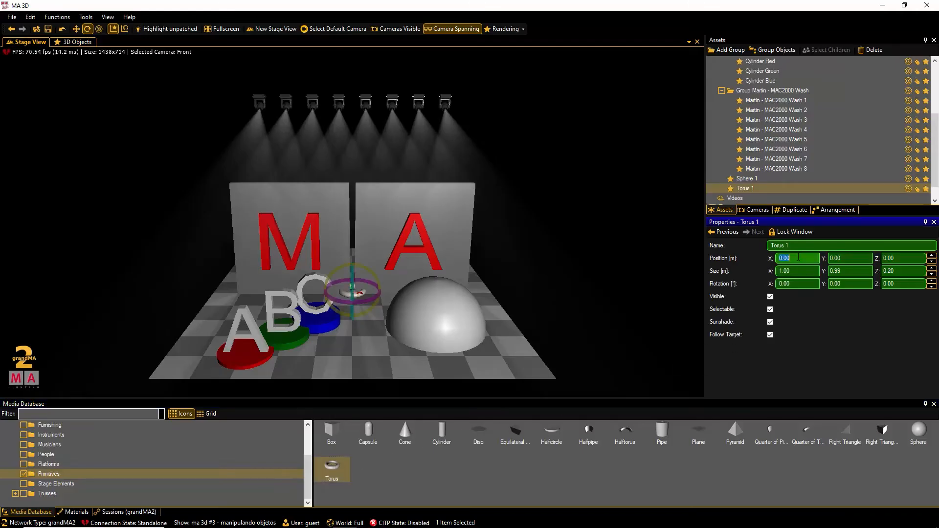
{"action": "type", "text": "2.5"}
{"action": "key", "text": "Return"}
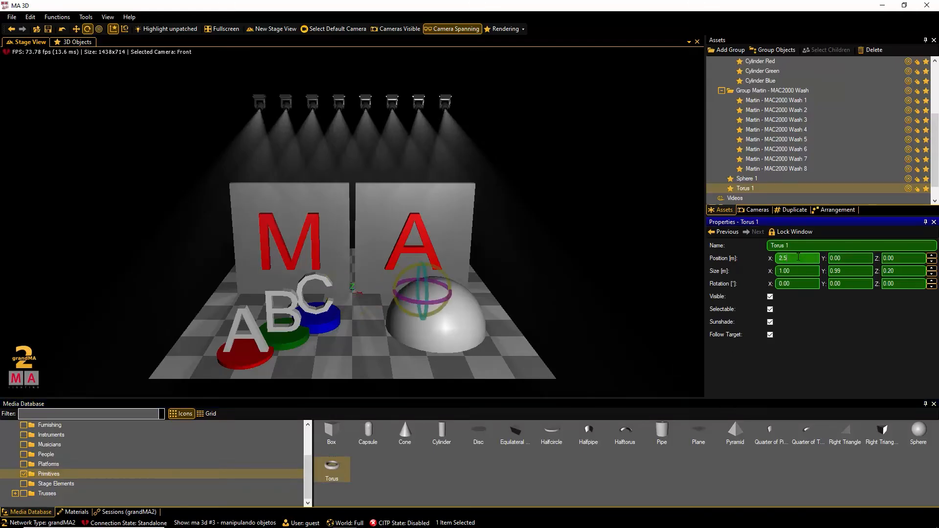
{"action": "left_click", "coordinate": [855, 259]}
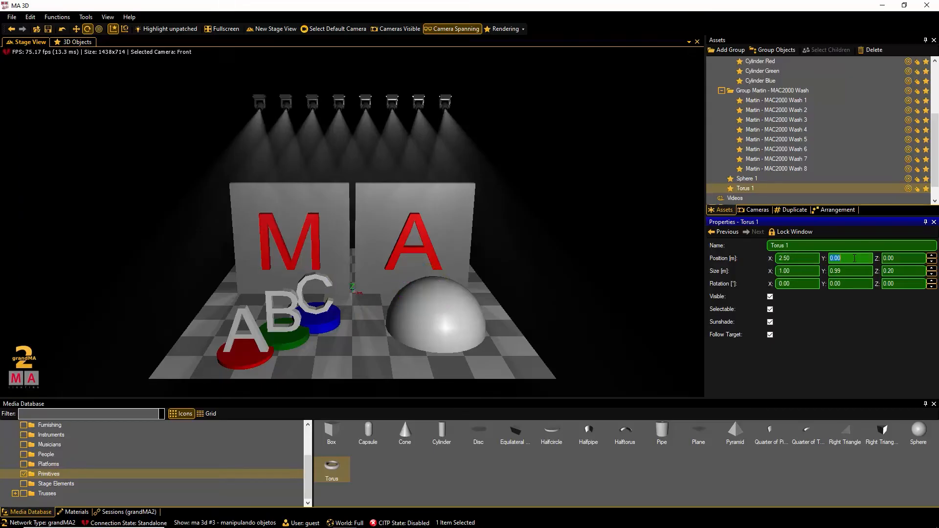
{"action": "type", "text": "-2.5"}
Set the torus's size to 4 m in both X and Y
{"action": "left_click", "coordinate": [802, 273]}
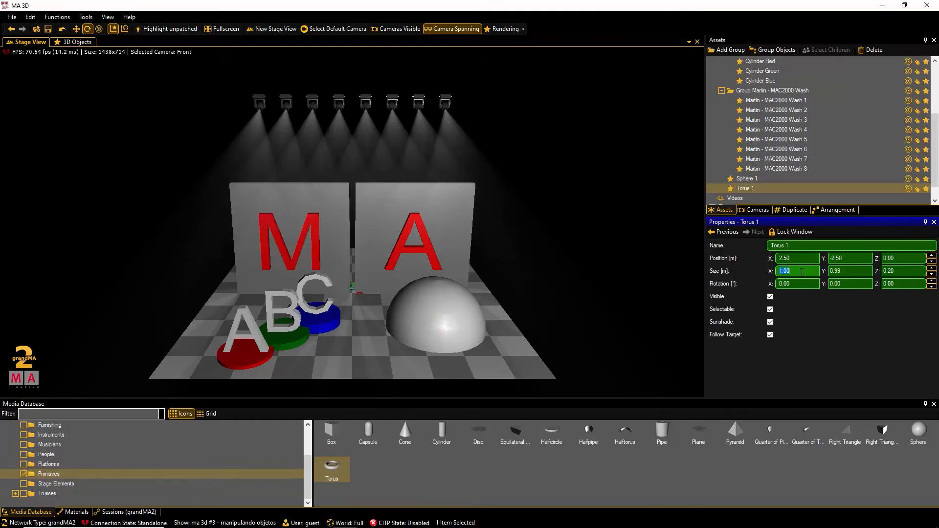
{"action": "type", "text": "4"}
{"action": "left_click", "coordinate": [850, 270]}
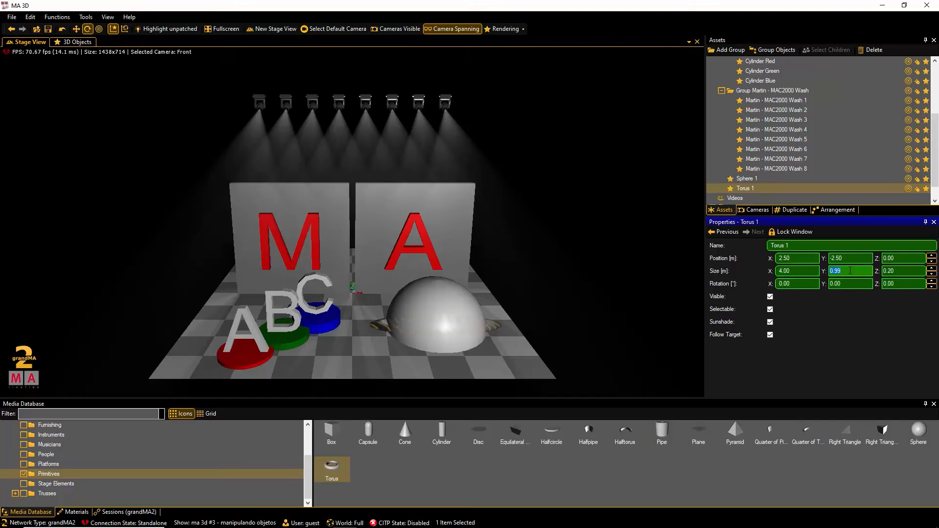
{"action": "type", "text": "4"}
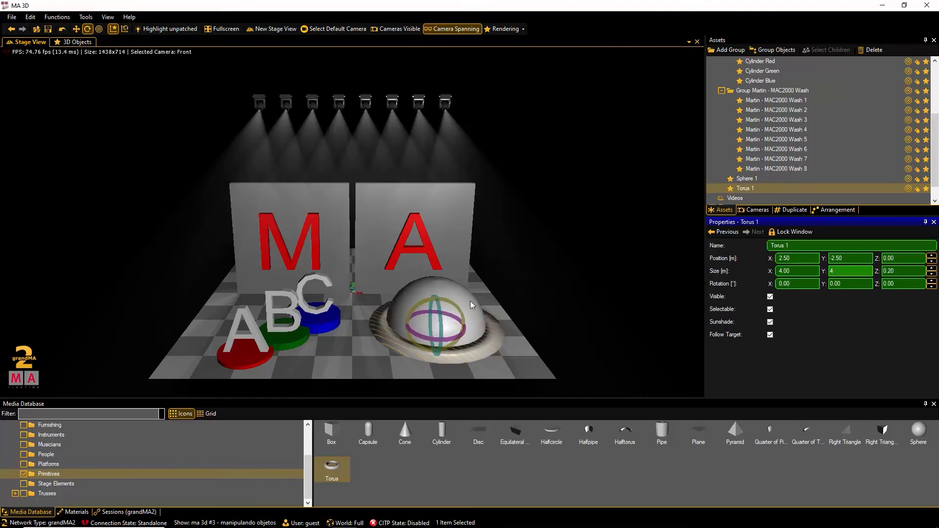
Change the diffuse color of the sphere's material to orange (255, 128, 0)
{"action": "left_click", "coordinate": [439, 300]}
{"action": "left_click", "coordinate": [420, 295]}
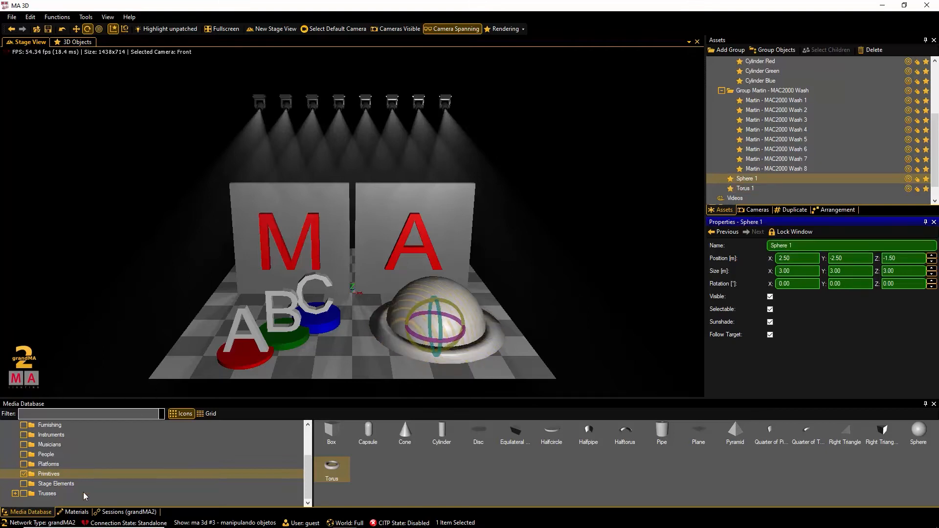
{"action": "left_click", "coordinate": [77, 512]}
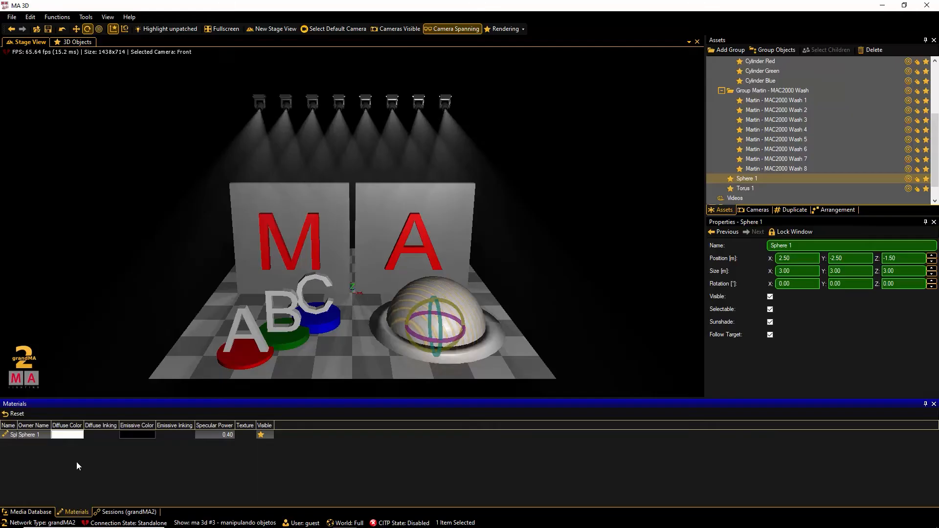
{"action": "left_click", "coordinate": [65, 437]}
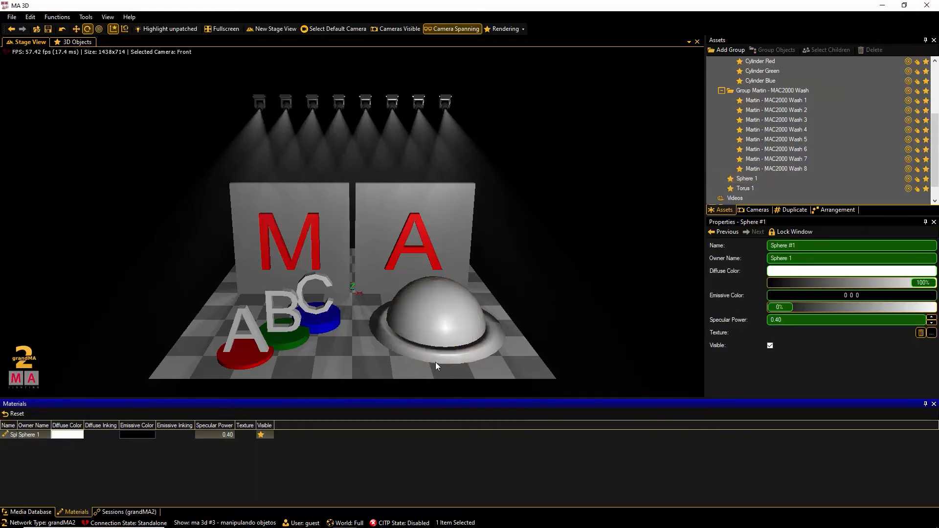
{"action": "left_click", "coordinate": [783, 275]}
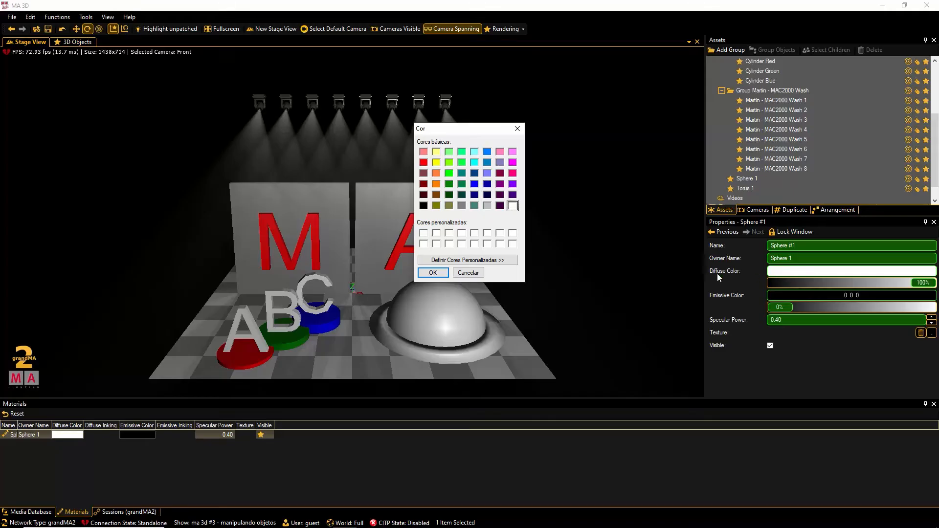
{"action": "left_click", "coordinate": [437, 184]}
{"action": "left_click", "coordinate": [433, 273]}
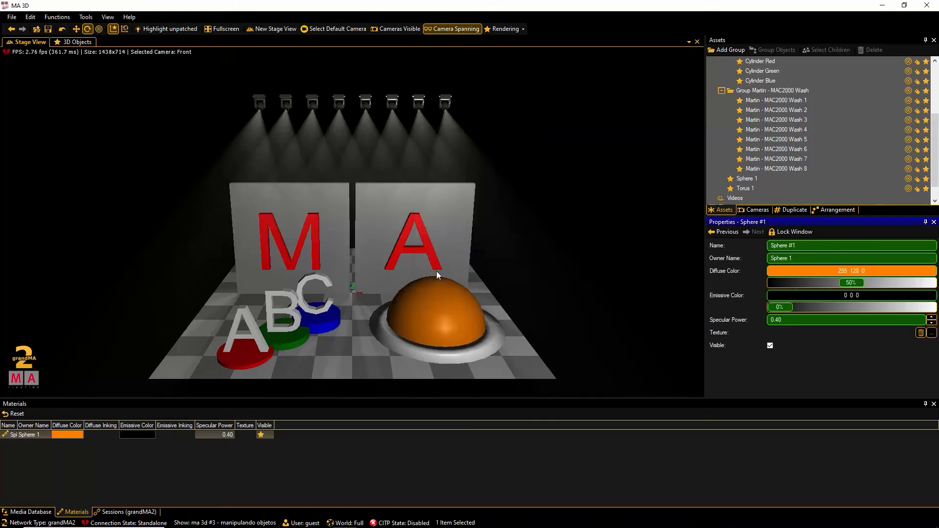
Change the diffuse color of the torus's material to grey (128, 128, 128)
{"action": "left_click", "coordinate": [460, 357]}
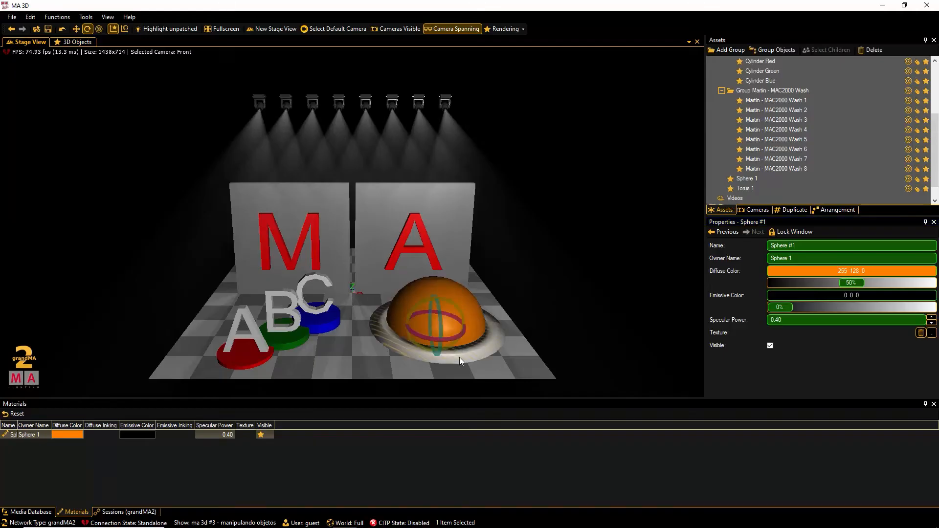
{"action": "left_click", "coordinate": [75, 438]}
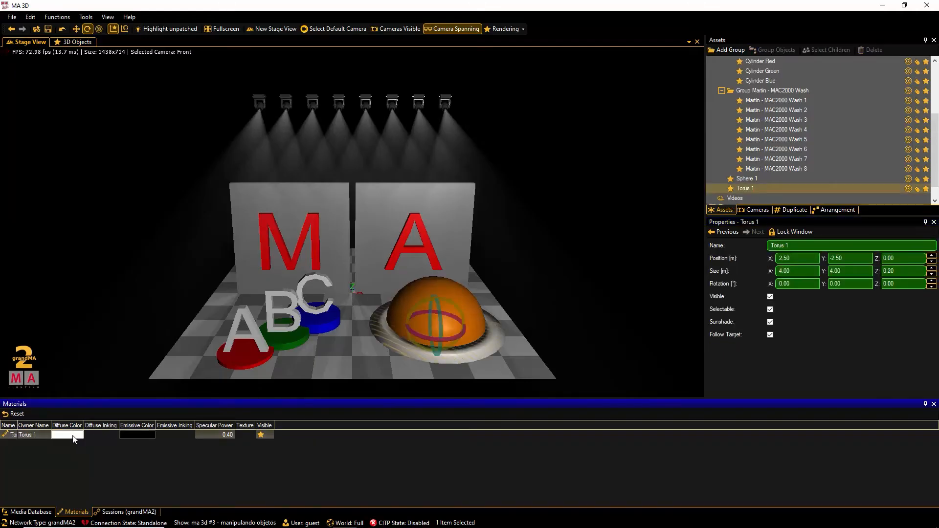
{"action": "left_click", "coordinate": [793, 274]}
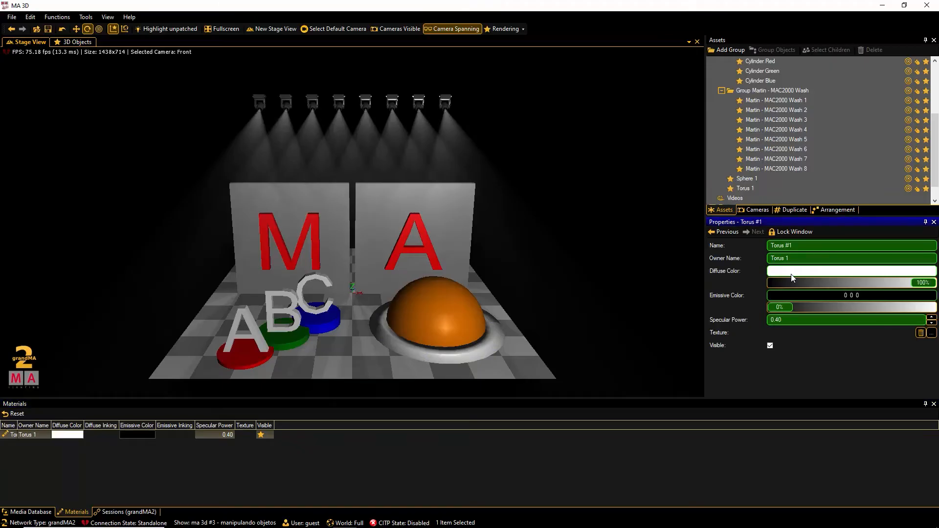
{"action": "left_click", "coordinate": [462, 206]}
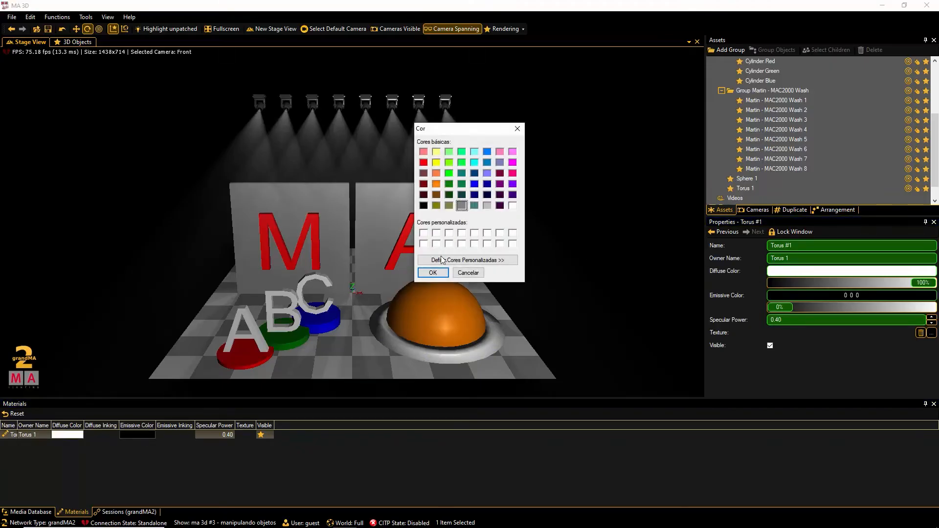
{"action": "left_click", "coordinate": [434, 272]}
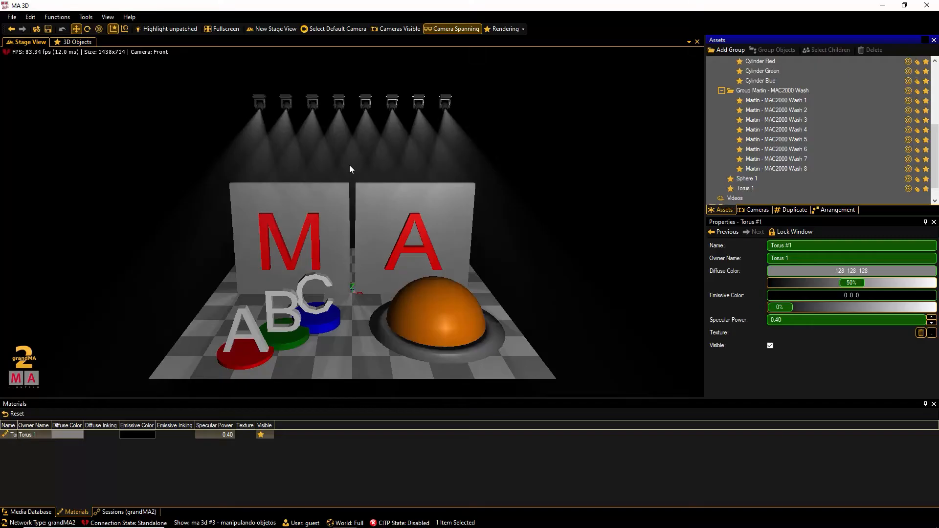
Examine the list of stage cameras and the properties of the Front/Left, Front View (2D) and Front cameras
{"action": "scroll", "coordinate": [765, 112], "scroll_direction": "up", "scroll_amount": 5}
{"action": "left_click", "coordinate": [712, 61]}
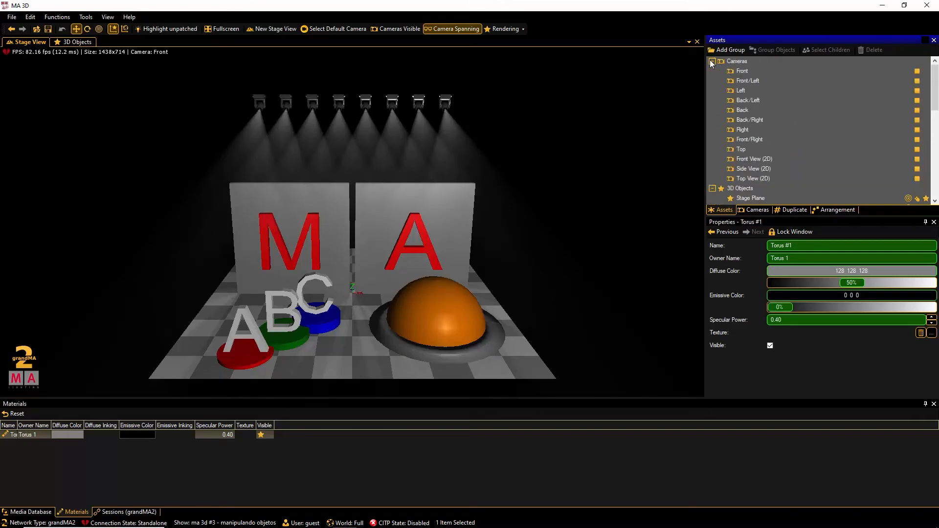
{"action": "left_click", "coordinate": [756, 210]}
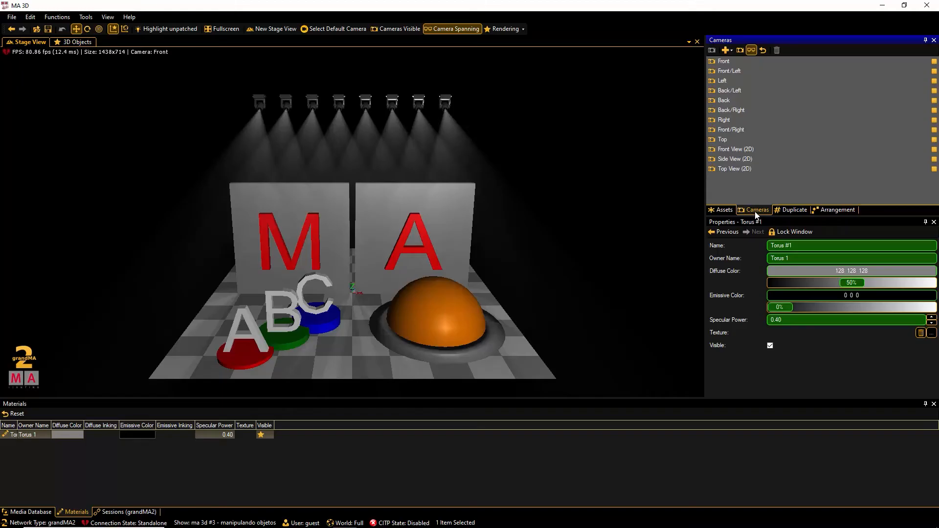
{"action": "left_click", "coordinate": [726, 72]}
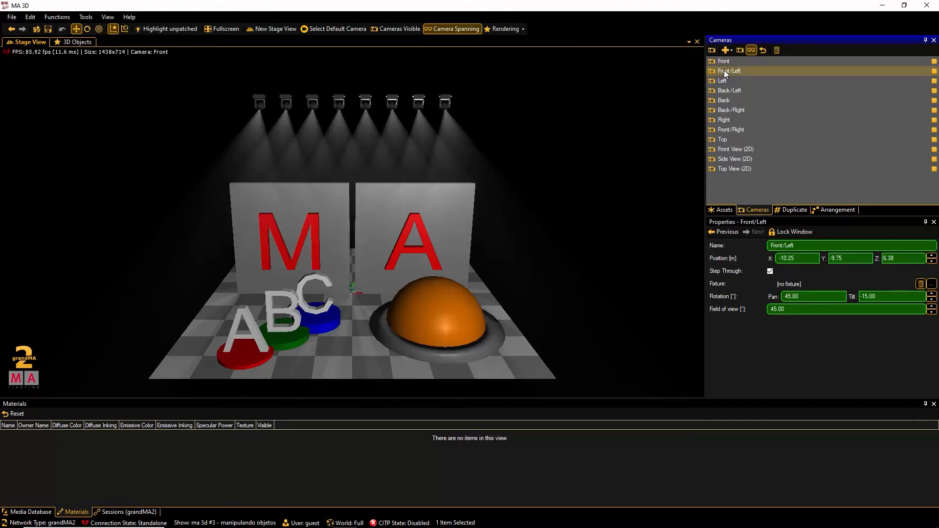
{"action": "left_click", "coordinate": [729, 149]}
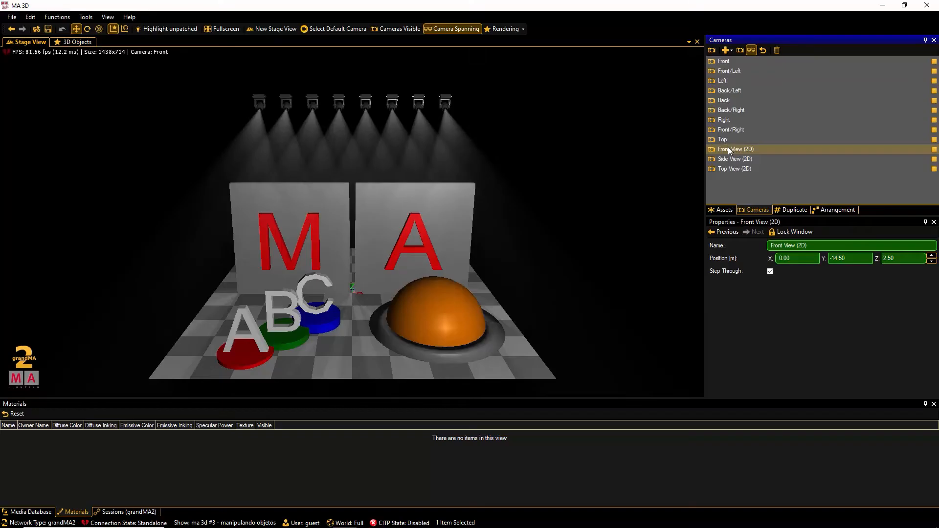
{"action": "left_click", "coordinate": [725, 61]}
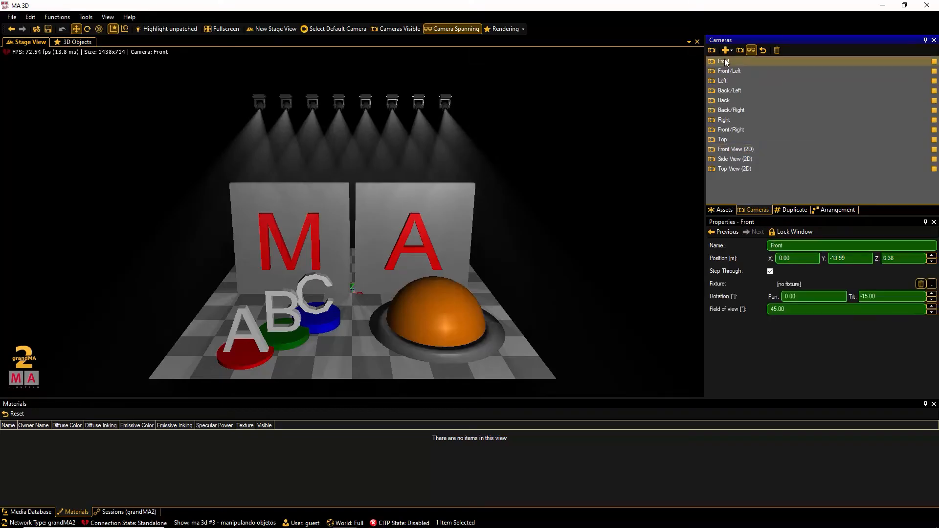
Check which camera types can be added to the stage
{"action": "left_click", "coordinate": [726, 51]}
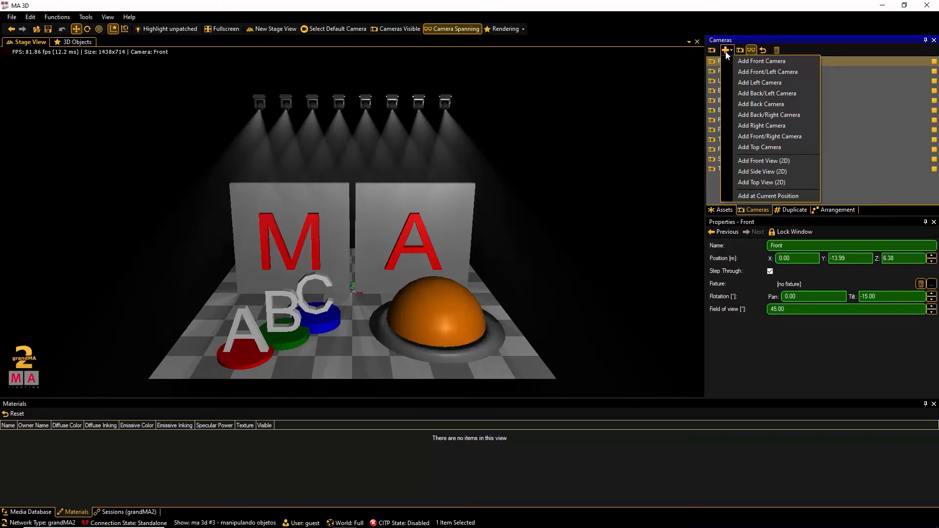
{"action": "left_click", "coordinate": [726, 52]}
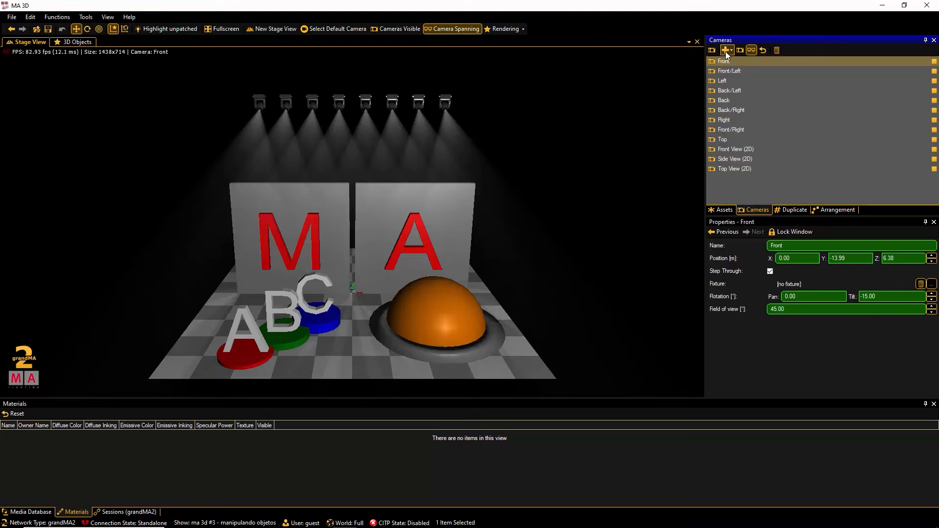
View the stage through the Front/Left, Left and Back cameras in turn
{"action": "left_click", "coordinate": [340, 29]}
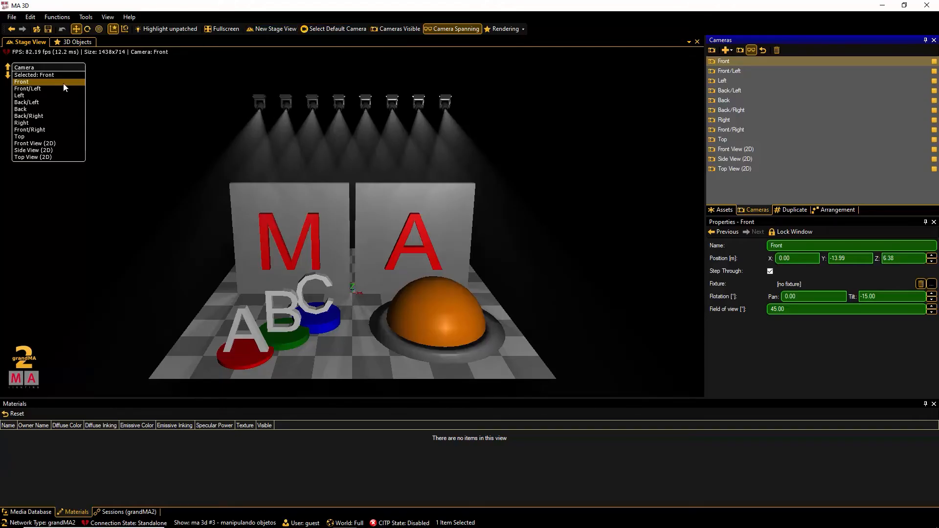
{"action": "left_click", "coordinate": [30, 89]}
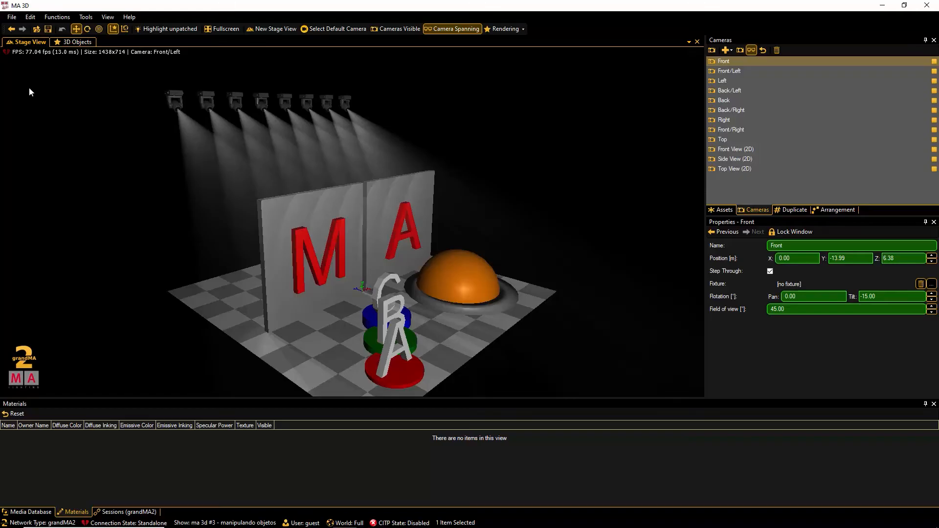
{"action": "left_click", "coordinate": [341, 30]}
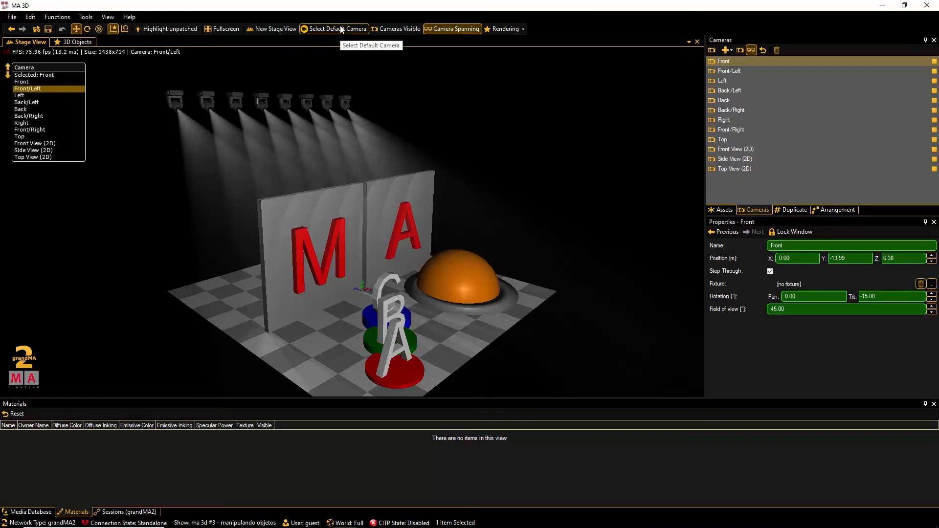
{"action": "left_click", "coordinate": [19, 93]}
{"action": "left_click", "coordinate": [325, 30]}
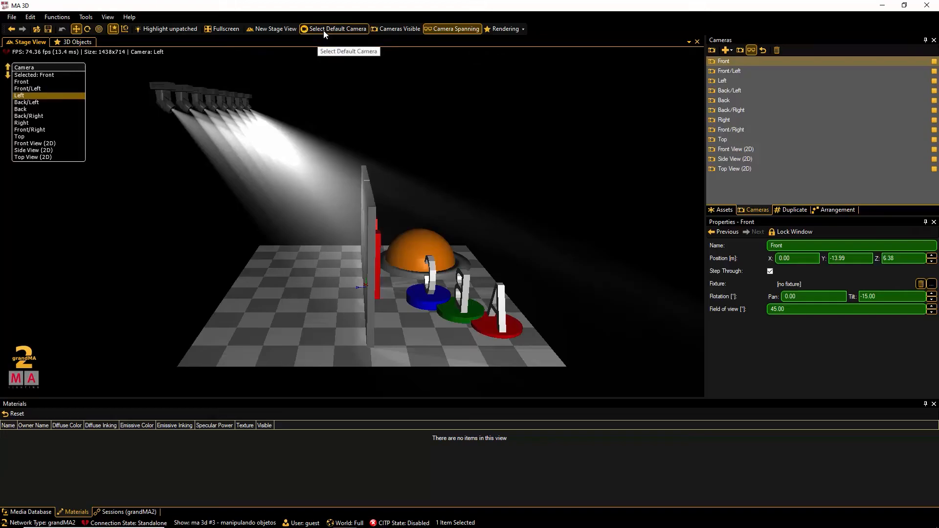
{"action": "left_click", "coordinate": [21, 110]}
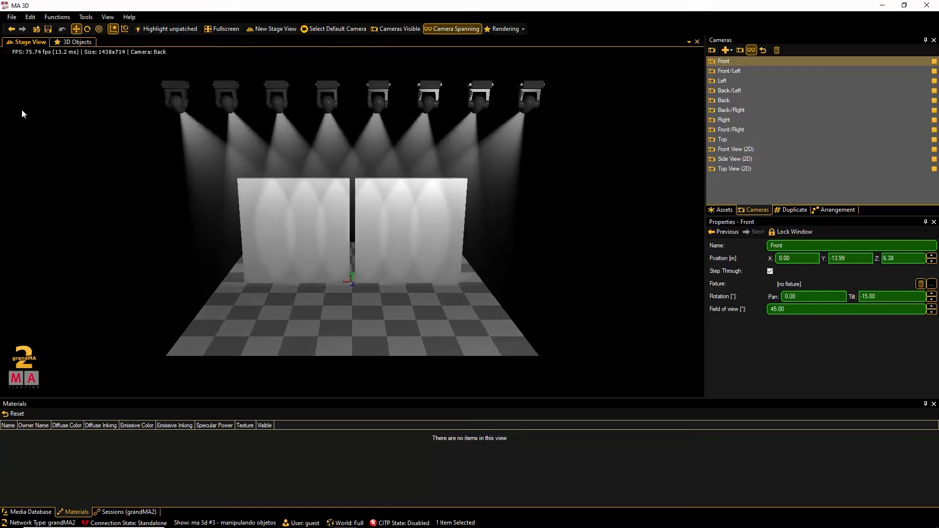
View the stage through the Top, Front View (2D) and Top View (2D) cameras, and return to the Front camera
{"action": "left_click", "coordinate": [330, 29]}
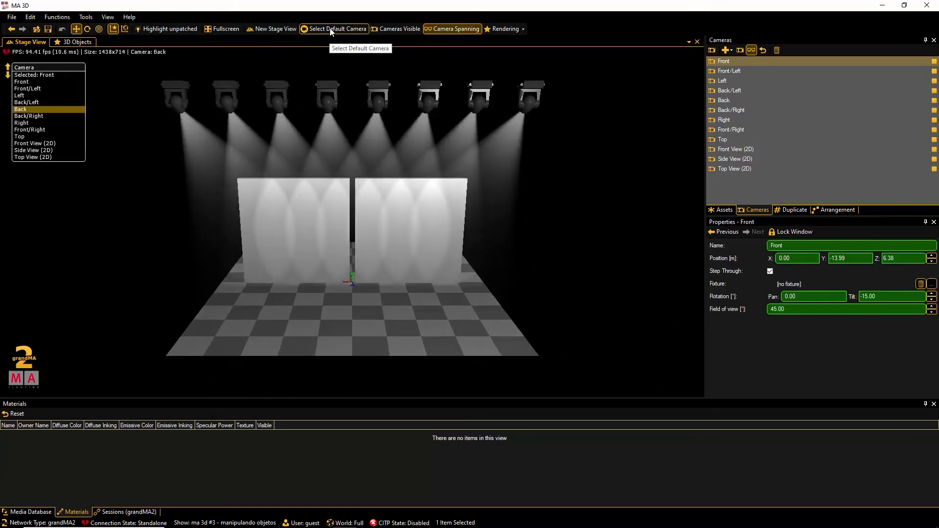
{"action": "left_click", "coordinate": [20, 136]}
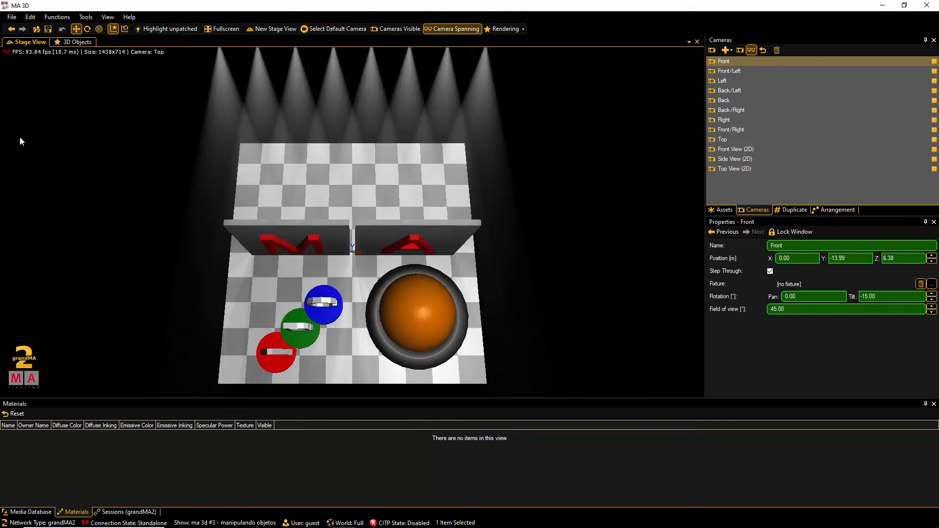
{"action": "left_click", "coordinate": [334, 32]}
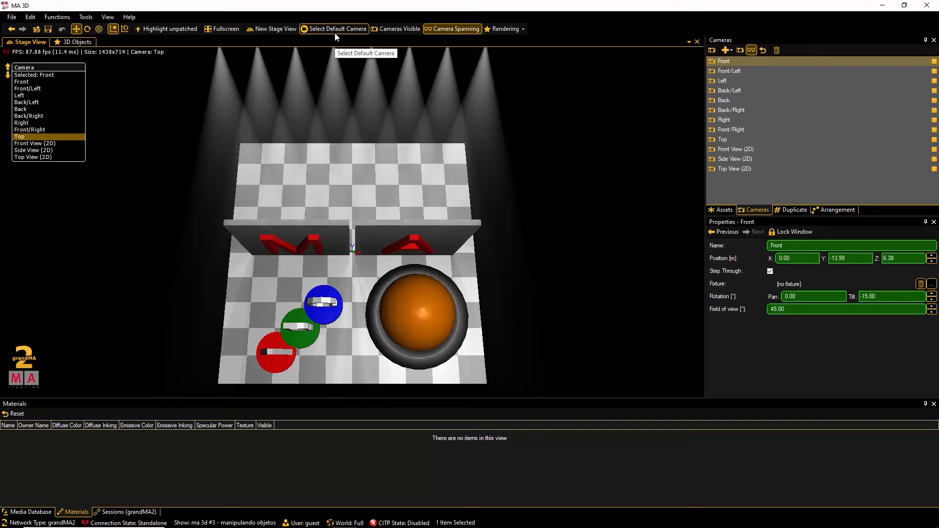
{"action": "left_click", "coordinate": [33, 143]}
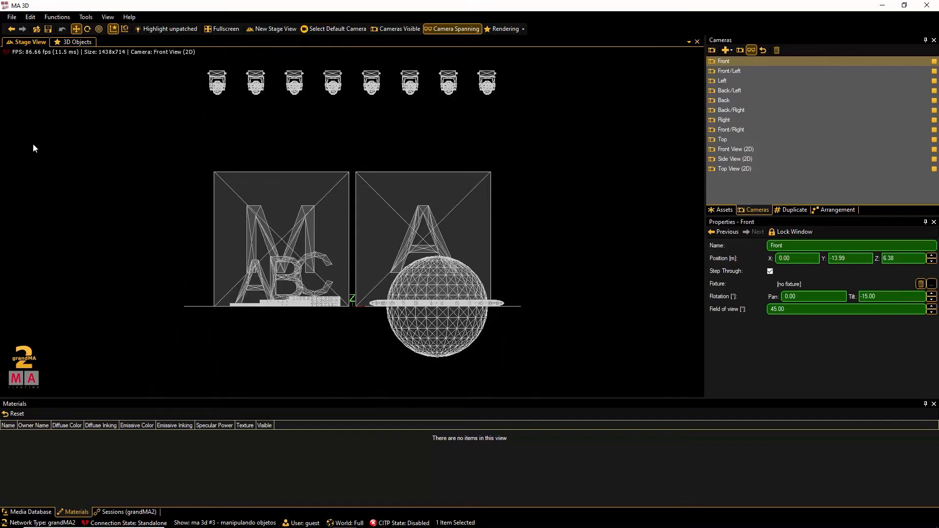
{"action": "left_click", "coordinate": [334, 29]}
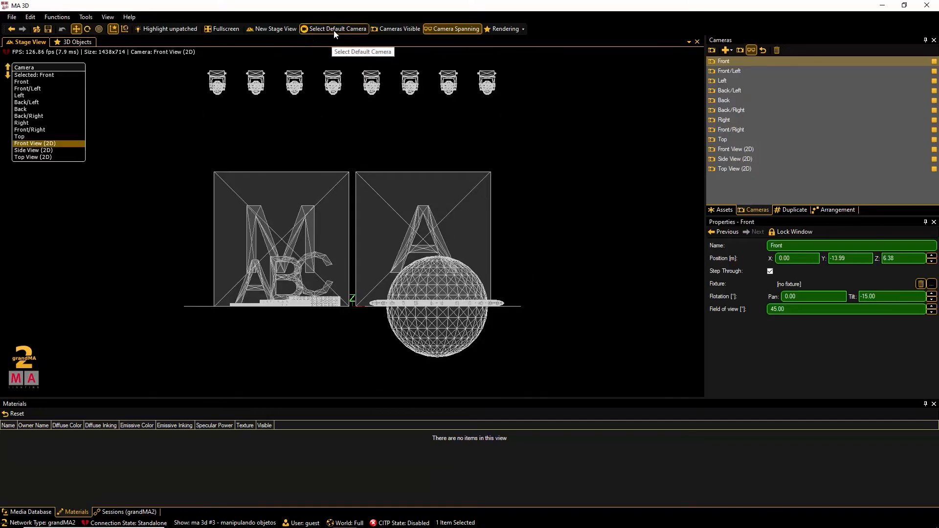
{"action": "left_click", "coordinate": [28, 157]}
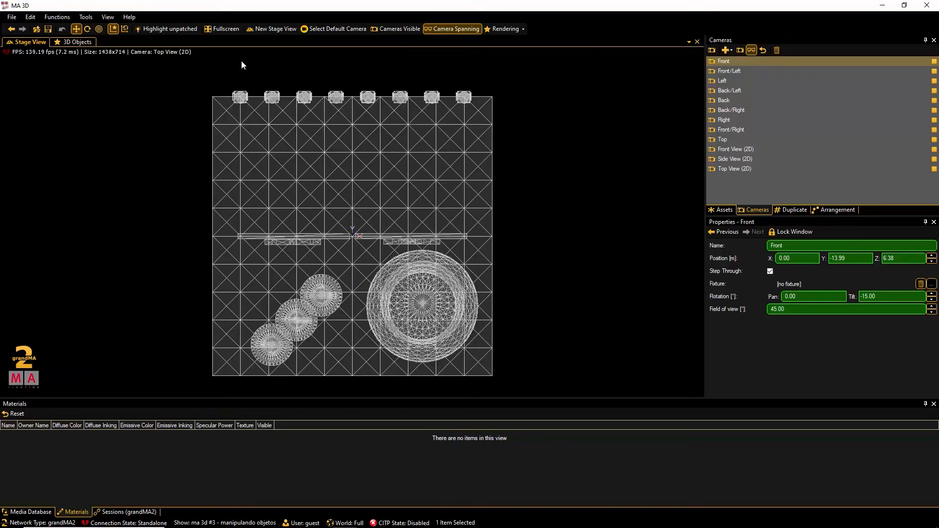
{"action": "left_click", "coordinate": [326, 33]}
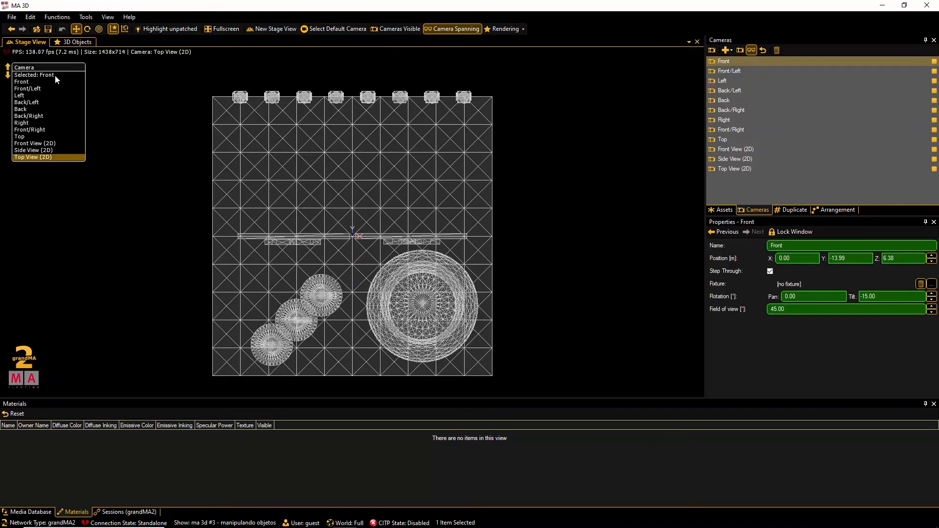
{"action": "left_click", "coordinate": [26, 82]}
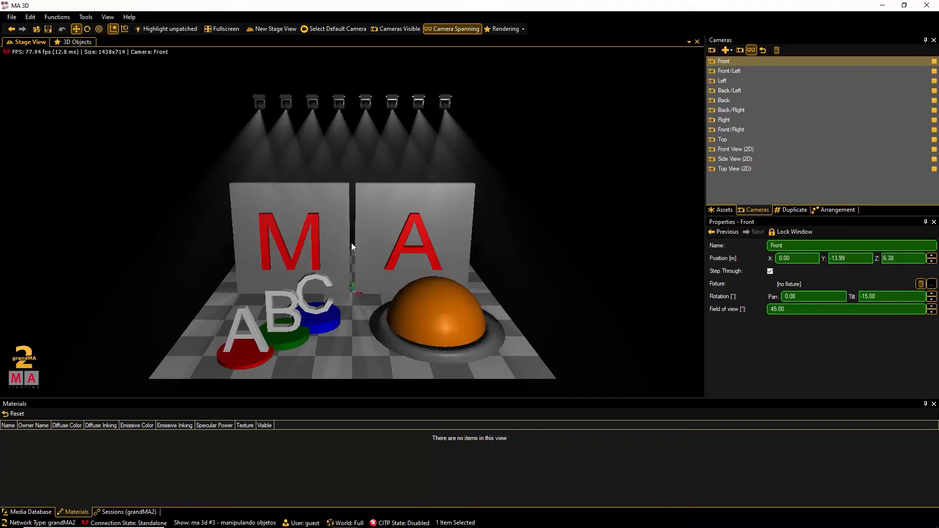
Try moving, panning and orbiting the Front camera, undoing each movement
{"action": "mouse_move", "coordinate": [351, 242]}
{"action": "right_mouse_down"}
{"action": "mouse_move", "coordinate": [344, 310]}
{"action": "mouse_move", "coordinate": [362, 291]}
{"action": "mouse_move", "coordinate": [357, 245]}
{"action": "mouse_move", "coordinate": [476, 237]}
{"action": "mouse_move", "coordinate": [326, 247]}
{"action": "mouse_move", "coordinate": [273, 237]}
{"action": "mouse_move", "coordinate": [357, 240]}
{"action": "mouse_move", "coordinate": [362, 143]}
{"action": "mouse_move", "coordinate": [363, 248]}
{"action": "right_mouse_up"}
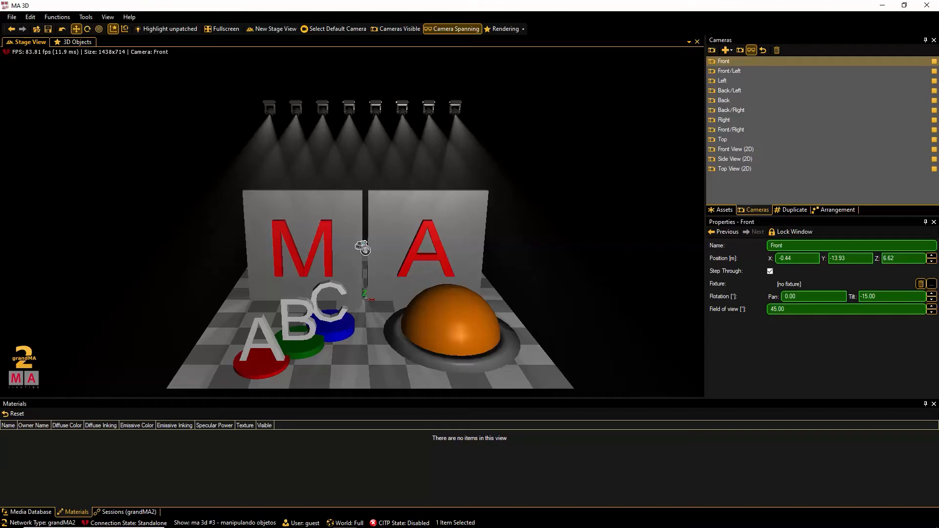
{"action": "key", "text": "ctrl+z"}
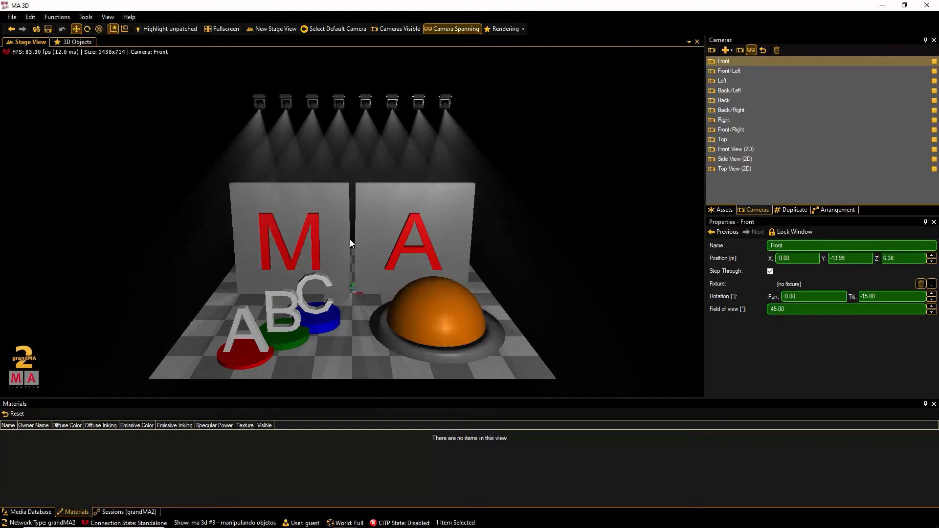
{"action": "mouse_move", "coordinate": [350, 239]}
{"action": "left_mouse_down"}
{"action": "mouse_move", "coordinate": [486, 225]}
{"action": "mouse_move", "coordinate": [340, 210]}
{"action": "mouse_move", "coordinate": [213, 240]}
{"action": "mouse_move", "coordinate": [331, 142]}
{"action": "mouse_move", "coordinate": [347, 246]}
{"action": "mouse_move", "coordinate": [346, 321]}
{"action": "mouse_move", "coordinate": [347, 239]}
{"action": "left_mouse_up"}
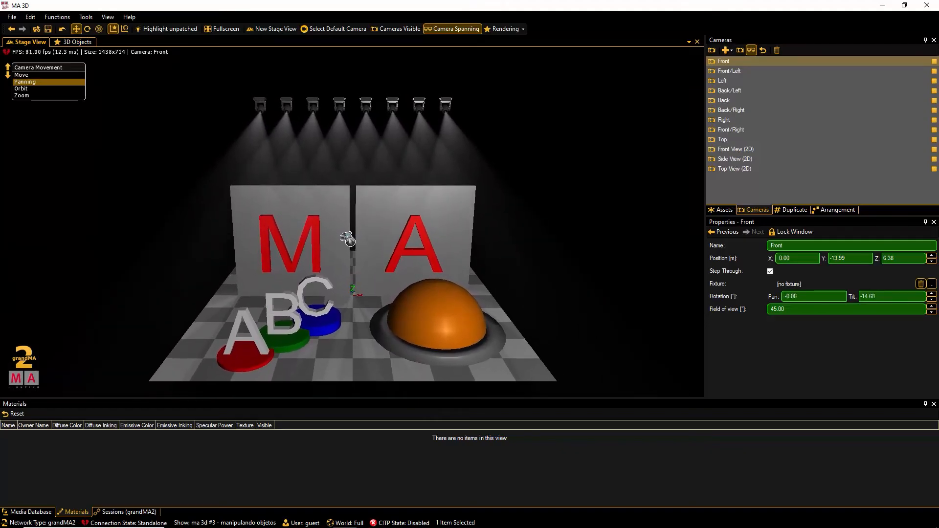
{"action": "key", "text": "ctrl+z"}
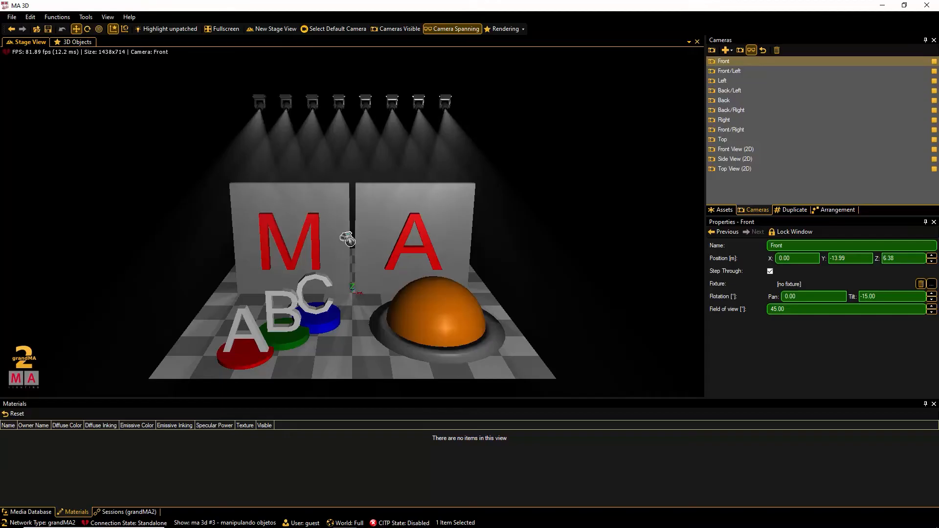
{"action": "right_click_drag", "start_coordinate": [351, 241], "coordinate": [351, 242]}
{"action": "key", "text": "ctrl+z"}
Zoom the Front camera out and in, and bring it back to its starting distance
{"action": "scroll", "coordinate": [351, 241], "scroll_direction": "down", "scroll_amount": 5}
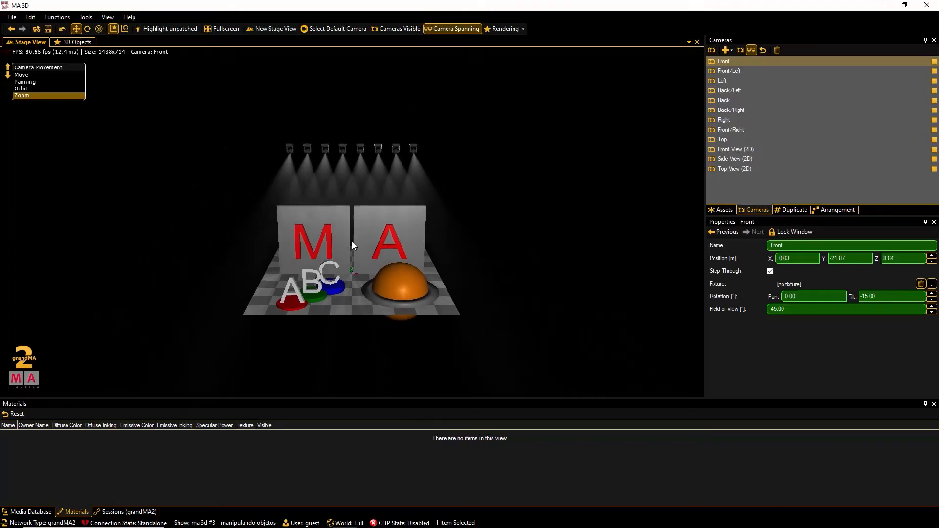
{"action": "scroll", "coordinate": [349, 242], "scroll_direction": "up", "scroll_amount": 6}
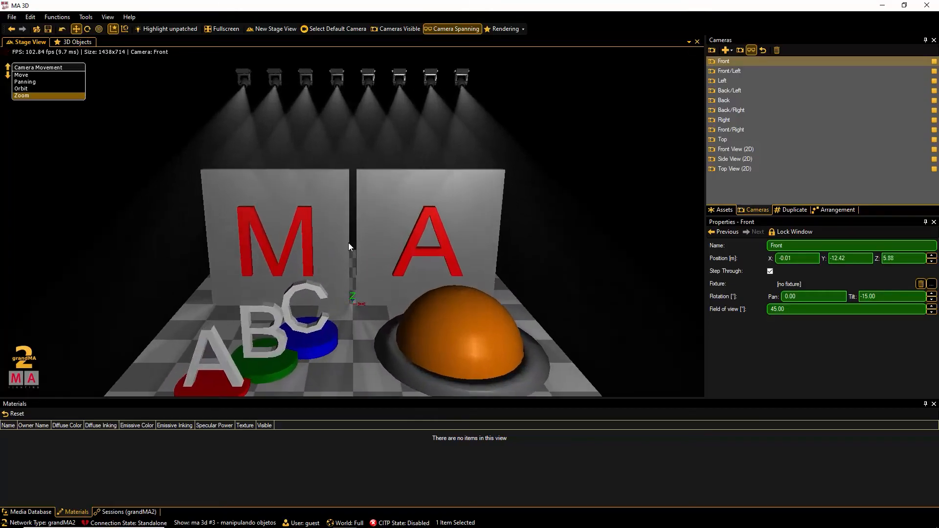
{"action": "scroll", "coordinate": [349, 243], "scroll_direction": "up", "scroll_amount": 3}
{"action": "scroll", "coordinate": [351, 242], "scroll_direction": "down", "scroll_amount": 5}
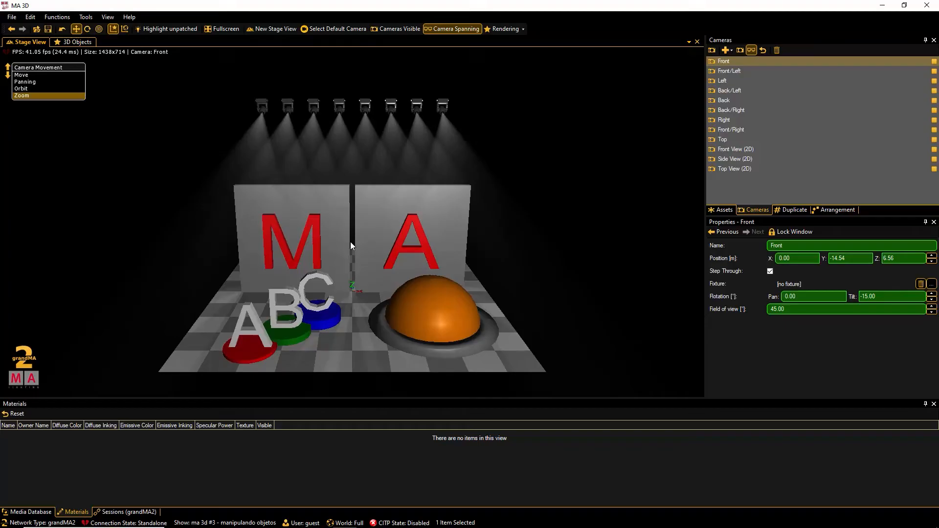
{"action": "scroll", "coordinate": [351, 242], "scroll_direction": "up", "scroll_amount": 1}
{"action": "scroll", "coordinate": [350, 242], "scroll_direction": "up", "scroll_amount": 1}
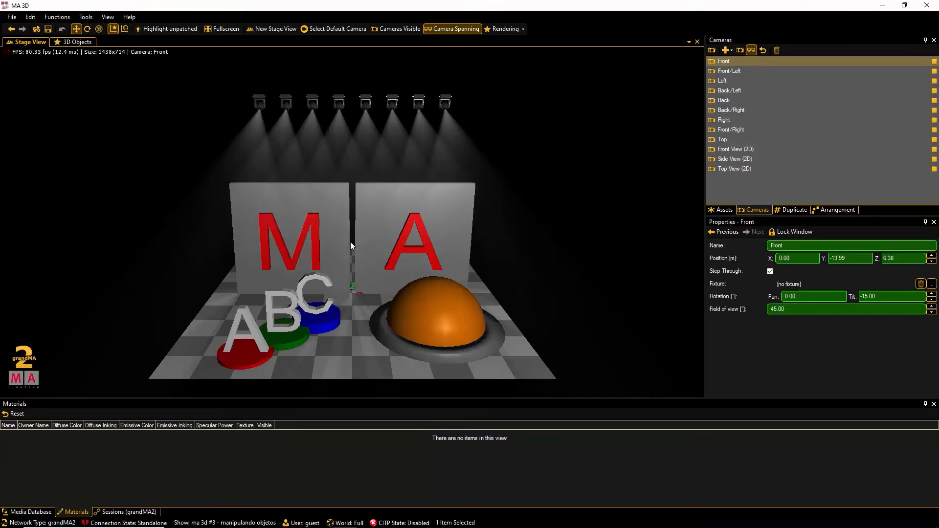
Collapse the Cameras group in the assets list and hide the Martin - MAC2000 Wash 5 to 8 fixtures
{"action": "left_click", "coordinate": [721, 211]}
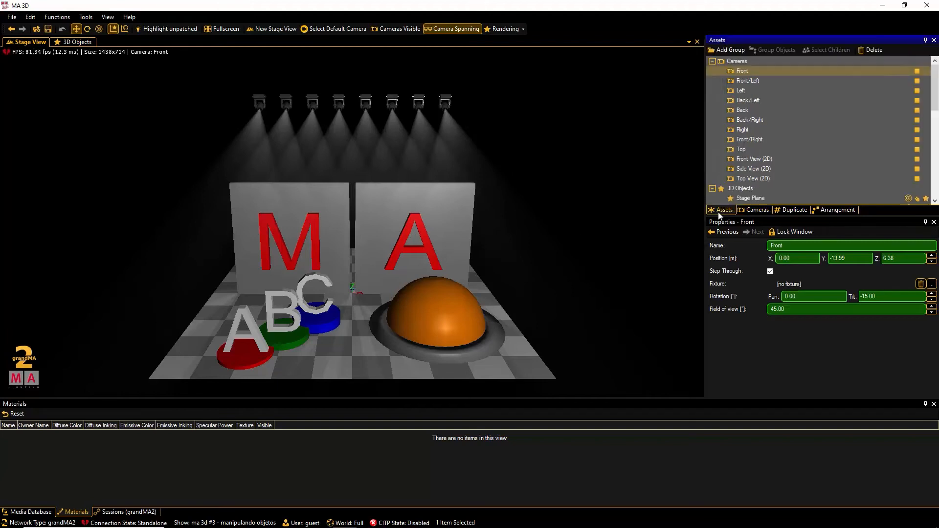
{"action": "left_click", "coordinate": [712, 61]}
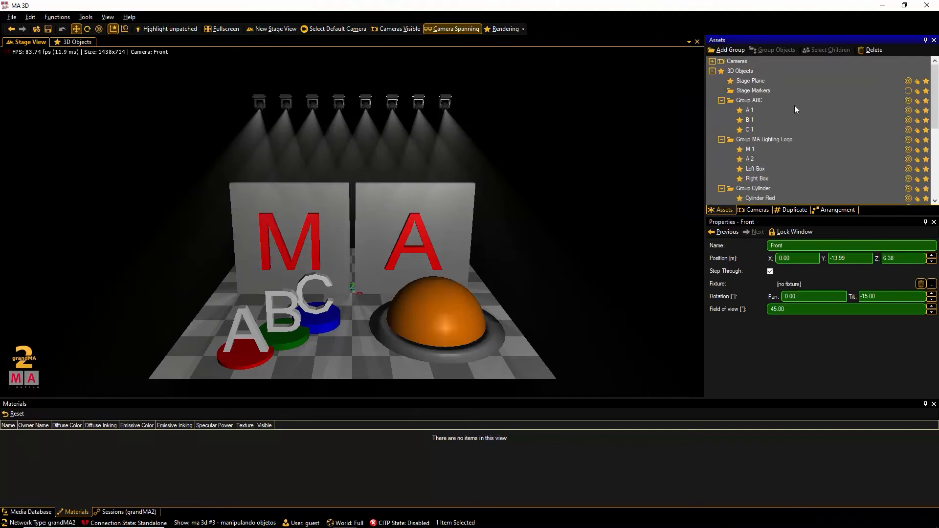
{"action": "scroll", "coordinate": [852, 157], "scroll_direction": "down", "scroll_amount": 5}
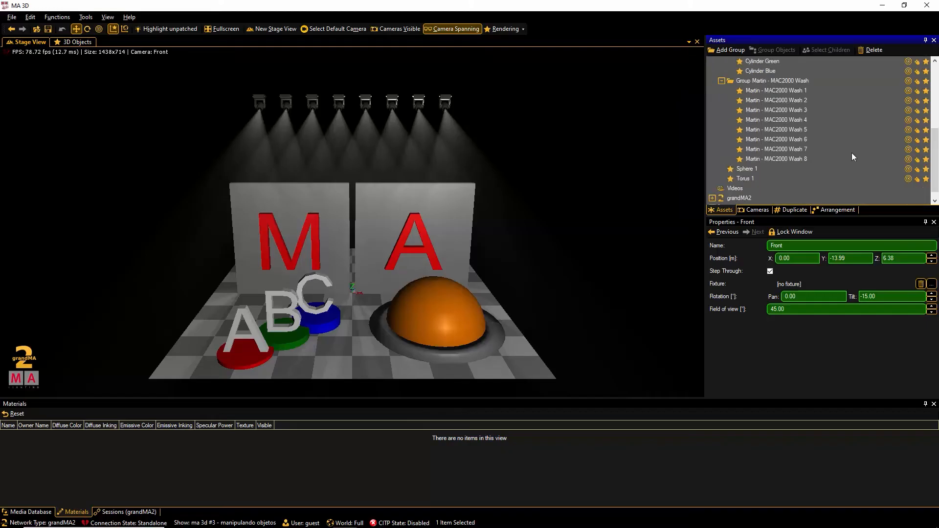
{"action": "left_click", "coordinate": [926, 159]}
{"action": "left_click", "coordinate": [927, 150]}
{"action": "left_click", "coordinate": [927, 140]}
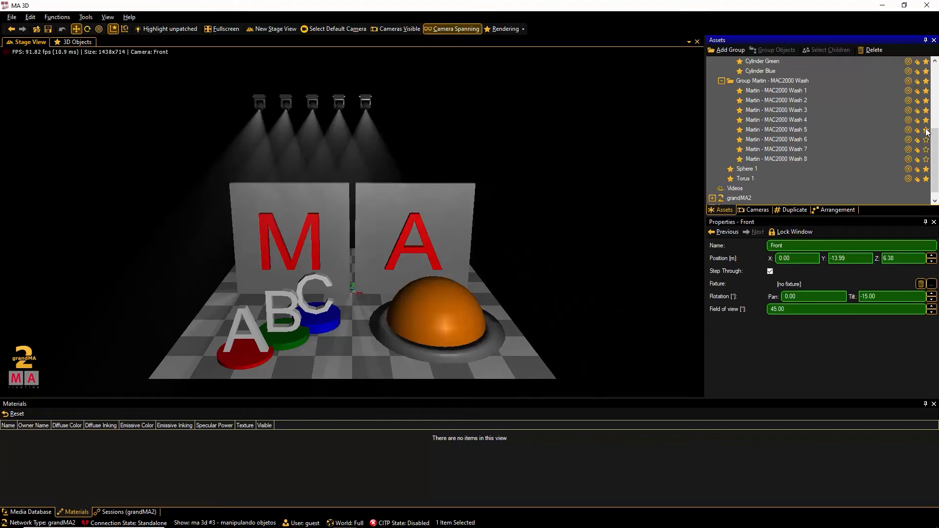
{"action": "left_click", "coordinate": [927, 130]}
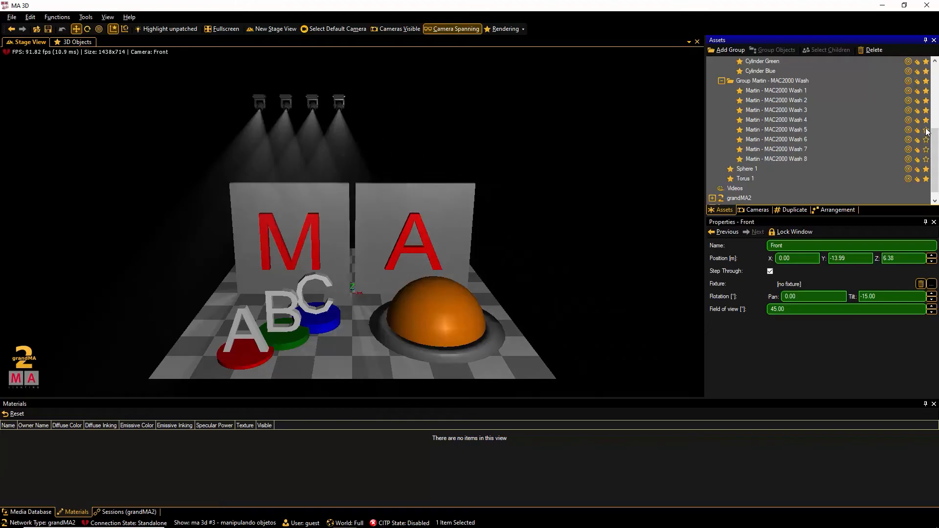
Toggle the whole Martin - MAC2000 Wash group off and on, and make fixtures 5 to 8 visible again
{"action": "left_click", "coordinate": [926, 82]}
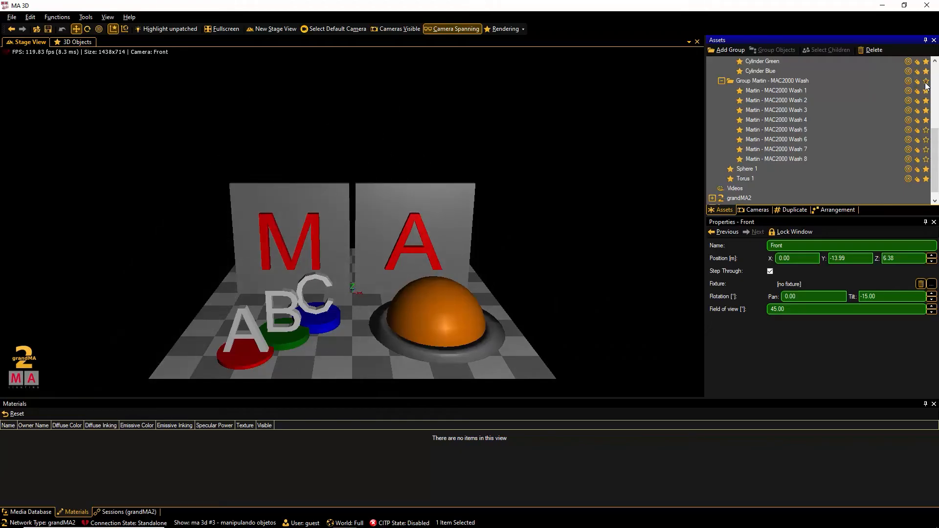
{"action": "left_click", "coordinate": [926, 83]}
{"action": "left_click", "coordinate": [927, 129]}
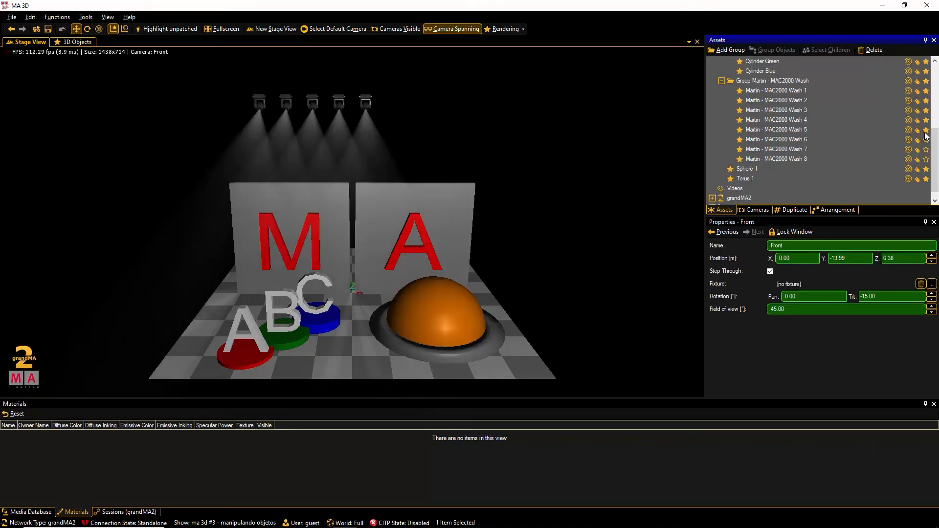
{"action": "left_click", "coordinate": [927, 140]}
{"action": "left_click", "coordinate": [926, 150]}
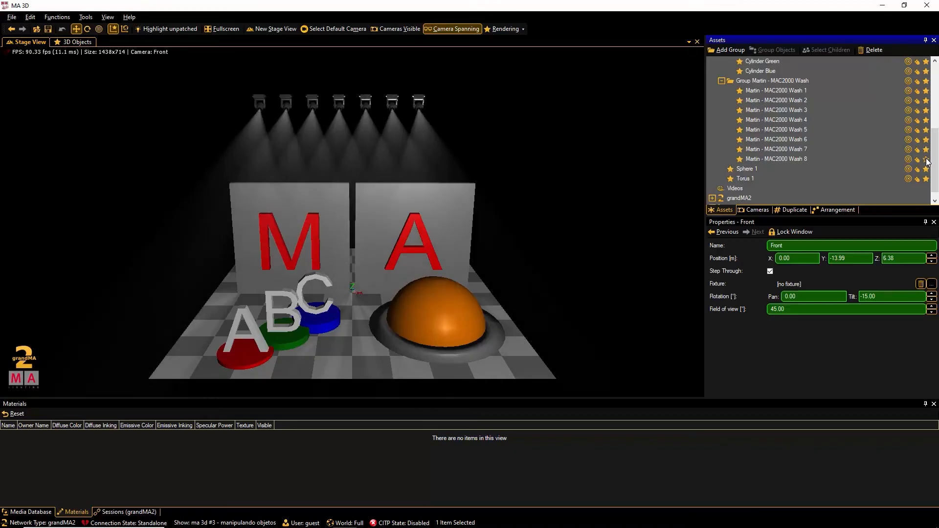
{"action": "left_click", "coordinate": [927, 160]}
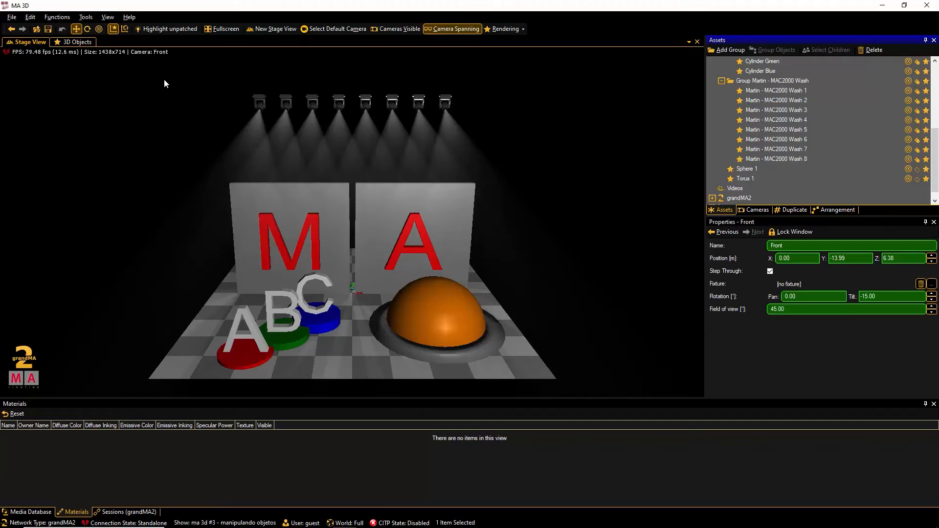
Test the selection lock on Sphere 1 and Torus 1 by frame-selecting the whole stage, and clear the selection
{"action": "left_click", "coordinate": [188, 91]}
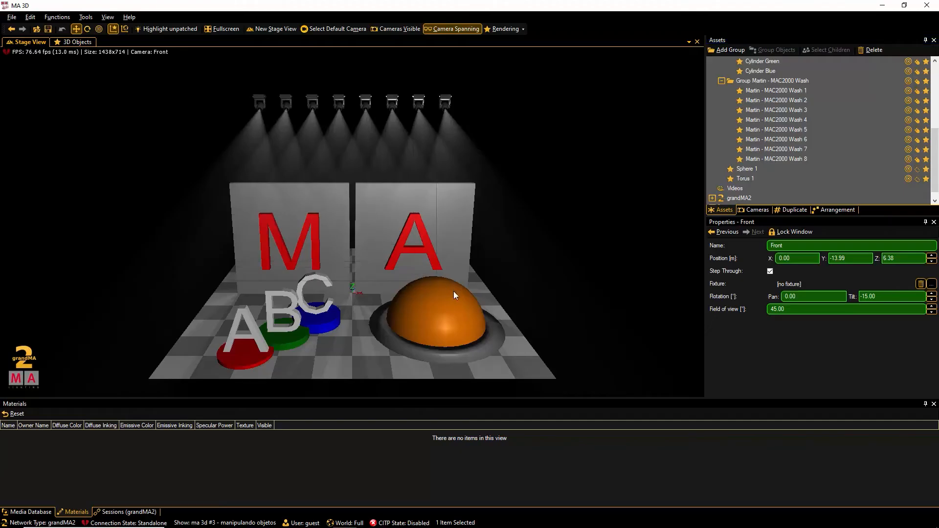
{"action": "left_click", "coordinate": [572, 391]}
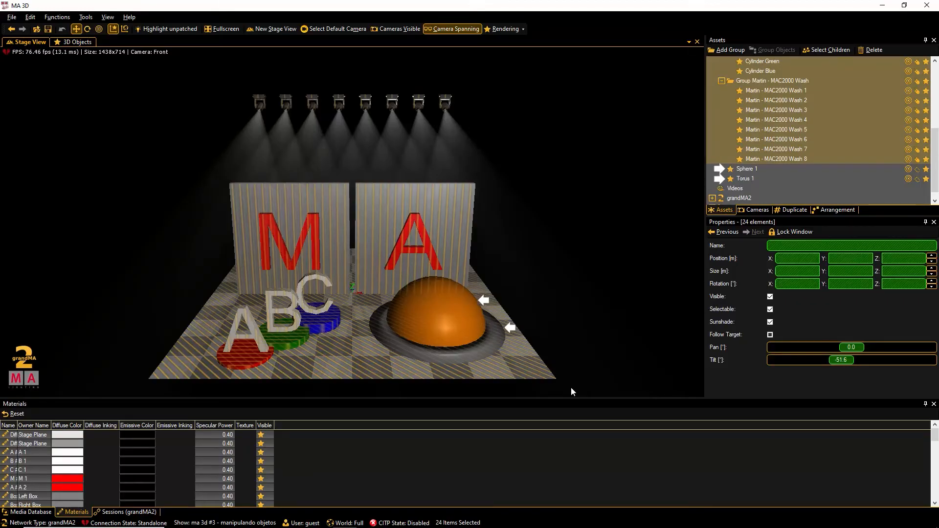
{"action": "left_click", "coordinate": [571, 389]}
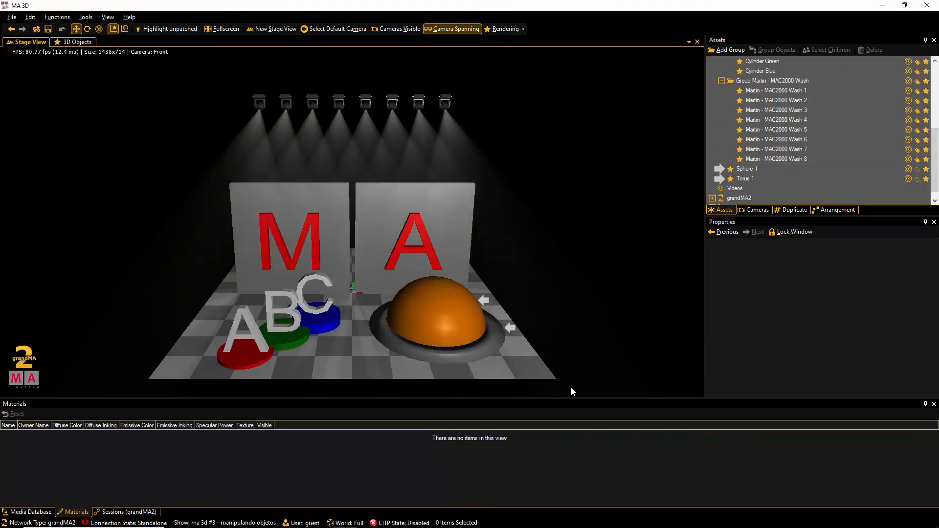
Make Sphere 1 and Torus 1 selectable again, and lock the Martin - MAC2000 Wash 5 to 8 fixtures against selection
{"action": "left_click", "coordinate": [918, 179]}
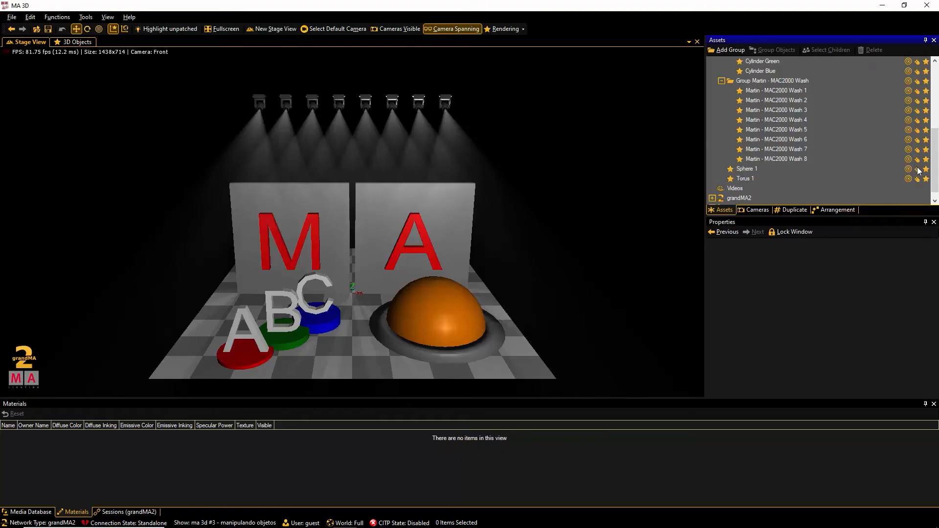
{"action": "left_click", "coordinate": [918, 141]}
Frame-select the whole row of wash fixtures and test nudging the selection along the vertical axis
{"action": "left_click", "coordinate": [184, 77]}
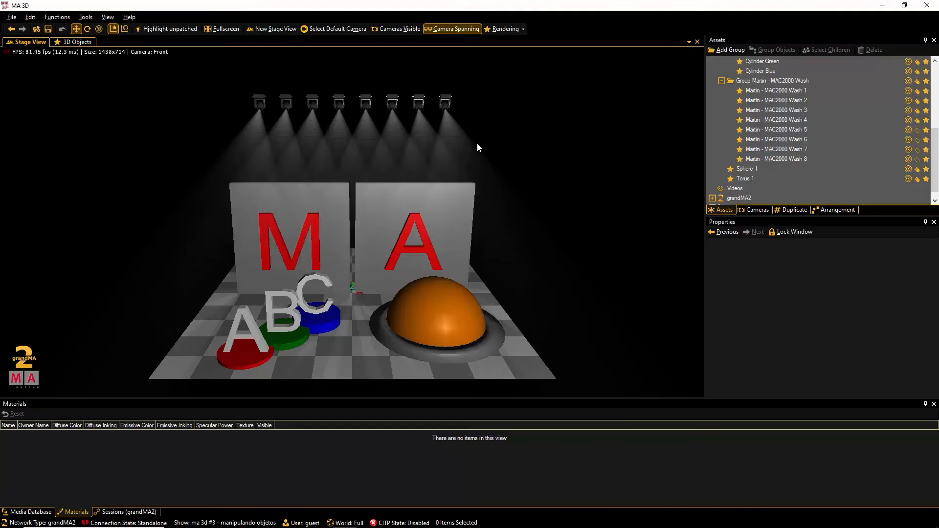
{"action": "left_click", "coordinate": [489, 155]}
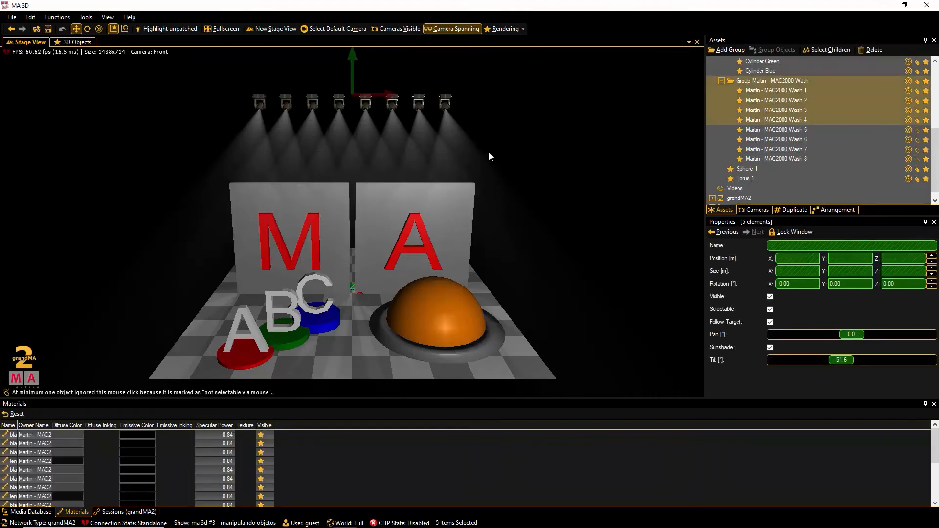
{"action": "mouse_move", "coordinate": [354, 73]}
{"action": "left_mouse_down"}
{"action": "mouse_move", "coordinate": [353, 96]}
{"action": "mouse_move", "coordinate": [353, 74]}
{"action": "left_mouse_up"}
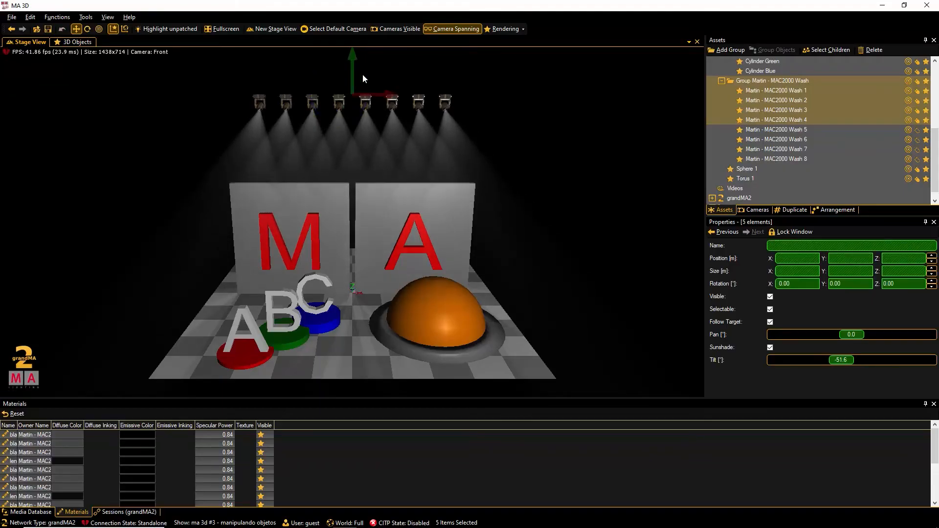
Lock the Martin - MAC2000 Wash group entry, frame-select the row again, and test a small vertical move that is undone
{"action": "left_click", "coordinate": [918, 82]}
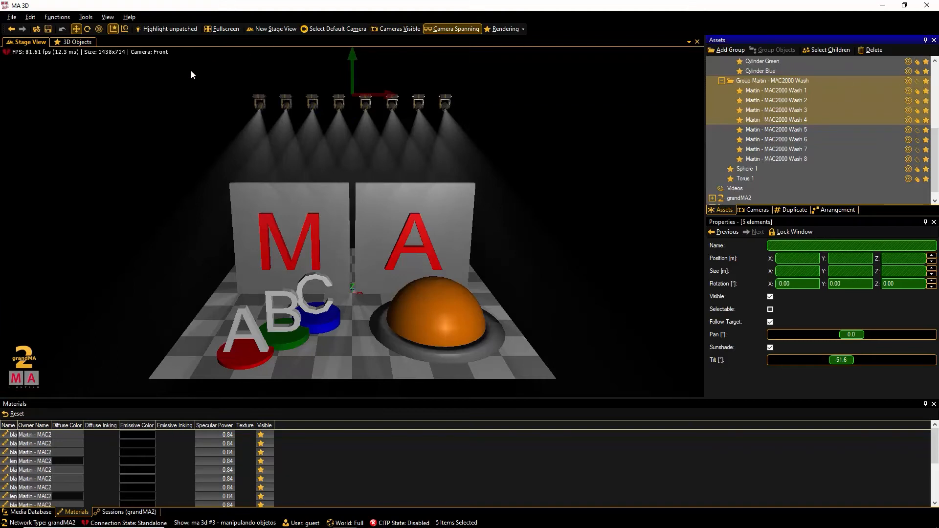
{"action": "left_click", "coordinate": [505, 150]}
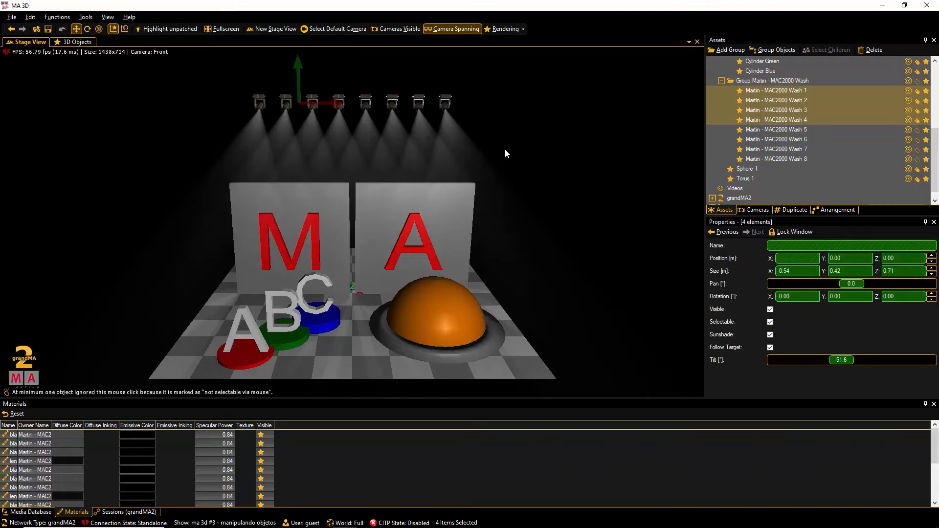
{"action": "mouse_move", "coordinate": [300, 70]}
{"action": "left_mouse_down"}
{"action": "mouse_move", "coordinate": [300, 94]}
{"action": "mouse_move", "coordinate": [299, 66]}
{"action": "left_mouse_up"}
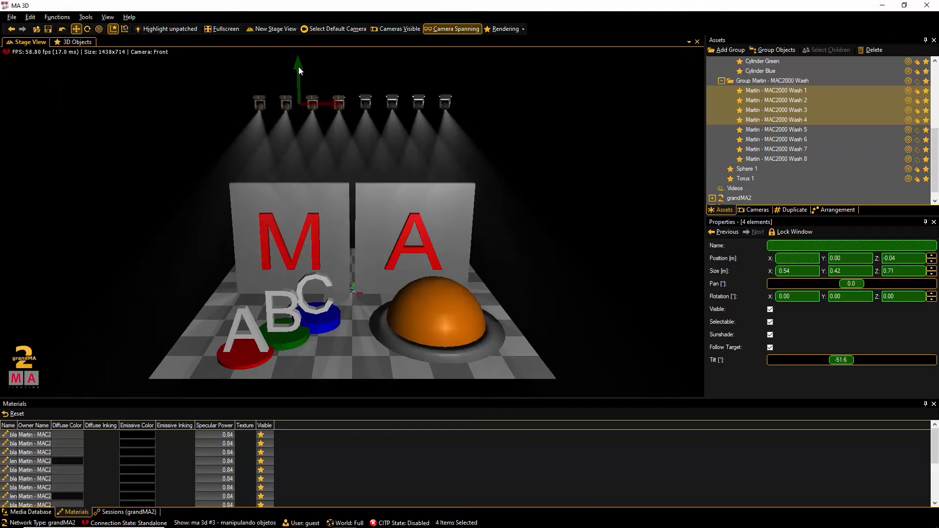
{"action": "key", "text": "ctrl+z"}
Make the Martin - MAC2000 Wash group and fixtures 5 to 8 selectable again, and clear the selection
{"action": "left_click", "coordinate": [918, 81]}
{"action": "left_click", "coordinate": [918, 130]}
{"action": "left_click", "coordinate": [918, 140]}
{"action": "left_click", "coordinate": [918, 150]}
{"action": "left_click", "coordinate": [918, 159]}
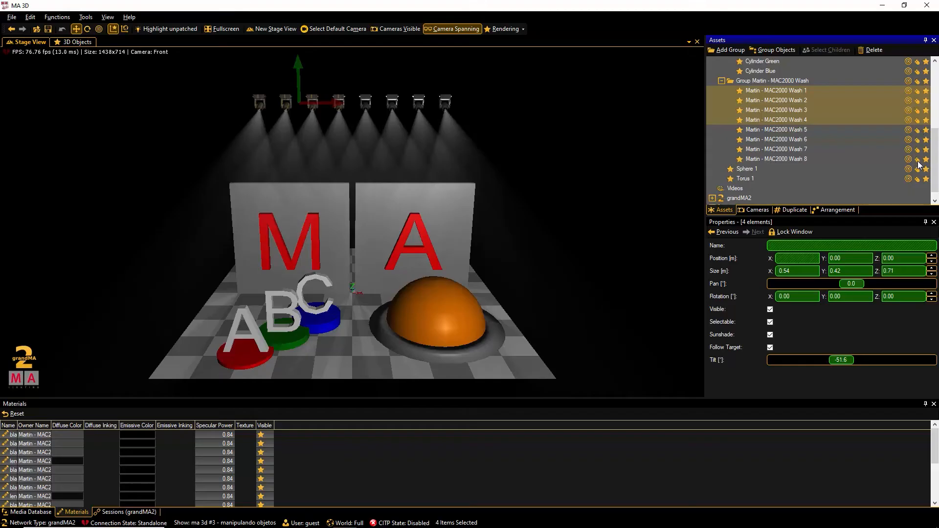
{"action": "left_click", "coordinate": [682, 203]}
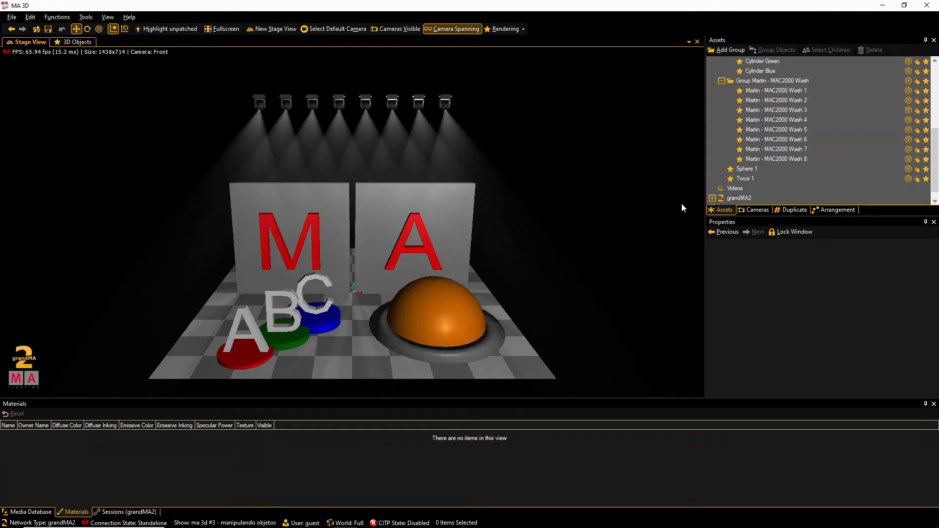
Lock all eight Martin - MAC2000 Wash fixtures and their group against selection in the stage view
{"action": "left_click", "coordinate": [918, 160]}
{"action": "left_click", "coordinate": [918, 150]}
{"action": "left_click", "coordinate": [918, 140]}
{"action": "left_click", "coordinate": [918, 130]}
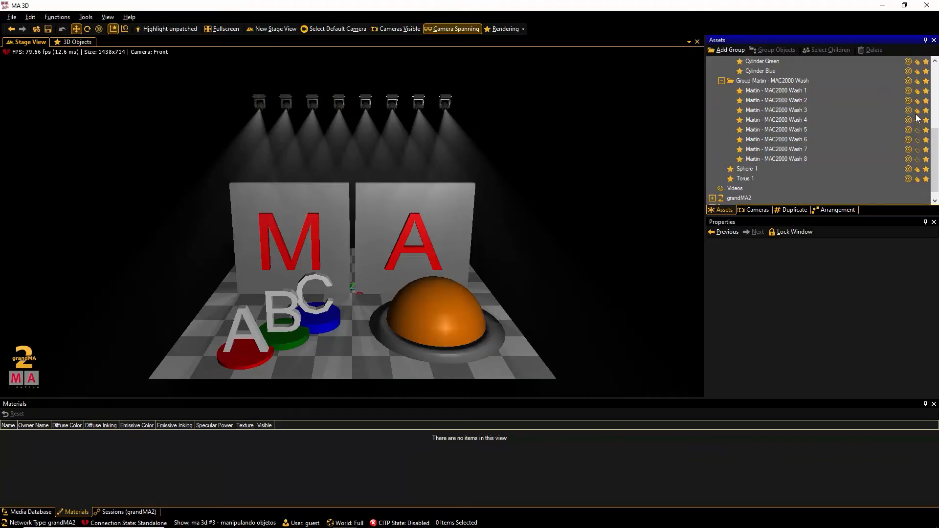
{"action": "left_click", "coordinate": [918, 120]}
{"action": "left_click", "coordinate": [918, 111]}
{"action": "left_click", "coordinate": [918, 101]}
{"action": "left_click", "coordinate": [918, 91]}
{"action": "left_click", "coordinate": [918, 81]}
Select the locked wash fixtures one by one in the assets list, nudge fixture 8 vertically, and undo the move
{"action": "left_click", "coordinate": [781, 93]}
{"action": "left_click", "coordinate": [779, 100]}
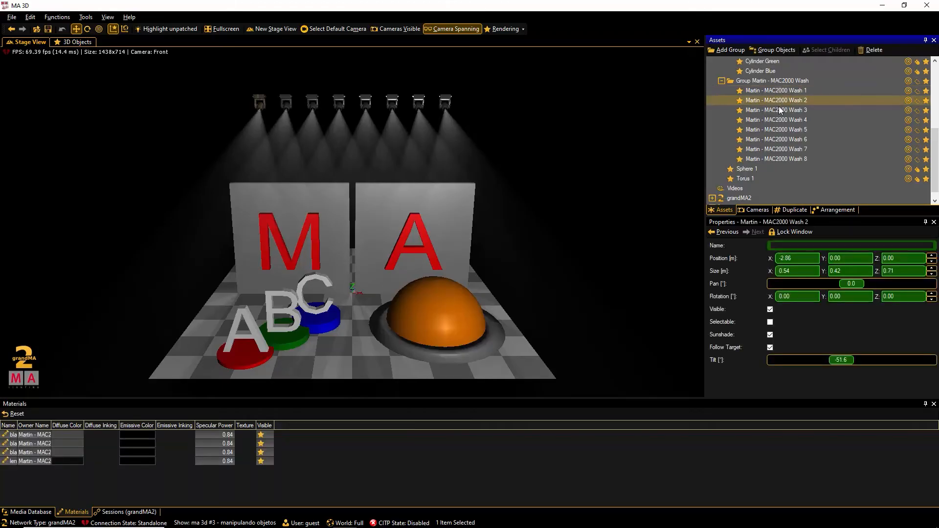
{"action": "left_click", "coordinate": [779, 108]}
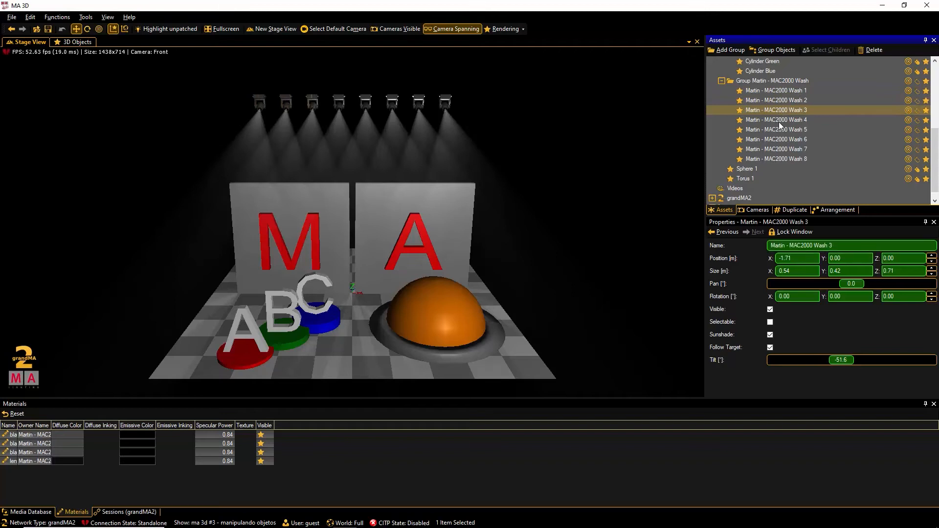
{"action": "left_click", "coordinate": [779, 122]}
{"action": "left_click", "coordinate": [779, 126]}
{"action": "left_click", "coordinate": [777, 137]}
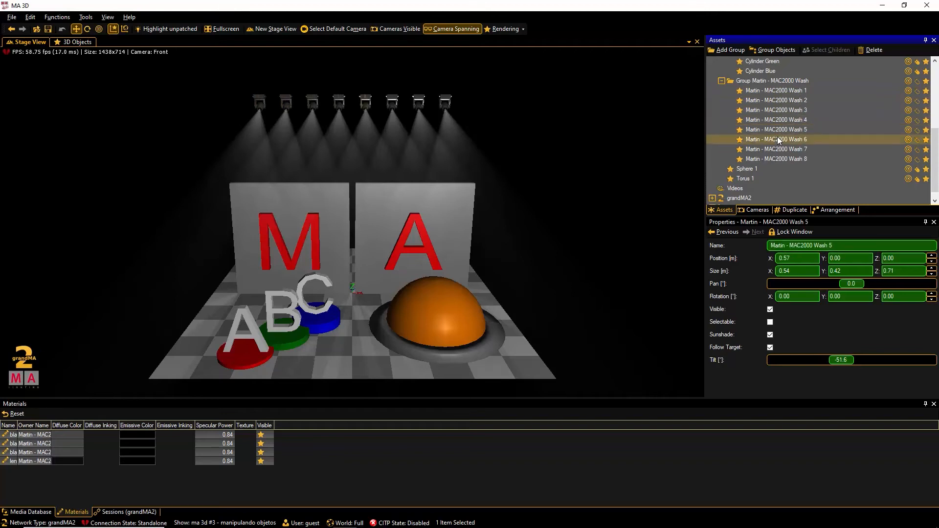
{"action": "left_click", "coordinate": [777, 148]}
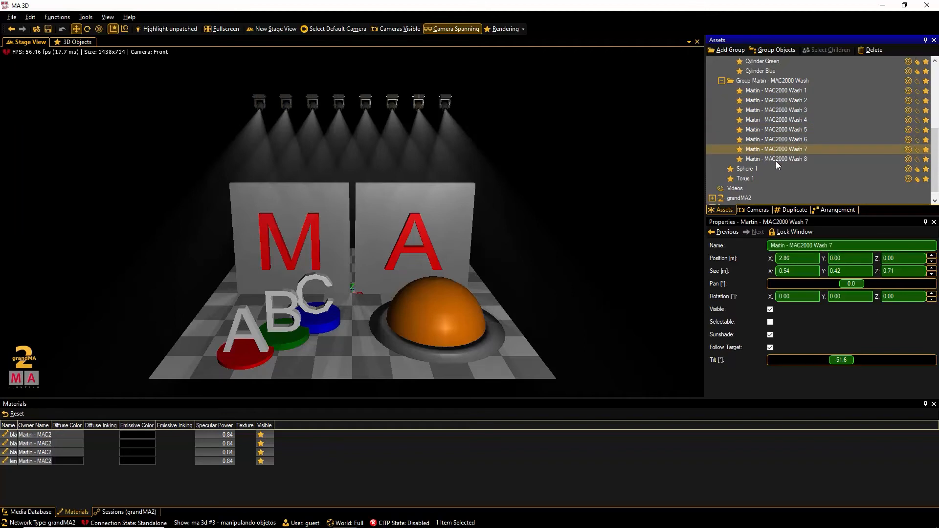
{"action": "left_click", "coordinate": [776, 159]}
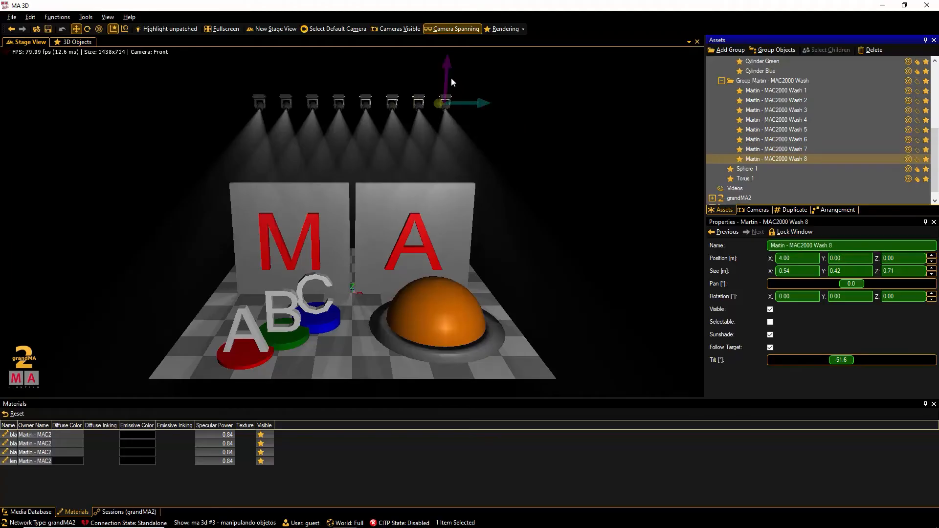
{"action": "mouse_move", "coordinate": [448, 75]}
{"action": "left_mouse_down"}
{"action": "mouse_move", "coordinate": [445, 107]}
{"action": "mouse_move", "coordinate": [448, 74]}
{"action": "left_mouse_up"}
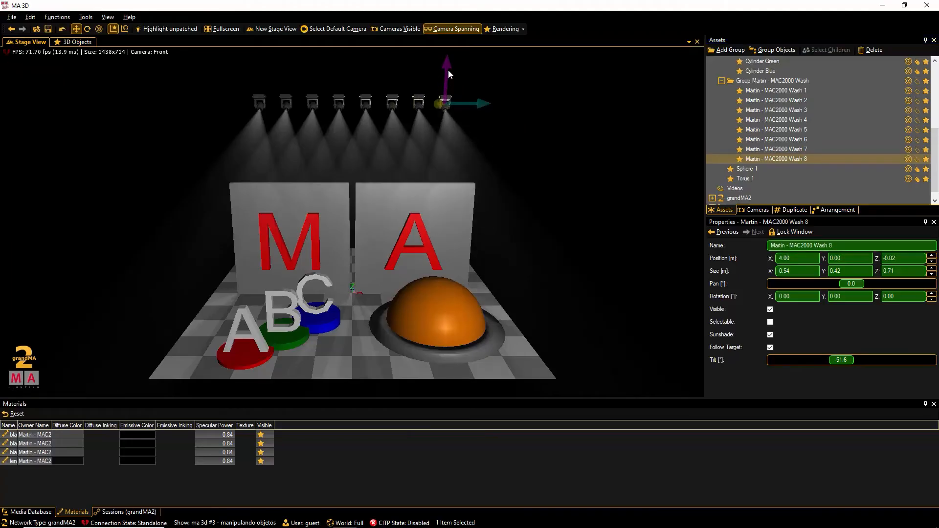
{"action": "key", "text": "ctrl+z"}
Make the Martin - MAC2000 Wash group and all its fixtures selectable again, and clear the selection
{"action": "left_click", "coordinate": [918, 81]}
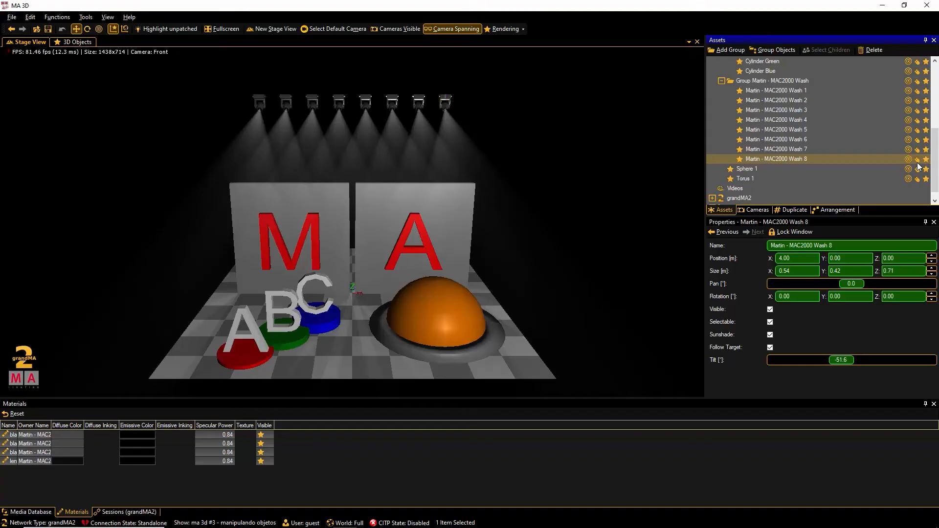
{"action": "left_click", "coordinate": [351, 167]}
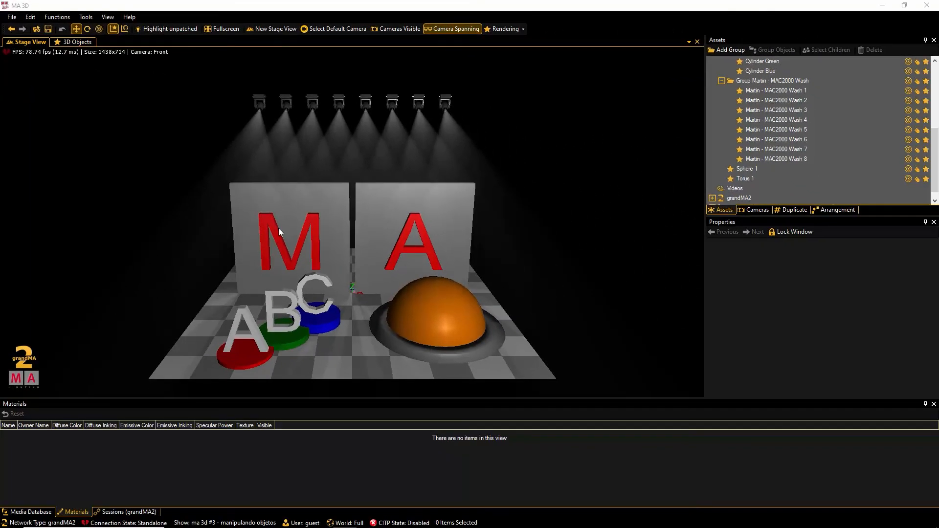
Add a Cylinder from the Primitives category of the media database to the stage
{"action": "left_click", "coordinate": [42, 512]}
{"action": "scroll", "coordinate": [119, 466], "scroll_direction": "down", "scroll_amount": 2}
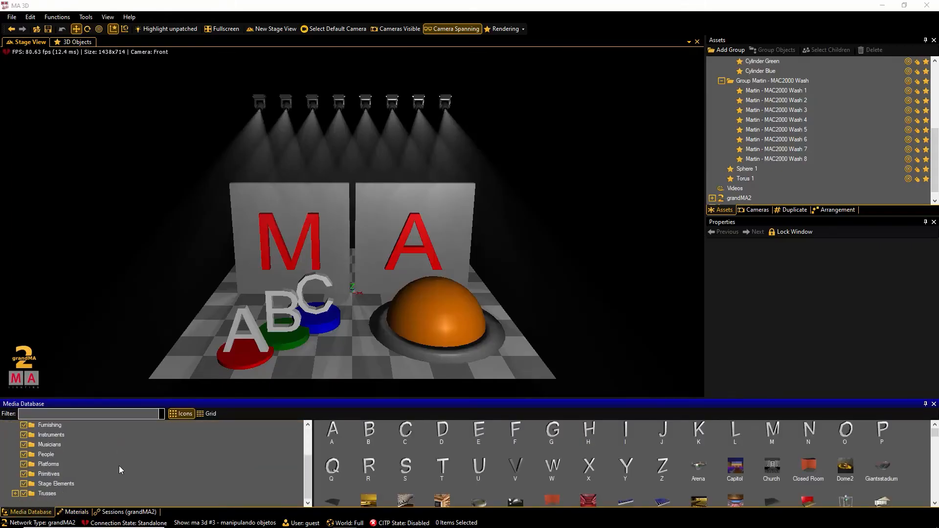
{"action": "left_click", "coordinate": [51, 474]}
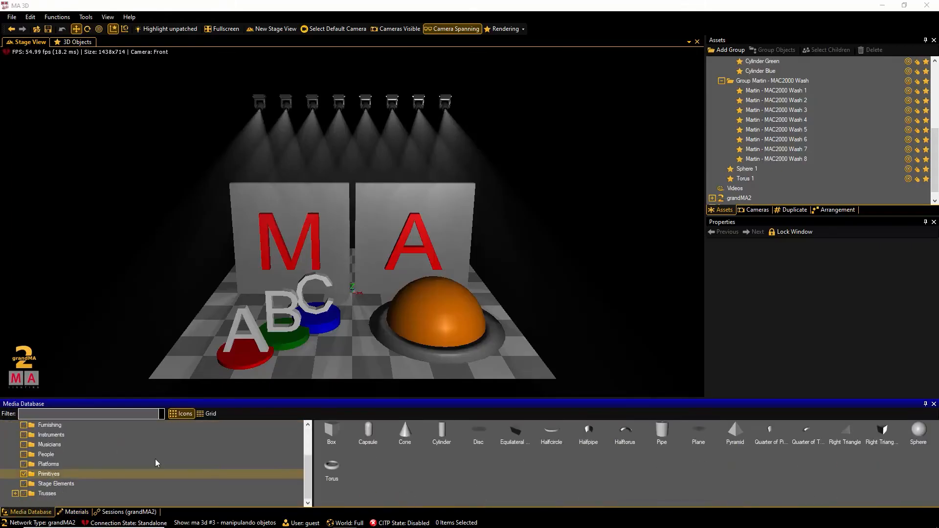
{"action": "double_click", "coordinate": [441, 433]}
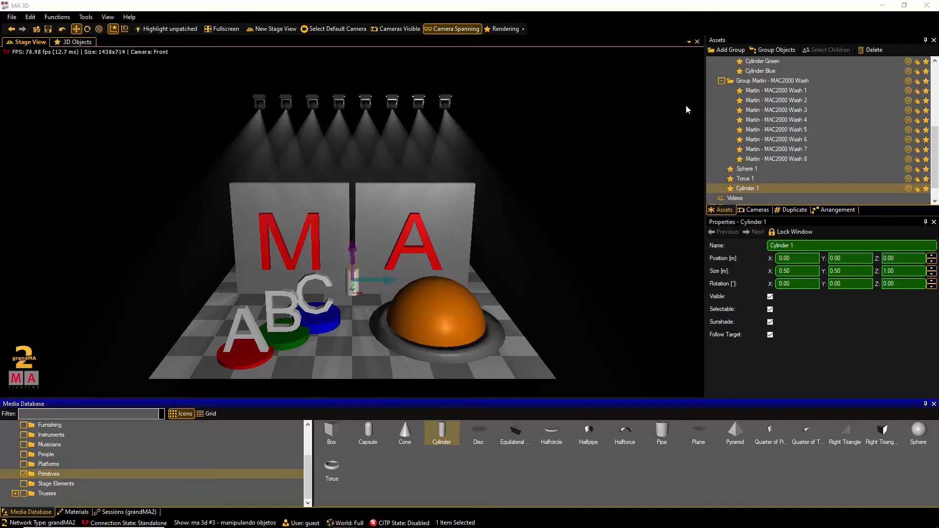
Collapse the ABC, MA Lighting Logo, Cylinder and Martin - MAC2000 Wash groups in the assets list
{"action": "left_click", "coordinate": [722, 81]}
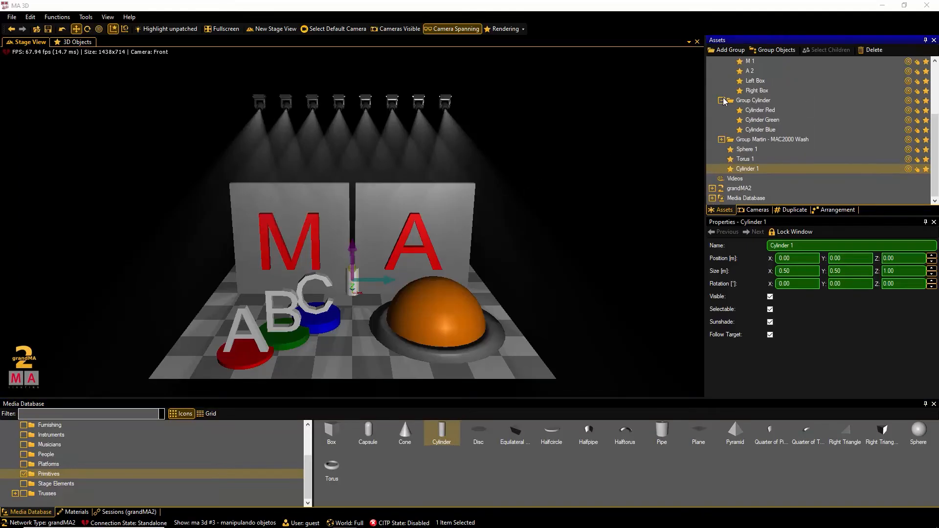
{"action": "left_click", "coordinate": [722, 81]}
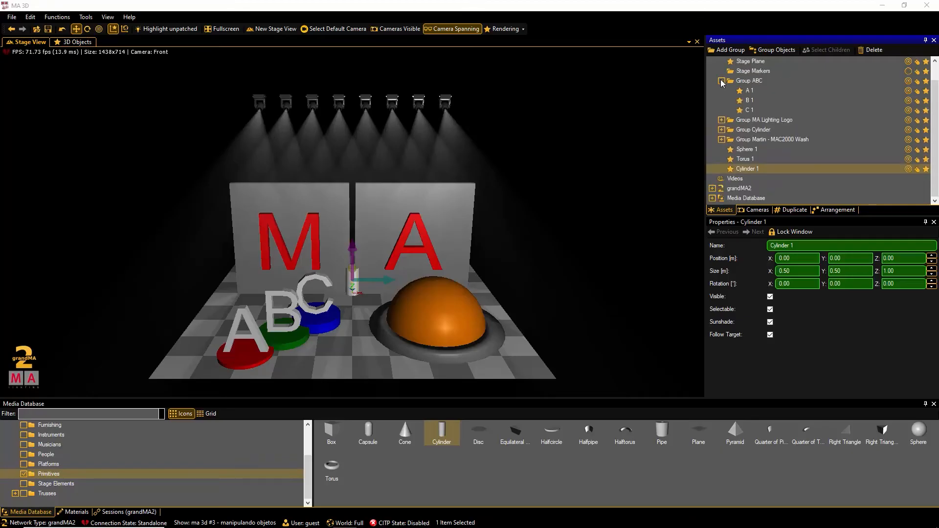
{"action": "left_click", "coordinate": [721, 81]}
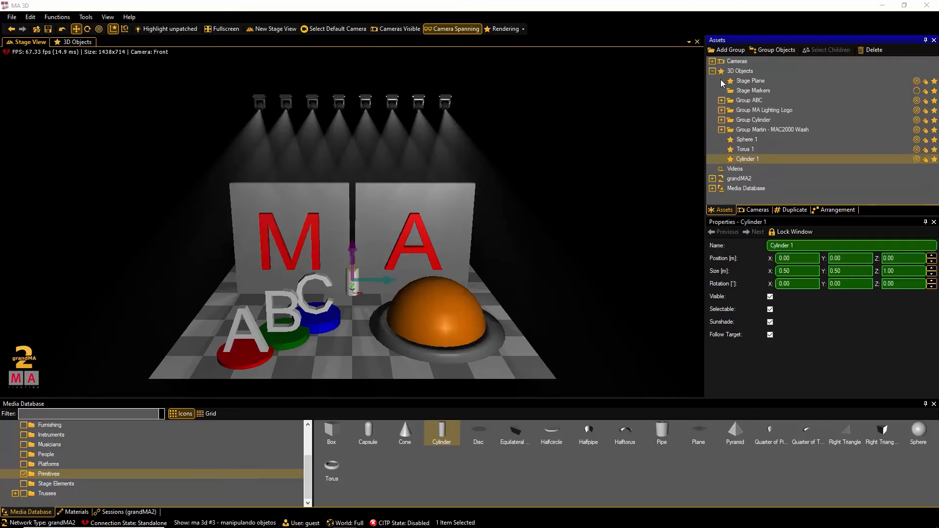
Hide the ABC, MA Lighting Logo, Cylinder and Martin - MAC2000 Wash groups, as well as Sphere 1 and Torus 1
{"action": "left_click", "coordinate": [935, 100]}
{"action": "left_click", "coordinate": [935, 111]}
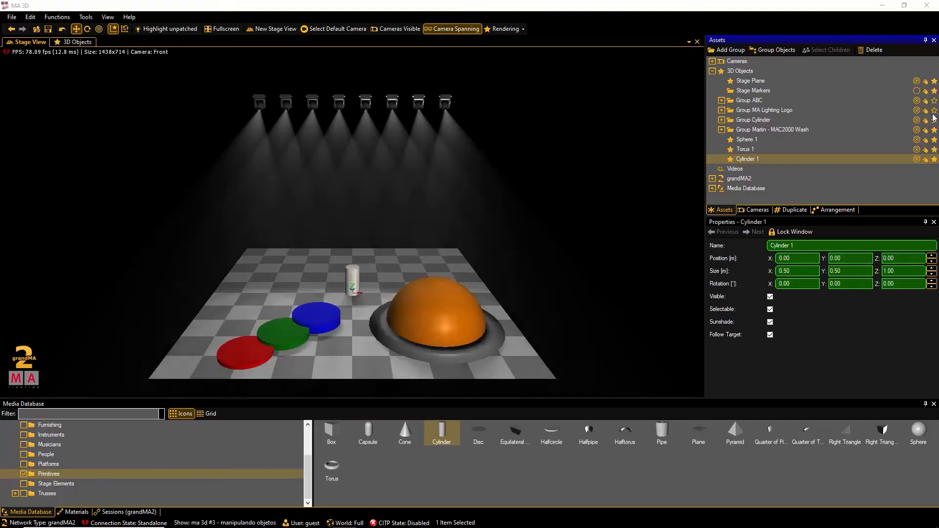
{"action": "left_click", "coordinate": [935, 120]}
{"action": "left_click", "coordinate": [935, 130]}
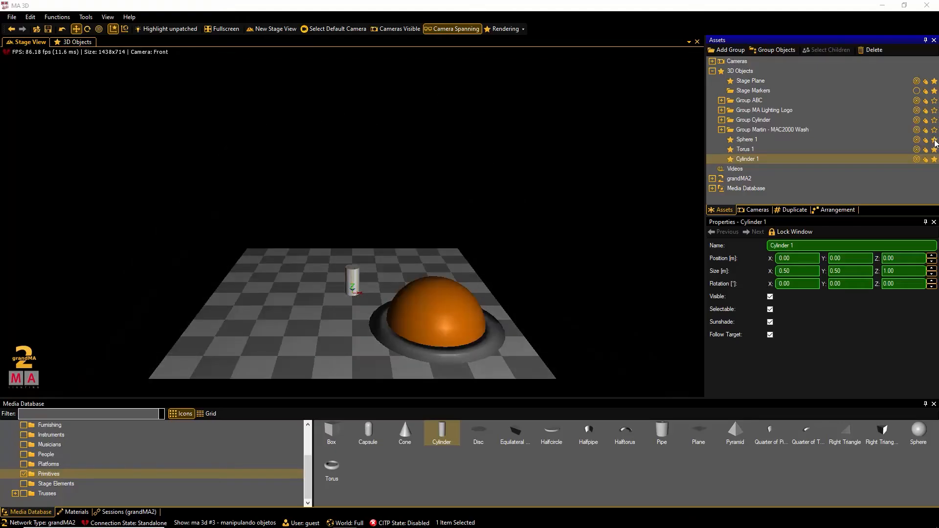
{"action": "left_click", "coordinate": [935, 140]}
{"action": "left_click", "coordinate": [935, 149]}
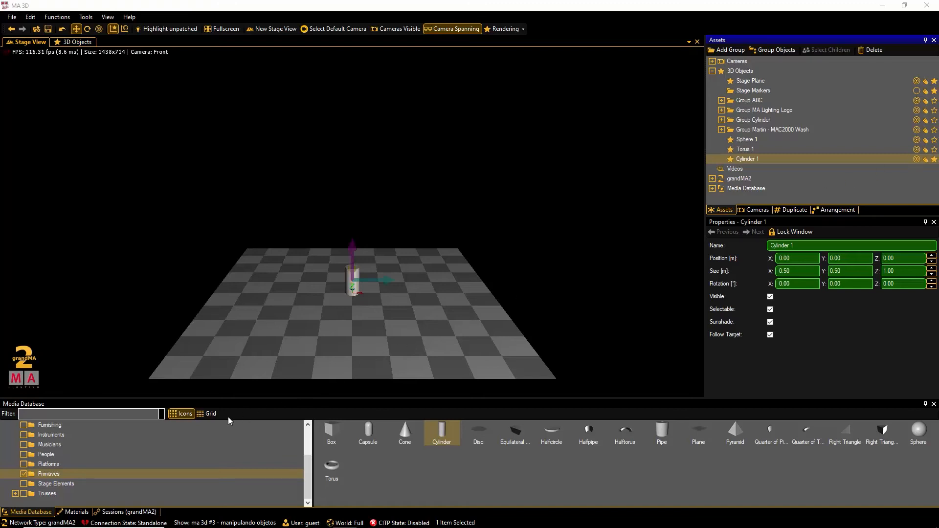
Add an FD34-300 truss and stand it upright with position X 1 m, Z 1.5 m and an X rotation of 90°
{"action": "left_click", "coordinate": [44, 495]}
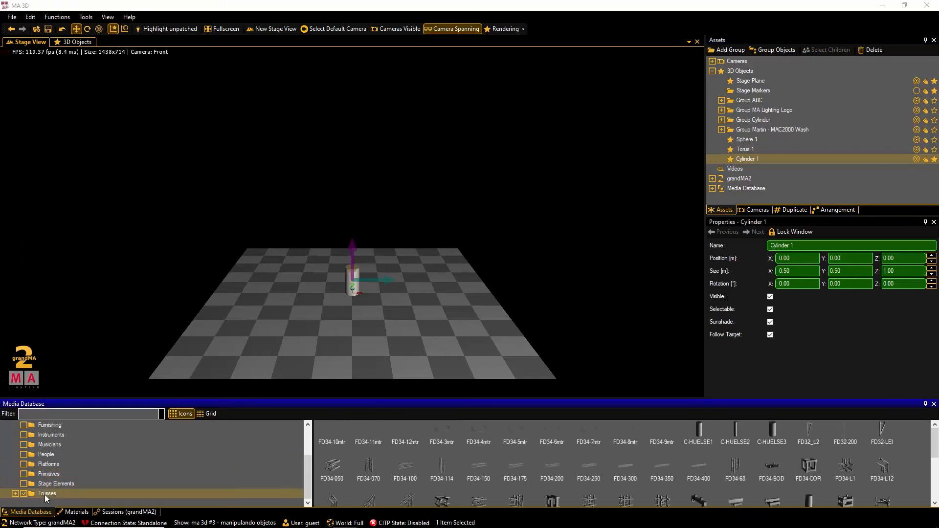
{"action": "double_click", "coordinate": [625, 468]}
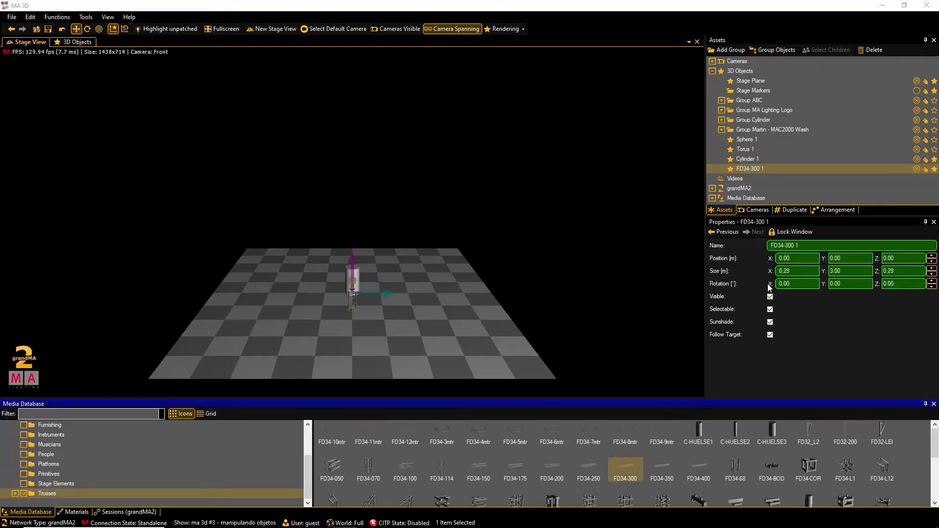
{"action": "left_click", "coordinate": [801, 257]}
{"action": "type", "text": "1"}
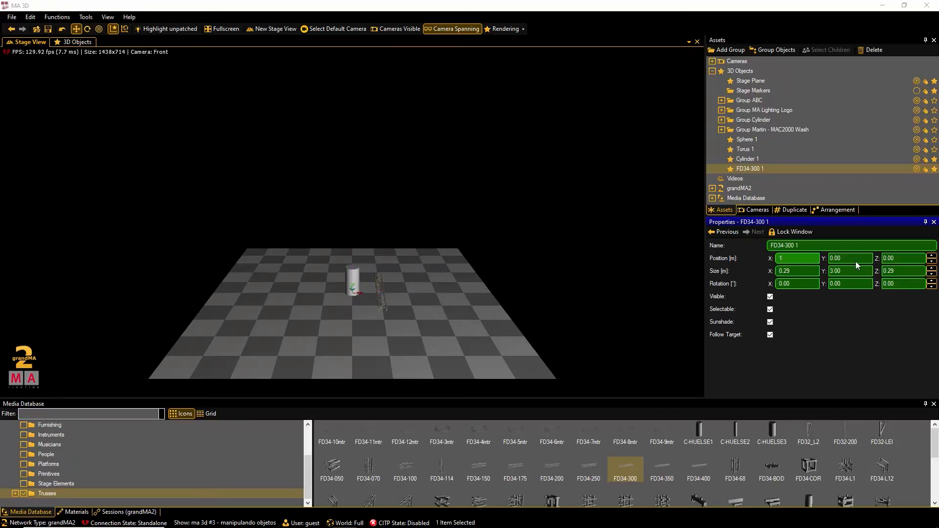
{"action": "left_click", "coordinate": [898, 258]}
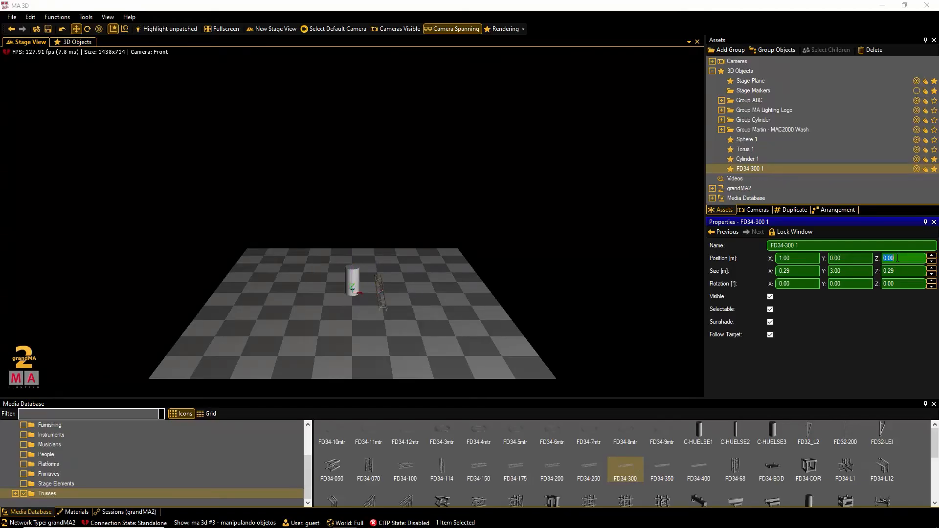
{"action": "type", "text": "1.5"}
{"action": "left_click", "coordinate": [806, 283]}
{"action": "type", "text": "90"}
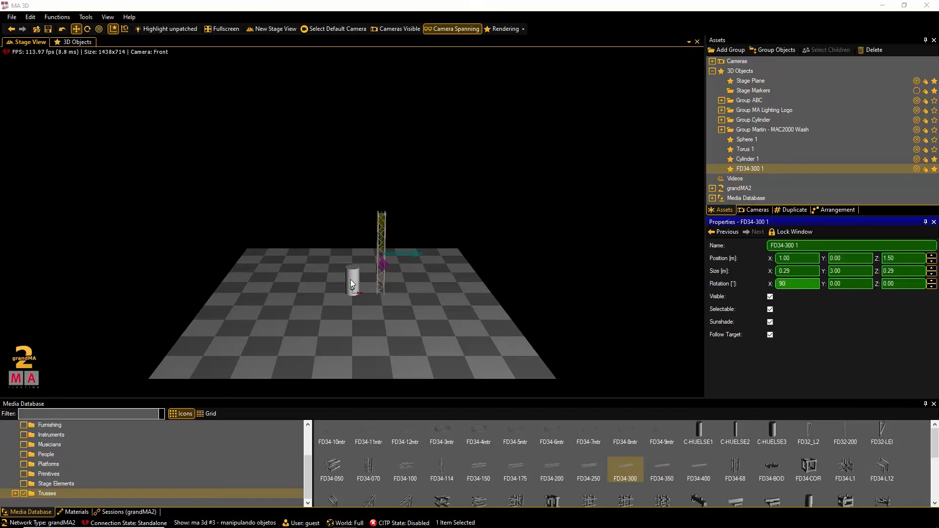
Compare the Object-Axis handles of Cylinder 1 and the FD34-300 truss, and switch the truss's handles to World-Axis
{"action": "left_click", "coordinate": [350, 279]}
{"action": "left_click", "coordinate": [115, 30]}
{"action": "left_click", "coordinate": [114, 30]}
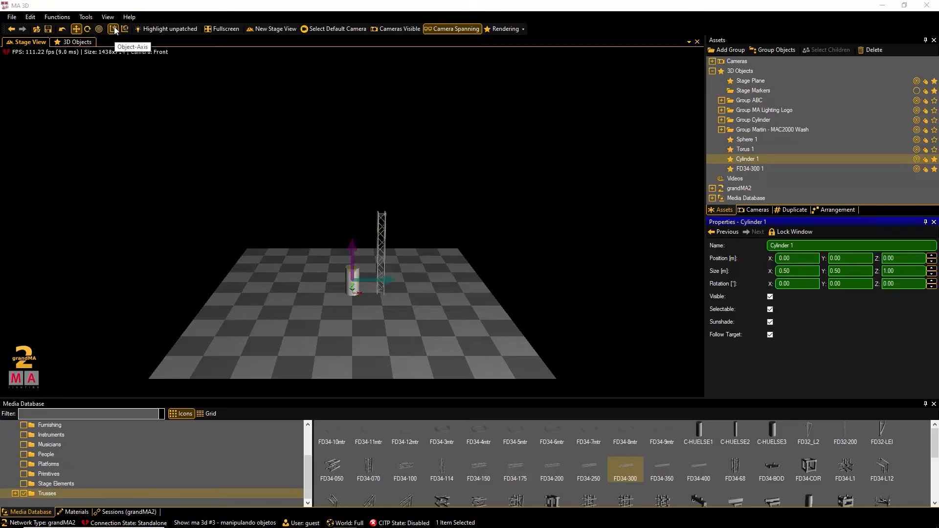
{"action": "left_click", "coordinate": [380, 229]}
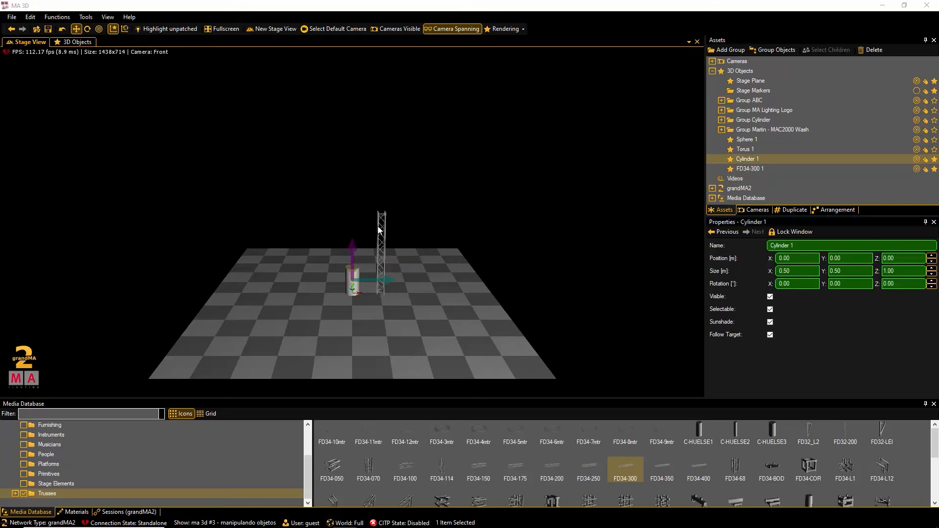
{"action": "left_click", "coordinate": [126, 32]}
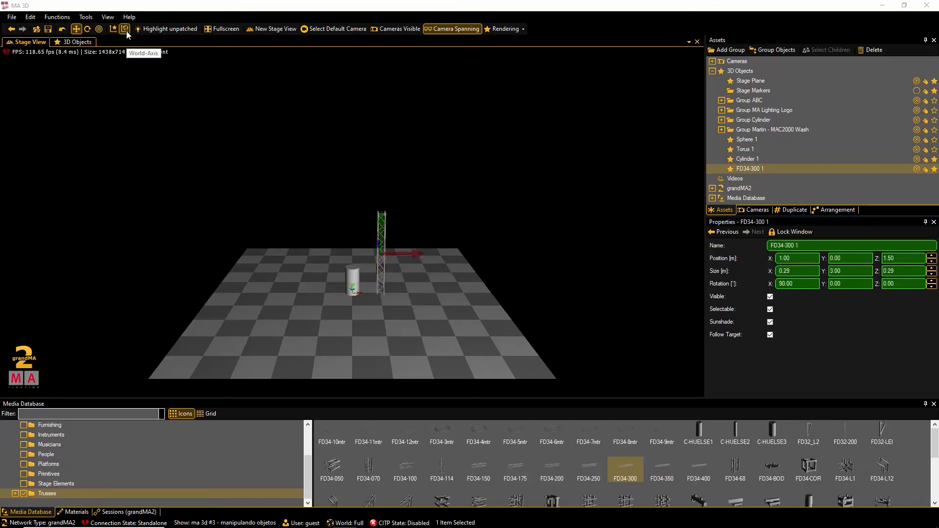
Compare the Object-Axis and World-Axis rotation handles of Cylinder 1 and the upright FD34-300 truss
{"action": "left_click", "coordinate": [114, 30]}
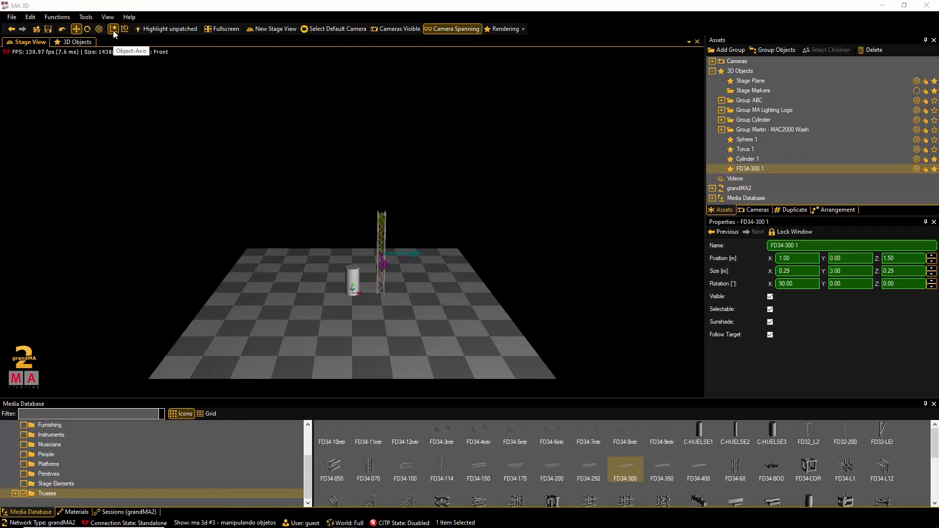
{"action": "left_click", "coordinate": [88, 29]}
{"action": "left_click", "coordinate": [354, 279]}
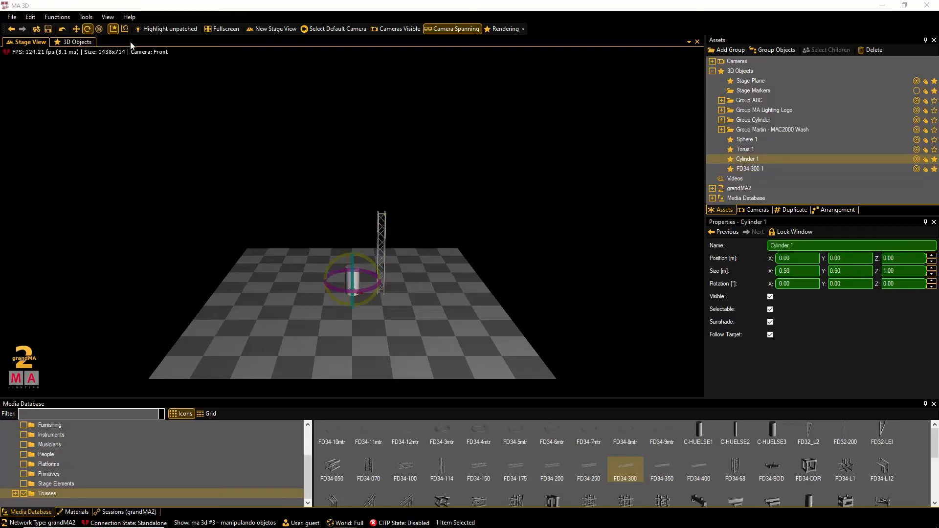
{"action": "left_click", "coordinate": [125, 30]}
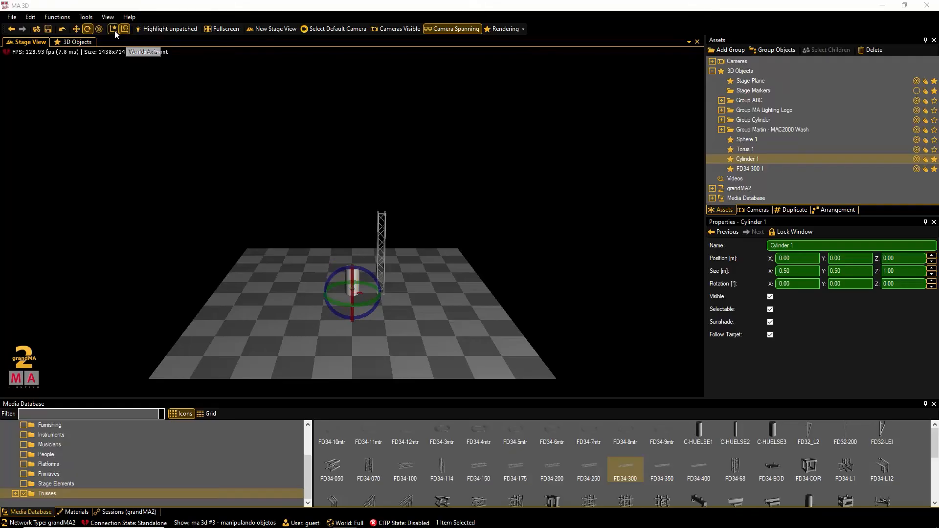
{"action": "left_click", "coordinate": [114, 29]}
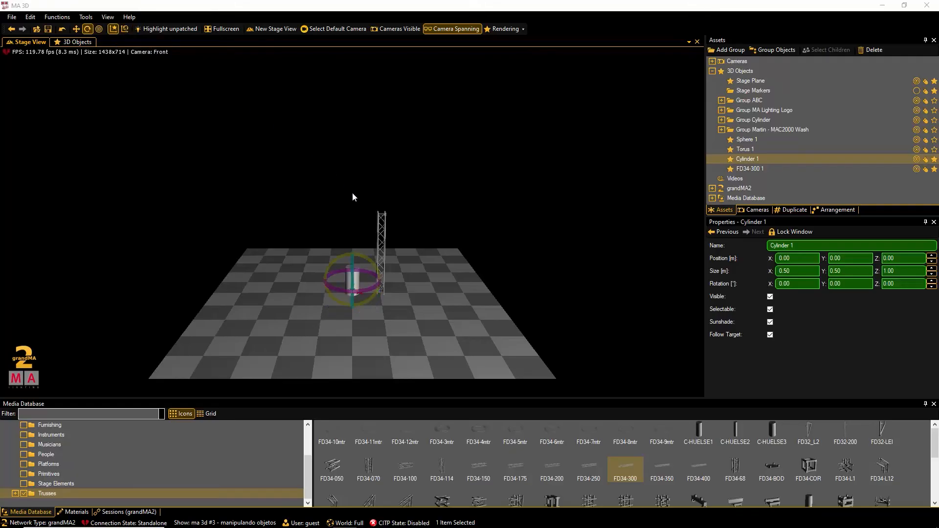
{"action": "left_click", "coordinate": [379, 223]}
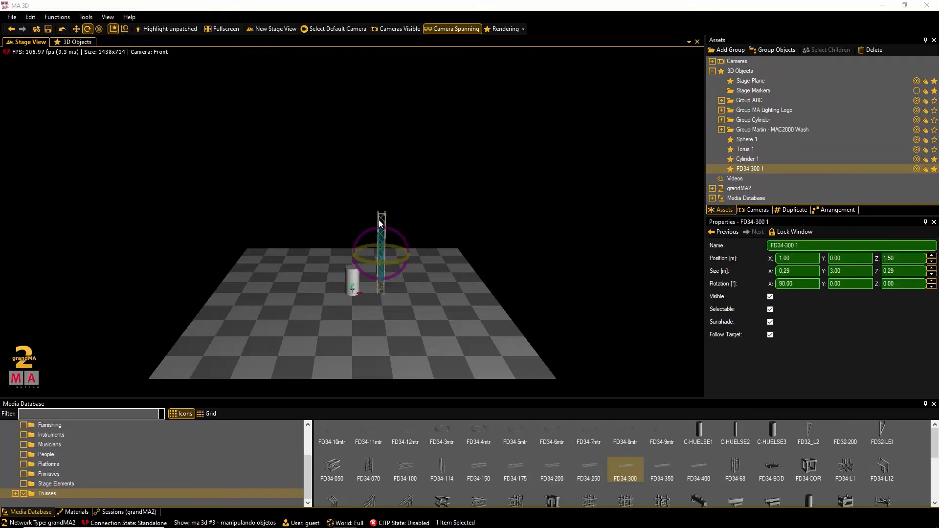
{"action": "left_click", "coordinate": [126, 30]}
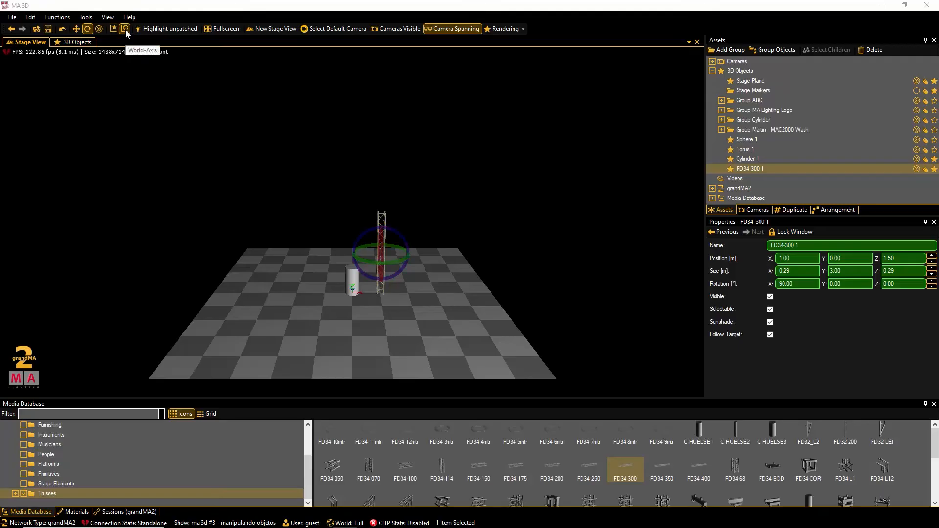
{"action": "left_click", "coordinate": [113, 30]}
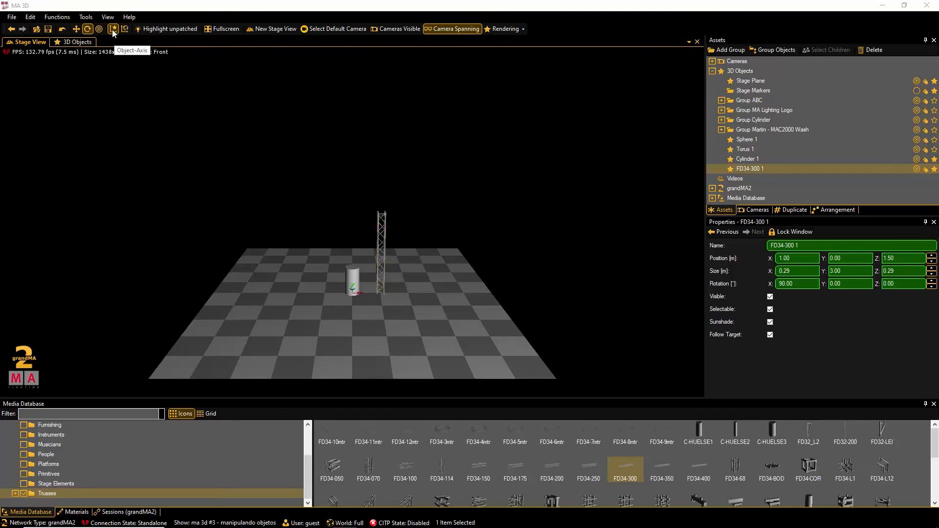
Using Object-Axis, rotate Cylinder 1 to about 32° and the FD34-300 truss to about -40° around Y
{"action": "left_click", "coordinate": [351, 281]}
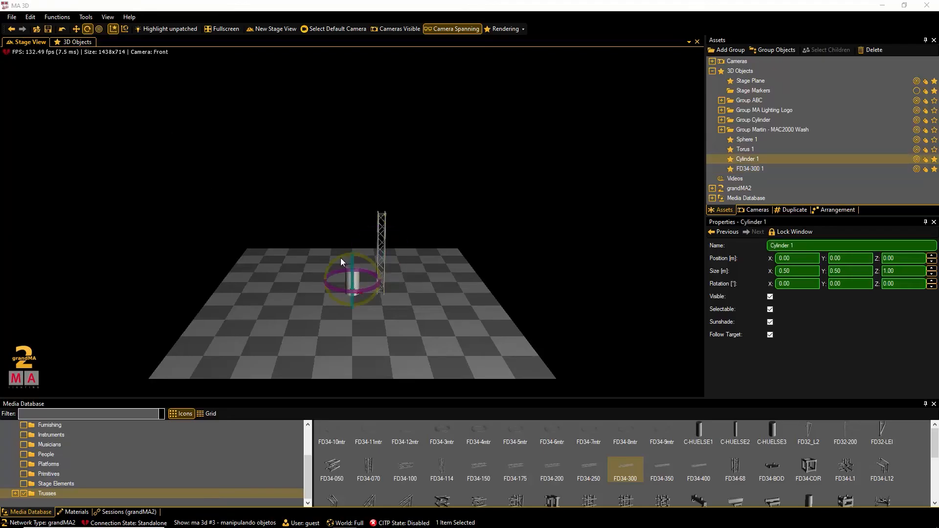
{"action": "left_click_drag", "start_coordinate": [340, 258], "coordinate": [341, 258]}
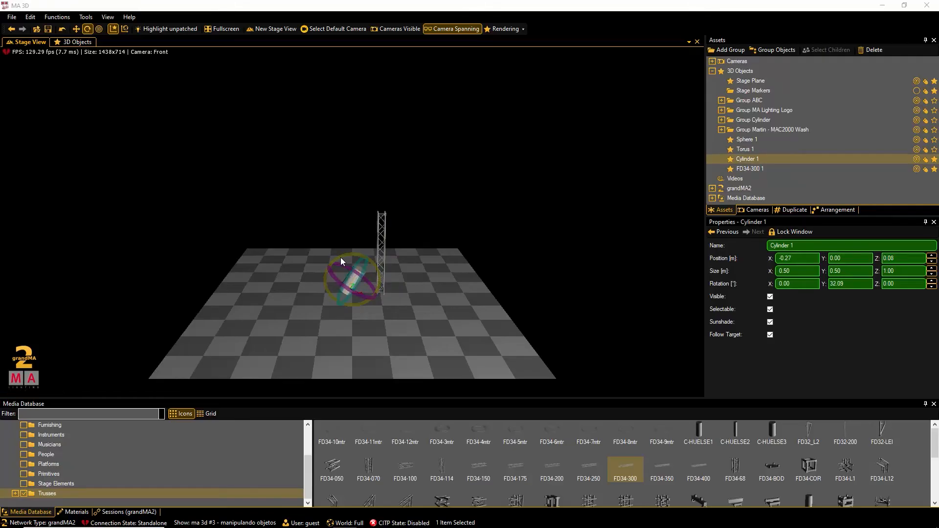
{"action": "left_click", "coordinate": [378, 246]}
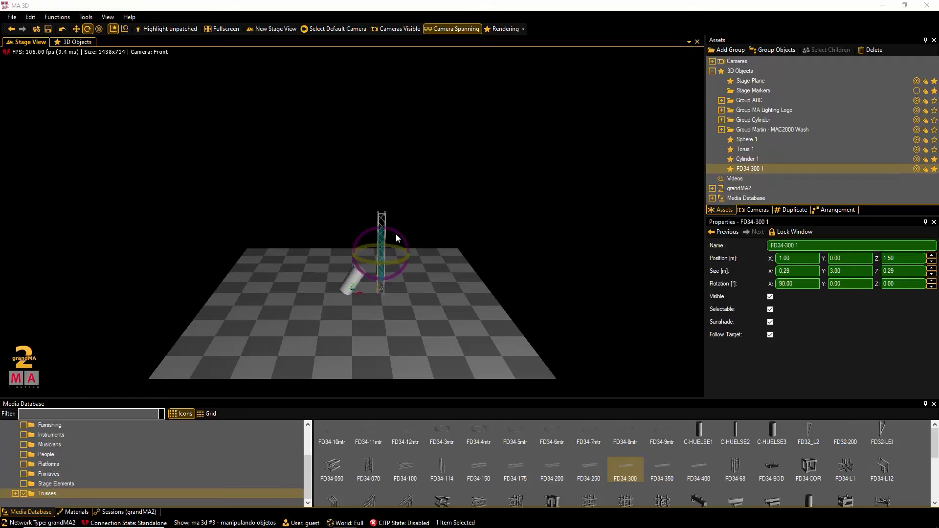
{"action": "left_click_drag", "start_coordinate": [397, 235], "coordinate": [398, 235]}
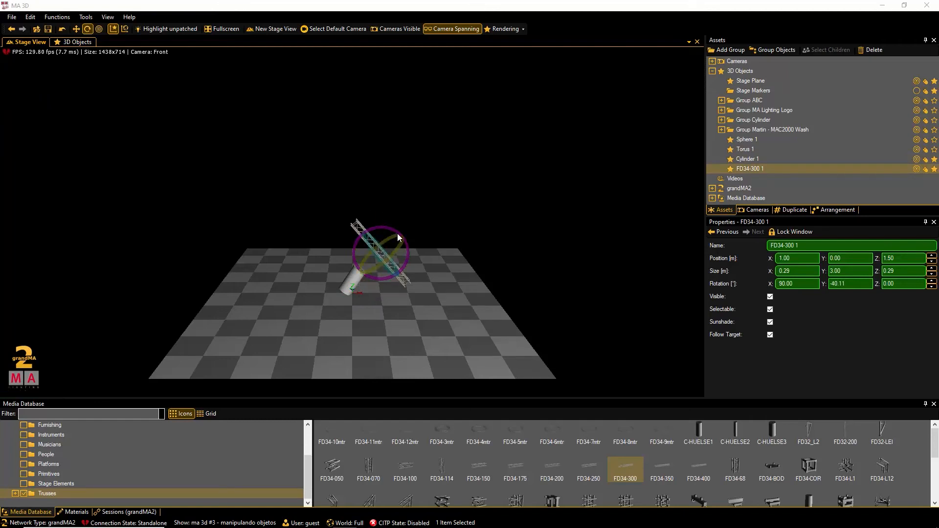
Compare the Object-Axis and World-Axis rotation handles on the tilted truss and Cylinder 1
{"action": "left_click", "coordinate": [127, 33]}
{"action": "left_click", "coordinate": [111, 31]}
{"action": "left_click", "coordinate": [352, 280]}
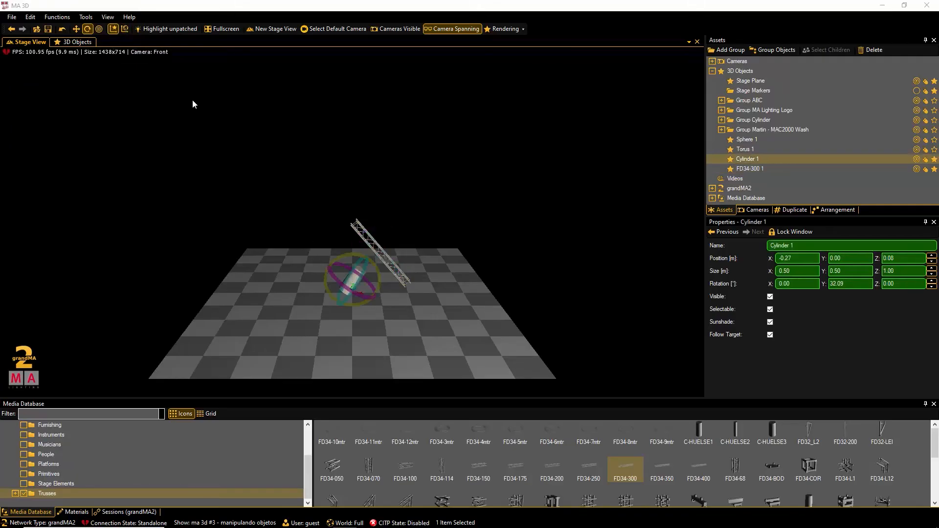
{"action": "left_click", "coordinate": [125, 32]}
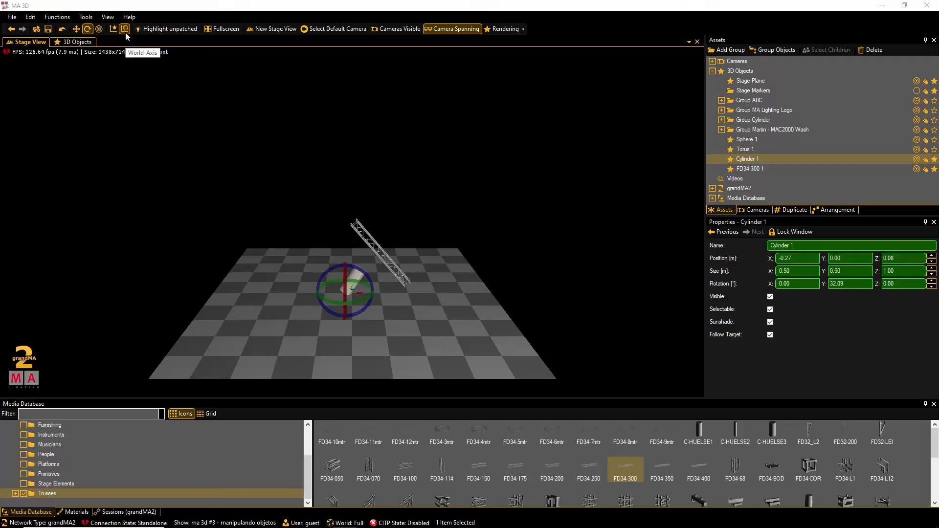
{"action": "left_click", "coordinate": [114, 30]}
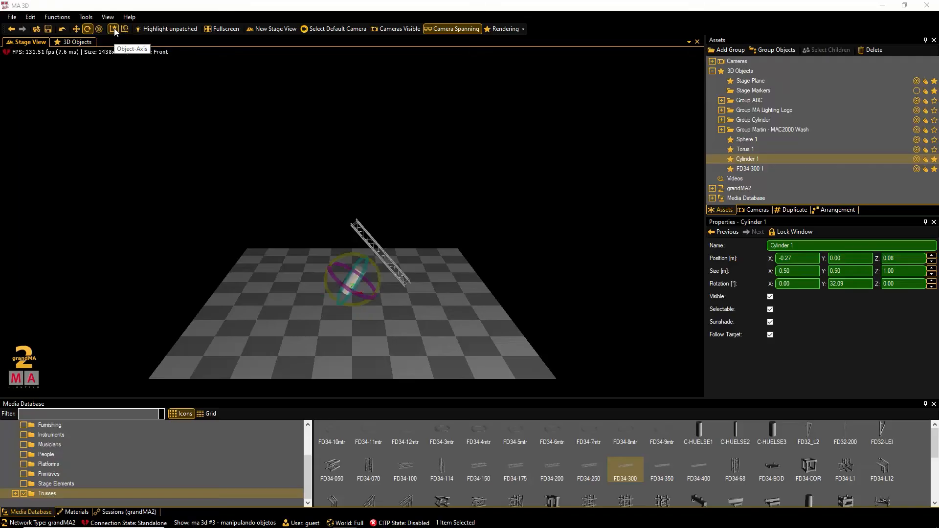
{"action": "left_click", "coordinate": [113, 28]}
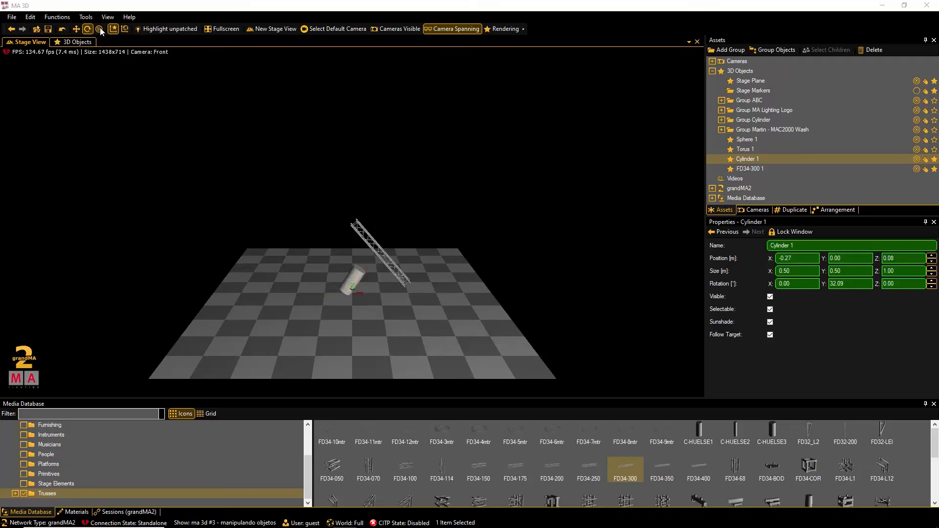
Compare the Object-Axis and World-Axis move handles on the tilted Cylinder 1 and the truss
{"action": "left_click", "coordinate": [76, 29]}
{"action": "left_click", "coordinate": [120, 28]}
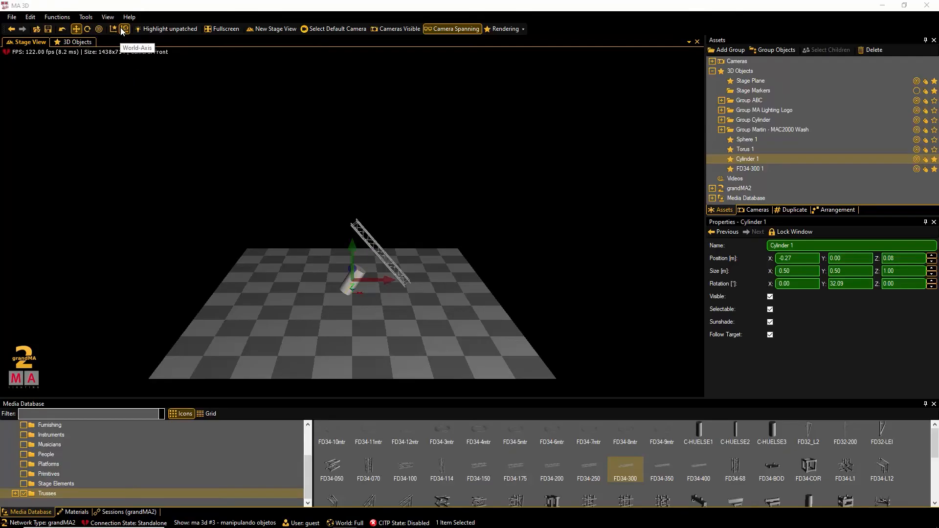
{"action": "left_click", "coordinate": [114, 28]}
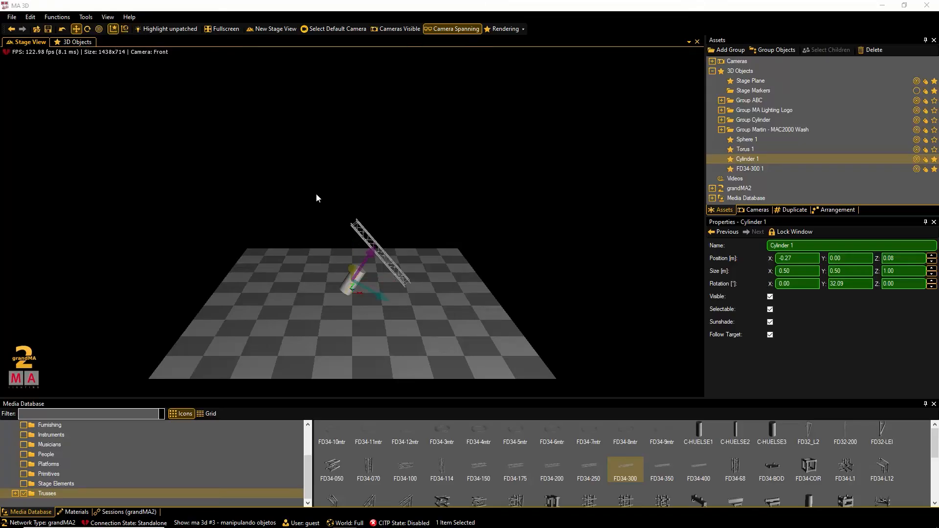
{"action": "left_click", "coordinate": [361, 228]}
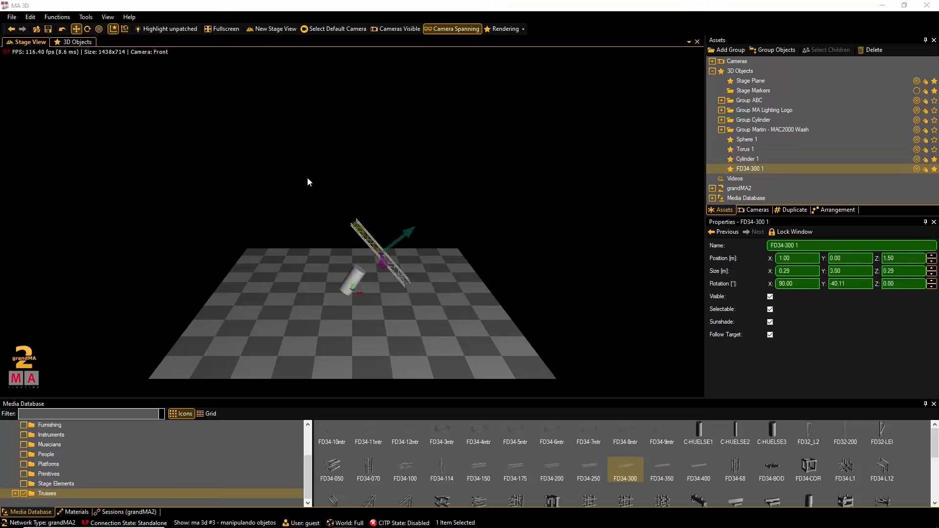
{"action": "left_click", "coordinate": [125, 27]}
Move the truss and Cylinder 1 slightly in Object-Axis mode, placing the cylinder at about X -0.21 m, Z 0.17 m
{"action": "left_click", "coordinate": [115, 29]}
{"action": "left_click", "coordinate": [114, 30]}
{"action": "mouse_move", "coordinate": [359, 229]}
{"action": "left_mouse_down"}
{"action": "mouse_move", "coordinate": [317, 198]}
{"action": "mouse_move", "coordinate": [364, 218]}
{"action": "mouse_move", "coordinate": [284, 185]}
{"action": "mouse_move", "coordinate": [366, 232]}
{"action": "left_mouse_up"}
{"action": "left_click_drag", "start_coordinate": [358, 278], "coordinate": [363, 255]}
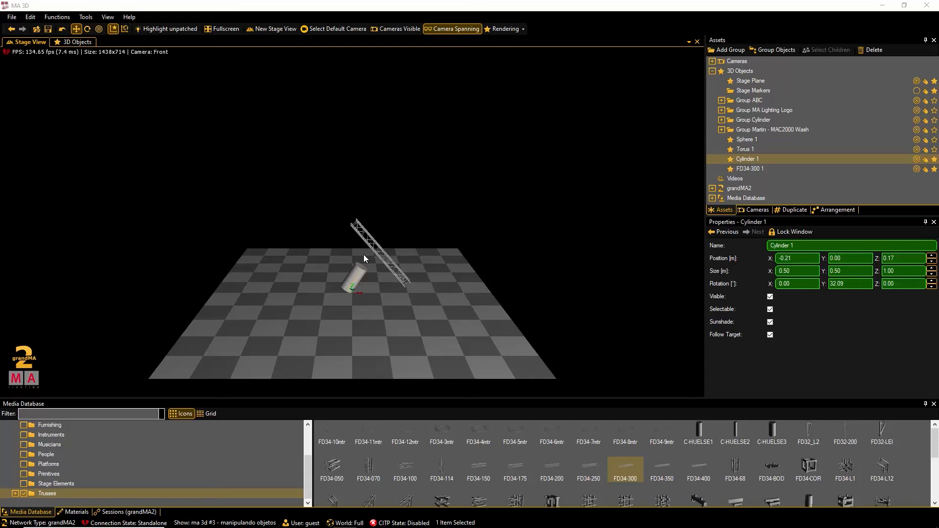
Delete Cylinder 1 and reset the FD34-300 truss to its default position and rotation
{"action": "right_click", "coordinate": [766, 163]}
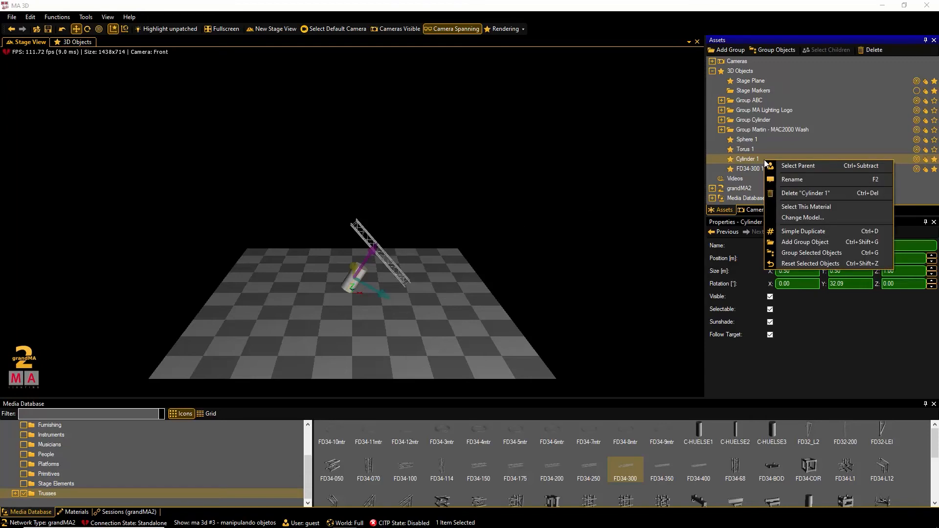
{"action": "left_click", "coordinate": [794, 191]}
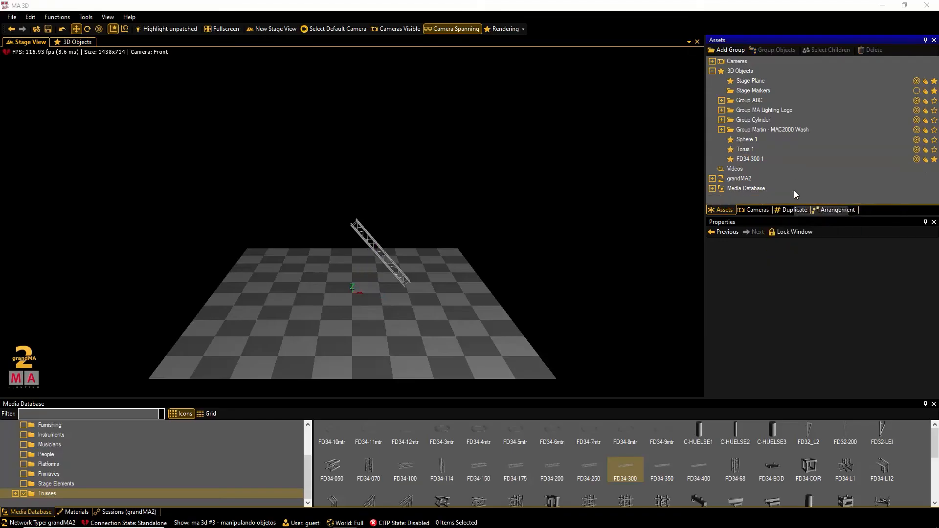
{"action": "left_click", "coordinate": [751, 161]}
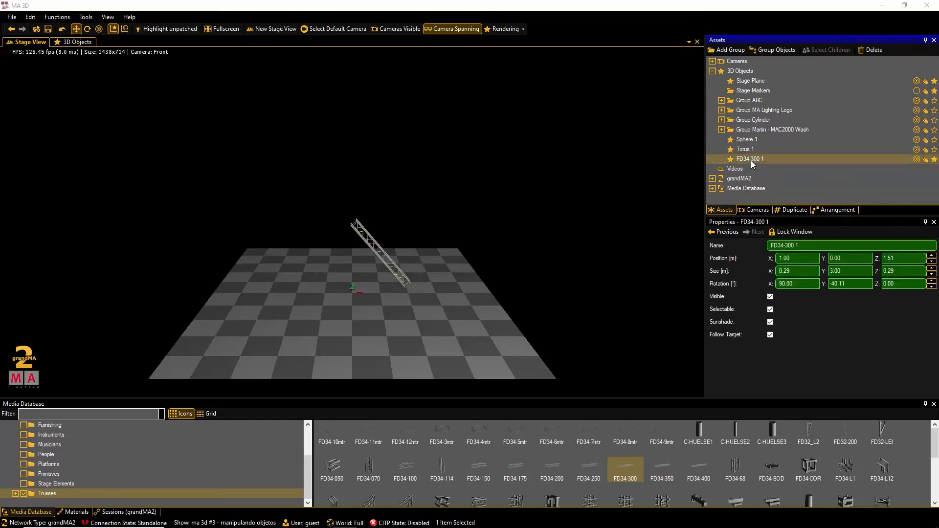
{"action": "right_click", "coordinate": [752, 164]}
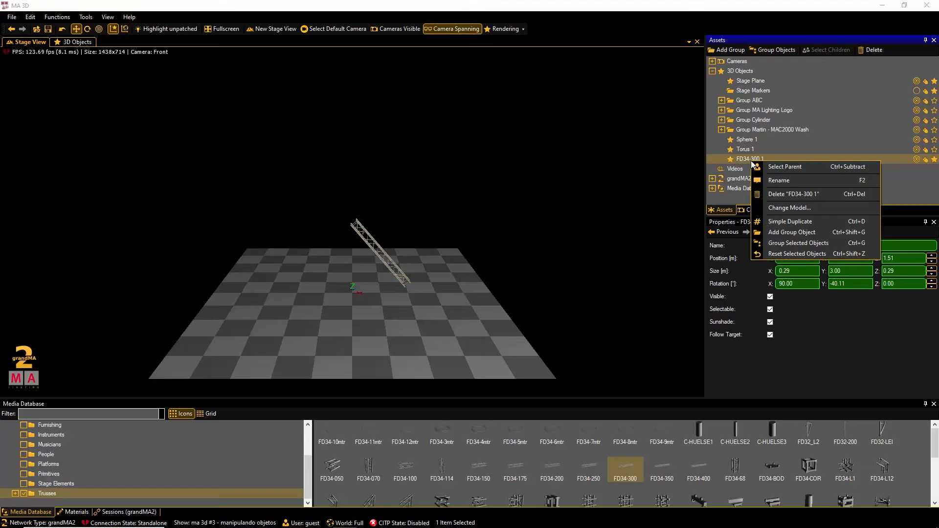
{"action": "left_click", "coordinate": [797, 255]}
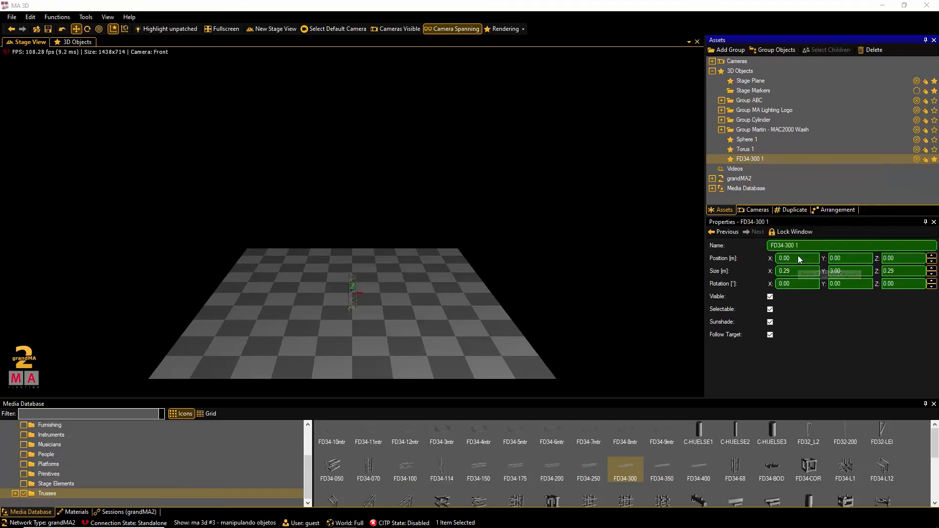
Put the FD34-300 truss into a new group and position the group at X 1.5 m, Z 3 m
{"action": "left_click", "coordinate": [777, 51]}
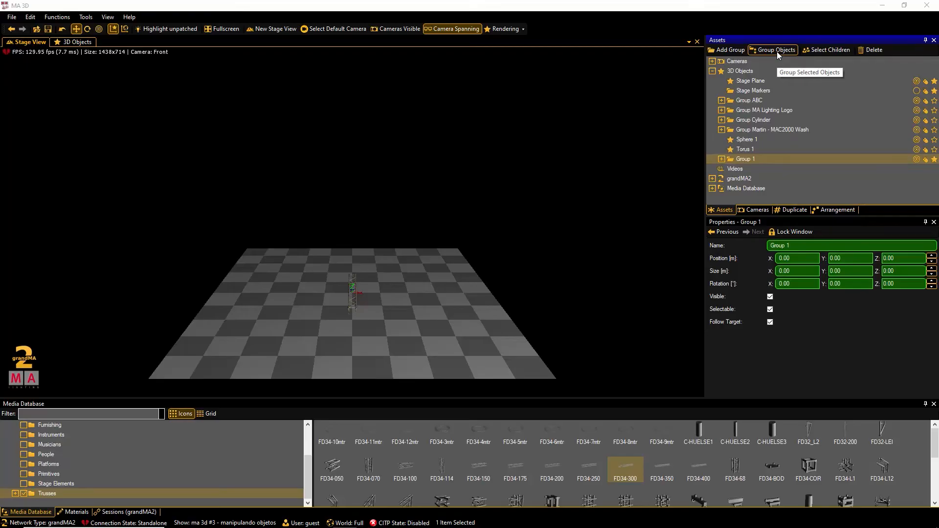
{"action": "left_click", "coordinate": [720, 159]}
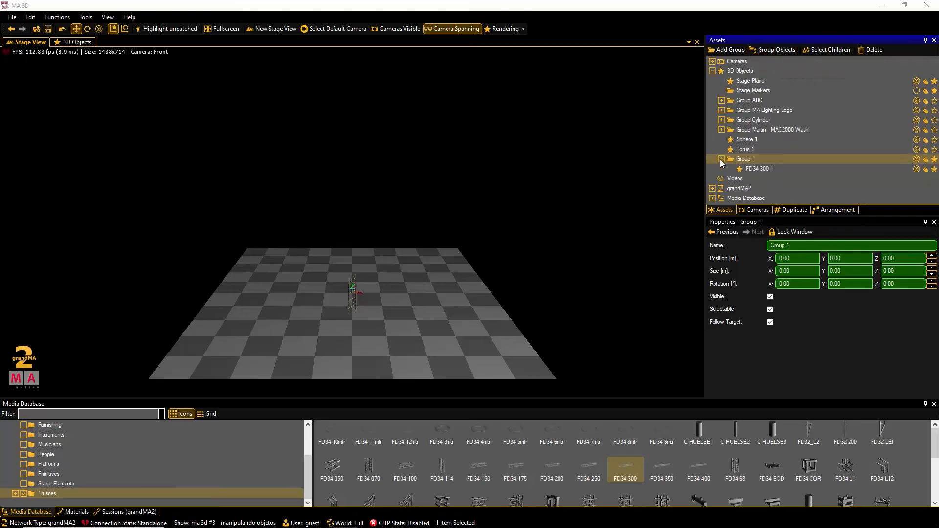
{"action": "left_click", "coordinate": [801, 259]}
{"action": "type", "text": "1.5"}
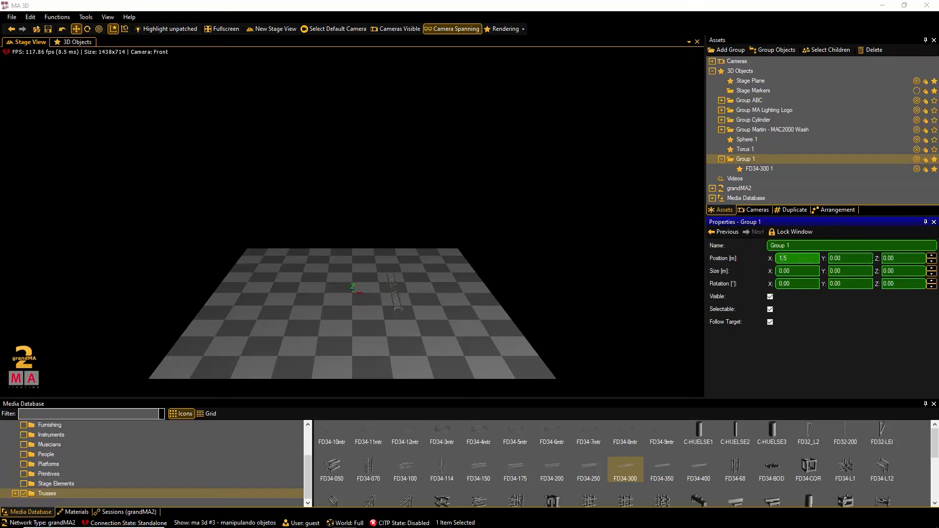
{"action": "left_click", "coordinate": [902, 258]}
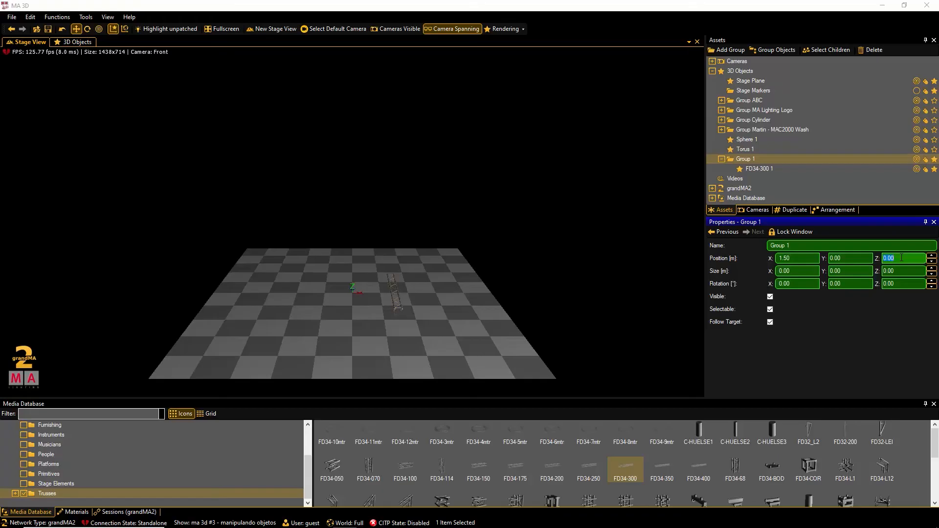
{"action": "type", "text": "3"}
Set the truss group's rotation to 30° around Y and 90° around Z
{"action": "left_click", "coordinate": [852, 284]}
{"action": "type", "text": "30"}
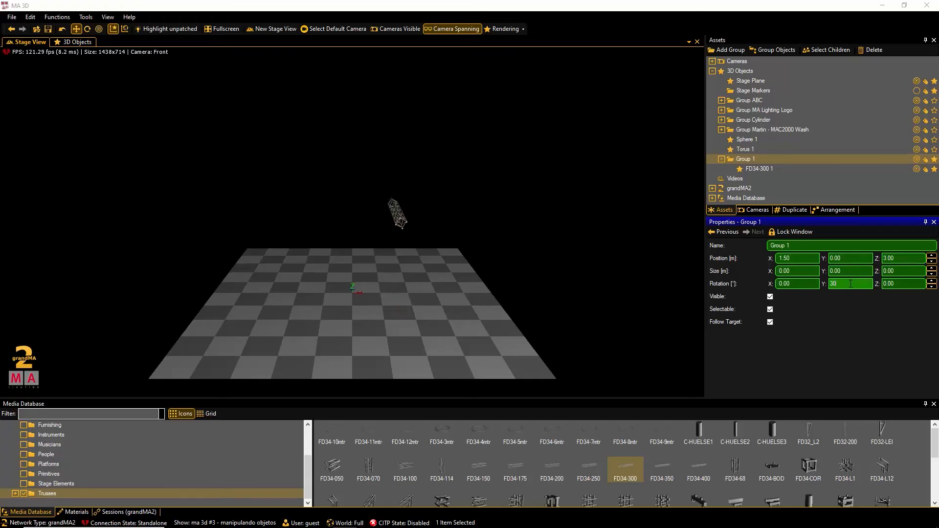
{"action": "left_click", "coordinate": [897, 284]}
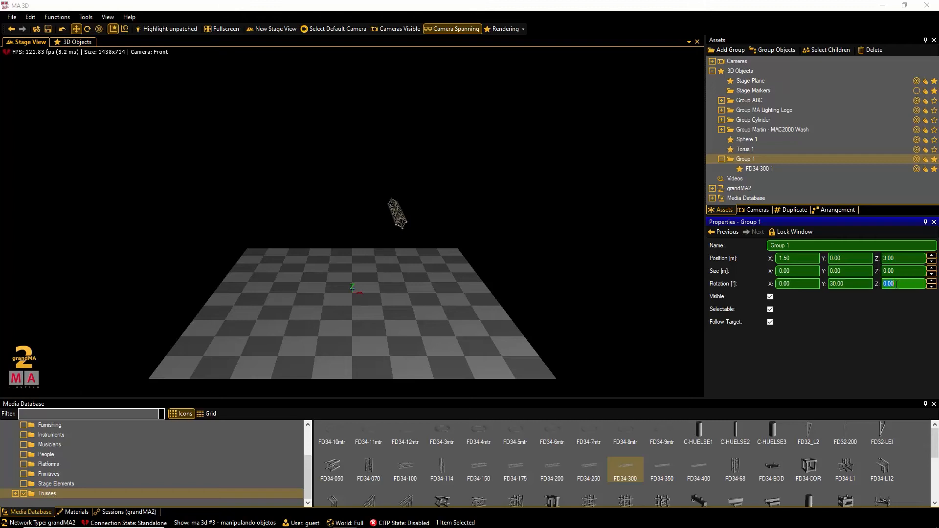
{"action": "type", "text": "90"}
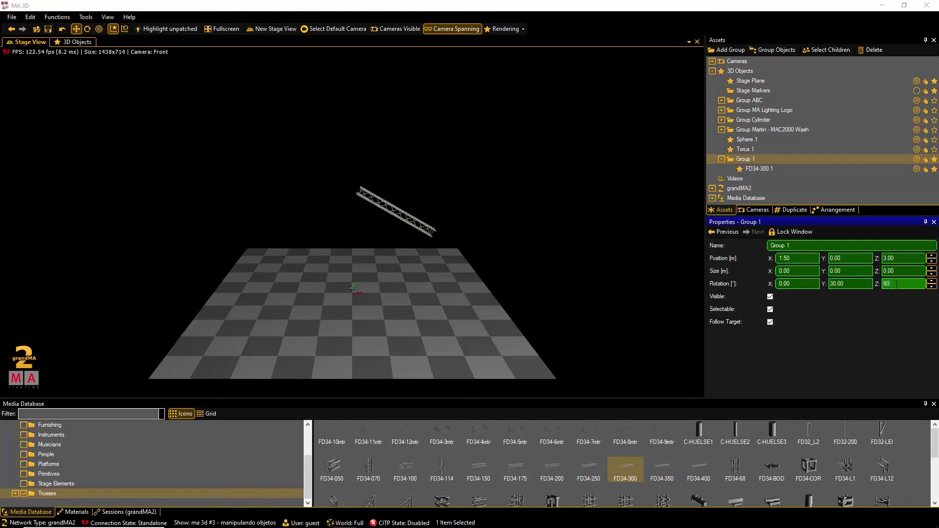
Duplicate the FD34-300 truss inside the group and set the copy's Y position to 3 m
{"action": "left_click", "coordinate": [765, 168]}
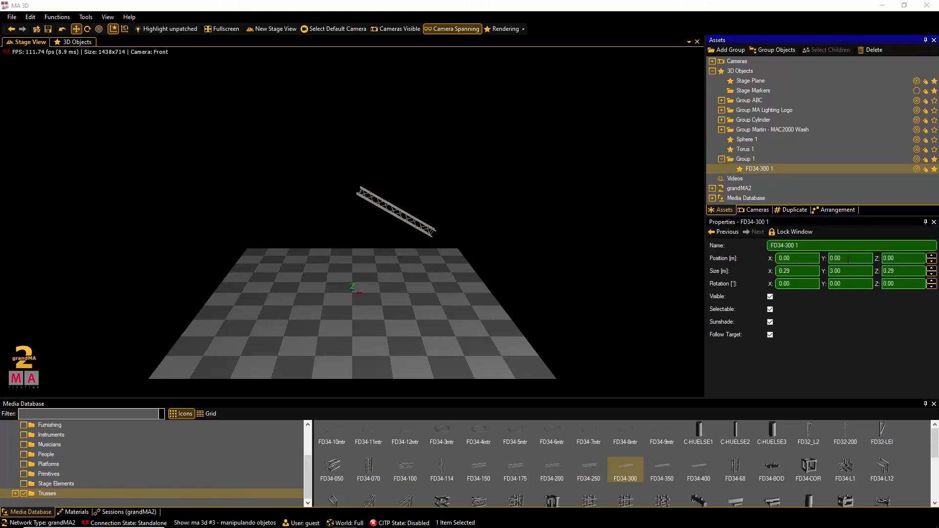
{"action": "key", "text": "ctrl+v"}
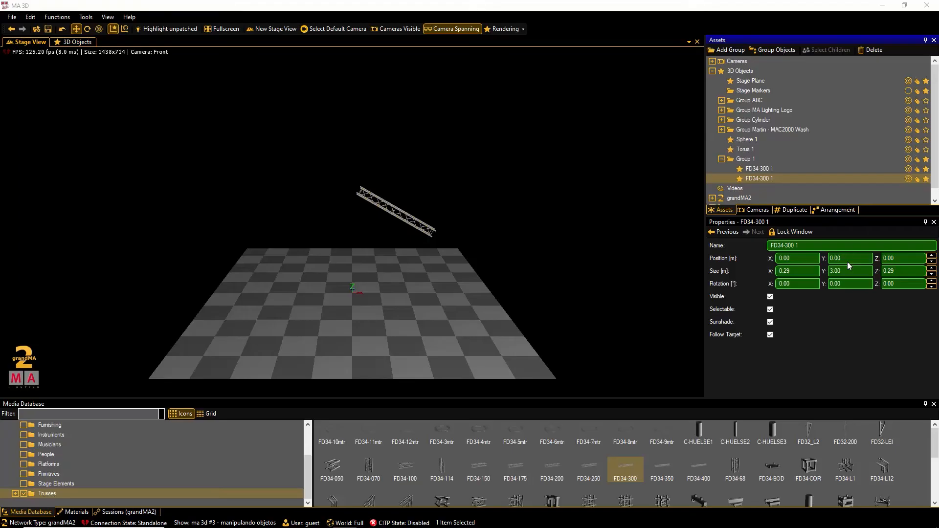
{"action": "left_click", "coordinate": [849, 259]}
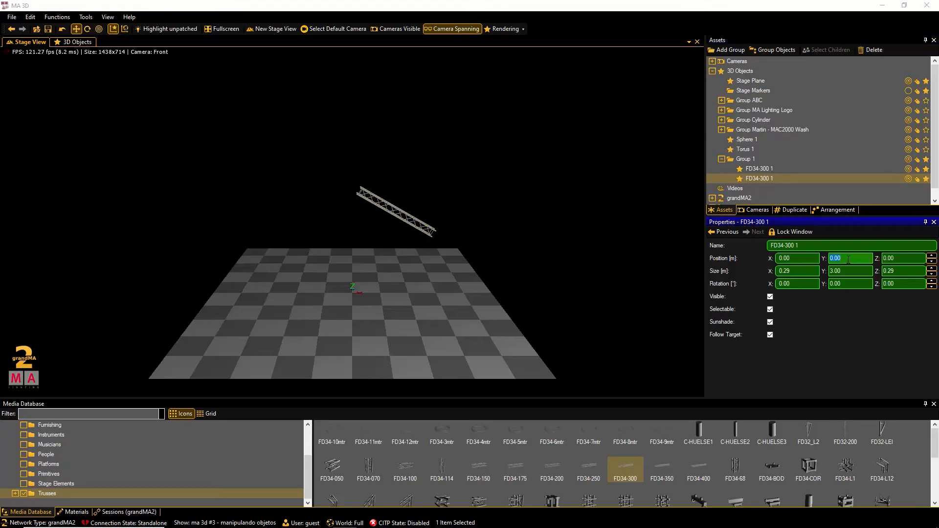
{"action": "type", "text": "3"}
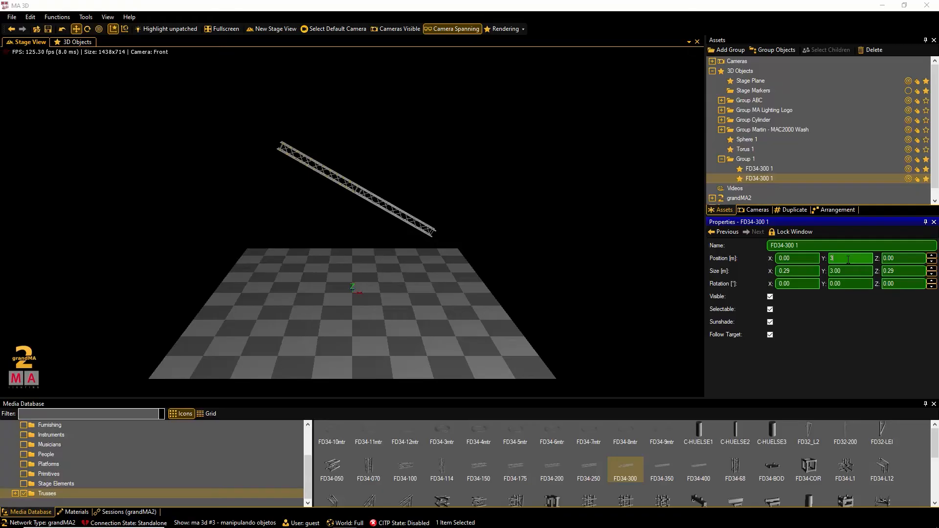
Delete Group 1 with its two FD34-300 trusses from the 3D objects
{"action": "left_click", "coordinate": [750, 160]}
{"action": "right_click", "coordinate": [750, 159]}
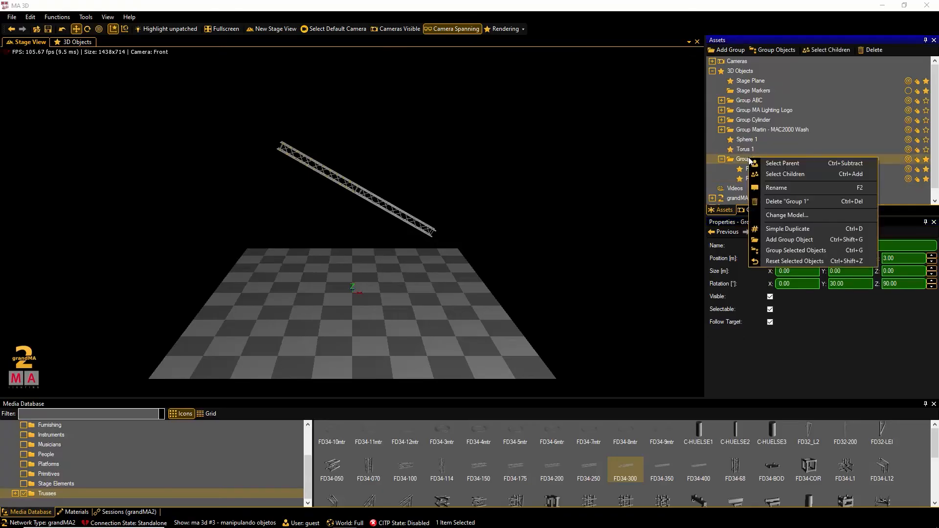
{"action": "left_click", "coordinate": [790, 200]}
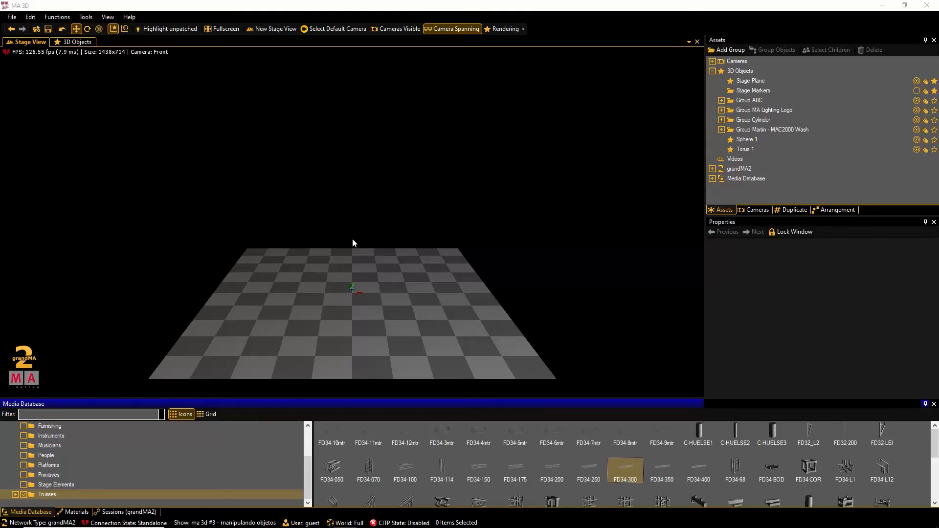
{"action": "left_click", "coordinate": [353, 239]}
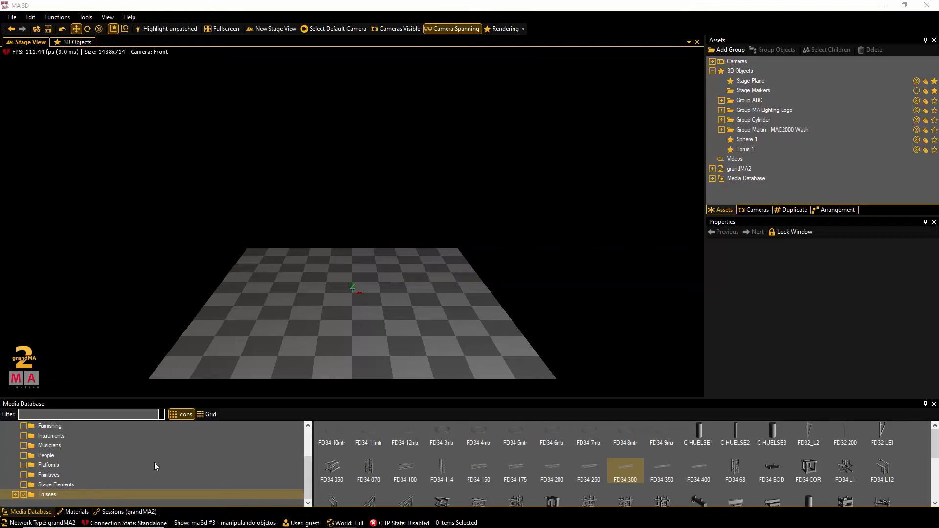
Add a Clay Paky Golden Spot 1200 from the Fixtures category to the stage, accepting the information message
{"action": "scroll", "coordinate": [154, 463], "scroll_direction": "up", "scroll_amount": 2}
{"action": "left_click", "coordinate": [49, 465]}
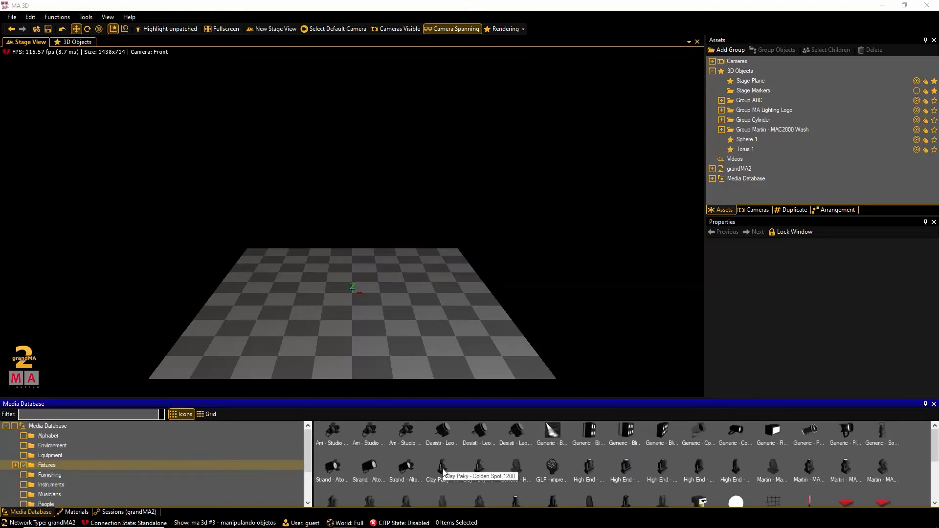
{"action": "left_click", "coordinate": [444, 471]}
{"action": "double_click", "coordinate": [444, 472]}
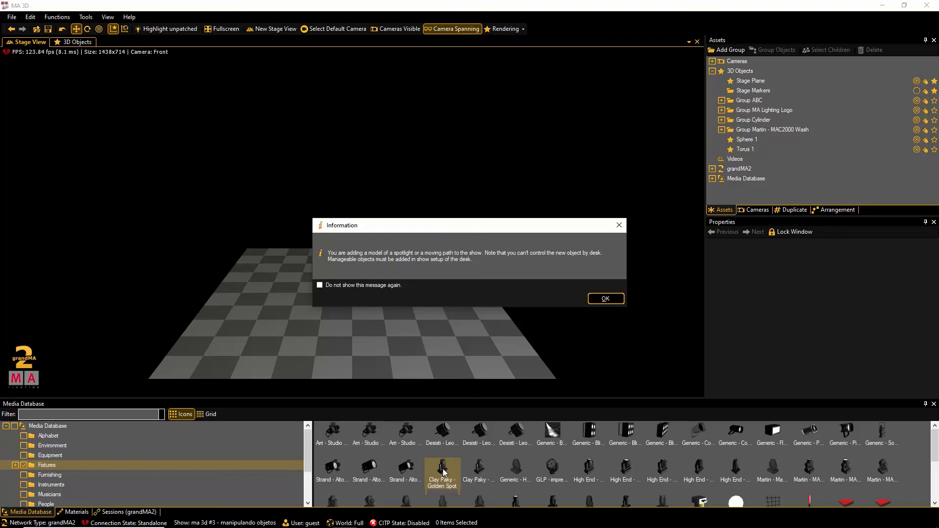
{"action": "left_click", "coordinate": [608, 299]}
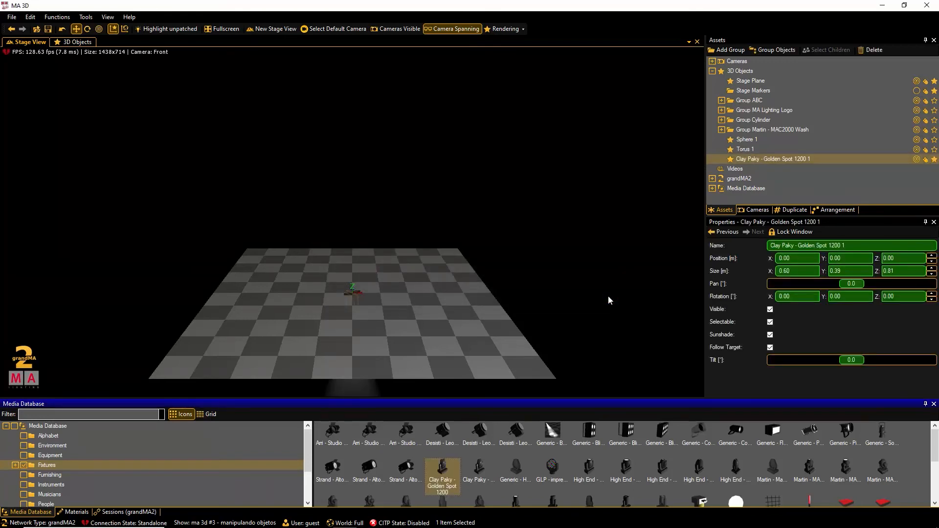
Duplicate the Golden Spot 1200 fixture with 11 copies
{"action": "left_click", "coordinate": [802, 212]}
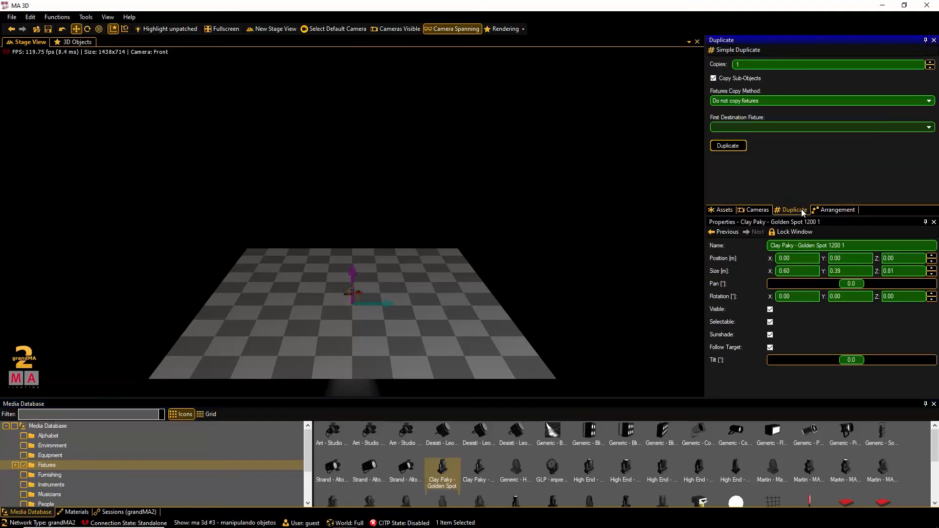
{"action": "left_click", "coordinate": [812, 64]}
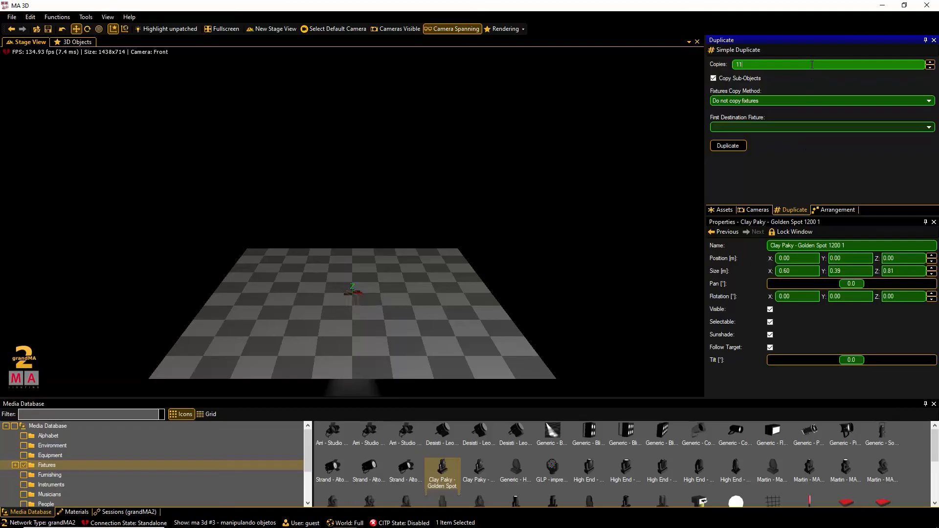
{"action": "left_click", "coordinate": [732, 147]}
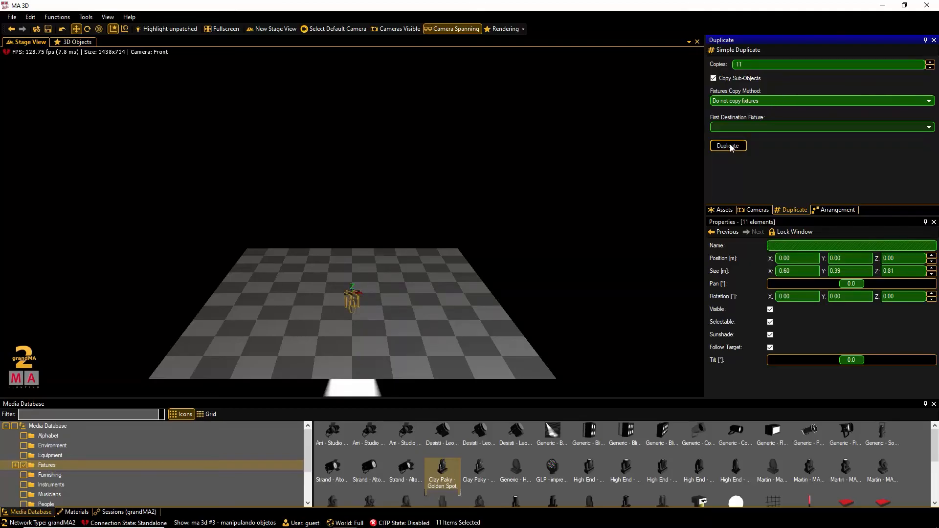
Arrange all 12 Golden Spot 1200 fixtures in a circle with a start and end radius of 3 m
{"action": "left_click", "coordinate": [724, 211]}
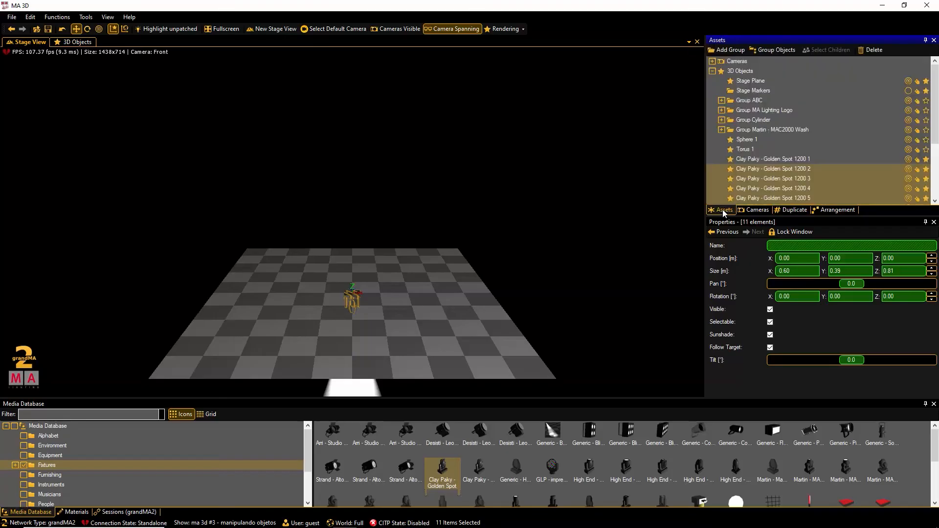
{"action": "scroll", "coordinate": [811, 144], "scroll_direction": "down", "scroll_amount": 3}
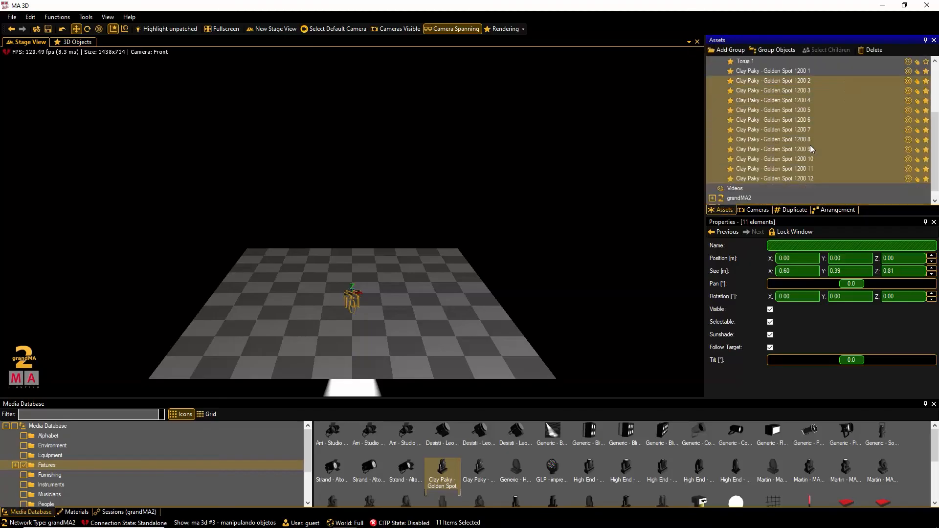
{"action": "left_click", "coordinate": [781, 72]}
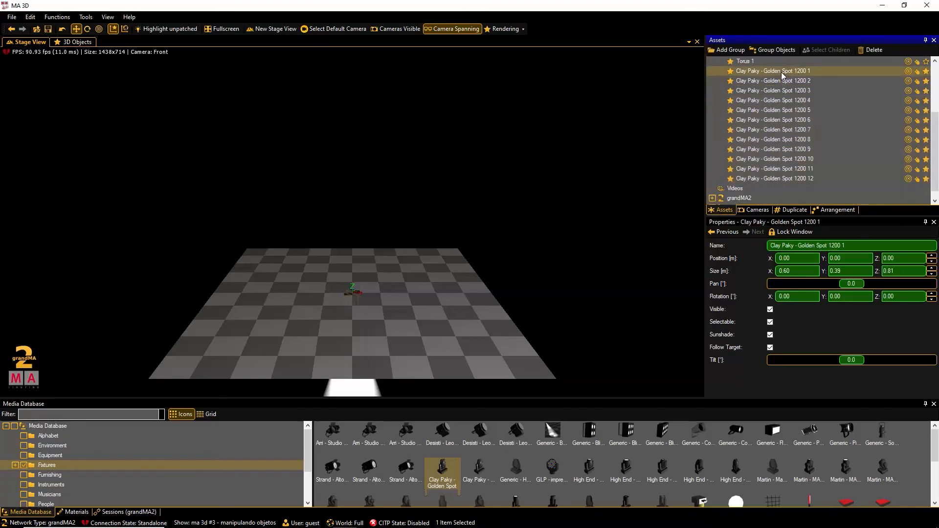
{"action": "left_click", "coordinate": [791, 179], "text": "shift"}
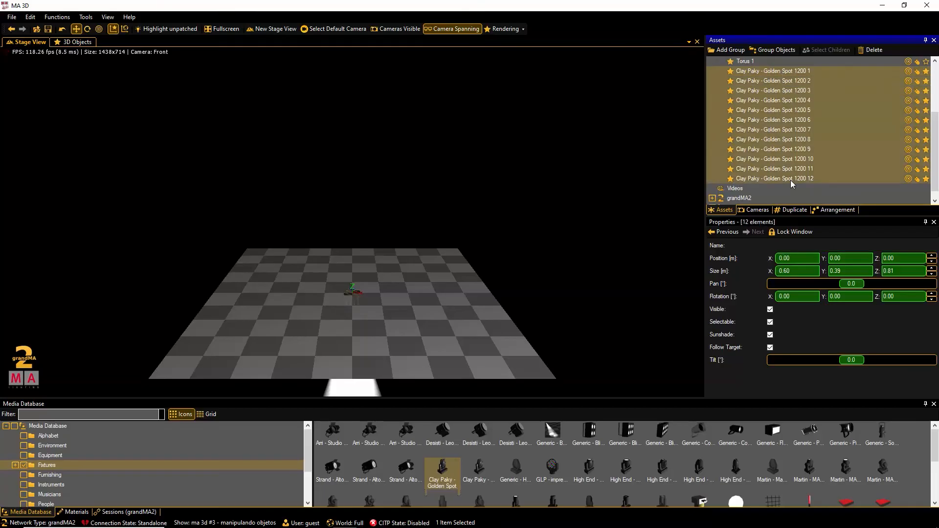
{"action": "left_click", "coordinate": [838, 209]}
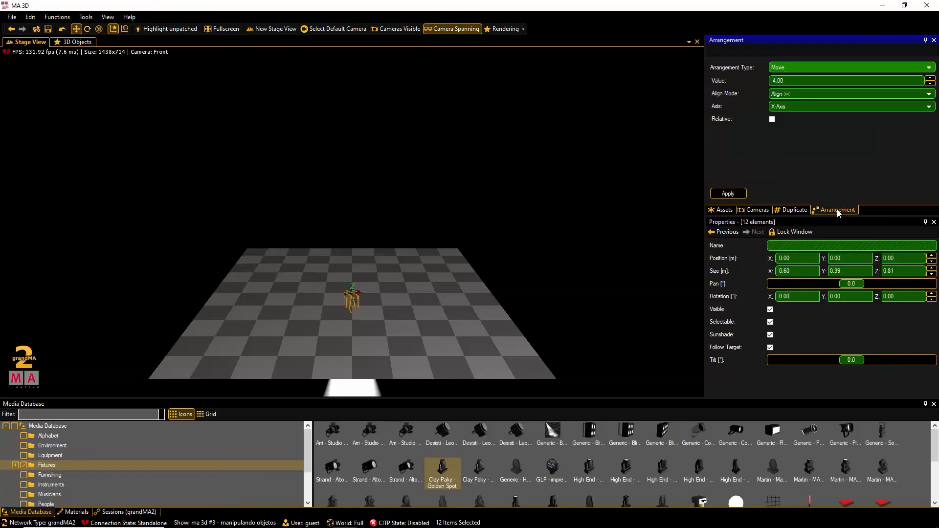
{"action": "left_click", "coordinate": [831, 69]}
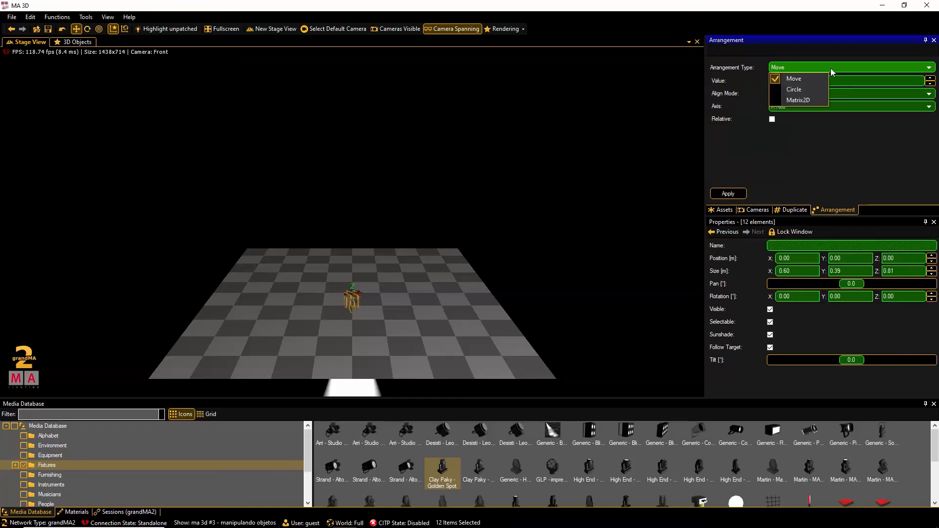
{"action": "left_click", "coordinate": [798, 91]}
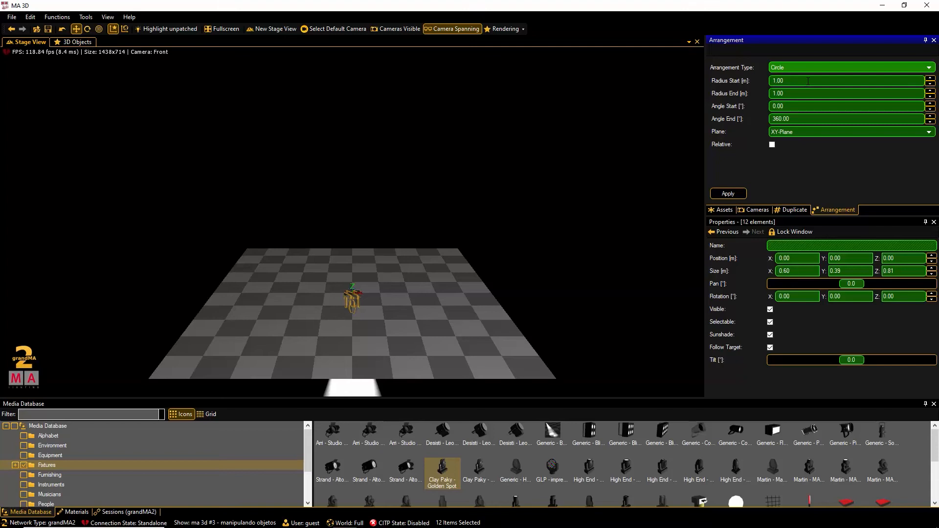
{"action": "left_click", "coordinate": [809, 81]}
{"action": "type", "text": "3"}
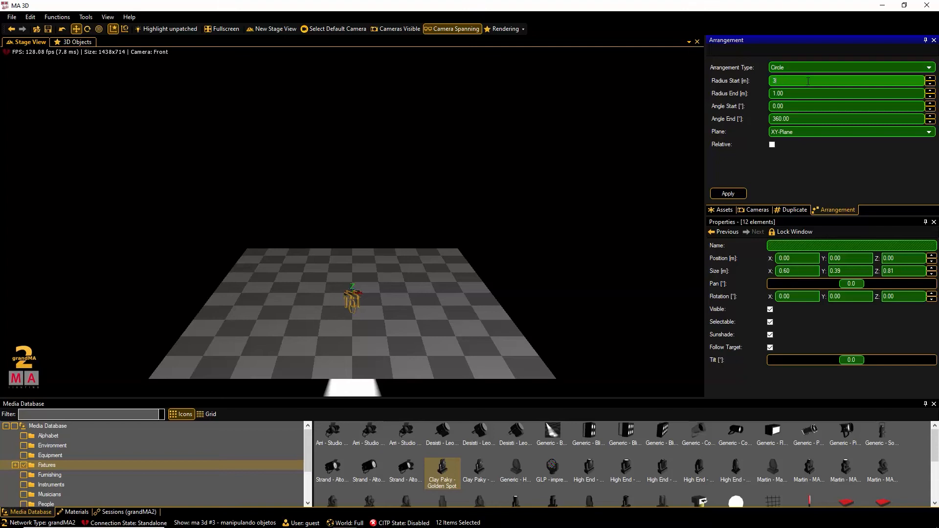
{"action": "left_click", "coordinate": [809, 93]}
{"action": "type", "text": "3"}
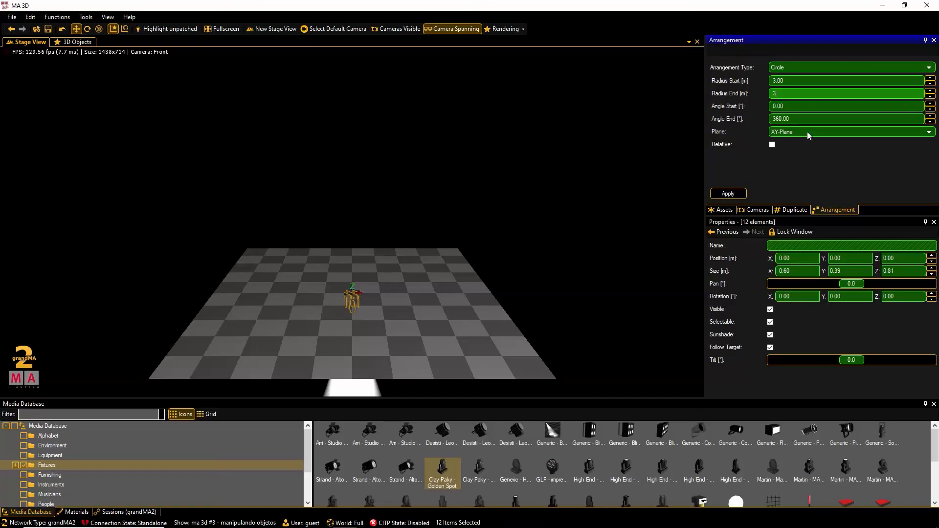
{"action": "left_click", "coordinate": [728, 195]}
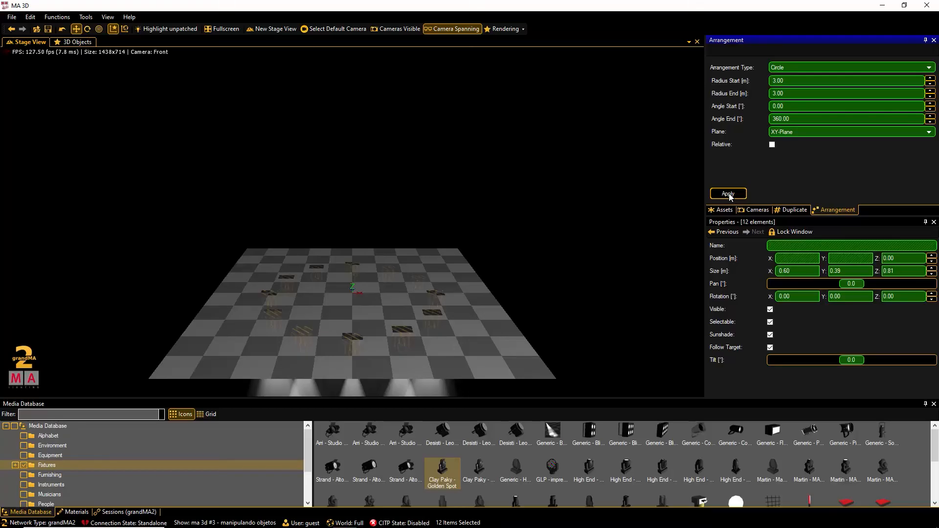
{"action": "left_click", "coordinate": [729, 195]}
Group the 12 selected fixtures, name the group "Group Clay Paky Circle", and expand it
{"action": "left_click", "coordinate": [727, 212]}
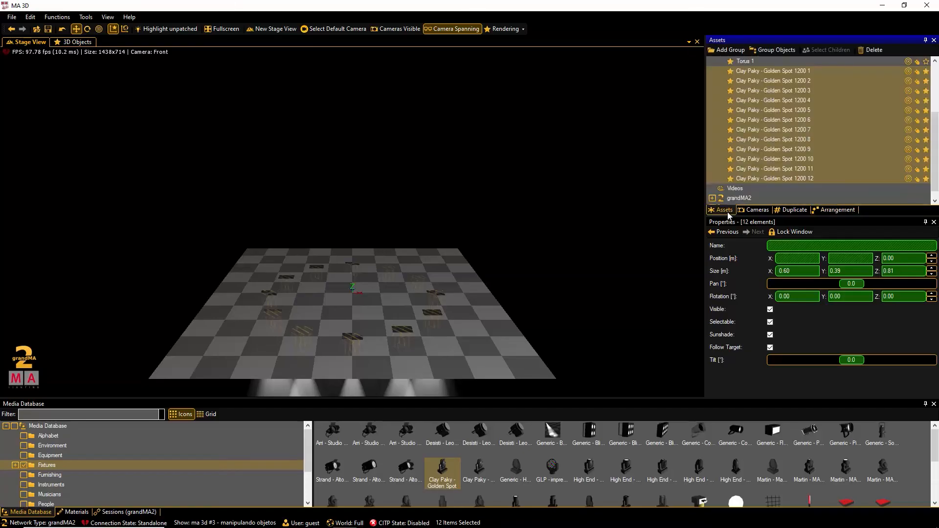
{"action": "left_click", "coordinate": [769, 51]}
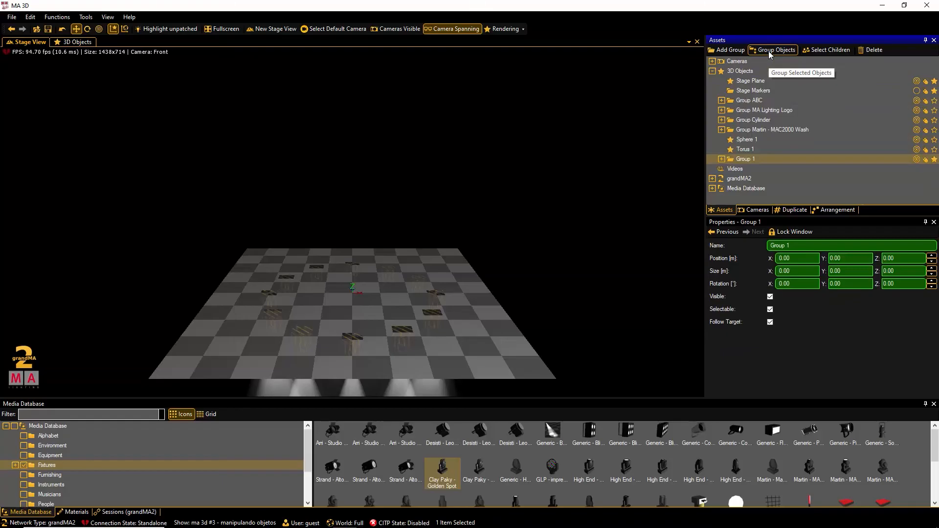
{"action": "left_click", "coordinate": [801, 246]}
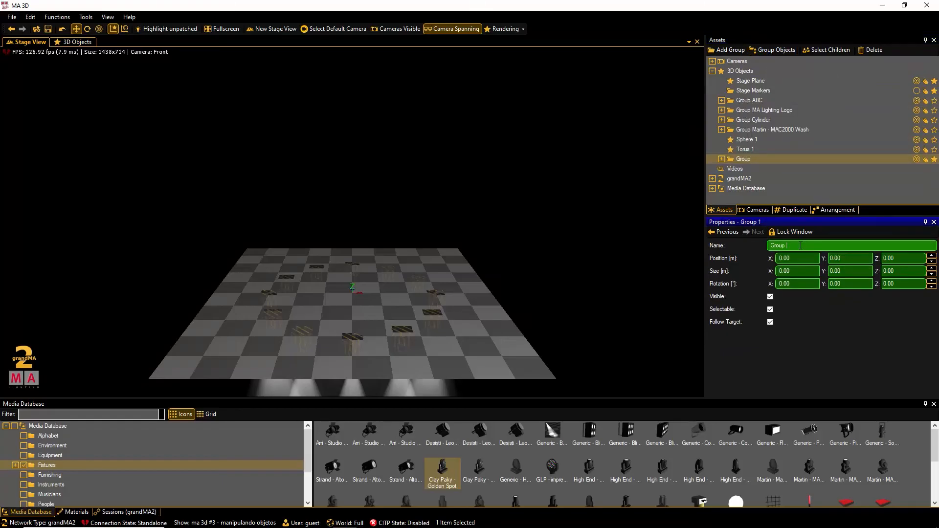
{"action": "type", "text": "Clay Paky Circle"}
{"action": "left_click", "coordinate": [722, 159]}
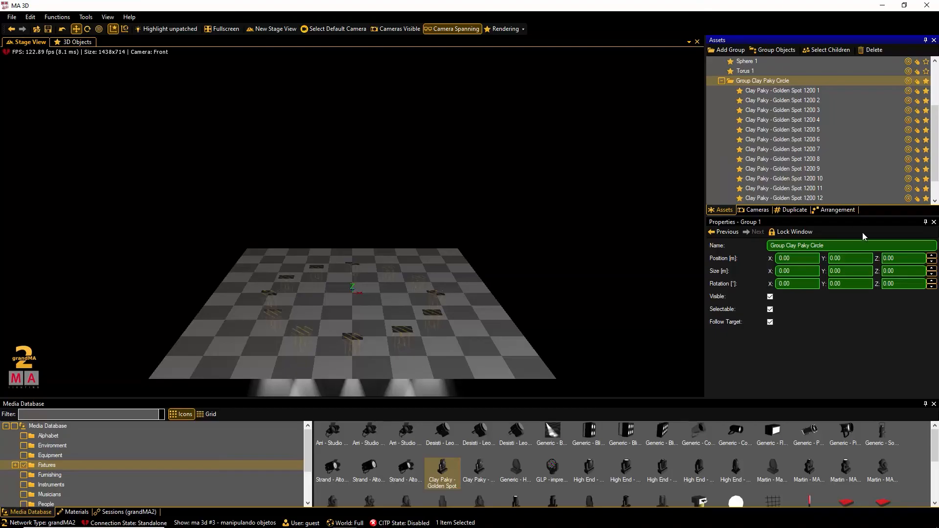
Set the Clay Paky Circle group's Z position to 7 m and its X rotation to -30°
{"action": "left_click", "coordinate": [906, 256]}
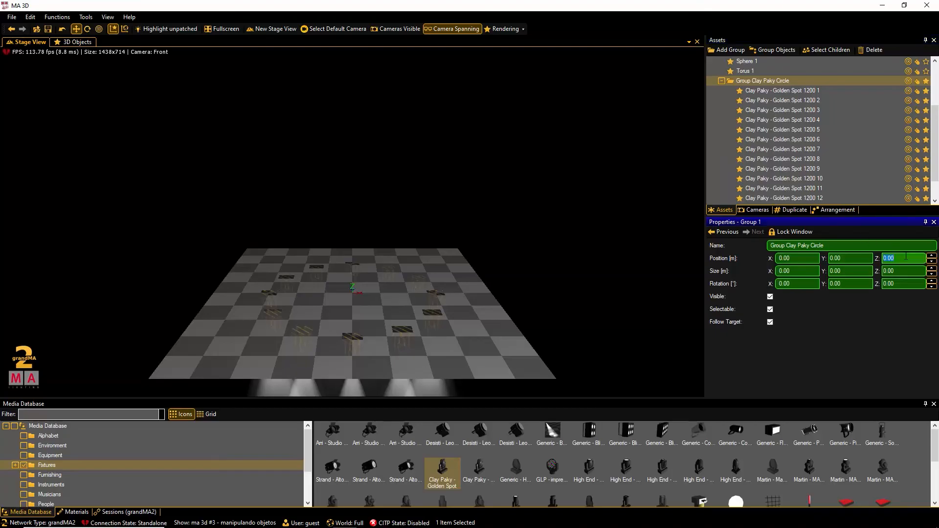
{"action": "type", "text": "7"}
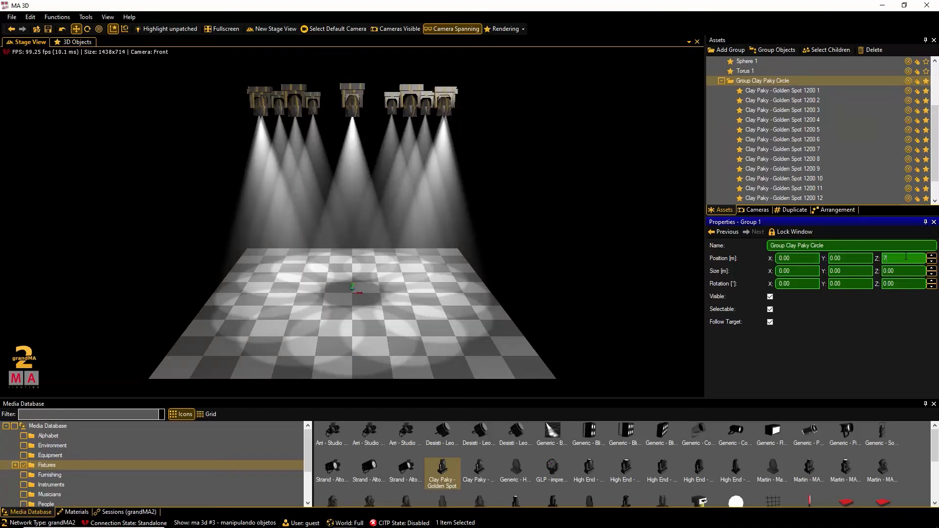
{"action": "left_click", "coordinate": [798, 284]}
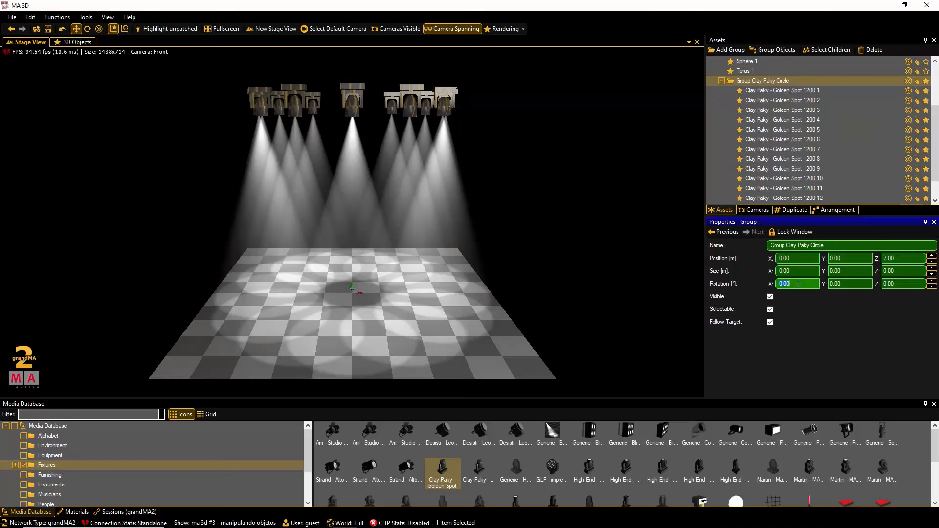
{"action": "type", "text": "-30"}
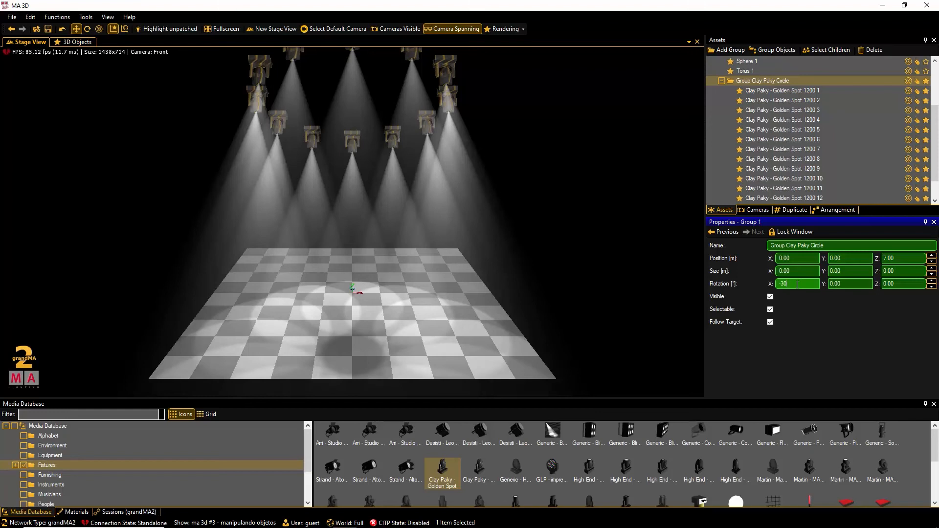
{"action": "key", "text": "Return"}
Add the FD34-6mtr circular truss from the Trusses category and set its Z position to 7.15 m
{"action": "scroll", "coordinate": [156, 474], "scroll_direction": "down", "scroll_amount": 2}
{"action": "left_click", "coordinate": [46, 495]}
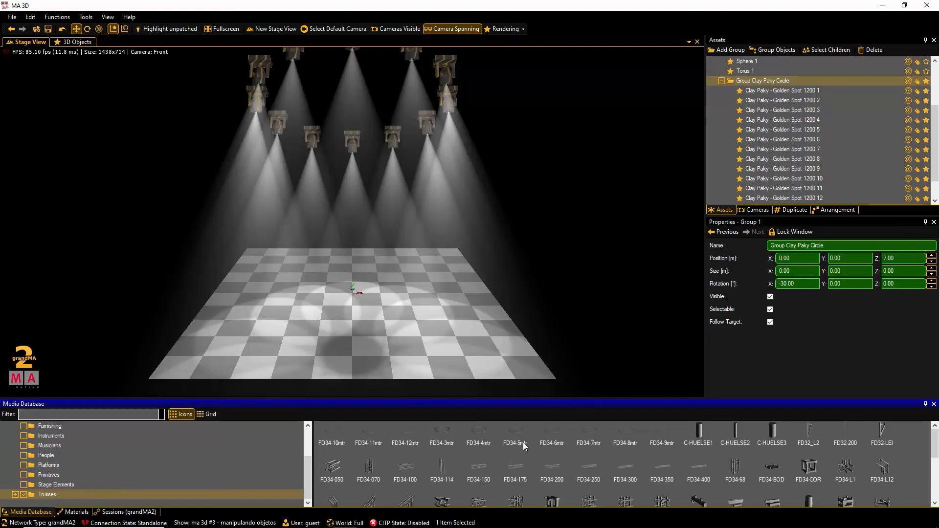
{"action": "double_click", "coordinate": [553, 432]}
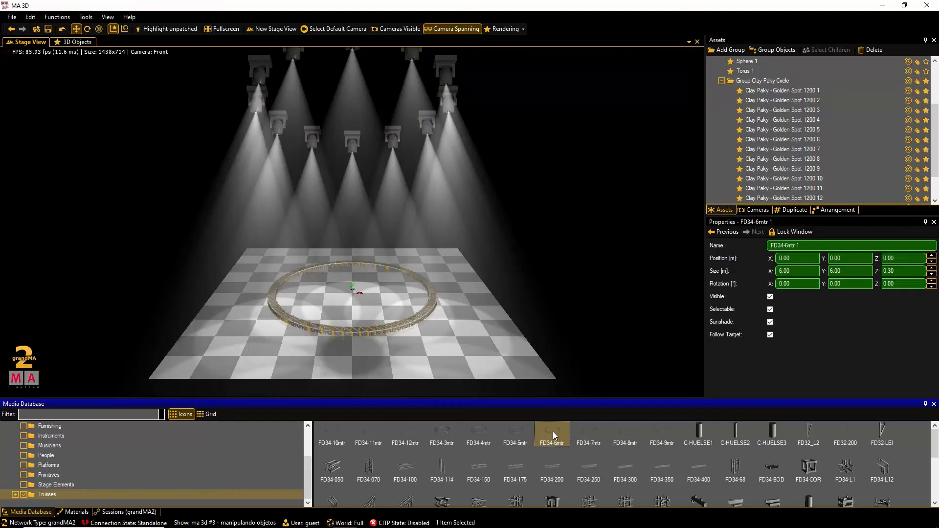
{"action": "left_click", "coordinate": [913, 258]}
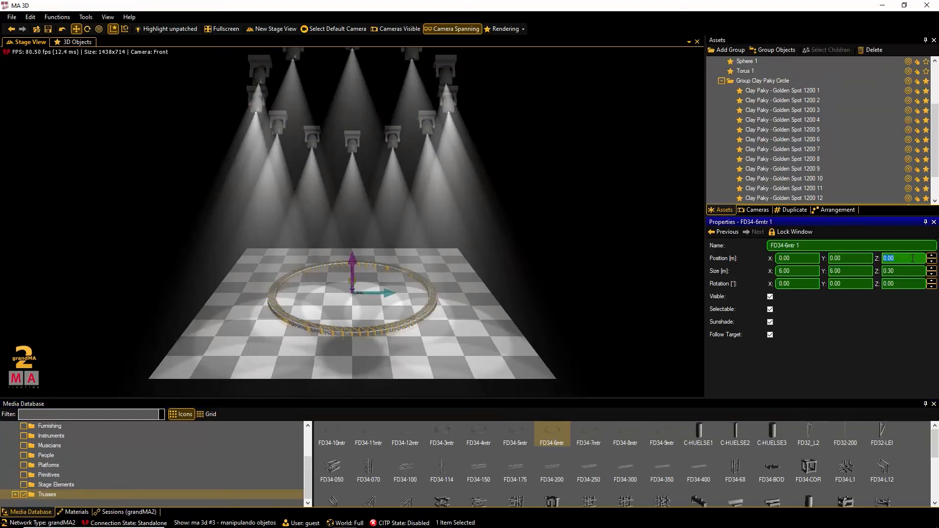
{"action": "type", "text": "7"}
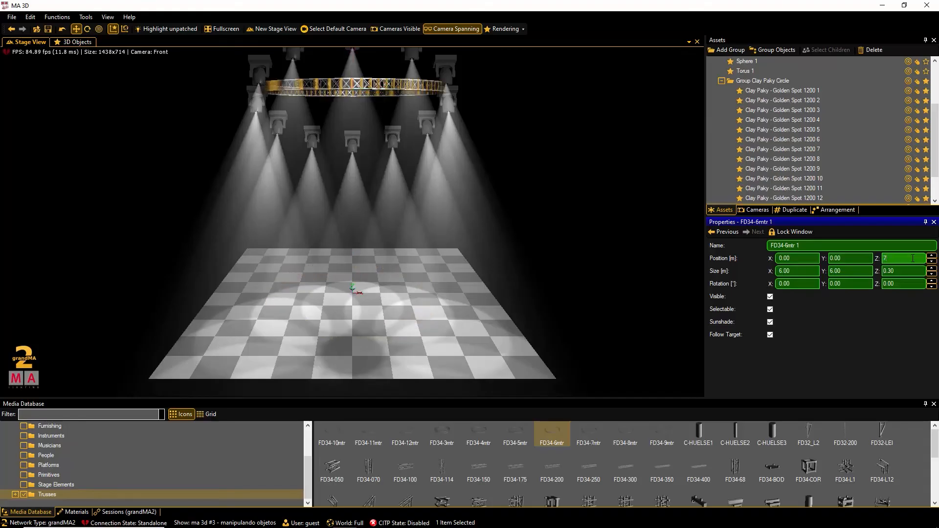
{"action": "type", "text": ".15"}
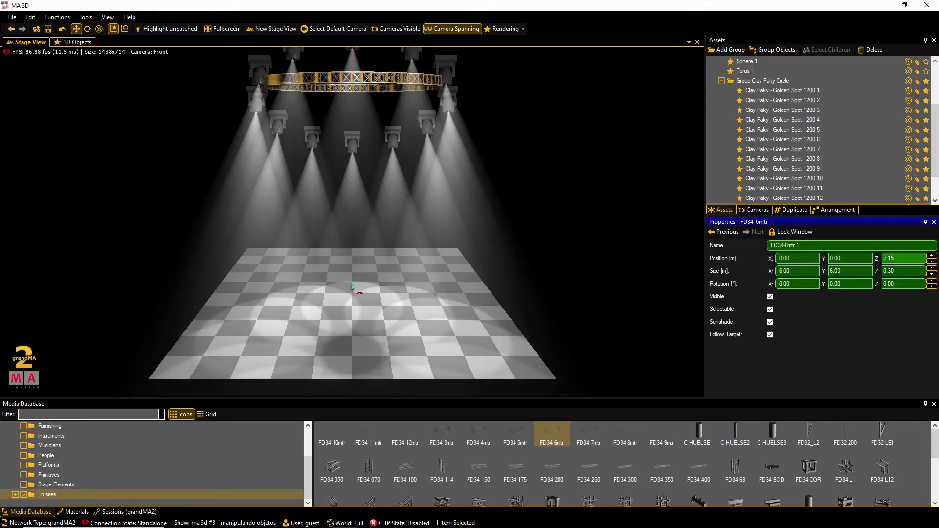
Set the circular truss's X rotation to -30° and view the stage from the Front/Left default camera
{"action": "left_click", "coordinate": [802, 284]}
{"action": "type", "text": "-30"}
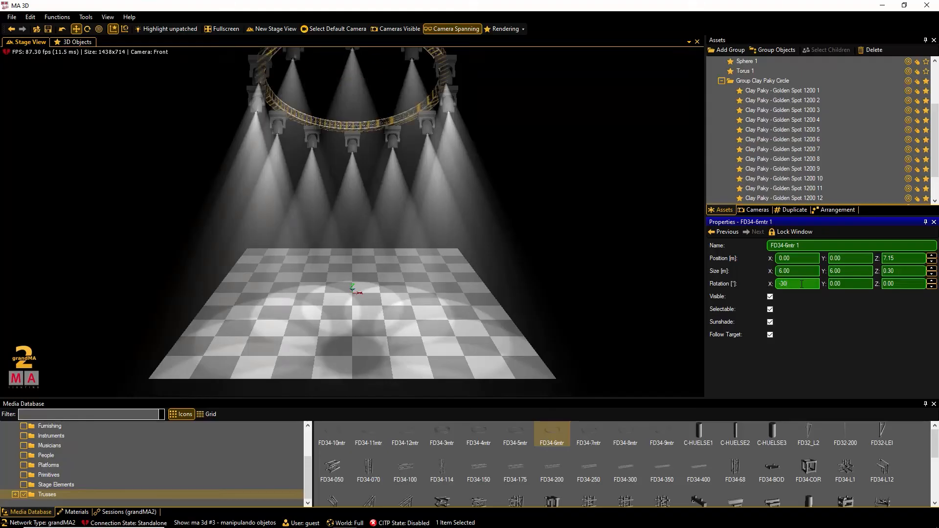
{"action": "left_click", "coordinate": [340, 29]}
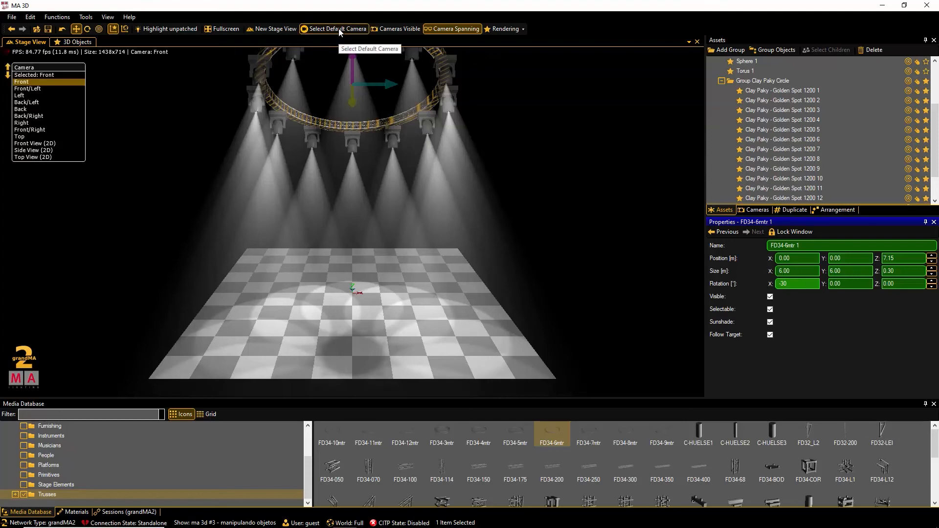
{"action": "left_click", "coordinate": [31, 89]}
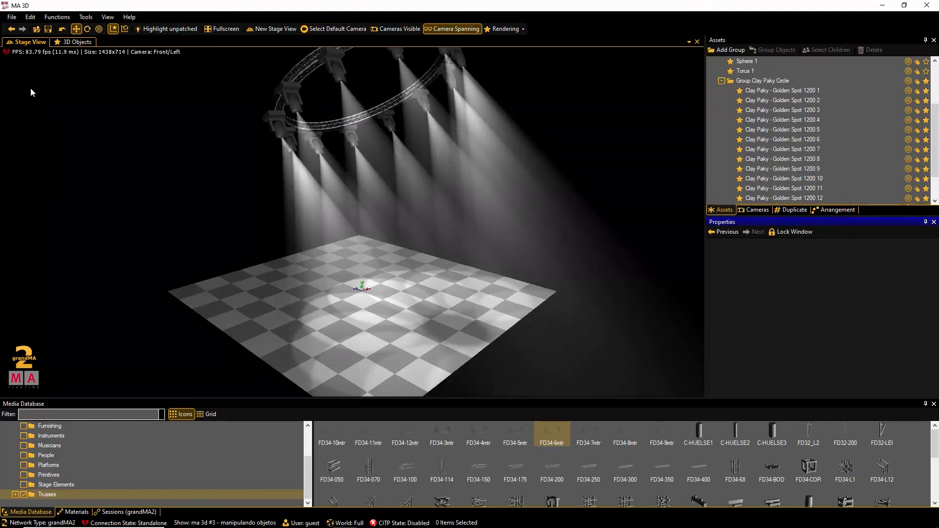
View the stage from the Front default camera and add a Clay Paky - Golden Spot 1200 from the Fixtures category
{"action": "left_click", "coordinate": [345, 30]}
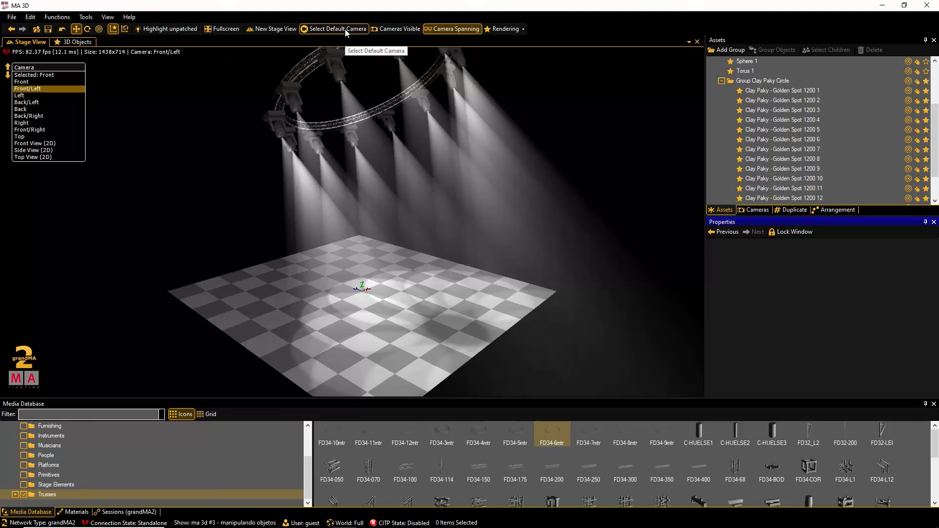
{"action": "left_click", "coordinate": [24, 82]}
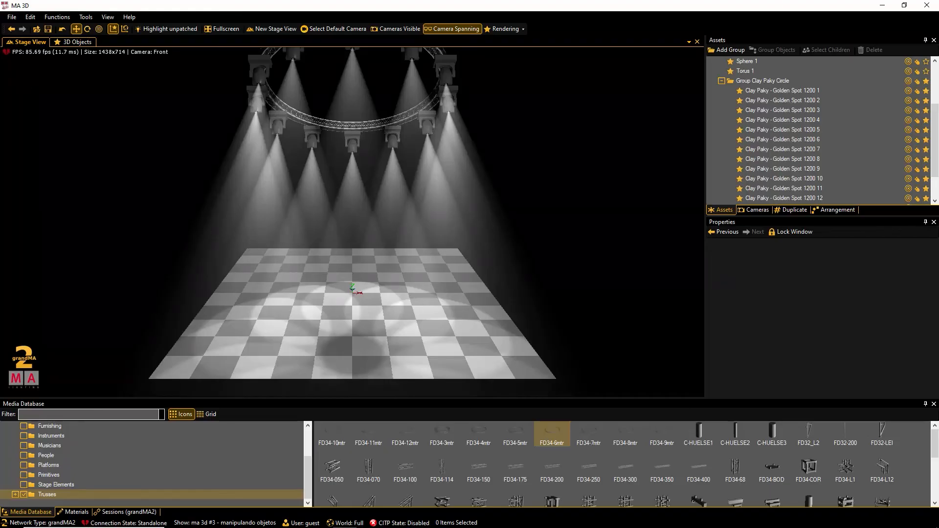
{"action": "scroll", "coordinate": [138, 465], "scroll_direction": "up", "scroll_amount": 2}
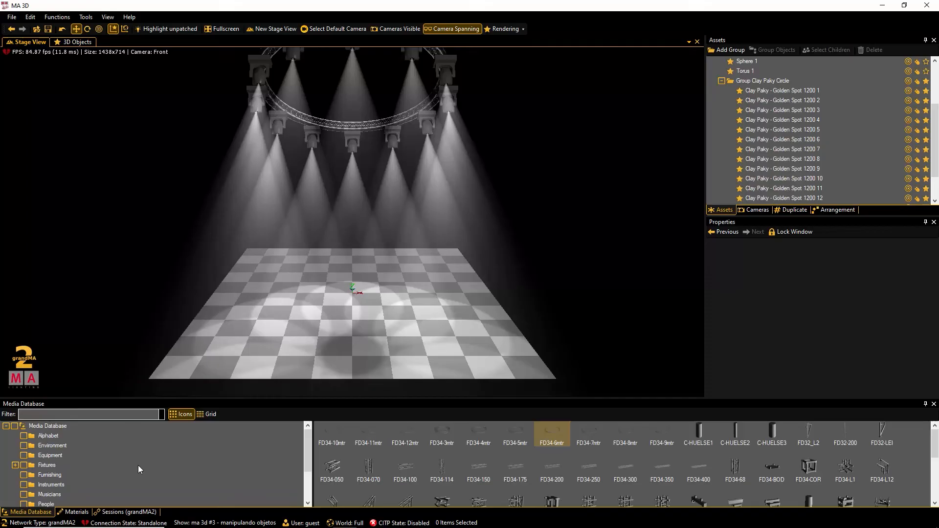
{"action": "left_click", "coordinate": [52, 465]}
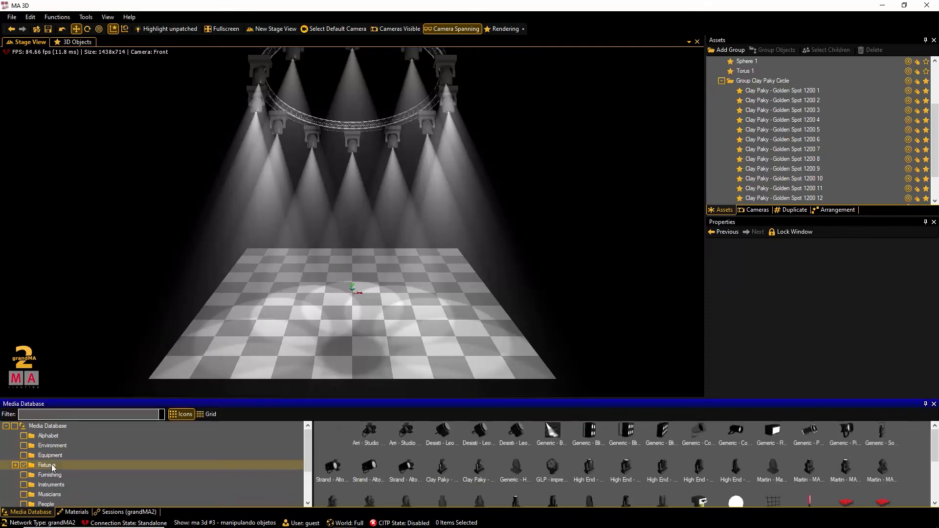
{"action": "double_click", "coordinate": [444, 471]}
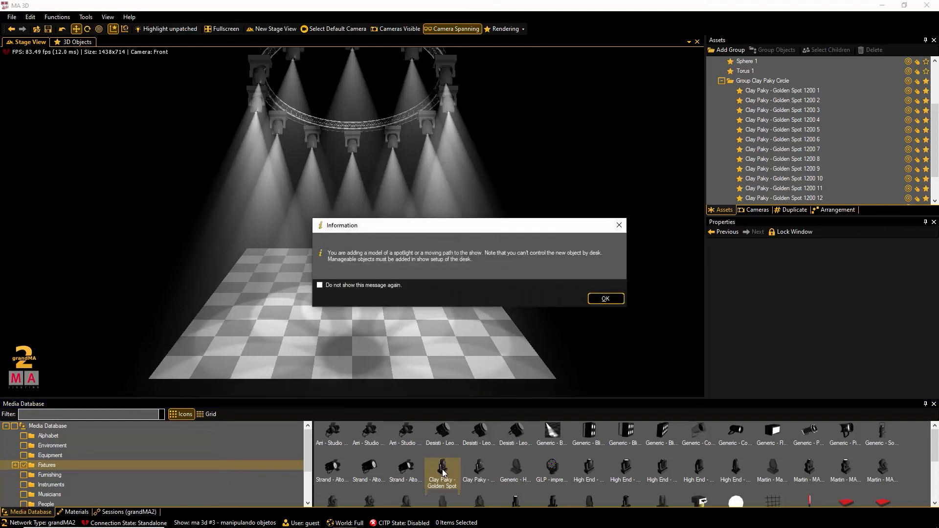
{"action": "left_click", "coordinate": [604, 299]}
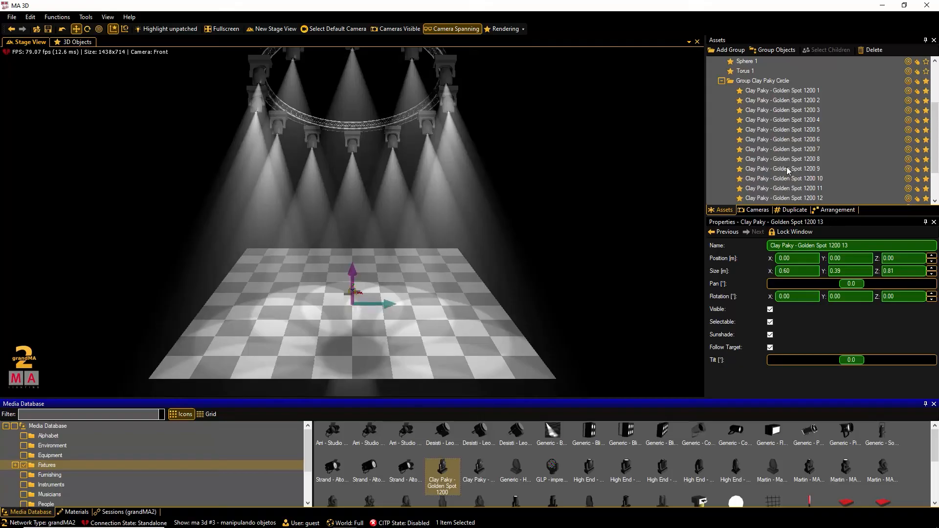
Duplicate the newly added Clay Paky - Golden Spot 1200 fixture with 5 copies
{"action": "scroll", "coordinate": [787, 167], "scroll_direction": "down", "scroll_amount": 2}
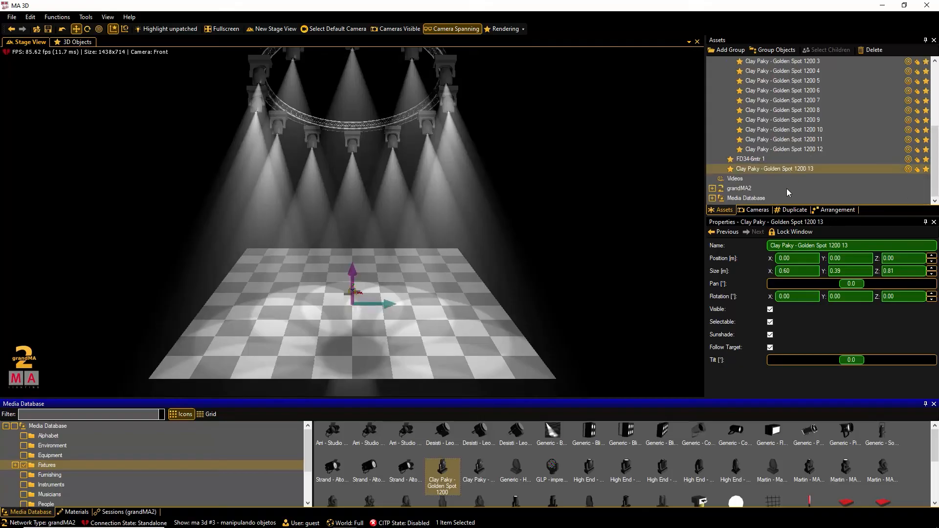
{"action": "left_click", "coordinate": [793, 211]}
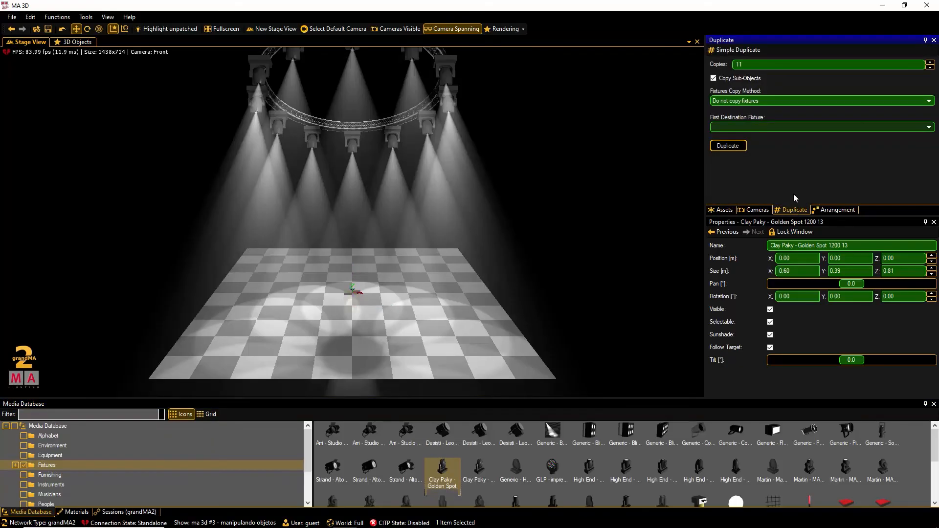
{"action": "left_click", "coordinate": [795, 64]}
{"action": "type", "text": "5"}
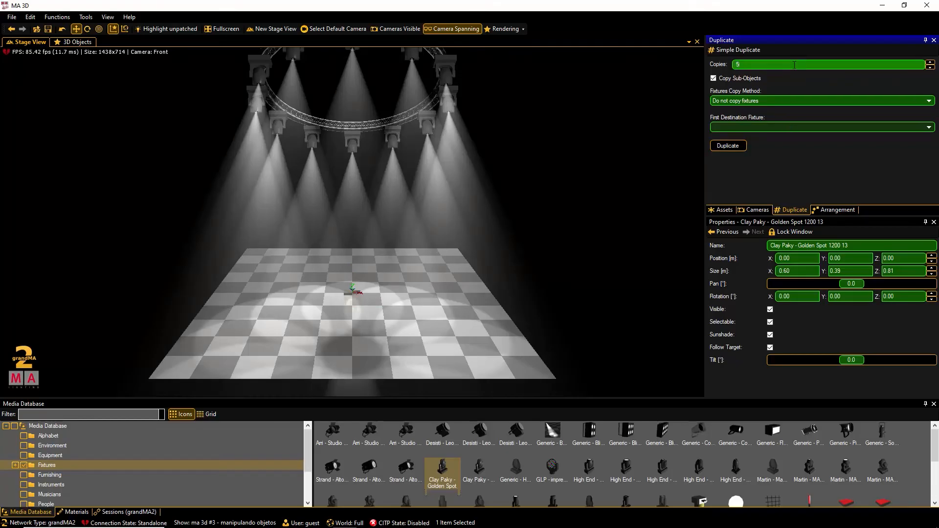
{"action": "left_click", "coordinate": [727, 147]}
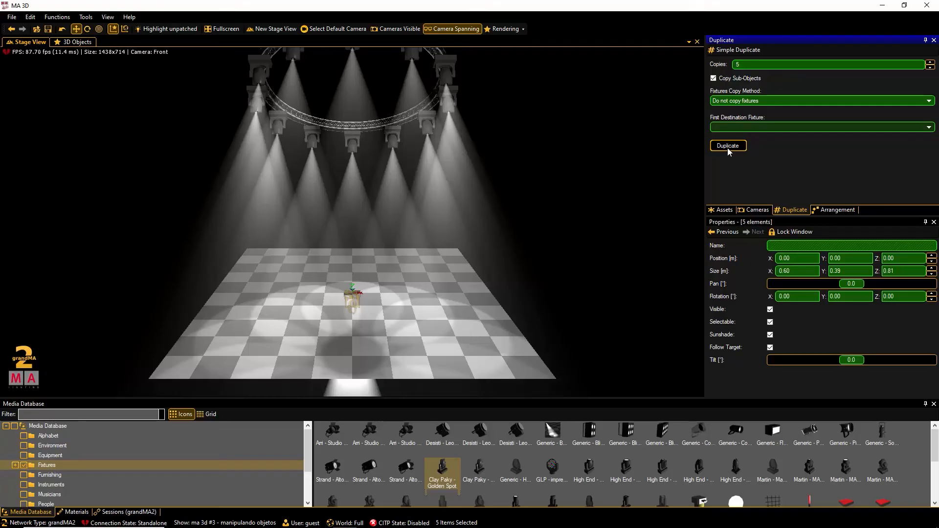
Group the fixtures Clay Paky - Golden Spot 1200 13 through 18, name the group "Group Clay Paky Semicircle", and expand it
{"action": "left_click", "coordinate": [723, 212]}
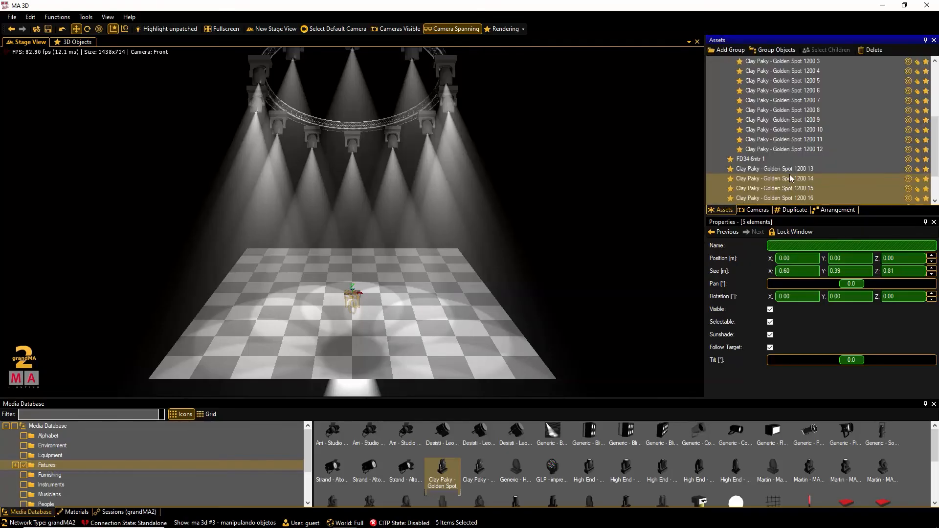
{"action": "scroll", "coordinate": [792, 178], "scroll_direction": "down", "scroll_amount": 2}
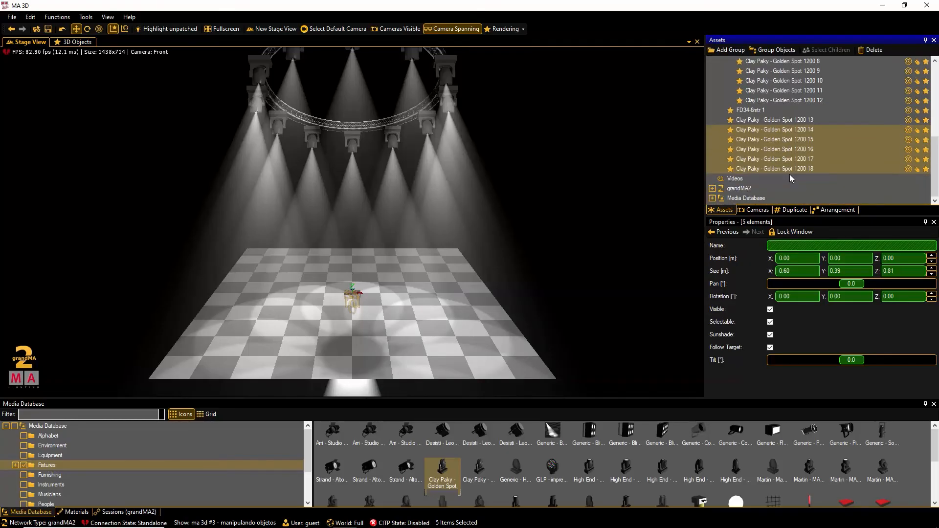
{"action": "left_click", "coordinate": [786, 121]}
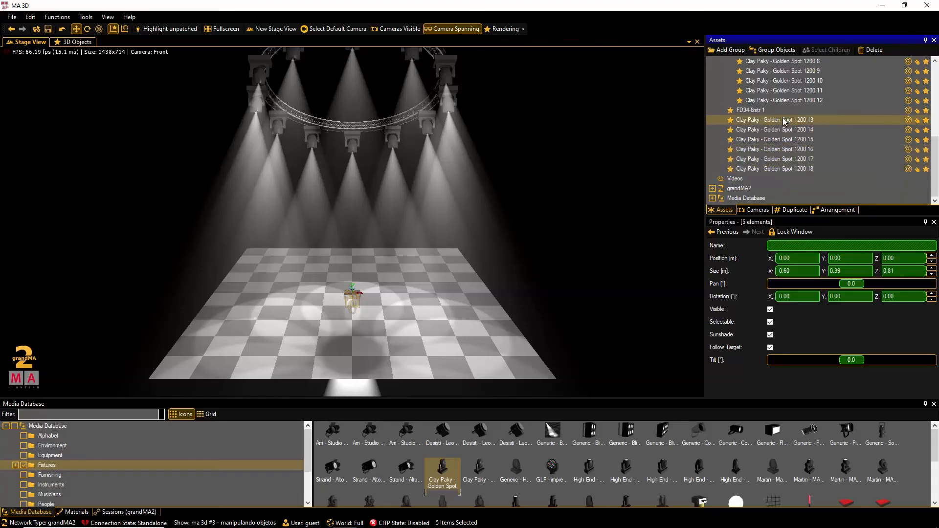
{"action": "left_click", "coordinate": [783, 169], "text": "shift"}
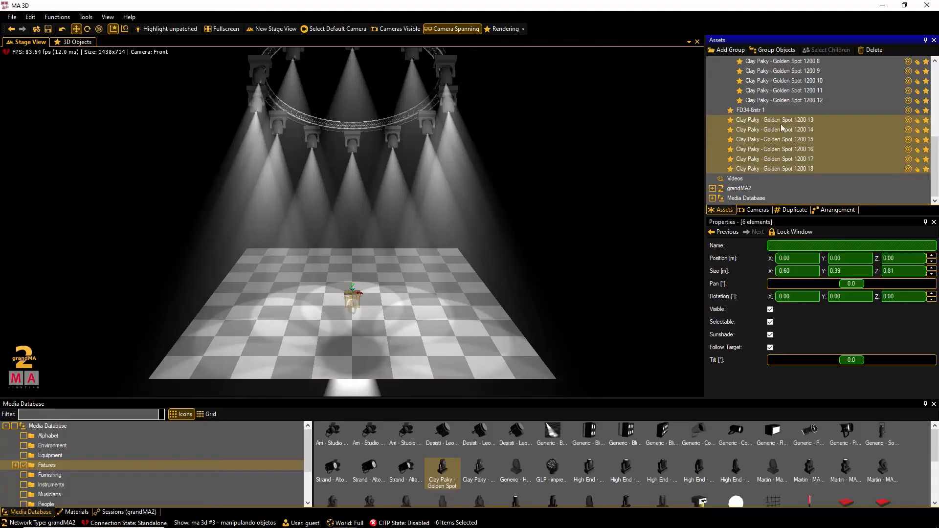
{"action": "left_click", "coordinate": [777, 52]}
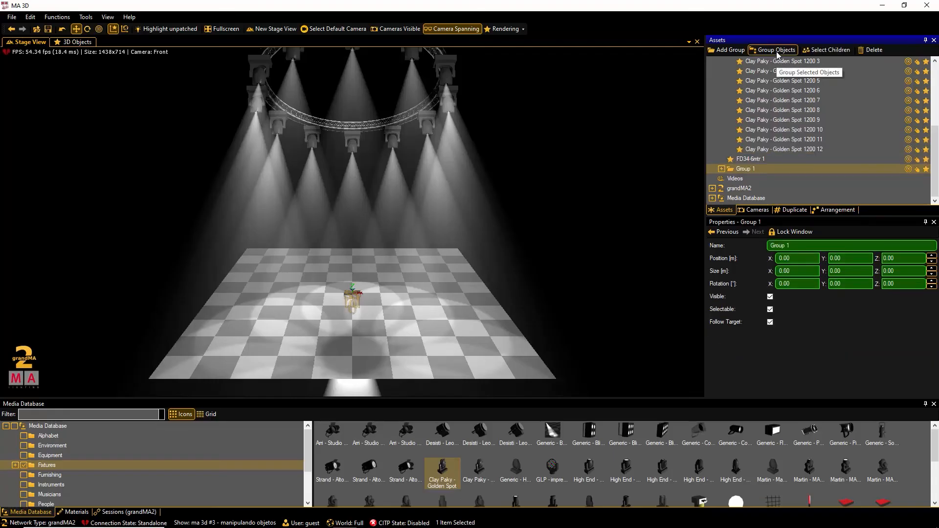
{"action": "left_click", "coordinate": [799, 244]}
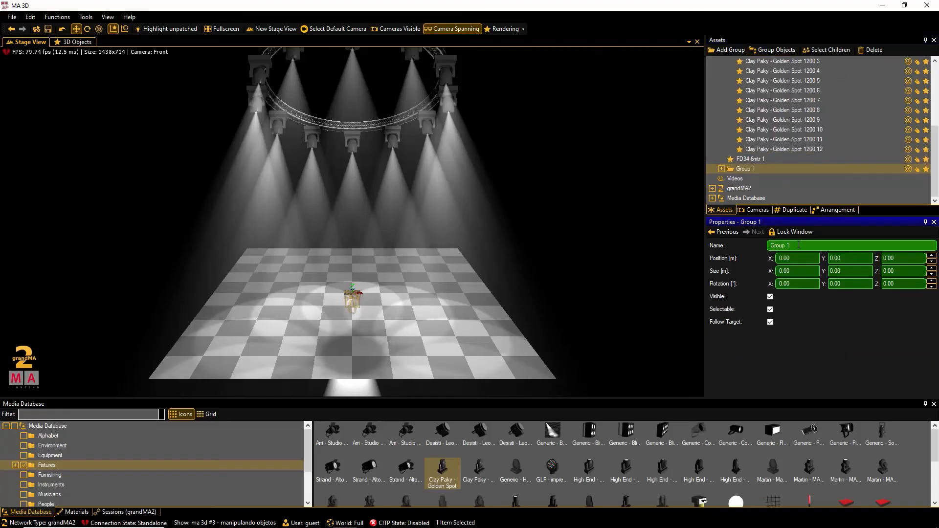
{"action": "type", "text": "Clay Paky Semicircle"}
{"action": "left_click", "coordinate": [721, 169]}
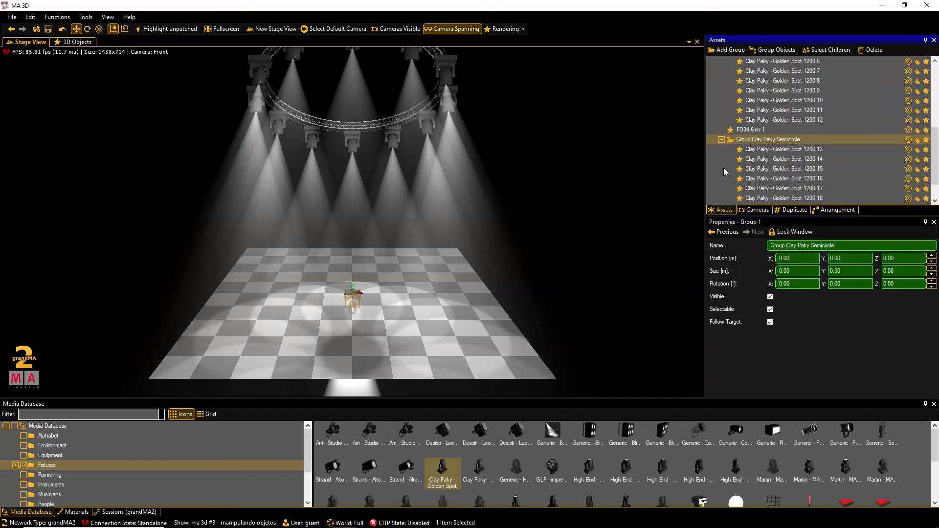
Select the six fixtures inside the Clay Paky Semicircle group and set the circle arrangement's start and end radius to 4 m
{"action": "left_click", "coordinate": [767, 152]}
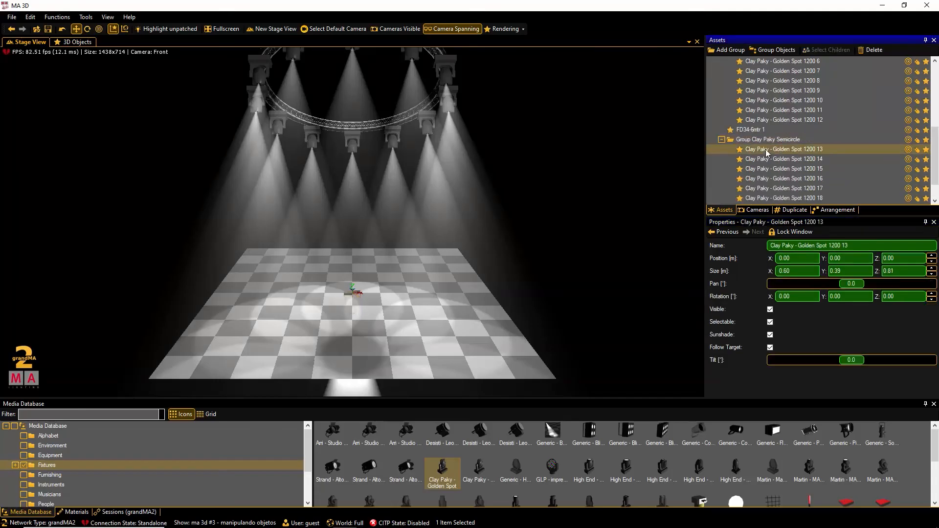
{"action": "scroll", "coordinate": [767, 152], "scroll_direction": "down", "scroll_amount": 1}
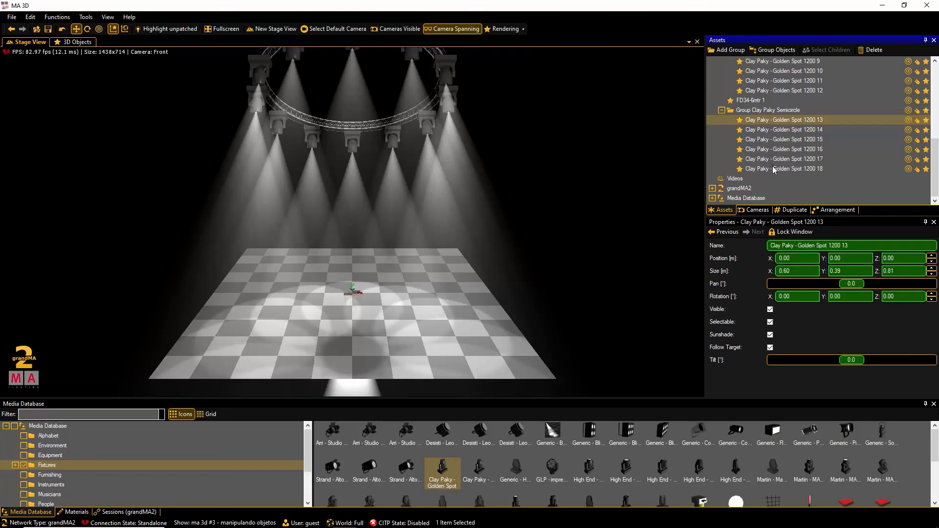
{"action": "left_click", "coordinate": [773, 169], "text": "shift"}
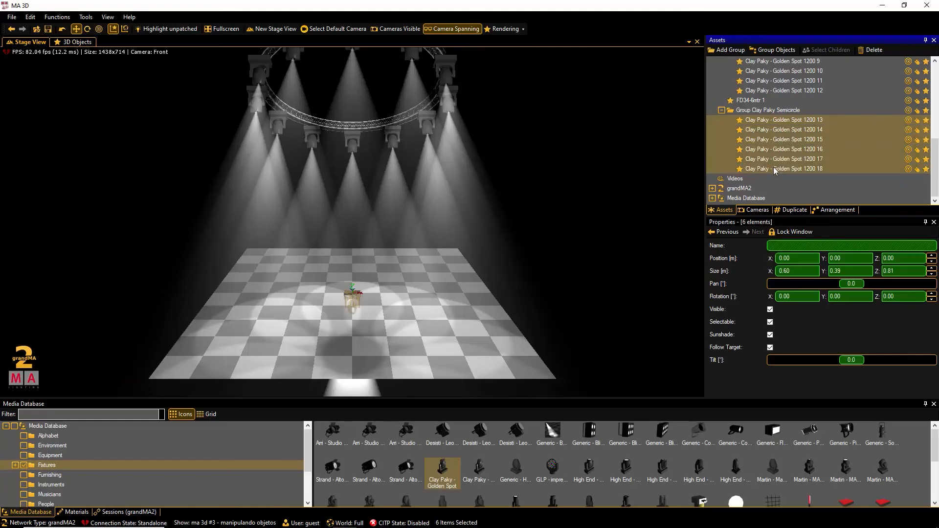
{"action": "left_click", "coordinate": [826, 214]}
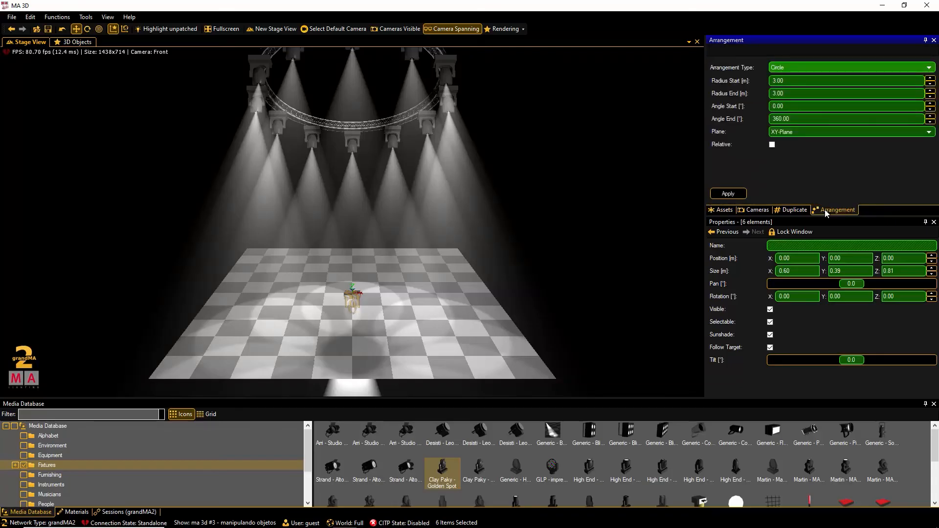
{"action": "left_click", "coordinate": [822, 81]}
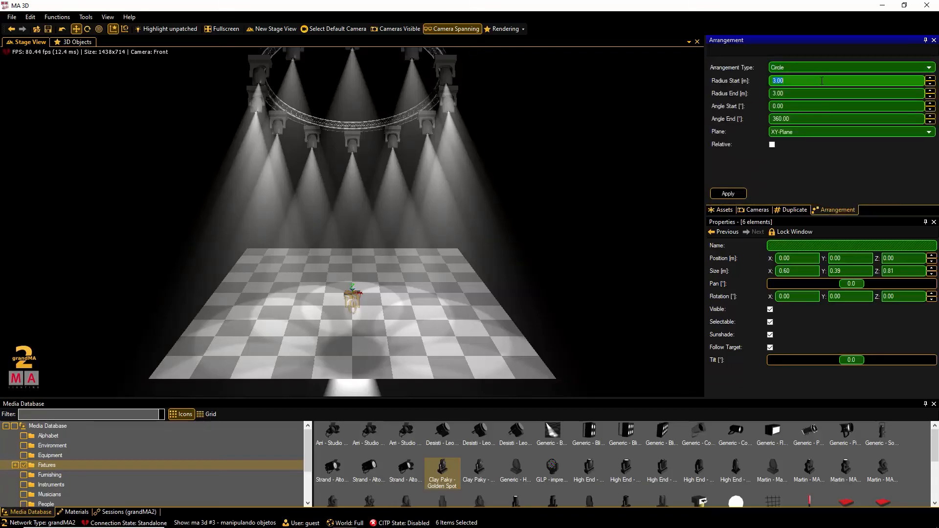
{"action": "type", "text": "4"}
{"action": "left_click", "coordinate": [823, 92]}
{"action": "type", "text": "4"}
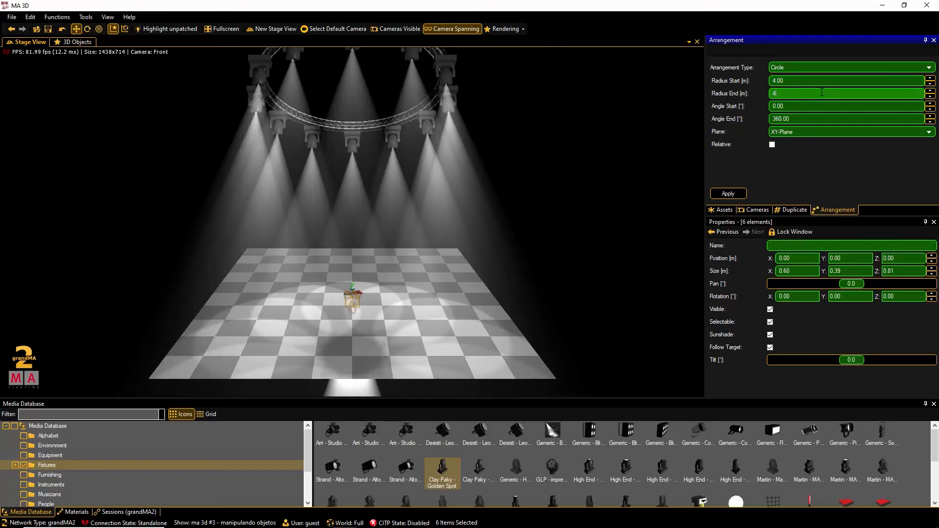
Set the circle arrangement's end angle to 180° and apply it to the six selected fixtures
{"action": "left_click", "coordinate": [821, 106]}
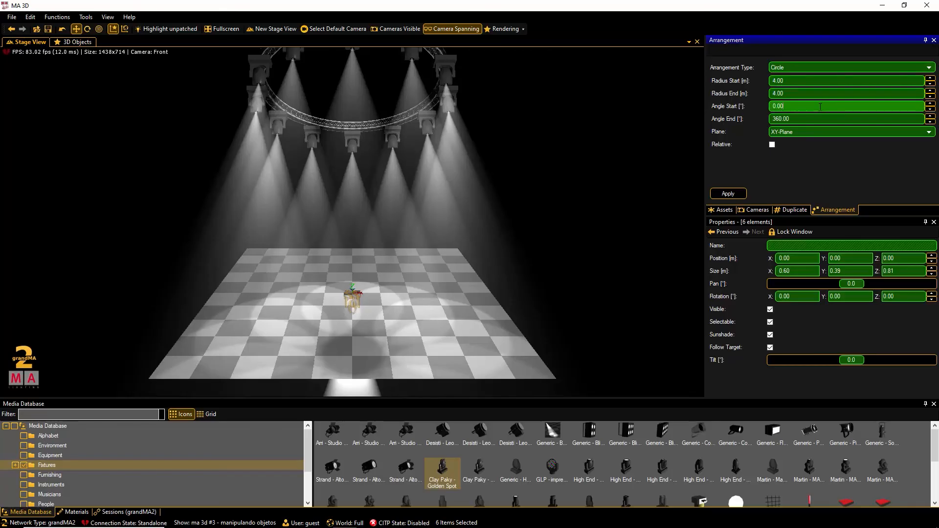
{"action": "left_click", "coordinate": [820, 118]}
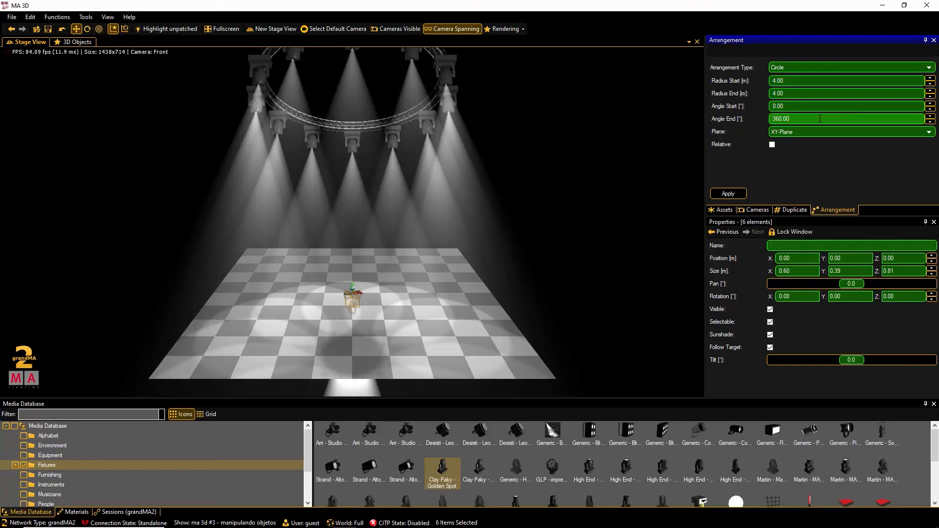
{"action": "type", "text": "180"}
{"action": "left_click", "coordinate": [728, 193]}
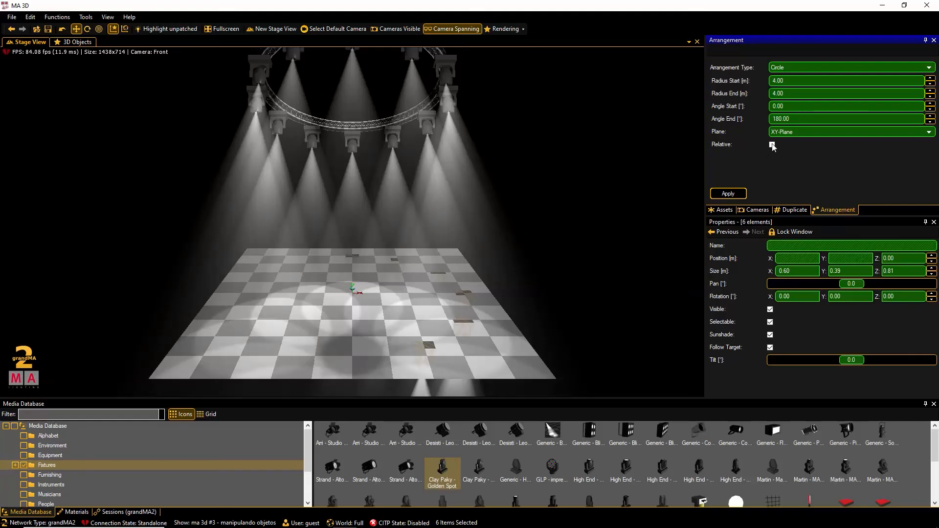
Rearrange the six selected fixtures along a circle with a start angle of -90° and an end angle of 90°
{"action": "double_click", "coordinate": [794, 108]}
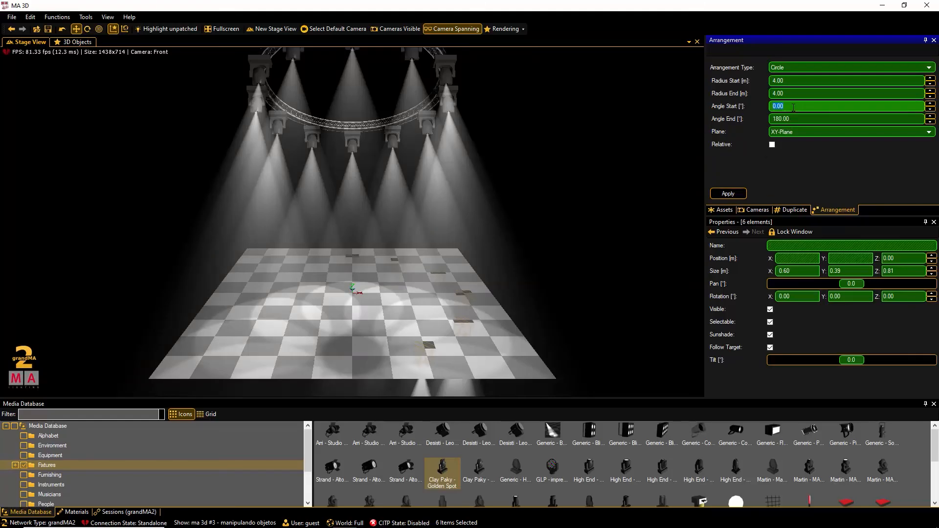
{"action": "type", "text": "-90"}
{"action": "double_click", "coordinate": [802, 119]}
{"action": "type", "text": "90"}
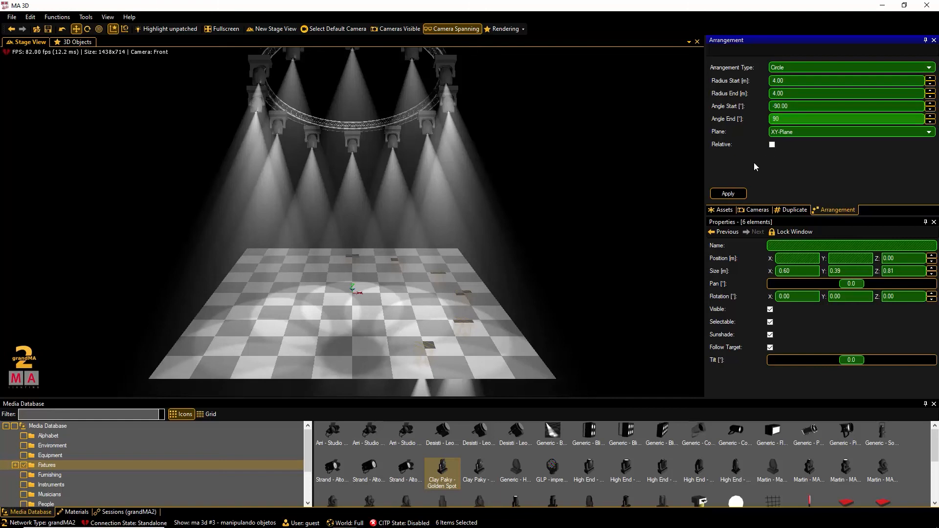
{"action": "left_click", "coordinate": [729, 194]}
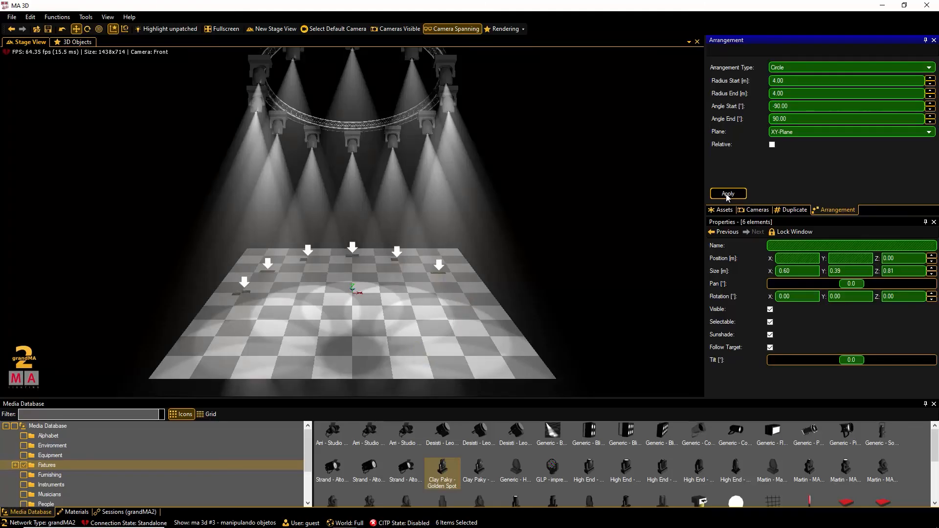
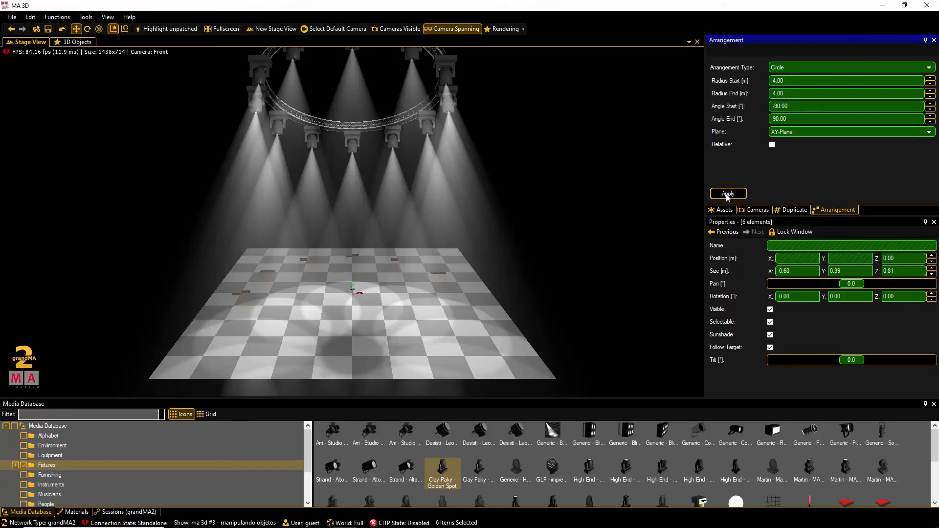
Switch to the Windows calculator and compute the angular spacing of the six fixtures as 180 ÷ (6 − 1)
{"action": "key", "text": "alt+Tab"}
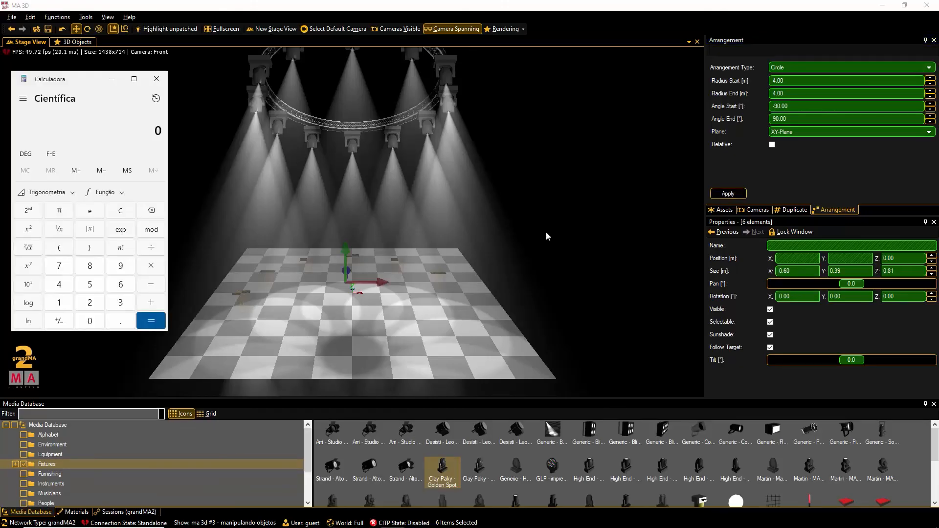
{"action": "left_click", "coordinate": [67, 306]}
{"action": "left_click", "coordinate": [92, 268]}
{"action": "left_click", "coordinate": [90, 321]}
{"action": "left_click", "coordinate": [150, 248]}
{"action": "left_click", "coordinate": [58, 250]}
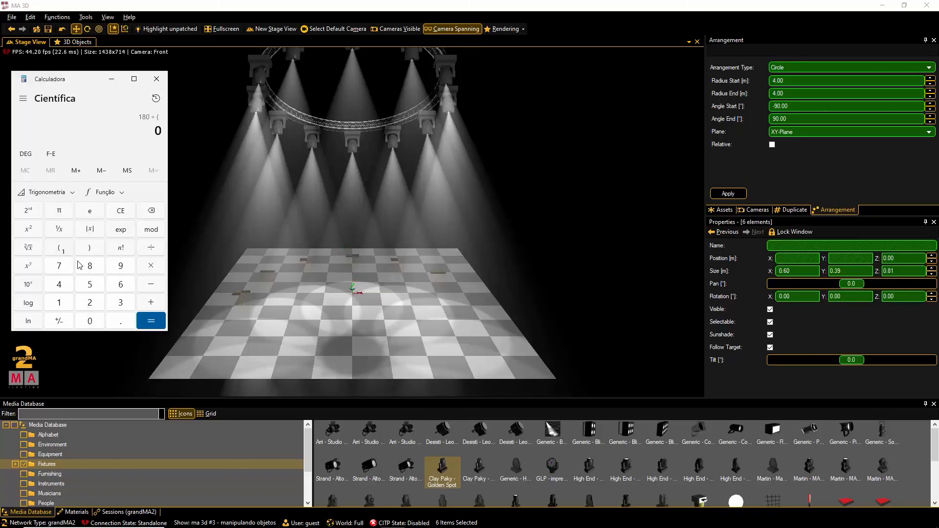
{"action": "left_click", "coordinate": [121, 285]}
{"action": "left_click", "coordinate": [153, 288]}
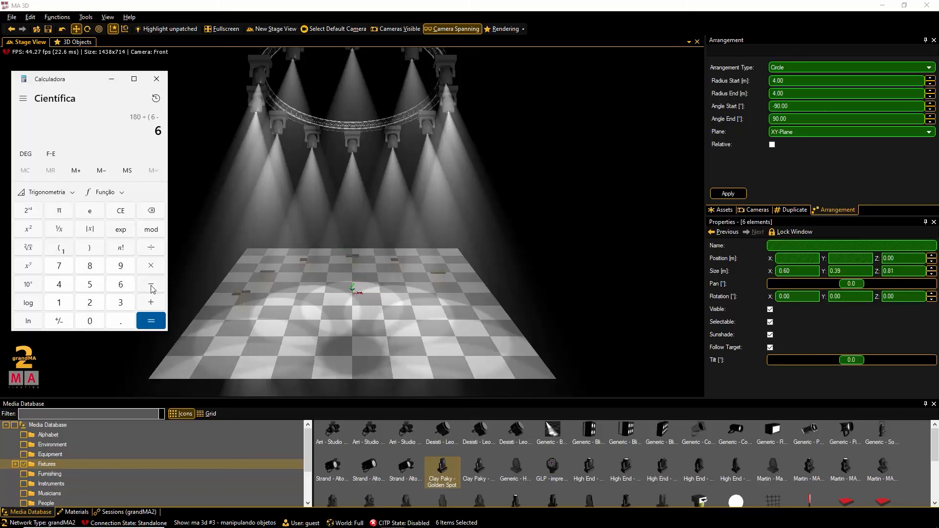
{"action": "left_click", "coordinate": [58, 312]}
{"action": "left_click", "coordinate": [91, 249]}
{"action": "left_click", "coordinate": [153, 322]}
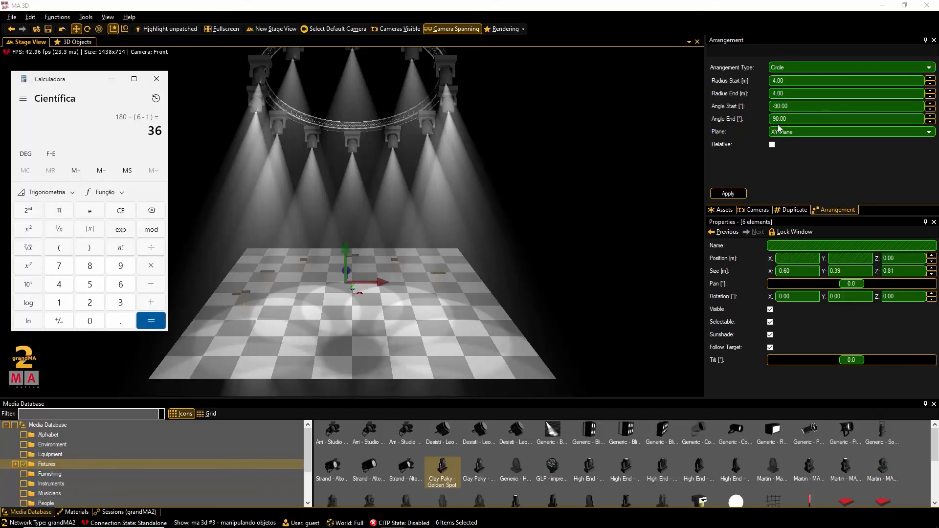
Set the circle arrangement's end angle to 126° and apply it to the six selected fixtures
{"action": "left_click", "coordinate": [794, 118]}
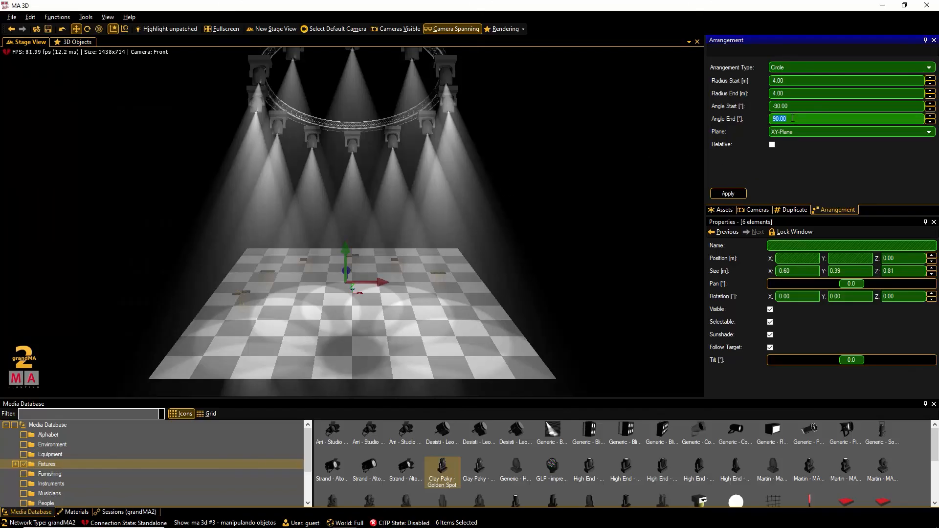
{"action": "type", "text": "126"}
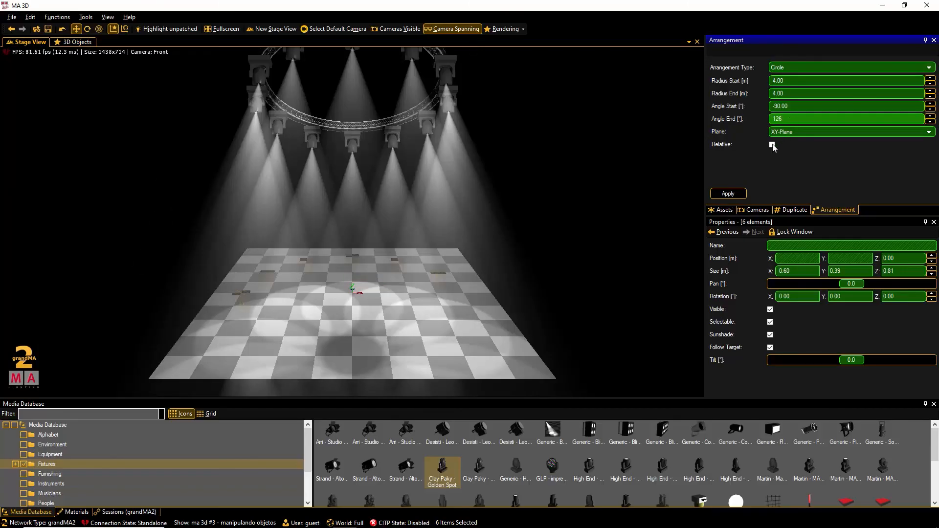
{"action": "left_click", "coordinate": [728, 195]}
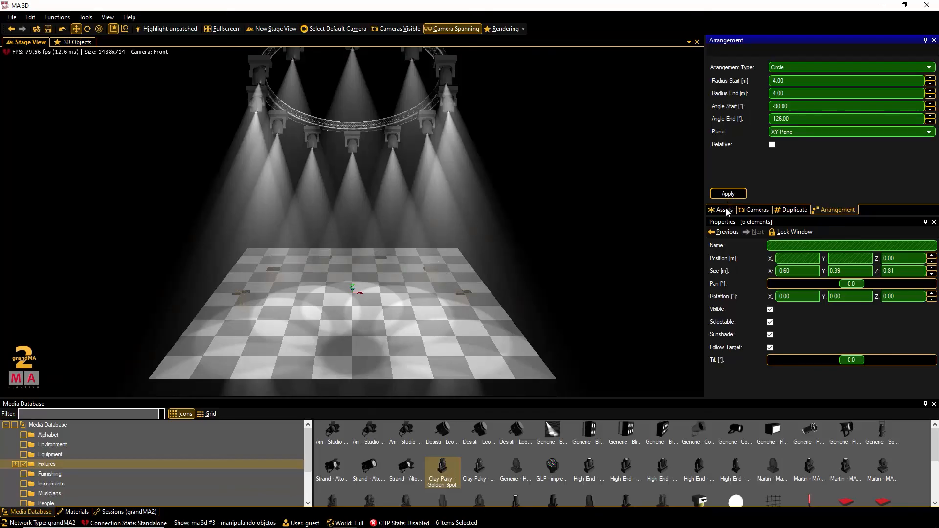
Set the six selected fixtures' X rotation to 180° and their tilt to about 41.8°
{"action": "left_click", "coordinate": [725, 210]}
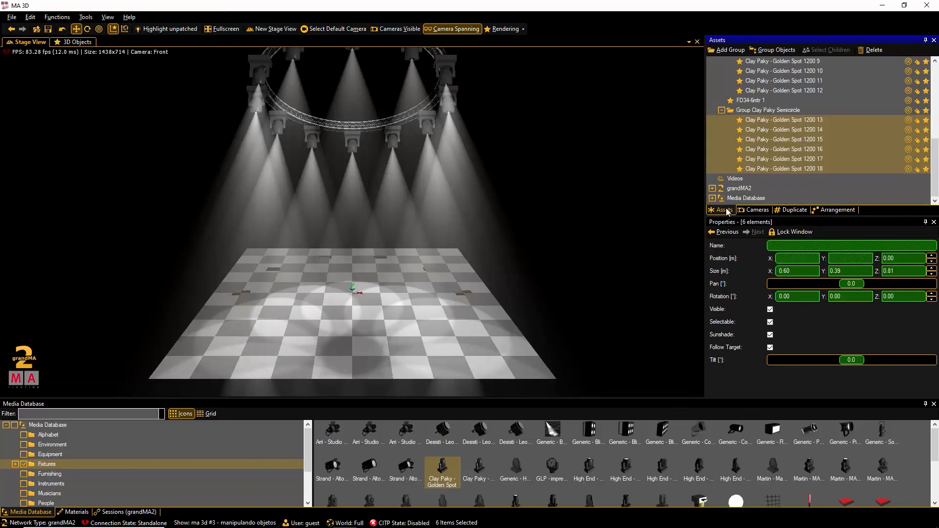
{"action": "left_click", "coordinate": [804, 297]}
{"action": "type", "text": "180"}
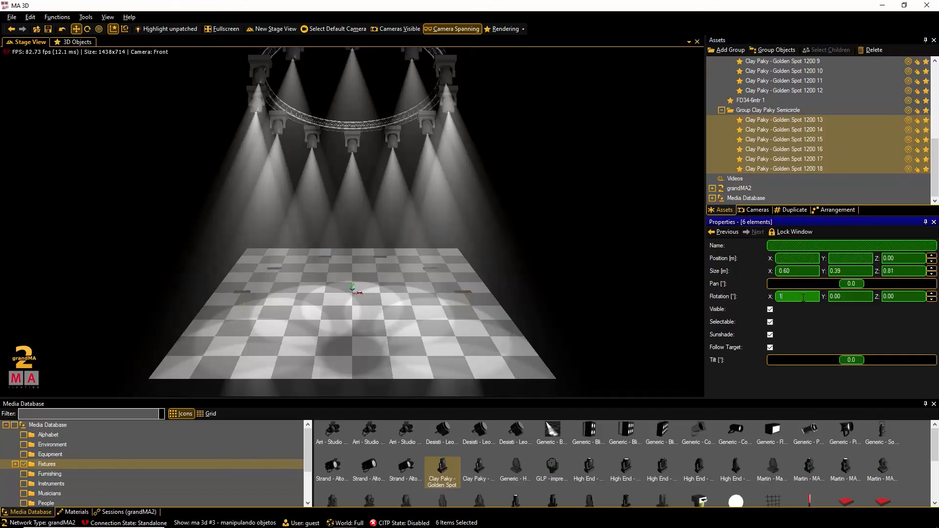
{"action": "key", "text": "Return"}
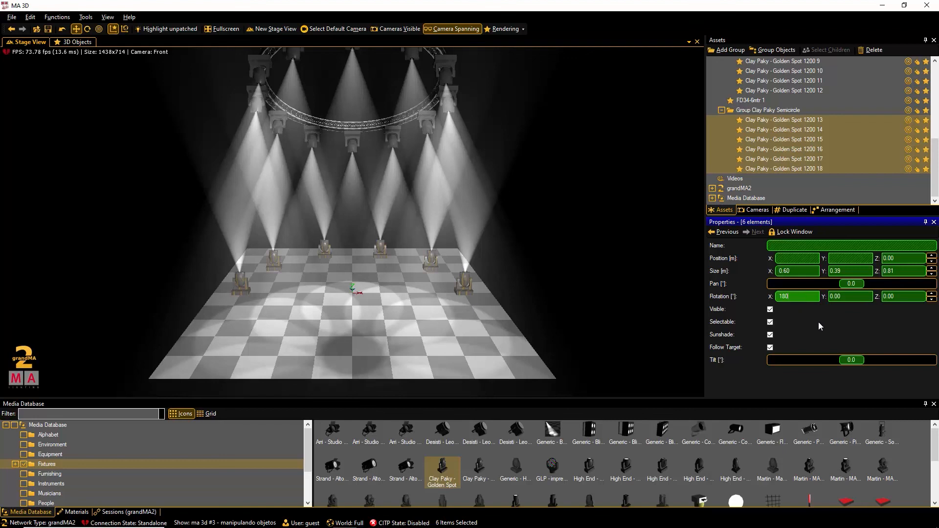
{"action": "left_click", "coordinate": [852, 363]}
{"action": "left_click_drag", "start_coordinate": [852, 362], "coordinate": [861, 368]}
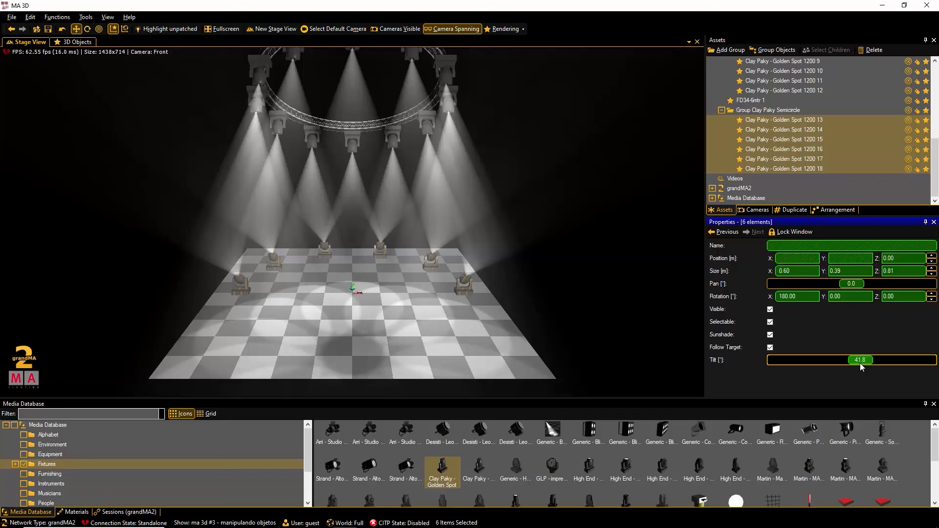
Add a LightFrame 1x1 fixture from the media database and set its X rotation to 90°
{"action": "scroll", "coordinate": [747, 489], "scroll_direction": "down", "scroll_amount": 5}
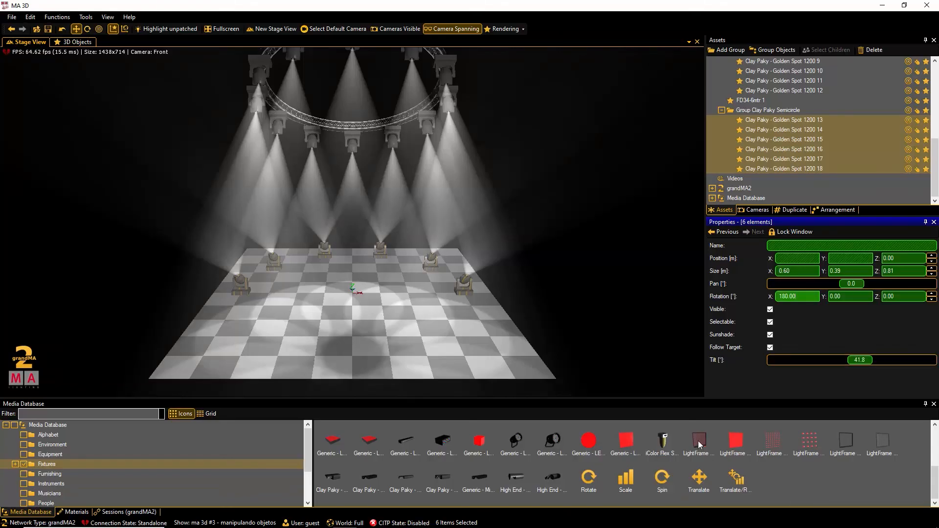
{"action": "double_click", "coordinate": [700, 442]}
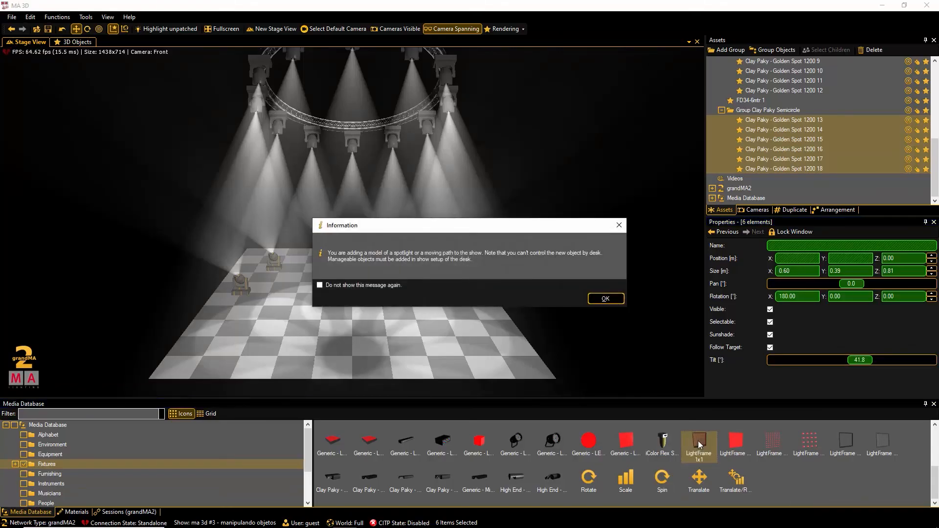
{"action": "left_click", "coordinate": [605, 301]}
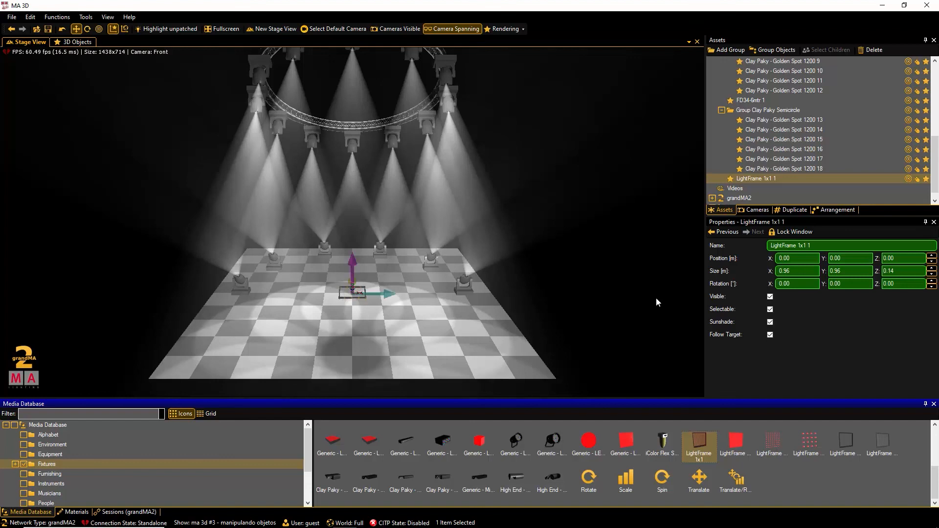
{"action": "left_click", "coordinate": [797, 284]}
{"action": "type", "text": "90"}
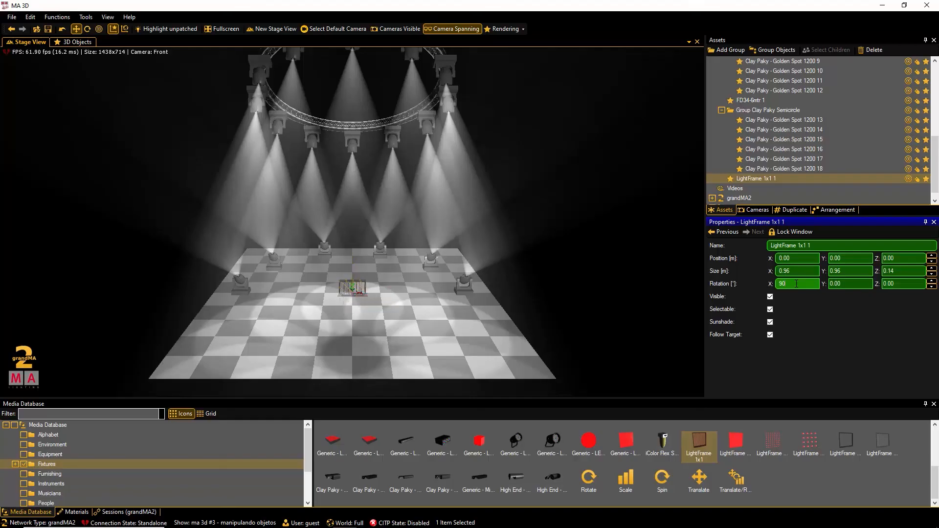
Duplicate the LightFrame 1x1 panel with 39 copies
{"action": "left_click", "coordinate": [794, 211]}
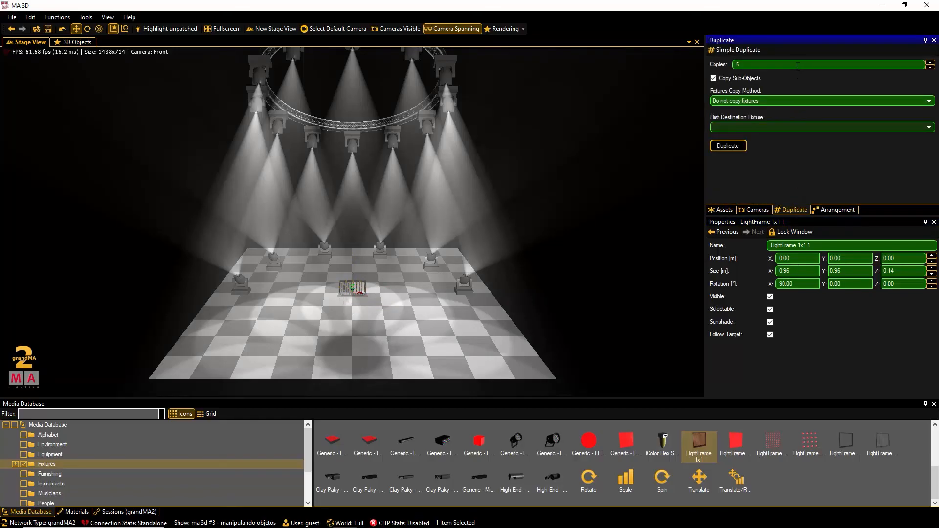
{"action": "left_click", "coordinate": [798, 65]}
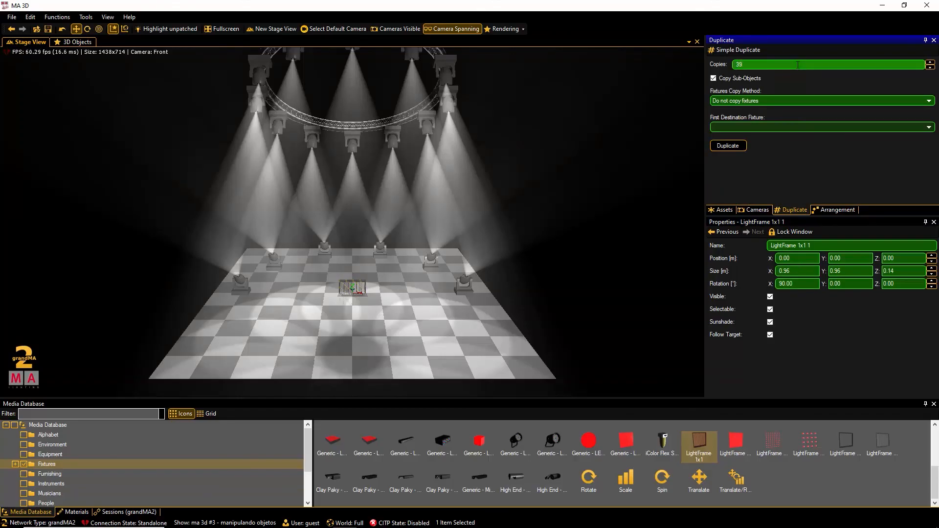
{"action": "type", "text": "39"}
{"action": "left_click", "coordinate": [731, 147]}
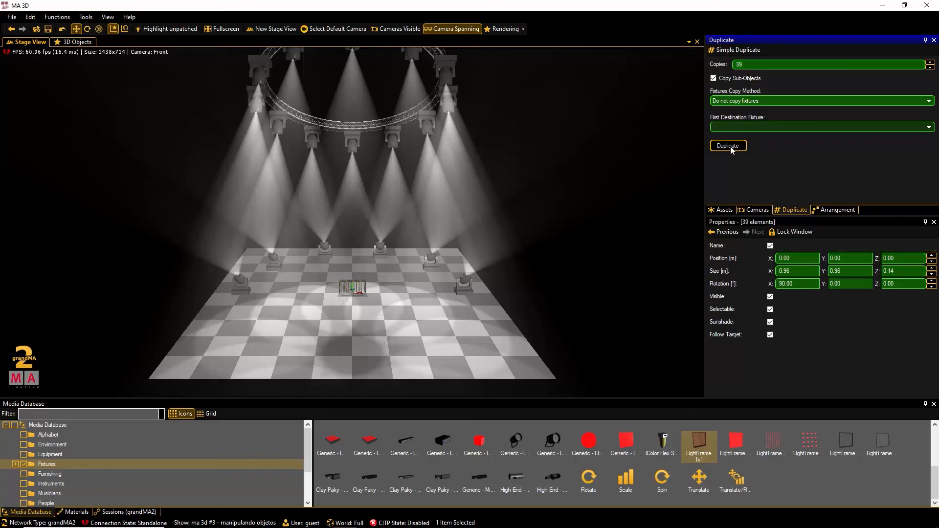
Select all 40 LightFrame 1x1 panels and choose Matrix2D as their arrangement type
{"action": "left_click", "coordinate": [724, 210]}
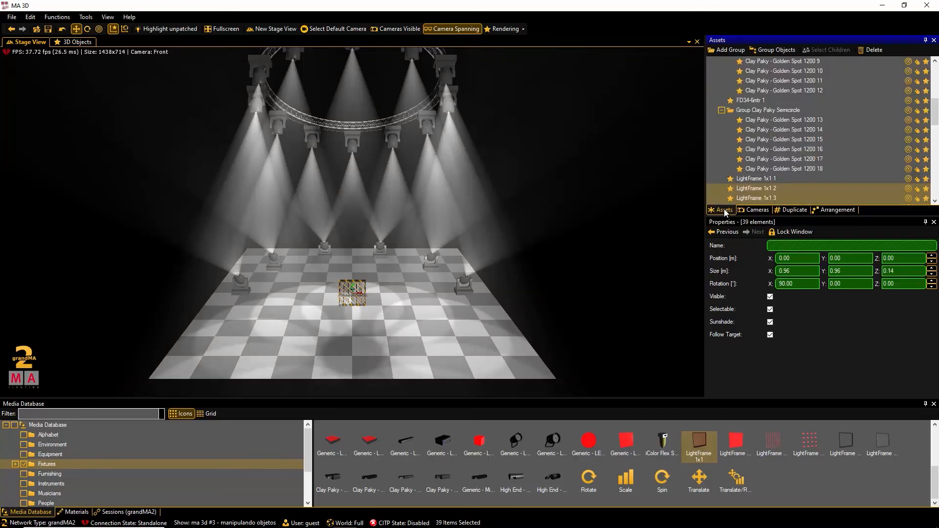
{"action": "left_click", "coordinate": [766, 179]}
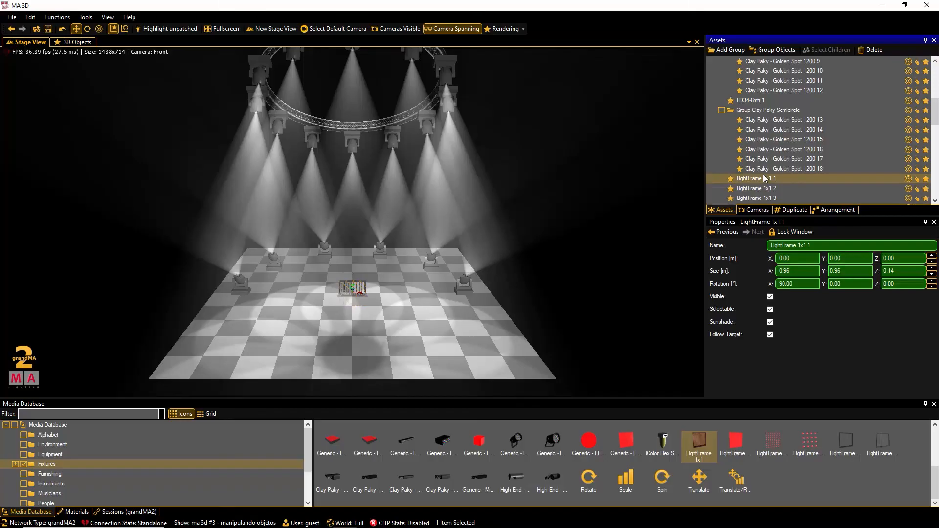
{"action": "scroll", "coordinate": [765, 178], "scroll_direction": "down", "scroll_amount": 13}
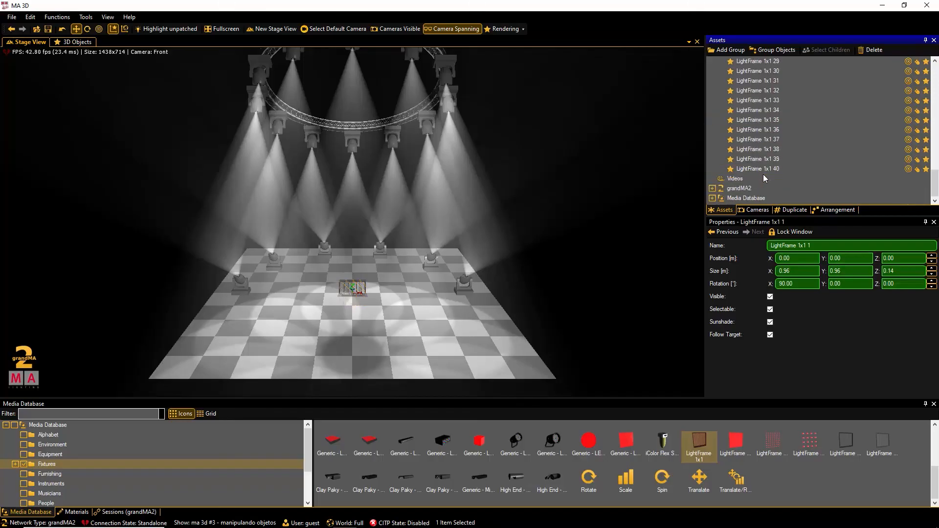
{"action": "left_click", "coordinate": [772, 169], "text": "shift"}
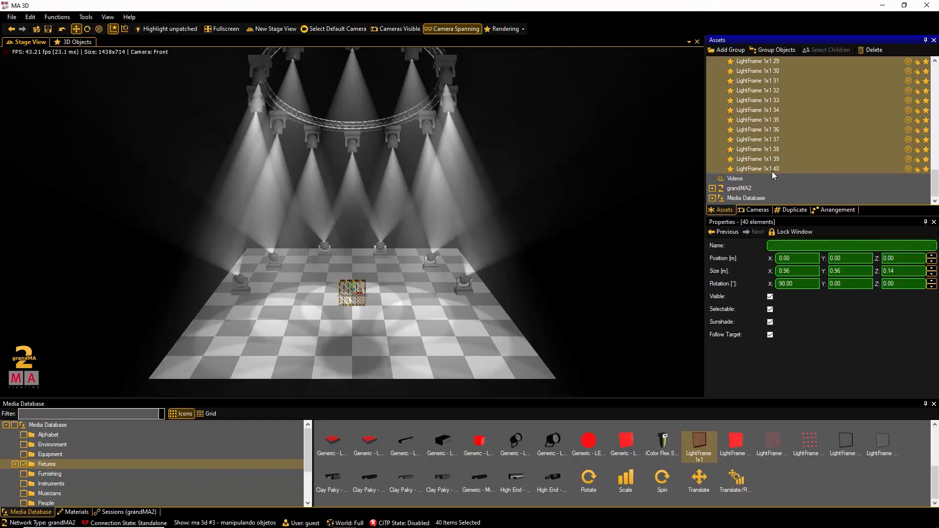
{"action": "left_click", "coordinate": [837, 210]}
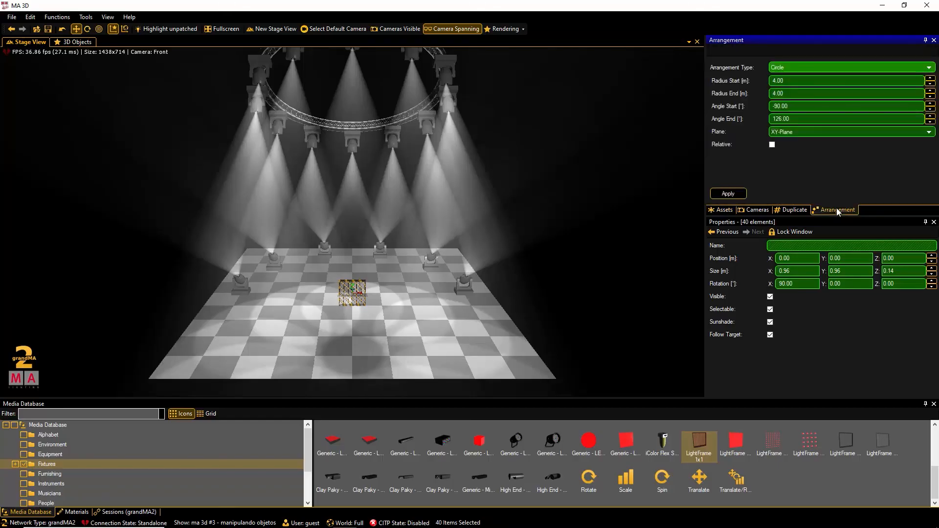
{"action": "left_click", "coordinate": [835, 73]}
{"action": "left_click", "coordinate": [797, 101]}
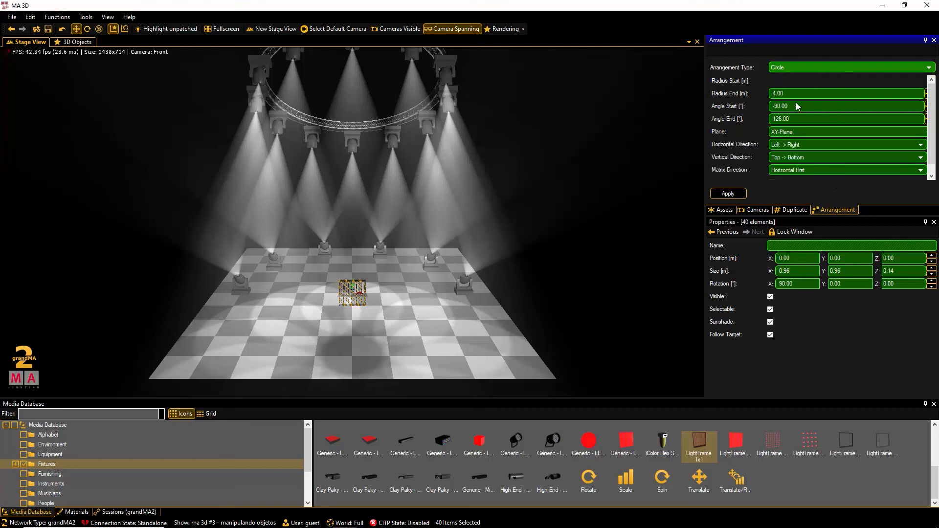
Arrange the selected panels in a matrix of 8 columns and 5 rows on the XZ-Plane with 1 m intervals
{"action": "left_click", "coordinate": [811, 81]}
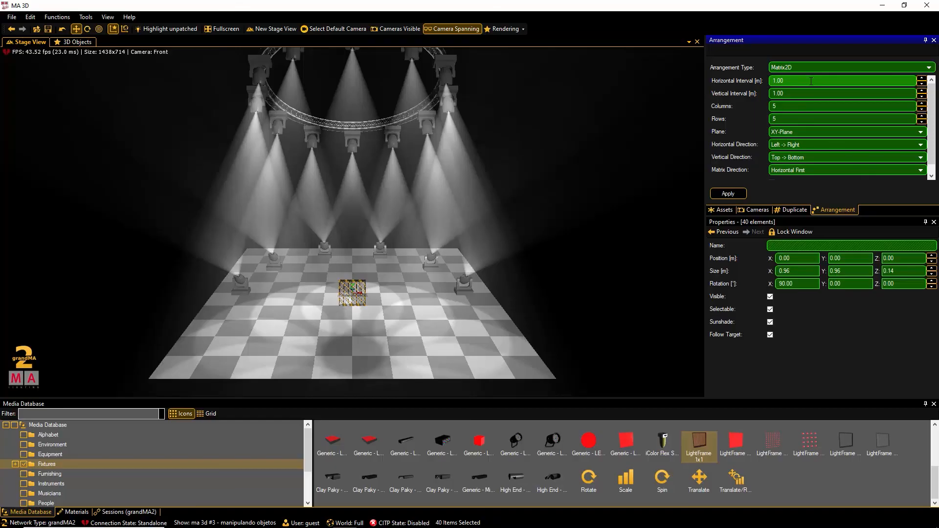
{"action": "left_click", "coordinate": [812, 93]}
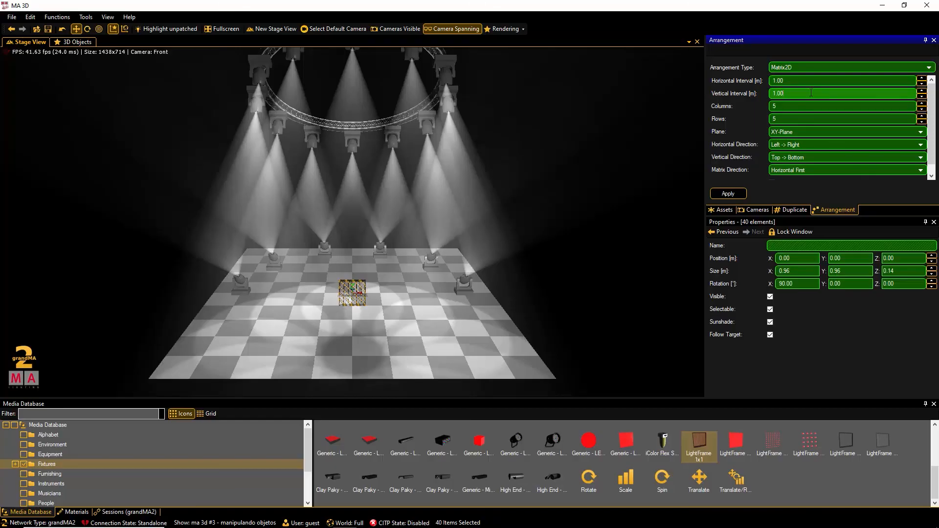
{"action": "left_click", "coordinate": [811, 106]}
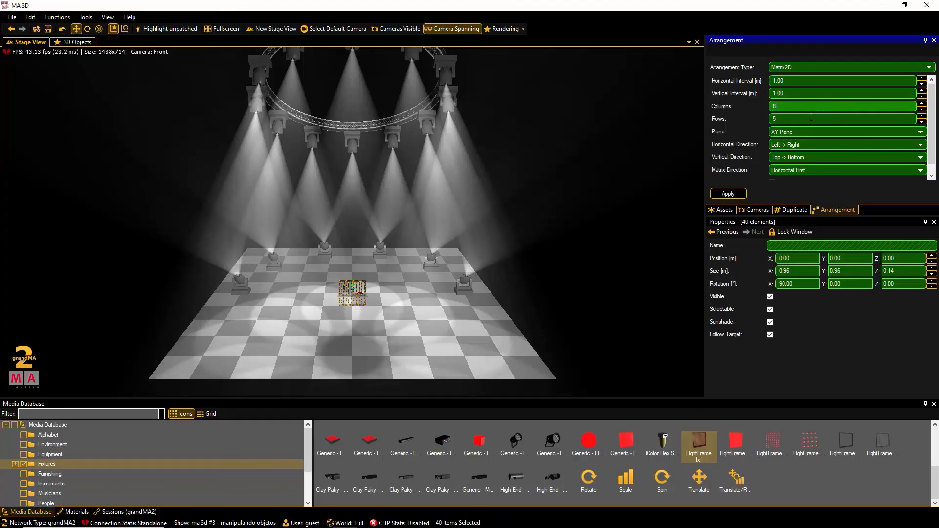
{"action": "left_click", "coordinate": [812, 118]}
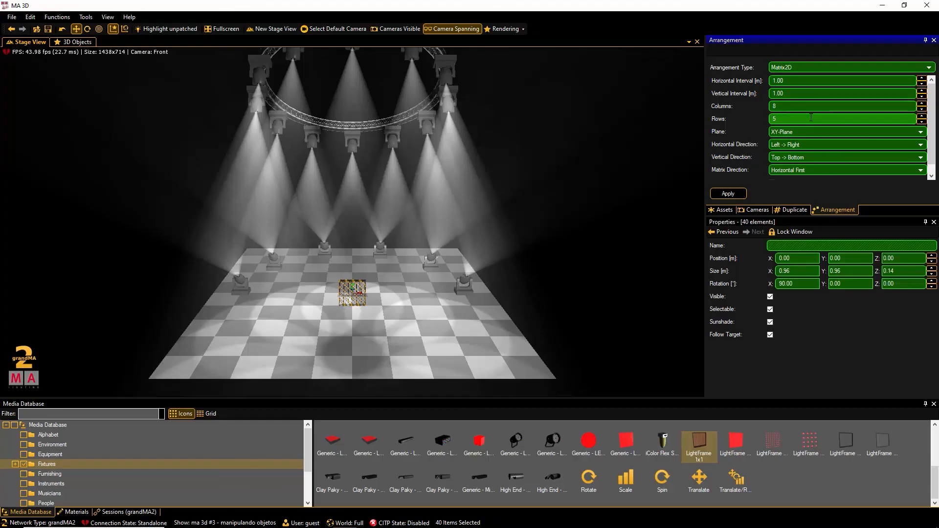
{"action": "left_click", "coordinate": [813, 132]}
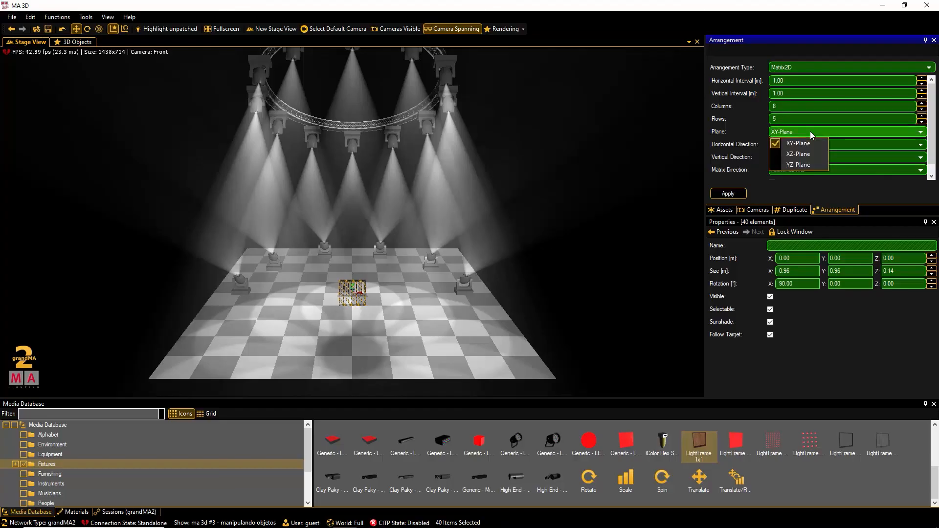
{"action": "left_click", "coordinate": [794, 155]}
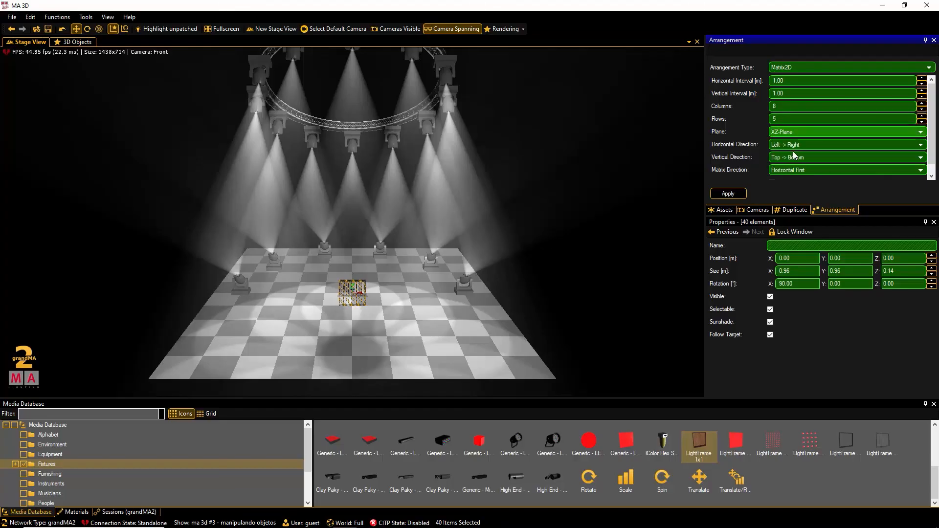
{"action": "left_click", "coordinate": [729, 194]}
{"action": "left_click", "coordinate": [729, 194]}
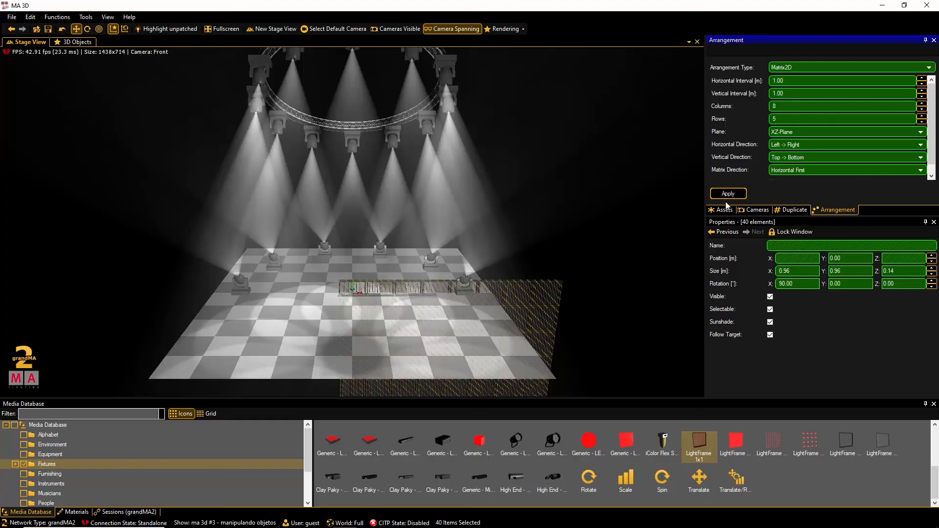
Group the 40 selected panels and name the group "Group LightFrame LED Panel"
{"action": "left_click", "coordinate": [724, 210]}
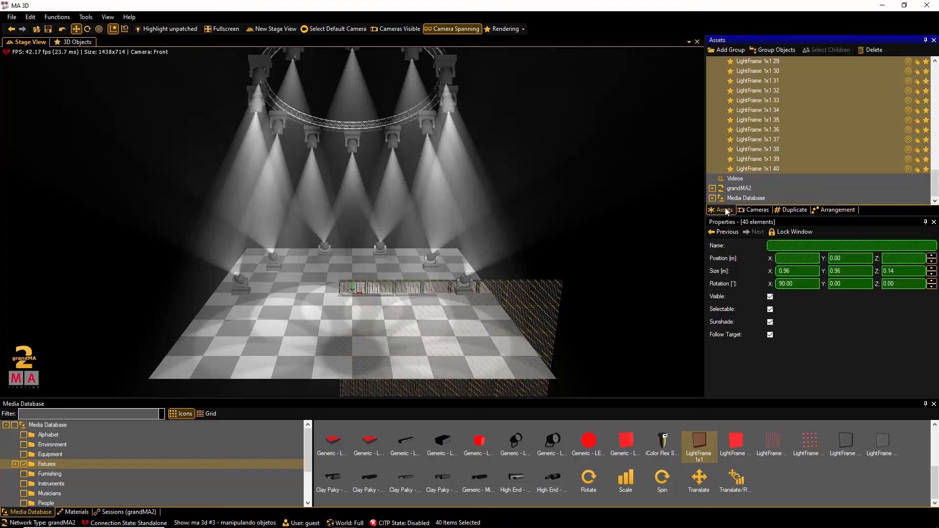
{"action": "left_click", "coordinate": [777, 51]}
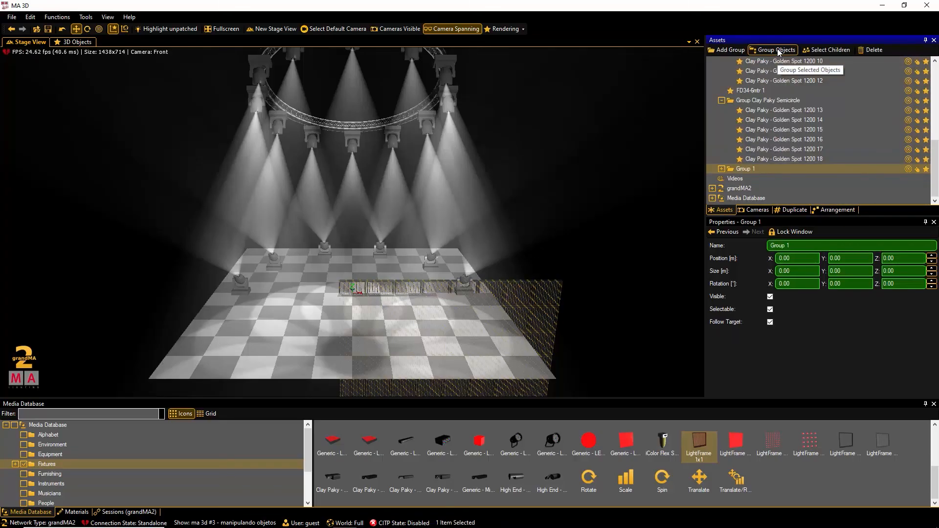
{"action": "left_click", "coordinate": [805, 245]}
{"action": "key", "text": "BackSpace"}
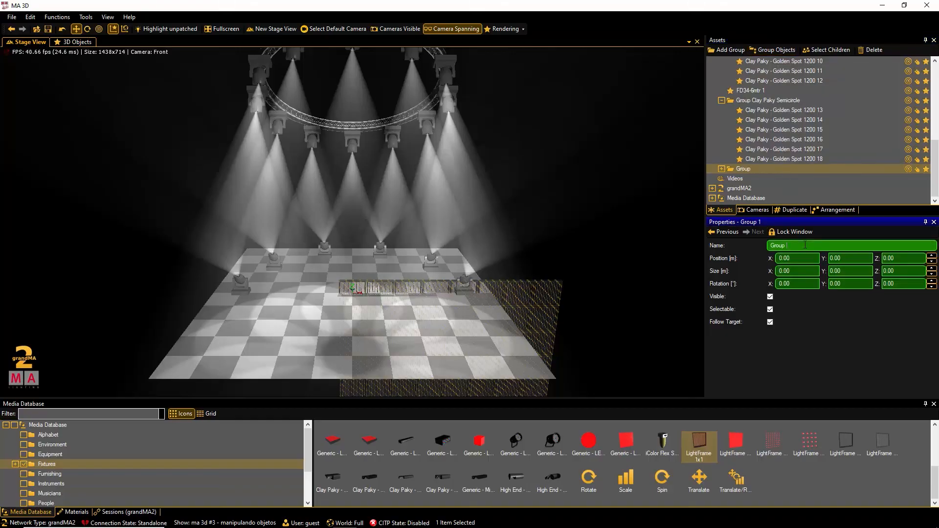
{"action": "type", "text": "LightFrame LED Panel"}
Position the LightFrame LED Panel group at X -3.5 m, Y 5 m and Z 4.5 m
{"action": "left_click", "coordinate": [800, 260]}
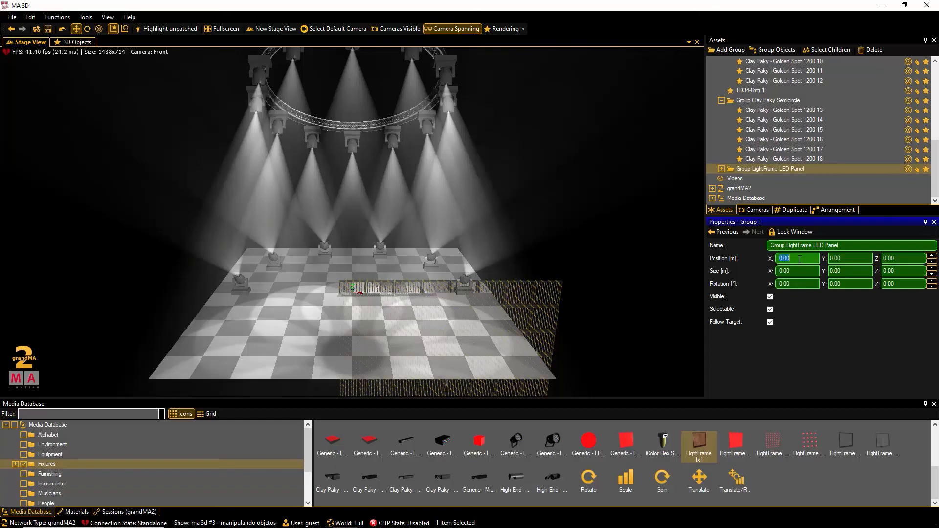
{"action": "type", "text": "-3.5"}
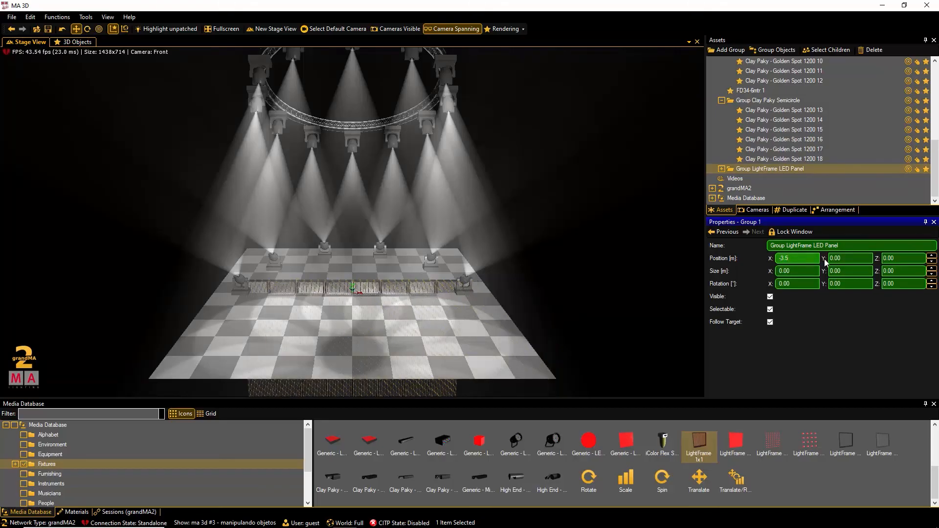
{"action": "left_click", "coordinate": [851, 258]}
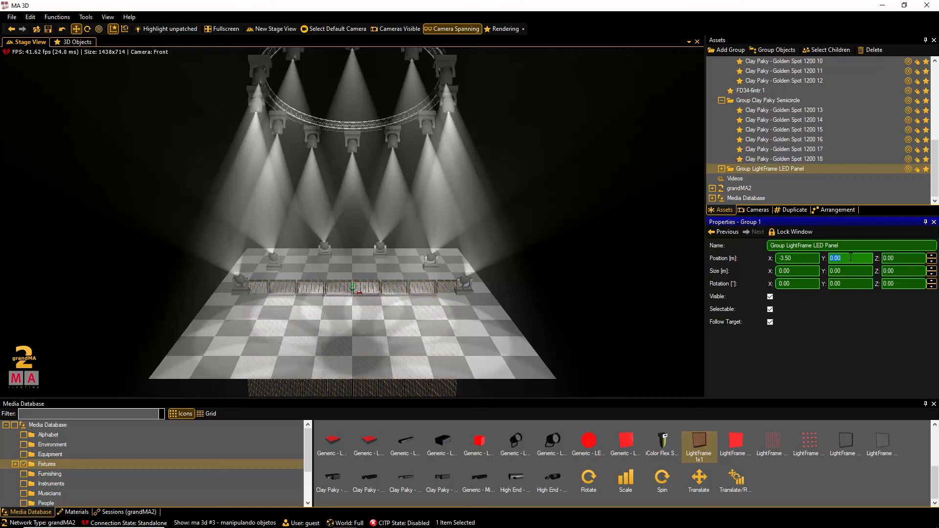
{"action": "type", "text": "5"}
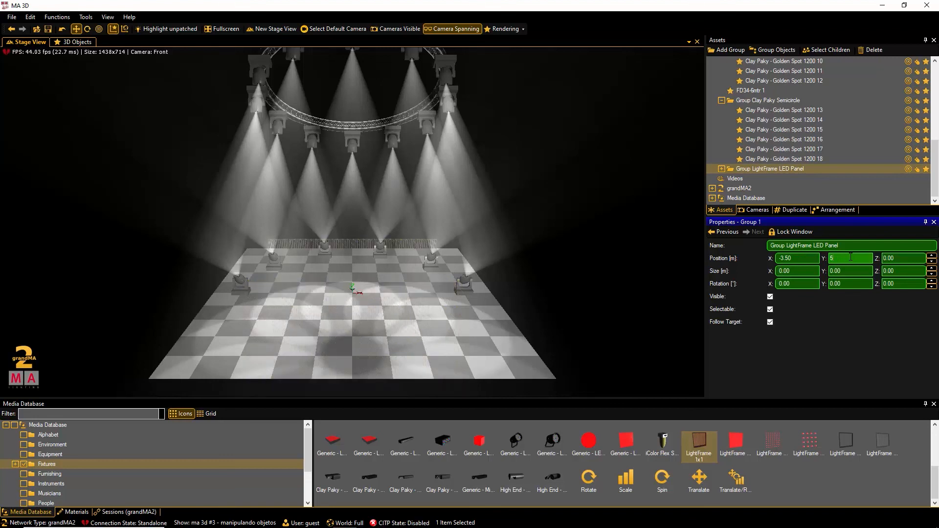
{"action": "left_click", "coordinate": [900, 258]}
{"action": "type", "text": "4.5"}
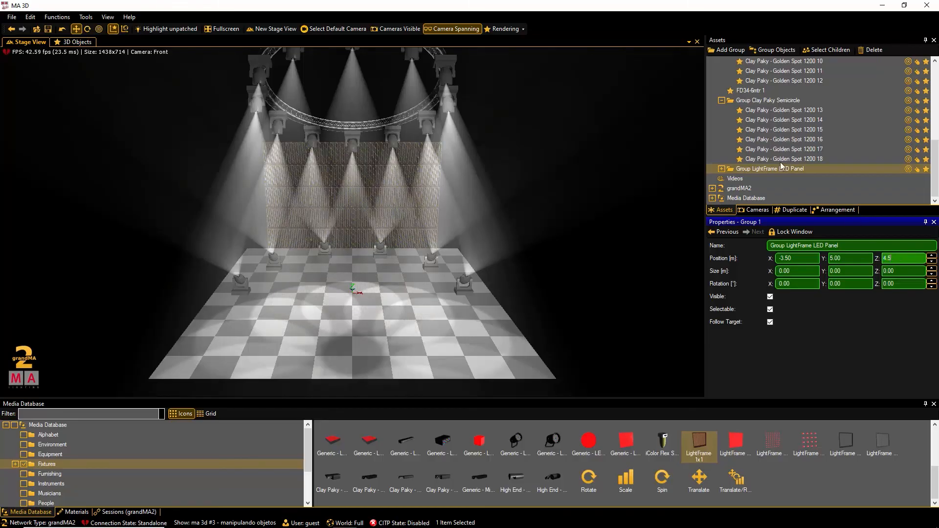
Collapse the Clay Paky Semicircle and Clay Paky Circle groups in the list of 3D objects
{"action": "left_click", "coordinate": [721, 100]}
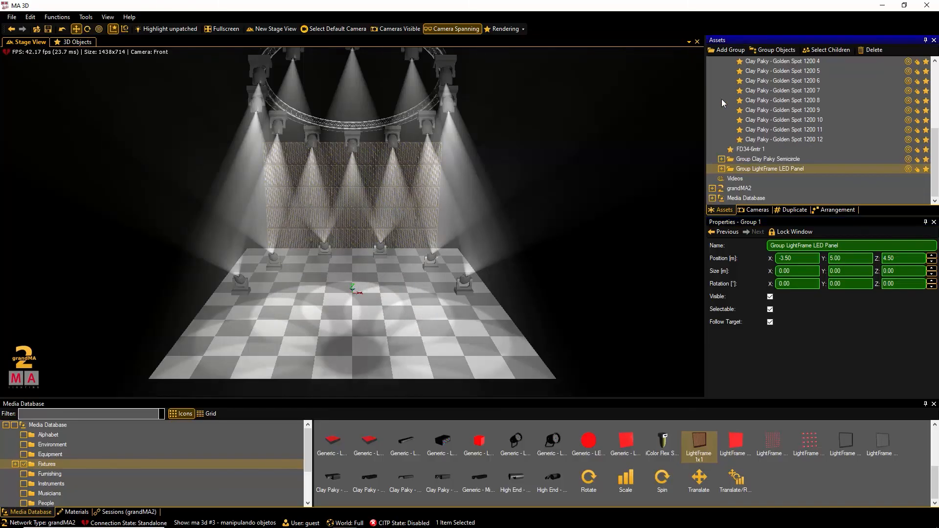
{"action": "scroll", "coordinate": [721, 99], "scroll_direction": "up", "scroll_amount": 4}
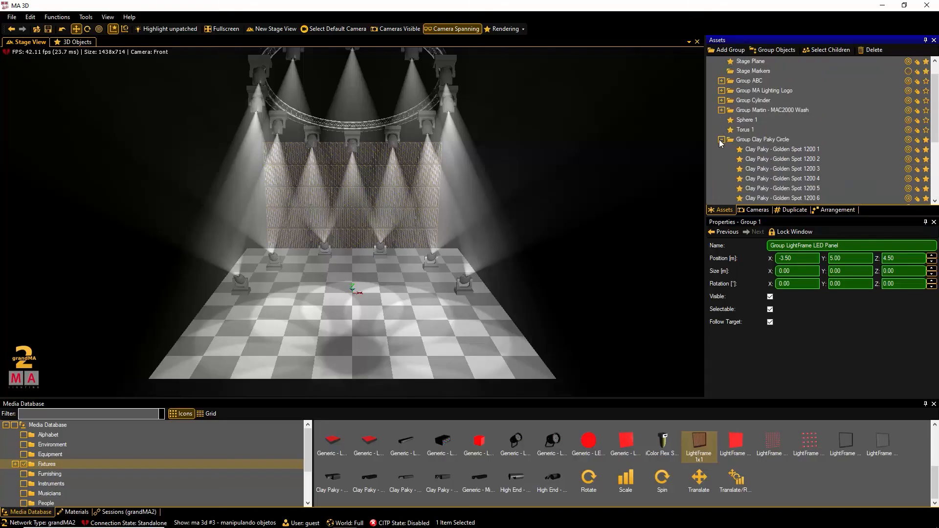
{"action": "left_click", "coordinate": [721, 140]}
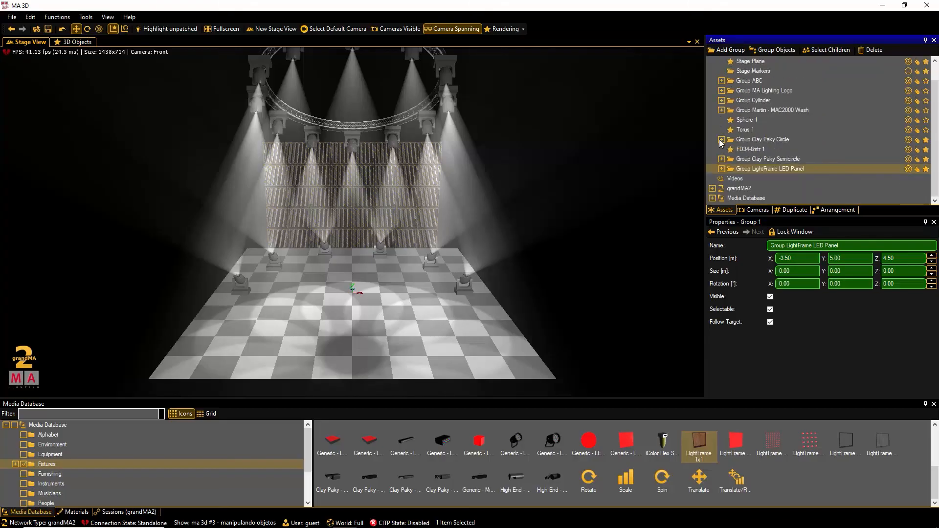
Make Group ABC, Group MA Lighting Logo, Group Cylinder, Group Martin - MAC2000 Wash, Sphere 1 and Torus 1 visible, and clear the selection
{"action": "scroll", "coordinate": [721, 143], "scroll_direction": "up", "scroll_amount": 1}
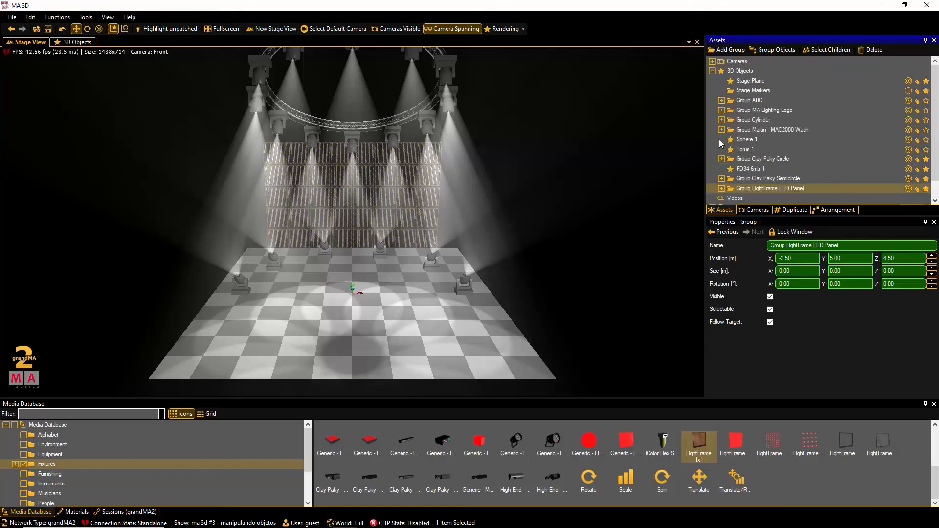
{"action": "left_click", "coordinate": [926, 101]}
{"action": "left_click", "coordinate": [926, 110]}
{"action": "left_click", "coordinate": [927, 120]}
{"action": "left_click", "coordinate": [926, 130]}
{"action": "left_click", "coordinate": [926, 140]}
{"action": "left_click", "coordinate": [926, 149]}
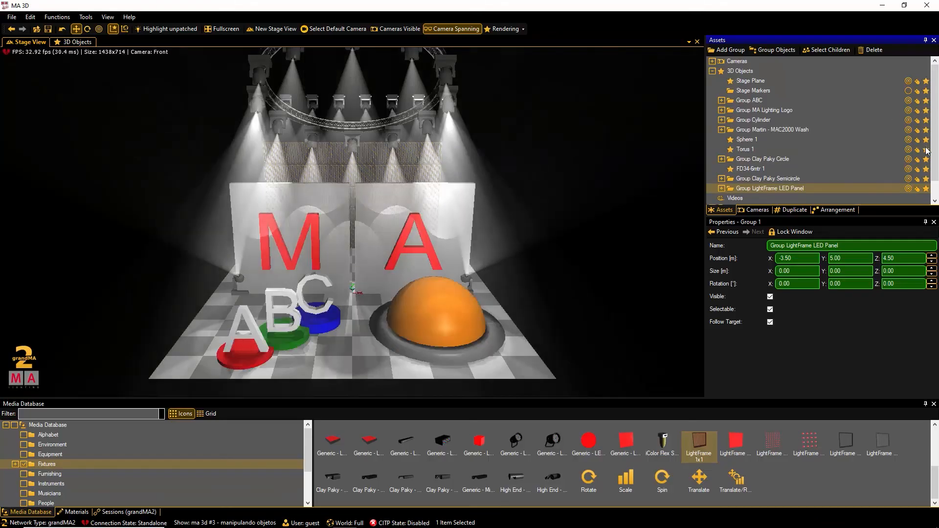
{"action": "left_click", "coordinate": [690, 209]}
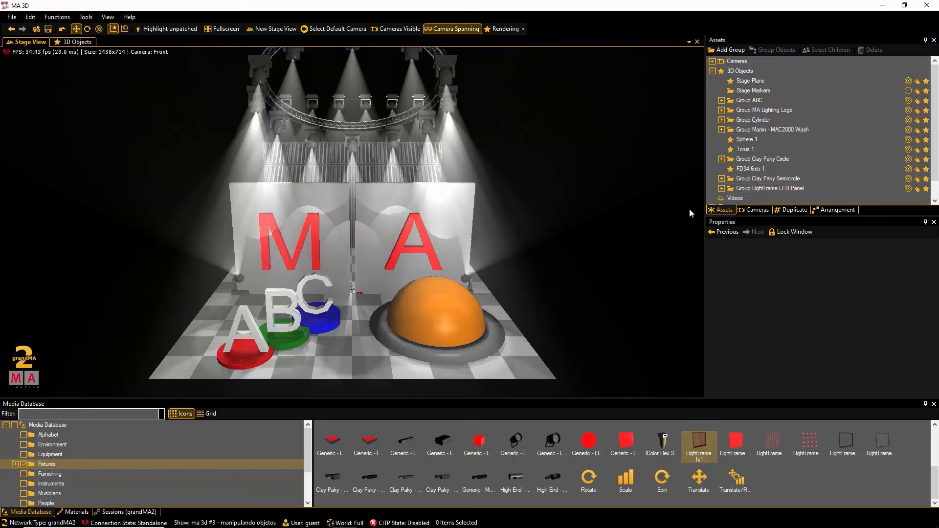
View the complete stage through the Front/Left, Front/Right and Top default cameras, and return to the Front camera
{"action": "left_click", "coordinate": [339, 31]}
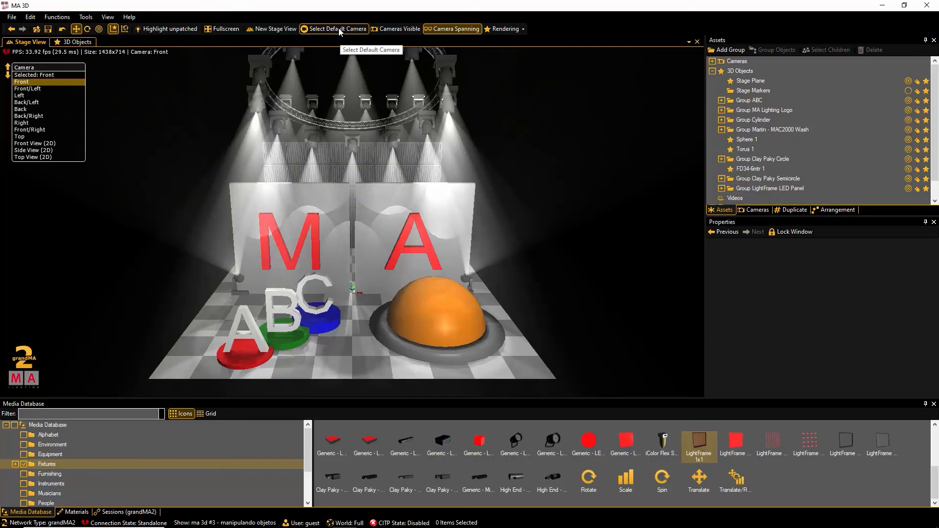
{"action": "left_click", "coordinate": [31, 88]}
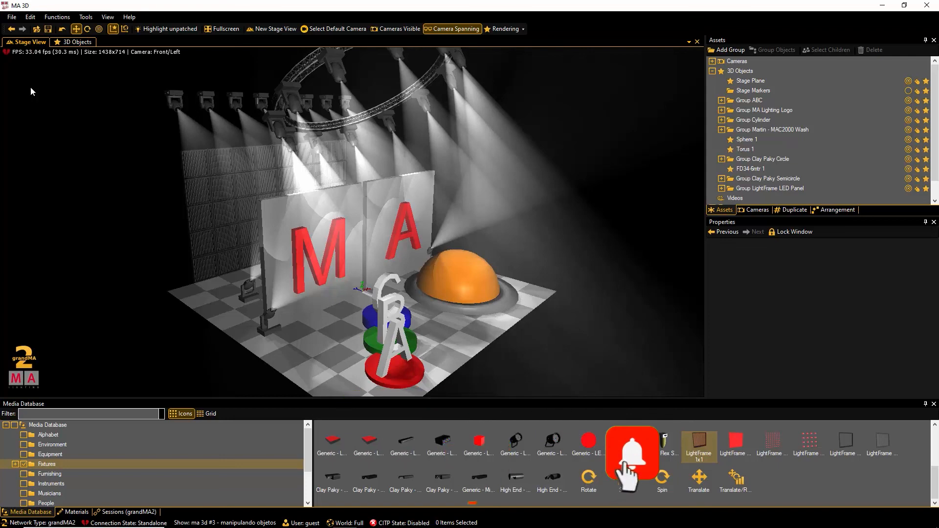
{"action": "left_click", "coordinate": [332, 29]}
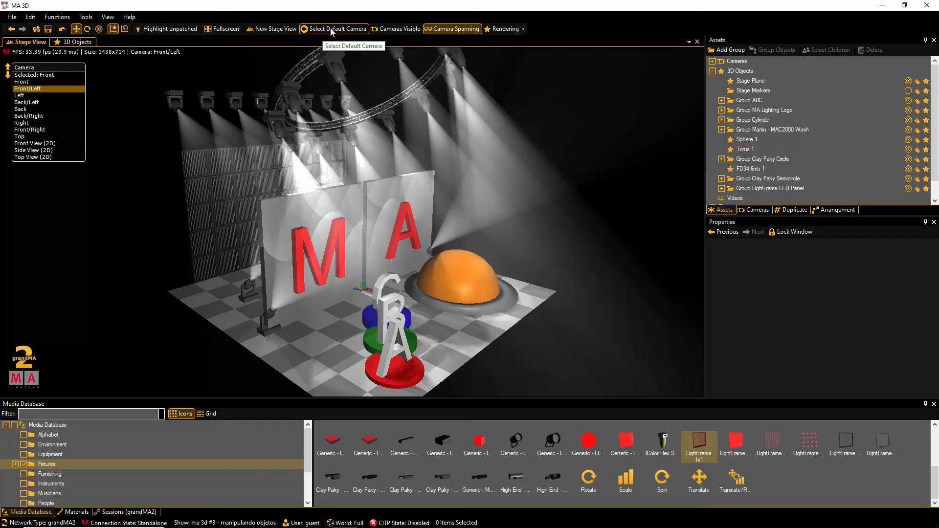
{"action": "left_click", "coordinate": [31, 129]}
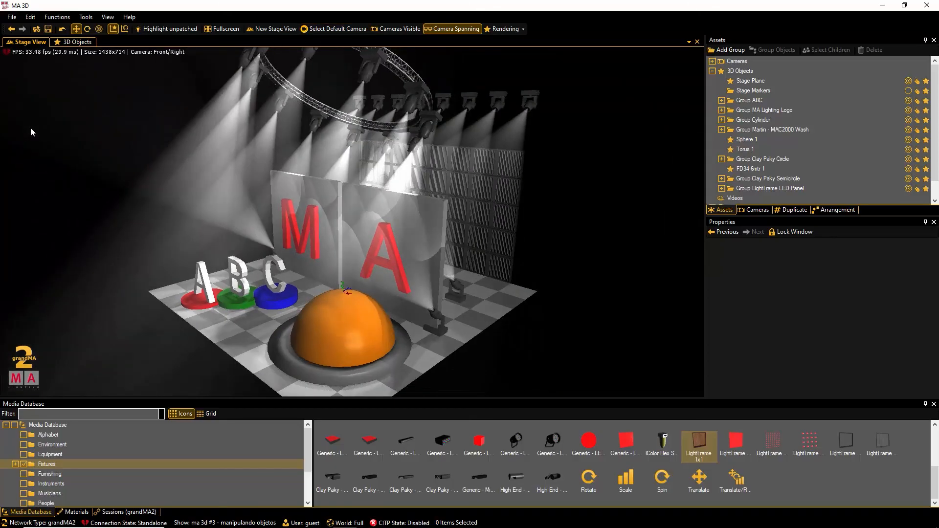
{"action": "left_click", "coordinate": [333, 29]}
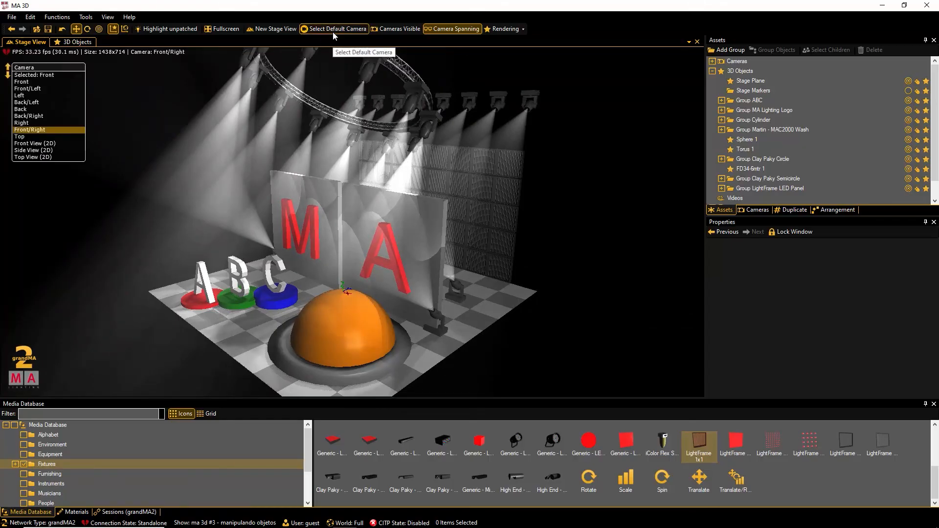
{"action": "left_click", "coordinate": [23, 137]}
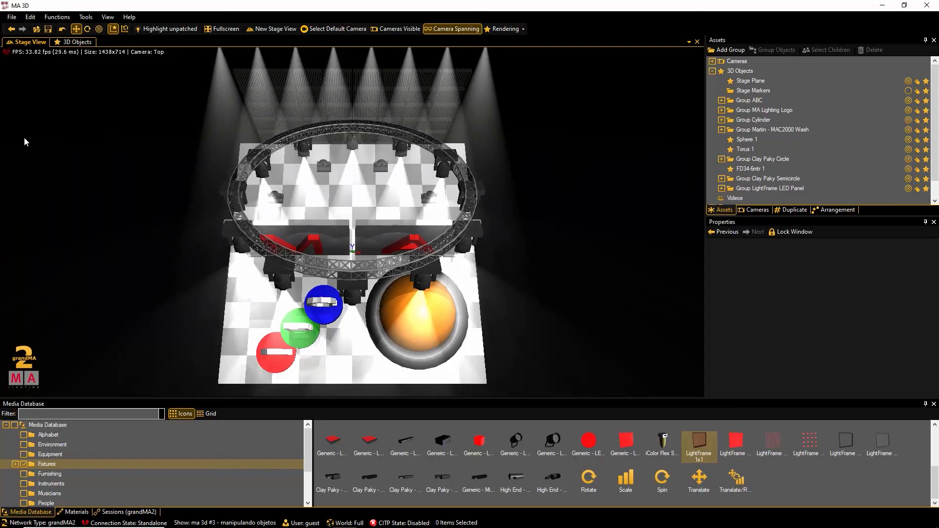
{"action": "left_click", "coordinate": [334, 30]}
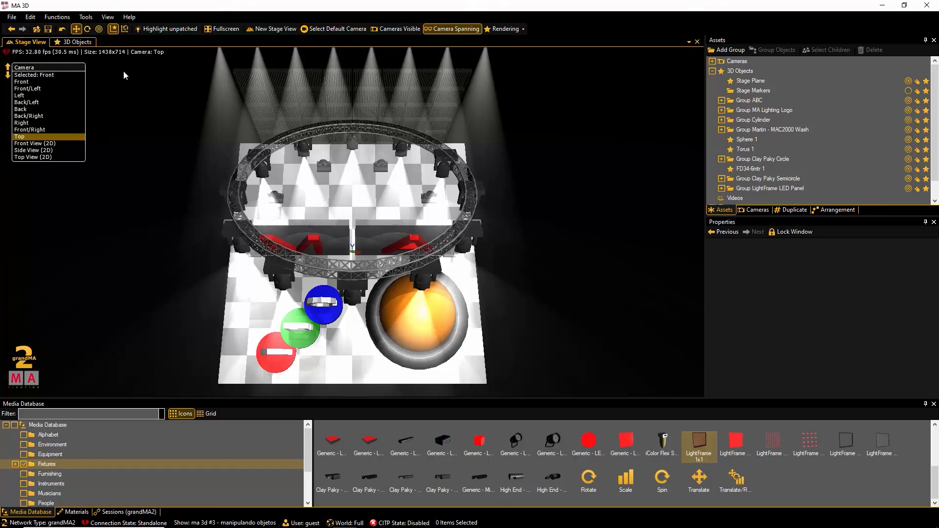
{"action": "left_click", "coordinate": [26, 81]}
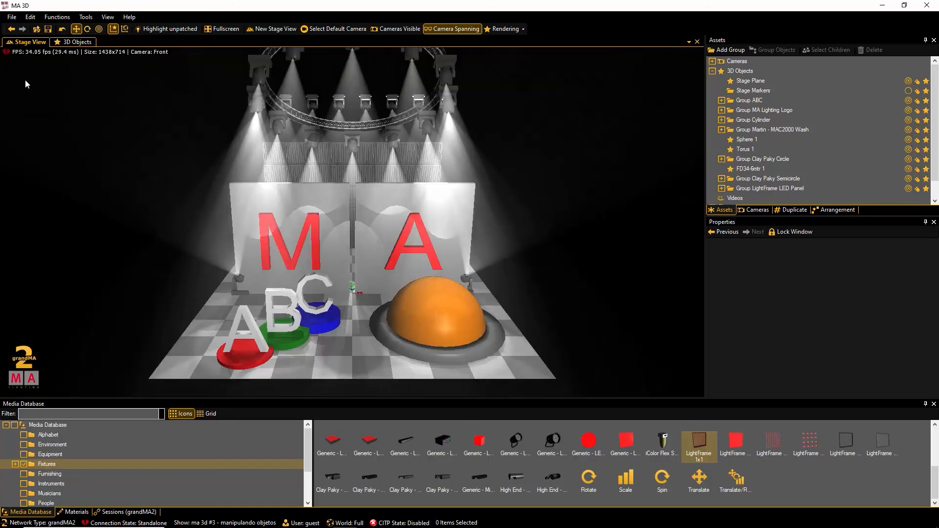